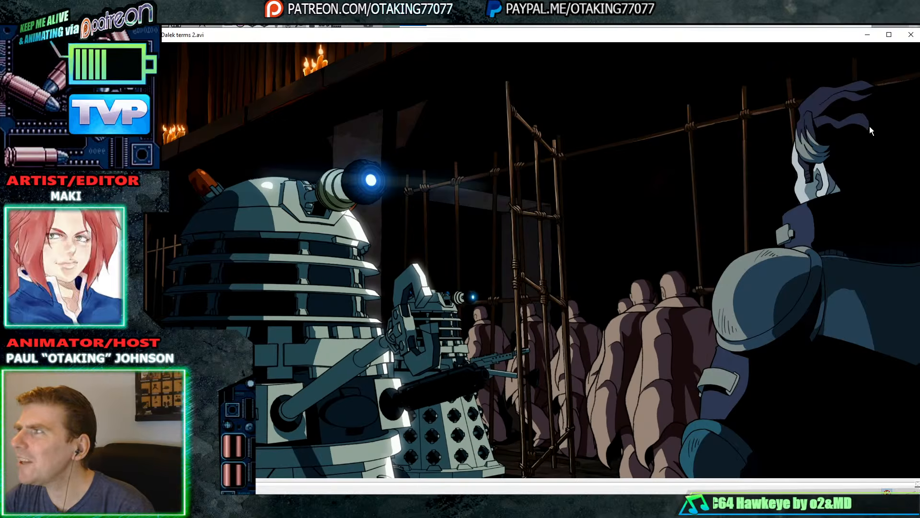
- Close the video preview and file browser, and examine the Dalek guard's skirt rotation frame by frame, ending on frame 24
{"action": "left_click", "coordinate": [912, 35]}
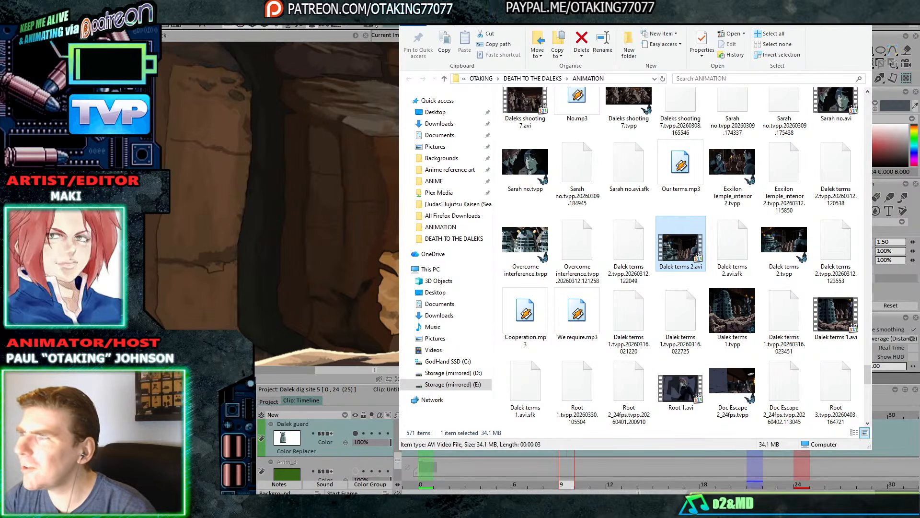
{"action": "left_click", "coordinate": [889, 44]}
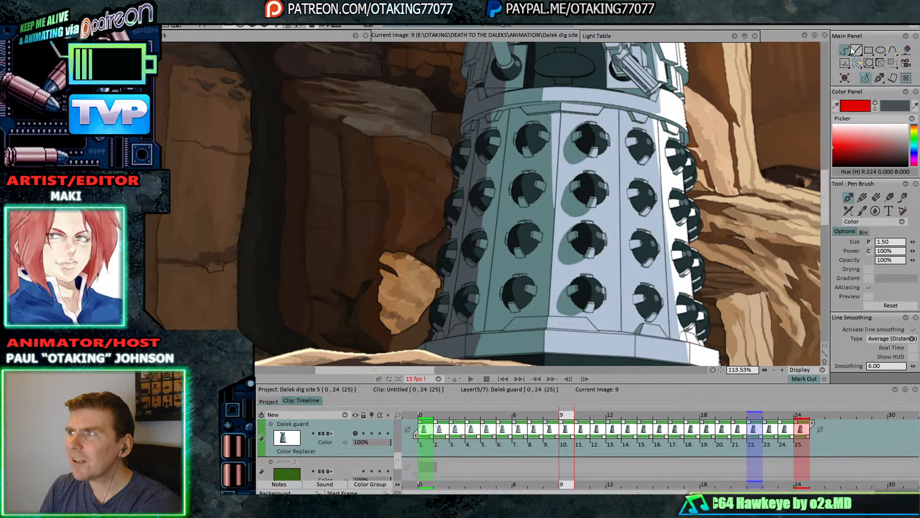
{"action": "key", "text": "Right"}
{"action": "key", "text": "Right"}
{"action": "key", "text": "Right"}
{"action": "key", "text": "Right"}
{"action": "key", "text": "Right"}
{"action": "key", "text": "Right"}
{"action": "key", "text": "Right"}
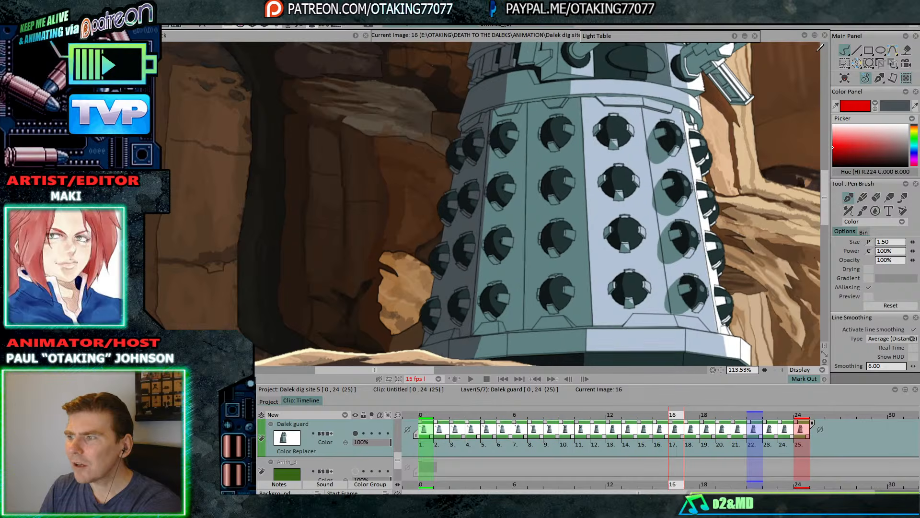
{"action": "key", "text": "Left"}
{"action": "key", "text": "Left"}
{"action": "key", "text": "Left"}
{"action": "key", "text": "Left"}
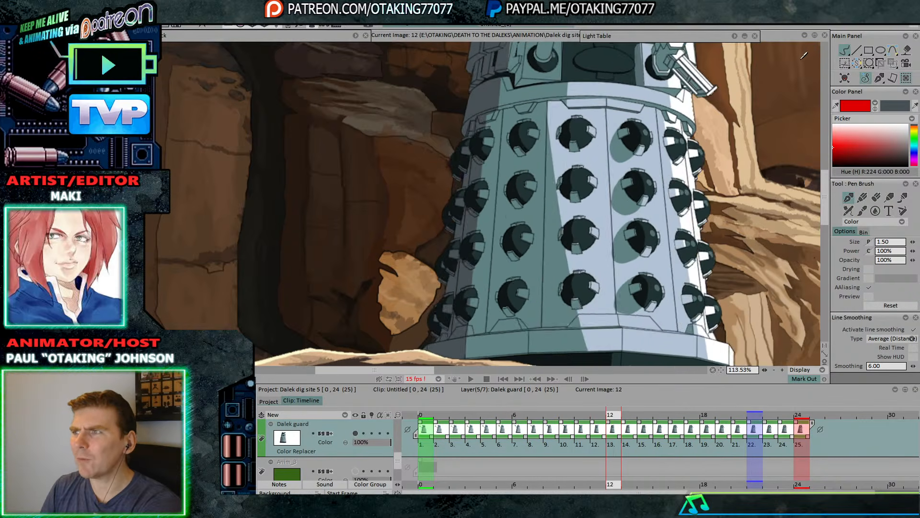
{"action": "key", "text": "Left"}
{"action": "key", "text": "Left"}
{"action": "key", "text": "Left"}
{"action": "key", "text": "Left"}
{"action": "key", "text": "Left"}
{"action": "key", "text": "Left"}
{"action": "key", "text": "Left"}
{"action": "key", "text": "Left"}
{"action": "key", "text": "Left"}
{"action": "key", "text": "Left"}
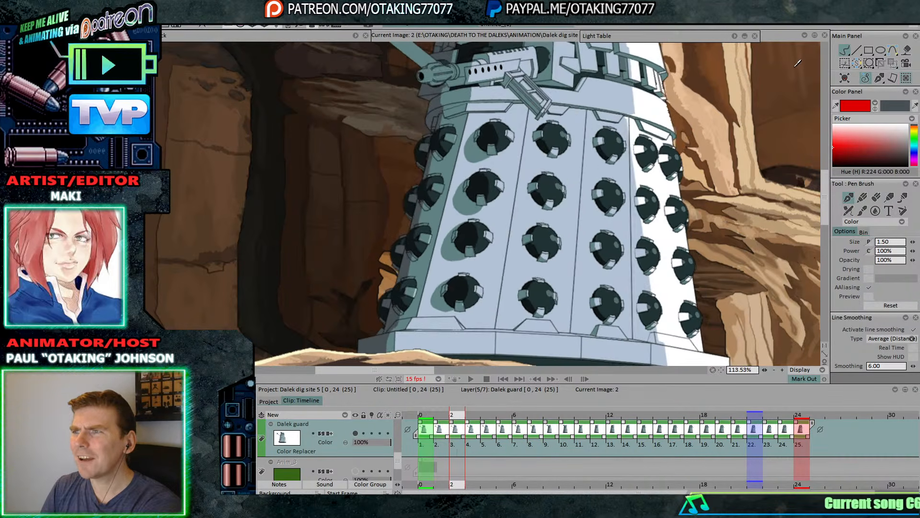
{"action": "key", "text": "Left"}
{"action": "key", "text": "Left"}
{"action": "key", "text": "Right"}
{"action": "key", "text": "Right"}
{"action": "key", "text": "Right"}
{"action": "key", "text": "Right"}
{"action": "key", "text": "Right"}
{"action": "key", "text": "Right"}
{"action": "key", "text": "Right"}
{"action": "key", "text": "Right"}
{"action": "key", "text": "Right"}
{"action": "key", "text": "Right"}
{"action": "key", "text": "Right"}
{"action": "key", "text": "Right"}
{"action": "key", "text": "Right"}
{"action": "key", "text": "Right"}
{"action": "key", "text": "Right"}
{"action": "key", "text": "Right"}
{"action": "key", "text": "Right"}
{"action": "key", "text": "Right"}
{"action": "key", "text": "Right"}
{"action": "key", "text": "Right"}
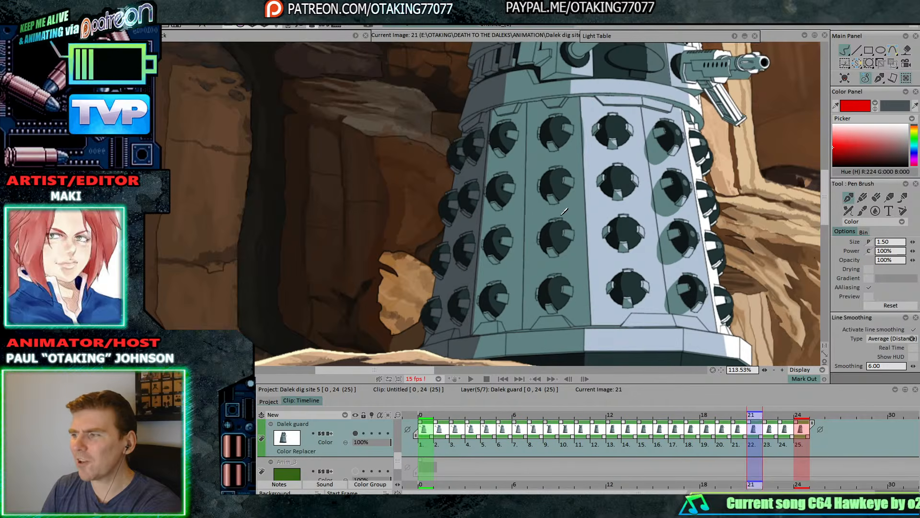
{"action": "key", "text": "Right"}
{"action": "key", "text": "Right"}
{"action": "key", "text": "Up"}
{"action": "key", "text": "Down"}
{"action": "key", "text": "Right"}
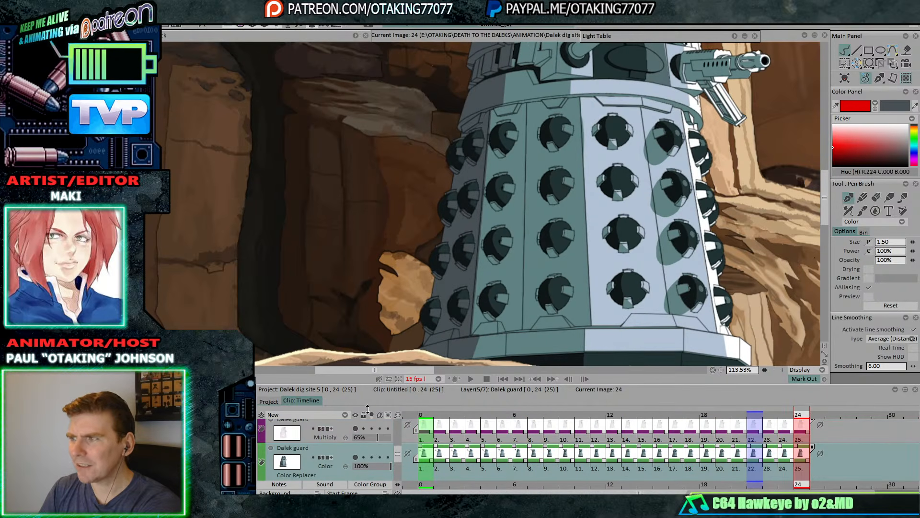
- Add a new animation layer at frame 24 and draw red shadow outlines around the four hemispheres on the lit skirt panel
{"action": "left_click", "coordinate": [326, 416]}
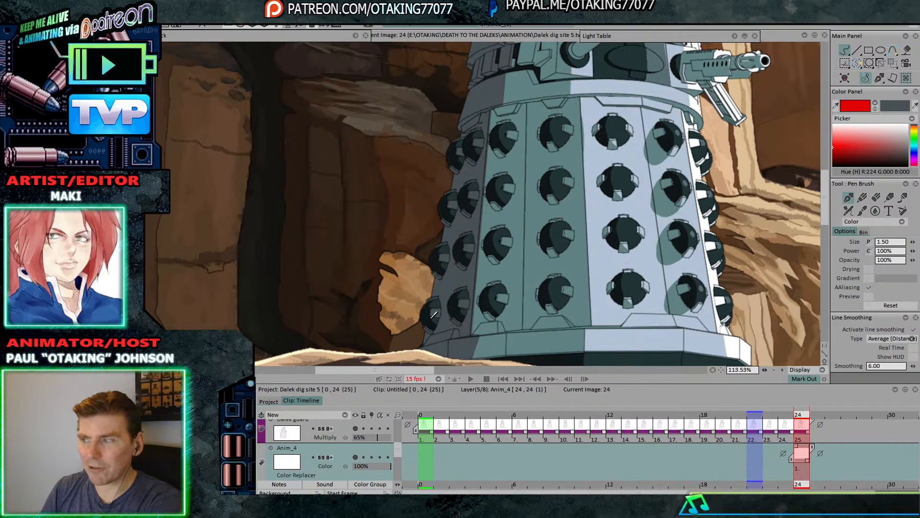
{"action": "scroll", "coordinate": [623, 153], "scroll_direction": "up", "scroll_amount": 4}
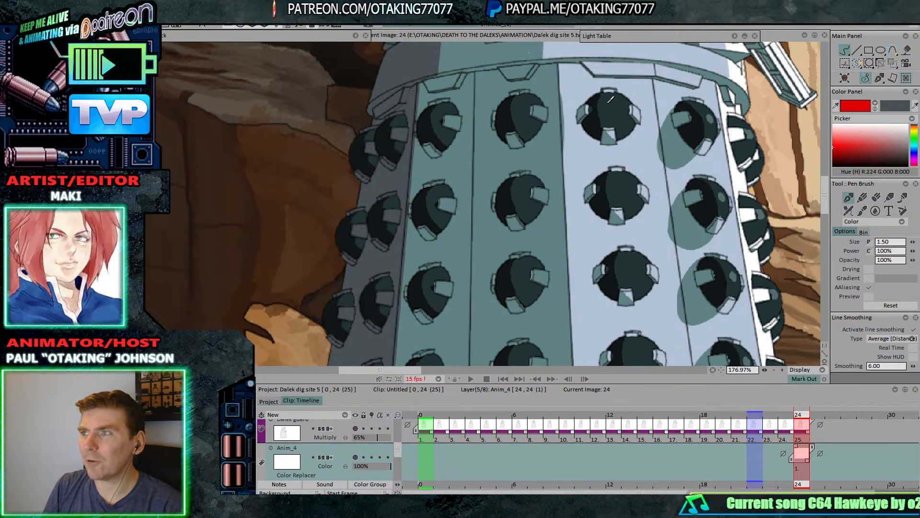
{"action": "mouse_move", "coordinate": [611, 97]}
{"action": "left_mouse_down"}
{"action": "mouse_move", "coordinate": [572, 127]}
{"action": "mouse_move", "coordinate": [579, 159]}
{"action": "mouse_move", "coordinate": [620, 131]}
{"action": "mouse_move", "coordinate": [613, 96]}
{"action": "left_mouse_up"}
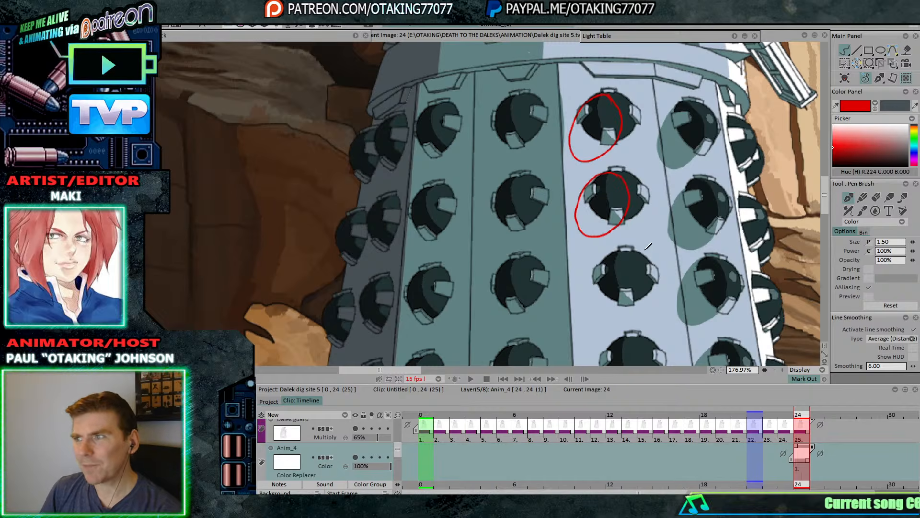
{"action": "left_click_drag", "start_coordinate": [654, 253], "coordinate": [663, 180]}
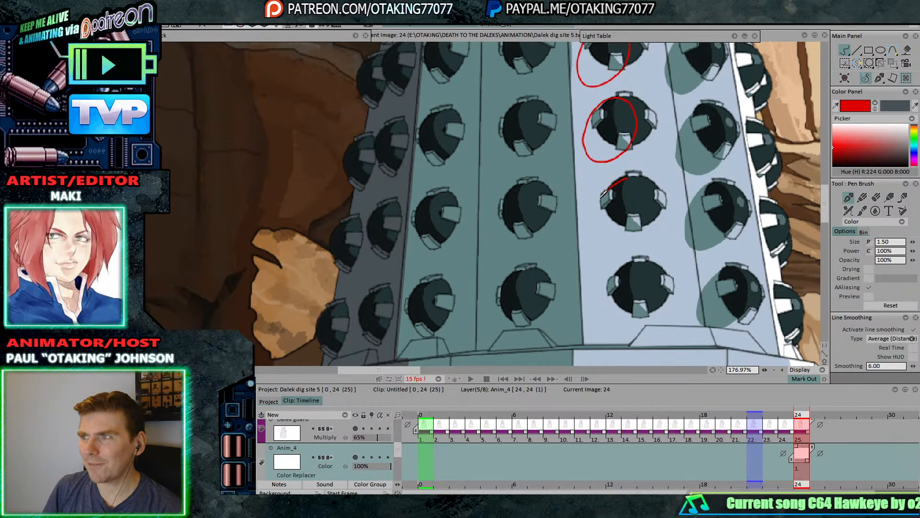
{"action": "mouse_move", "coordinate": [629, 234]}
{"action": "left_mouse_down"}
{"action": "mouse_move", "coordinate": [644, 218]}
{"action": "mouse_move", "coordinate": [628, 178]}
{"action": "left_mouse_up"}
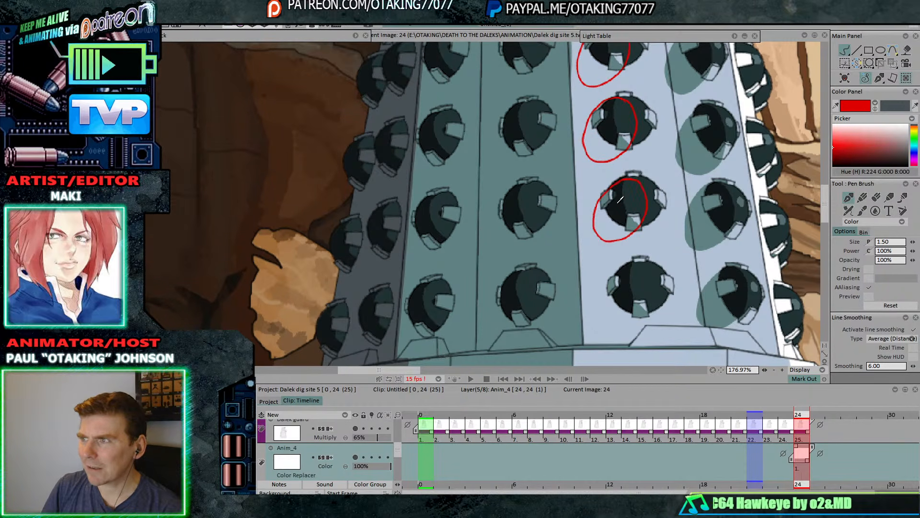
{"action": "mouse_move", "coordinate": [624, 263]}
{"action": "left_mouse_down"}
{"action": "mouse_move", "coordinate": [595, 306]}
{"action": "mouse_move", "coordinate": [619, 326]}
{"action": "mouse_move", "coordinate": [659, 288]}
{"action": "left_mouse_up"}
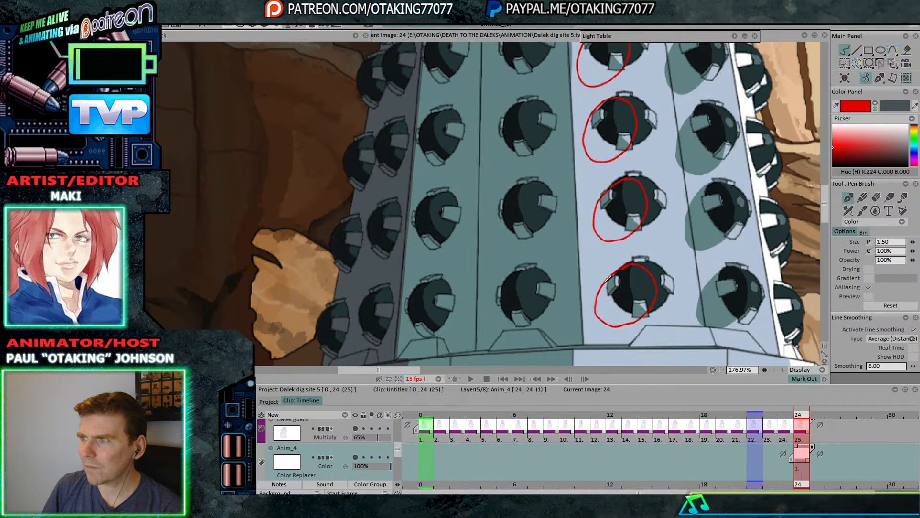
- Fill the four shadow outlines with red using the Paint bucket and extend their layer back to frame 0
{"action": "left_click", "coordinate": [906, 50]}
{"action": "left_click", "coordinate": [625, 293]}
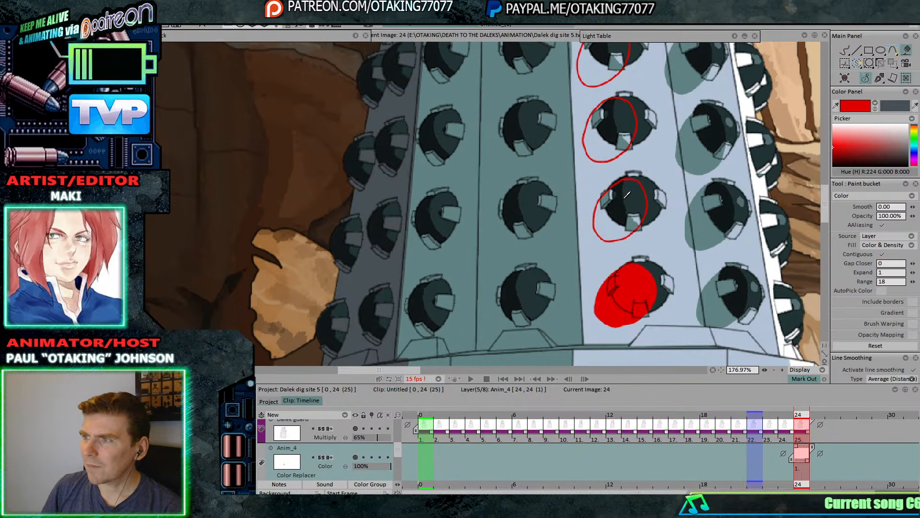
{"action": "left_click", "coordinate": [619, 211]}
{"action": "left_click", "coordinate": [623, 115]}
{"action": "left_click", "coordinate": [604, 63]}
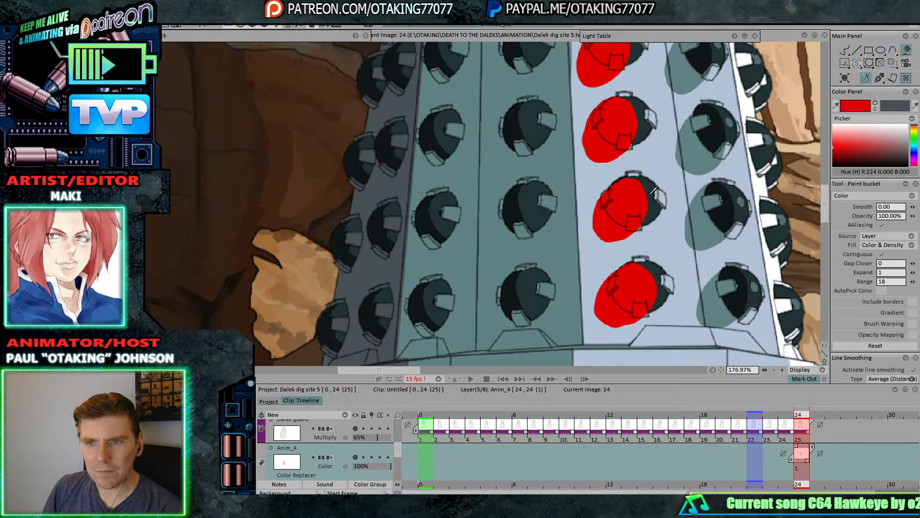
{"action": "scroll", "coordinate": [653, 191], "scroll_direction": "down", "scroll_amount": 2}
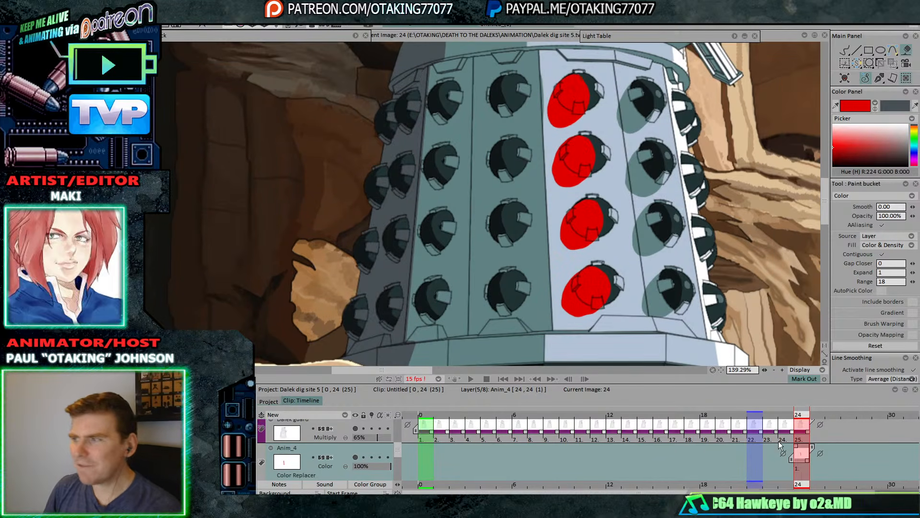
{"action": "left_click_drag", "start_coordinate": [792, 443], "coordinate": [420, 453]}
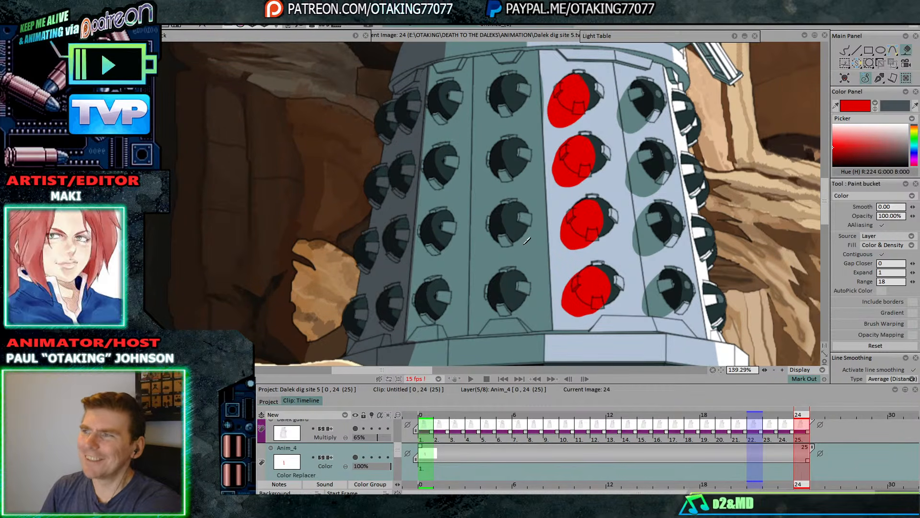
- Clear the Color Replacer effects from the FX stack and add a Multi Plane Camera with its plane settings open
{"action": "left_click", "coordinate": [356, 35]}
{"action": "left_click", "coordinate": [244, 47]}
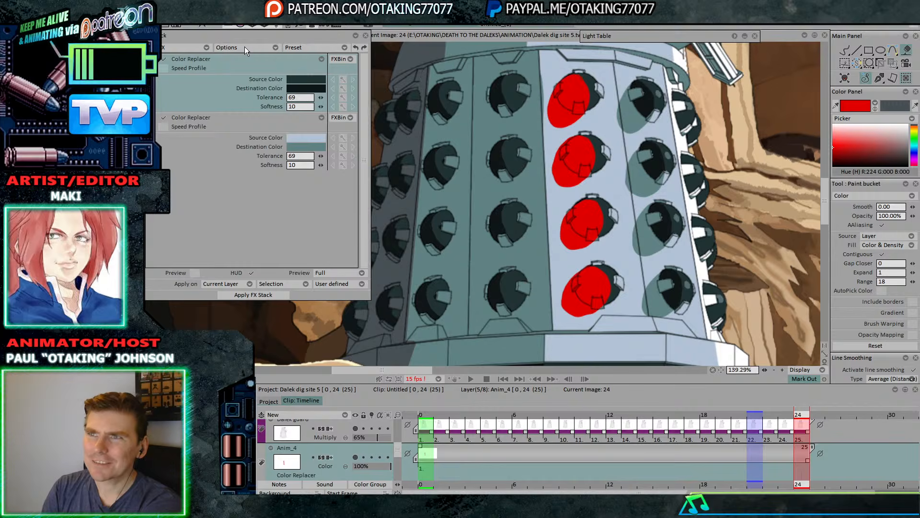
{"action": "left_click", "coordinate": [267, 71]}
{"action": "left_click", "coordinate": [197, 47]}
{"action": "mouse_move", "coordinate": [234, 78]}
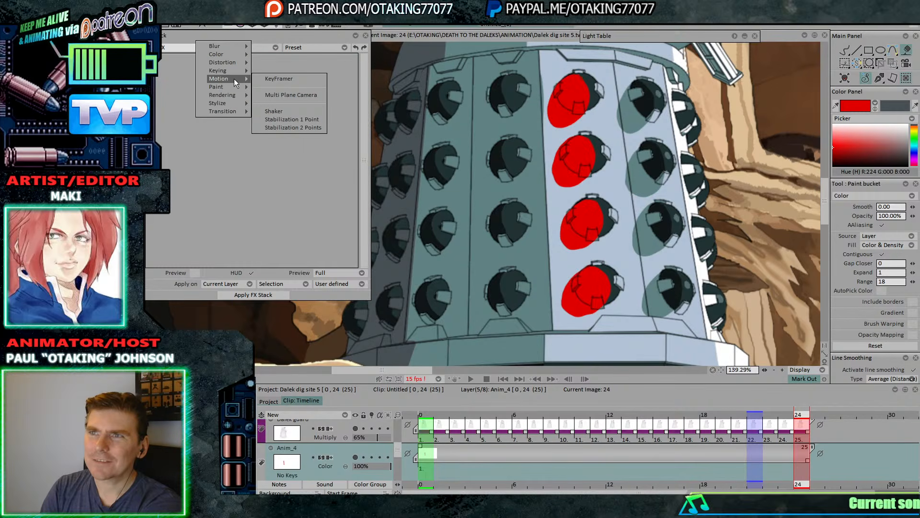
{"action": "left_click", "coordinate": [294, 94]}
{"action": "left_click", "coordinate": [183, 89]}
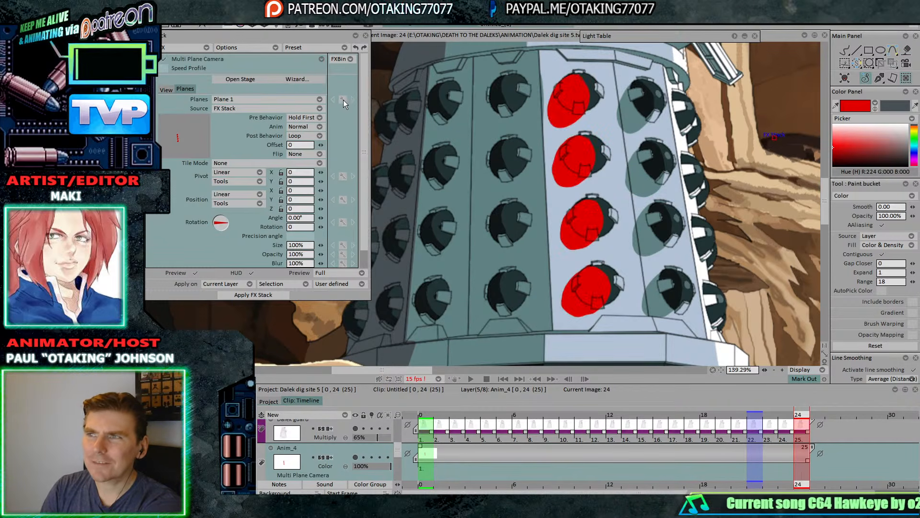
- Keyframe the position of Plane 1 from frame 24 back to frame 18 so the red shadows follow the hemispheres
{"action": "left_click_drag", "start_coordinate": [527, 202], "coordinate": [548, 206]}
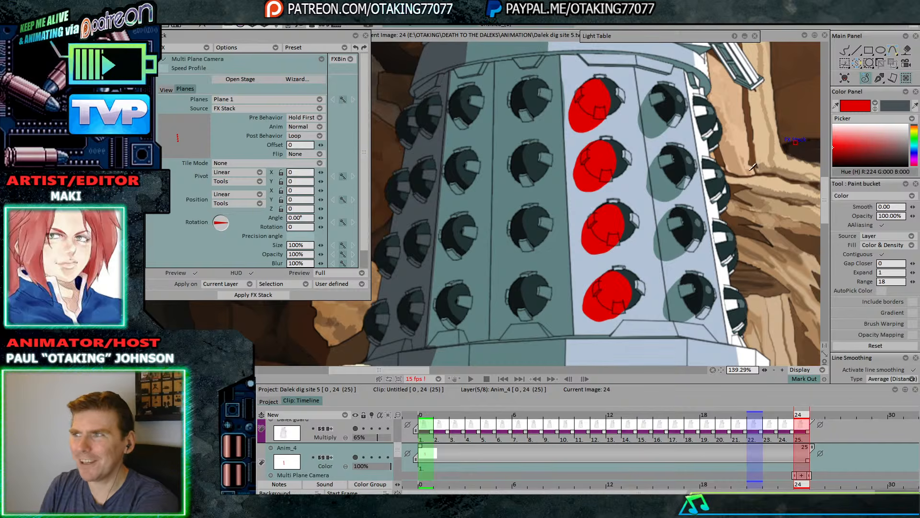
{"action": "left_click_drag", "start_coordinate": [765, 180], "coordinate": [725, 191]}
{"action": "scroll", "coordinate": [734, 162], "scroll_direction": "down", "scroll_amount": 1}
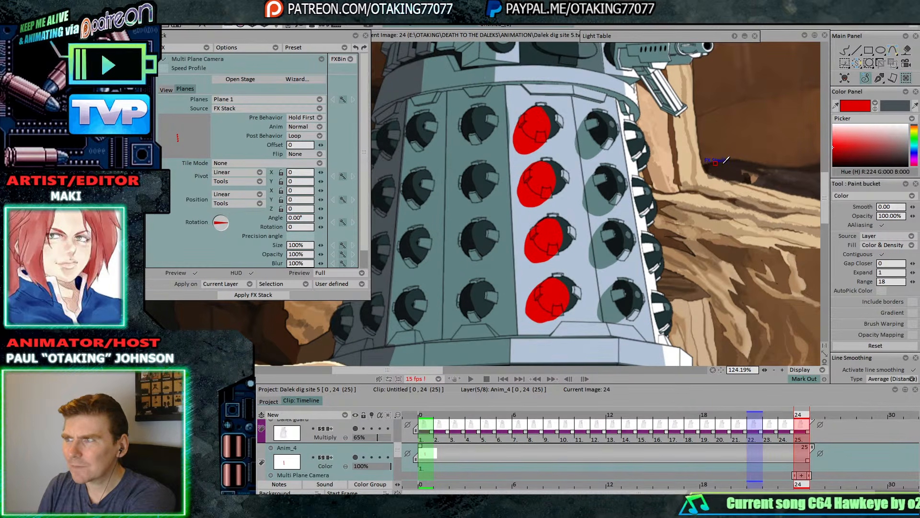
{"action": "key", "text": "Left"}
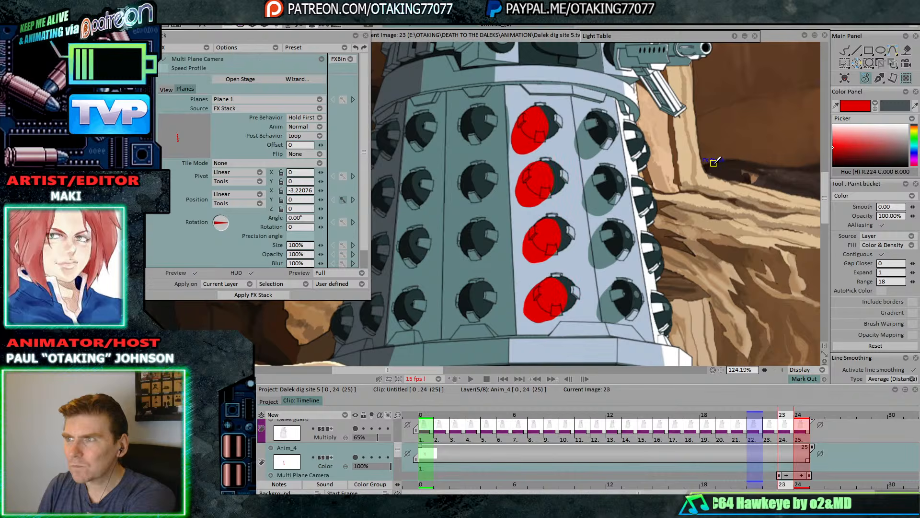
{"action": "key", "text": "Left"}
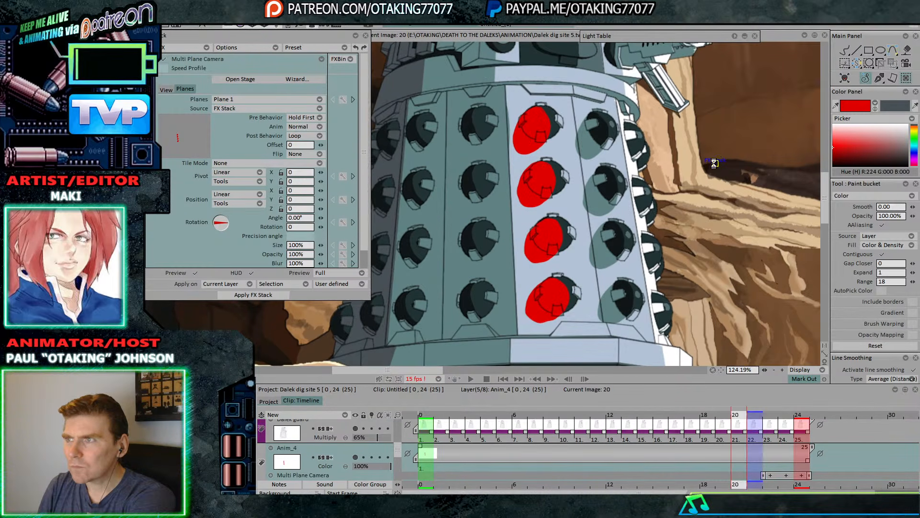
{"action": "key", "text": "Left"}
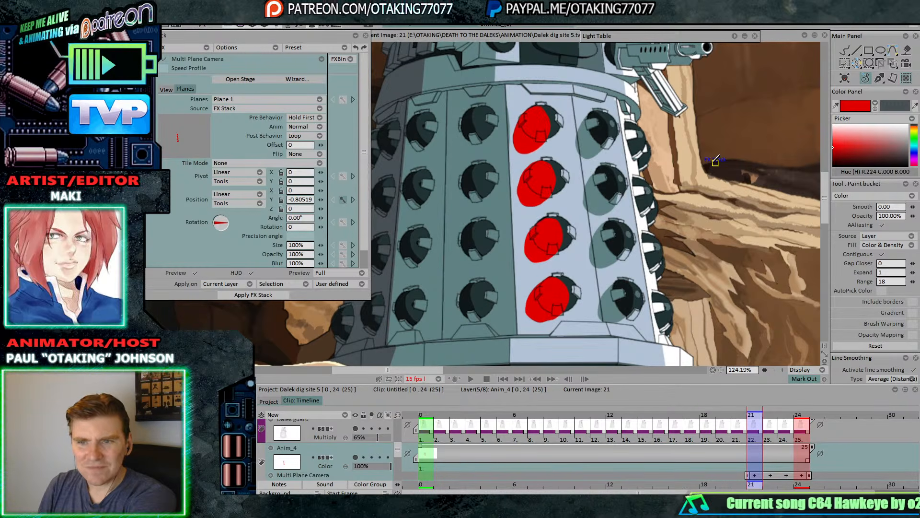
{"action": "key", "text": "Left"}
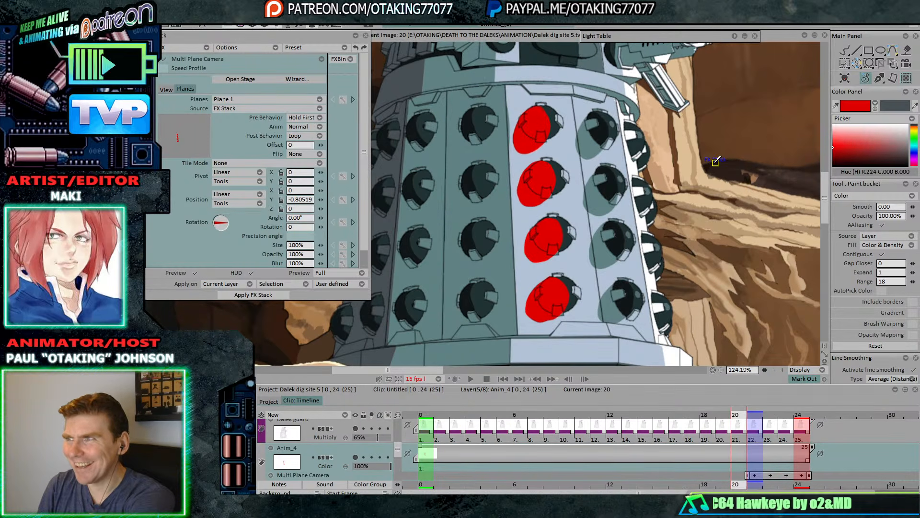
{"action": "key", "text": "Left"}
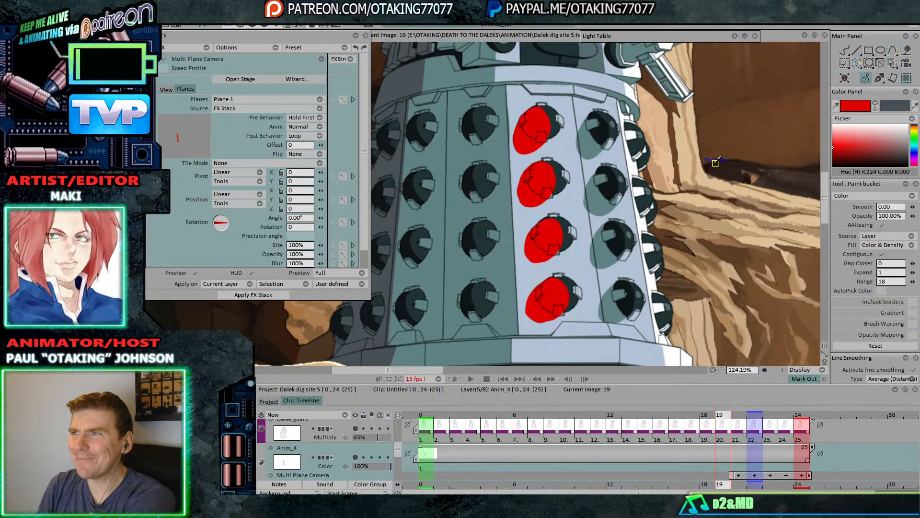
{"action": "key", "text": "Left"}
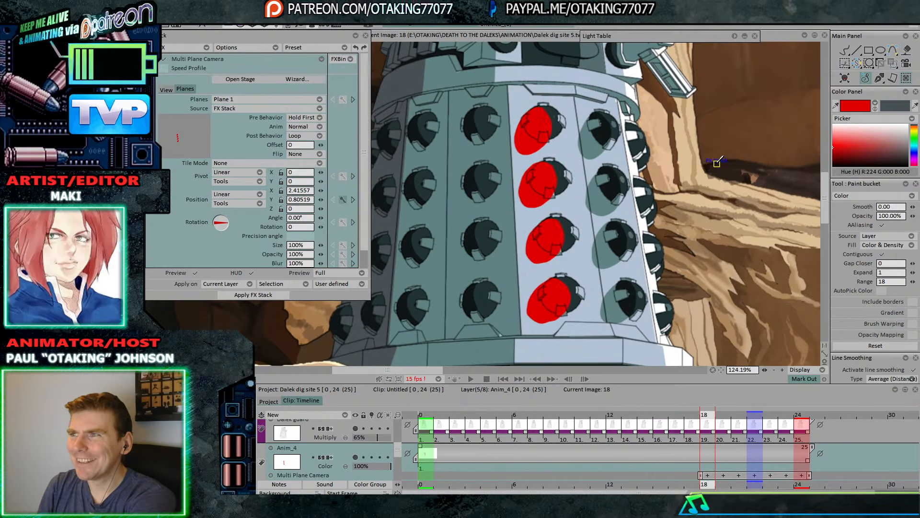
- Compare the neighbouring frames and keyframe the red shadows' position on frames 17 and 16 to match the hemispheres
{"action": "key", "text": "Left"}
{"action": "key", "text": "Left"}
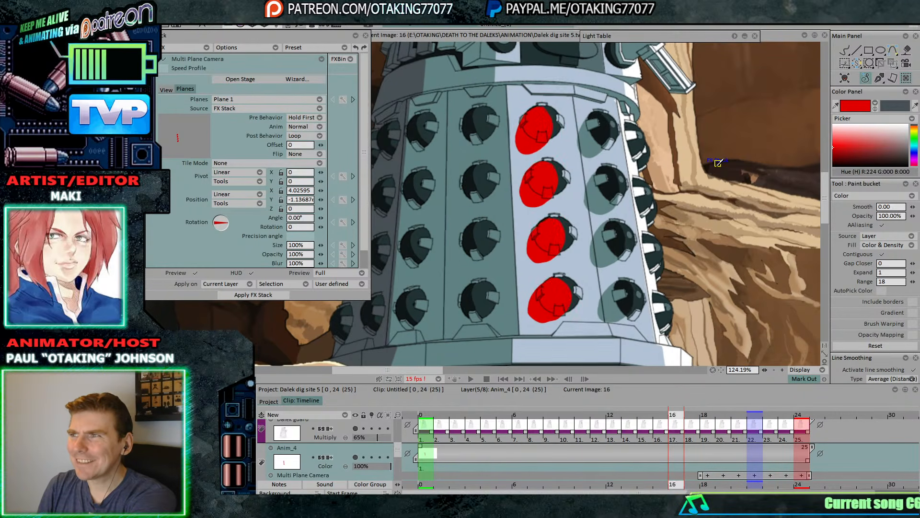
{"action": "key", "text": "Right"}
{"action": "key", "text": "Right"}
{"action": "key", "text": "Left"}
{"action": "key", "text": "Right"}
{"action": "key", "text": "Left"}
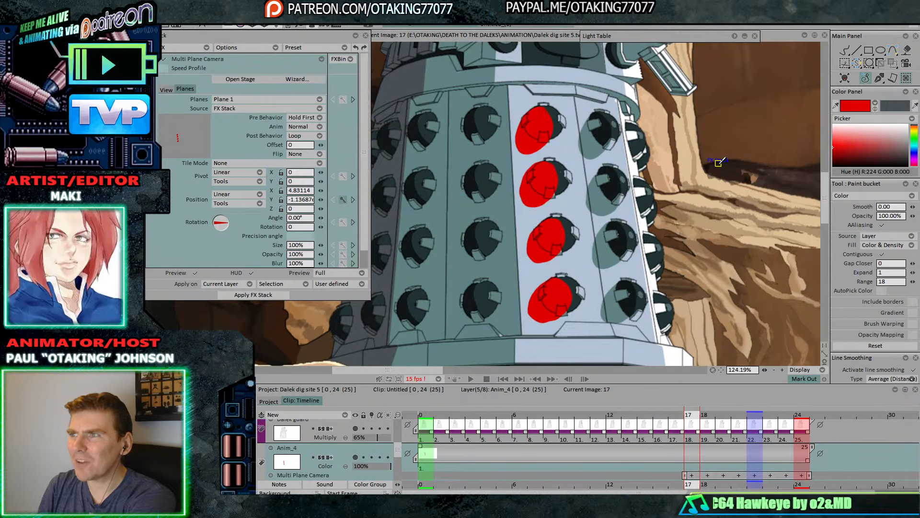
{"action": "left_click_drag", "start_coordinate": [718, 163], "coordinate": [718, 163]}
{"action": "key", "text": "Left"}
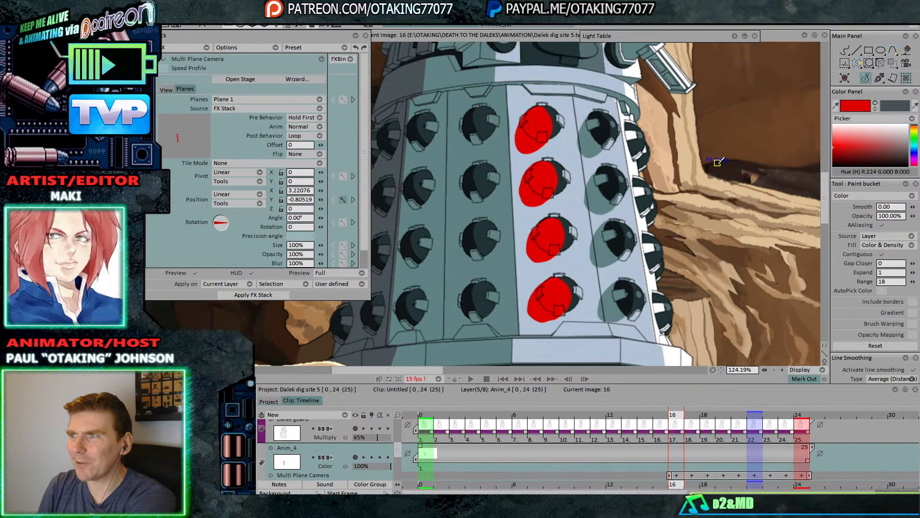
- Keyframe the red shadows at about X -4.03 on frame 15 and about X -18.52, Y -2.42 on frame 14
{"action": "key", "text": "Left"}
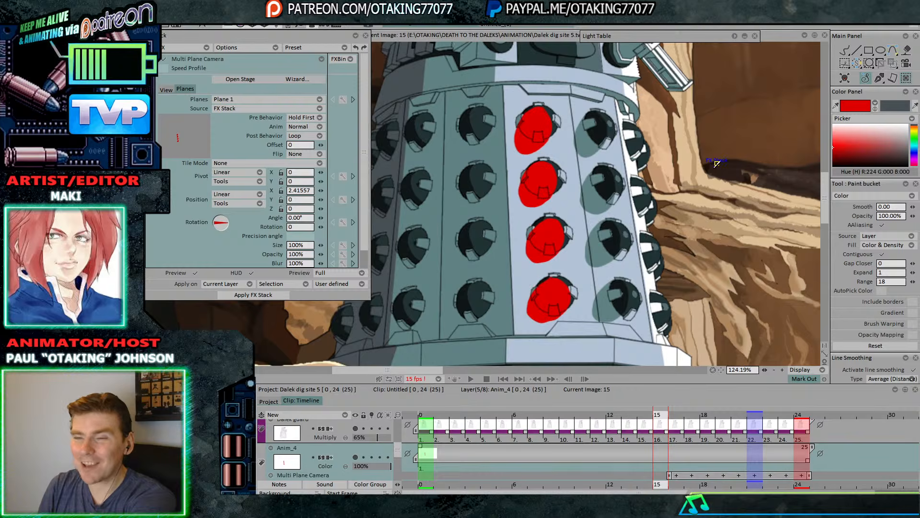
{"action": "left_click_drag", "start_coordinate": [717, 164], "coordinate": [713, 163]}
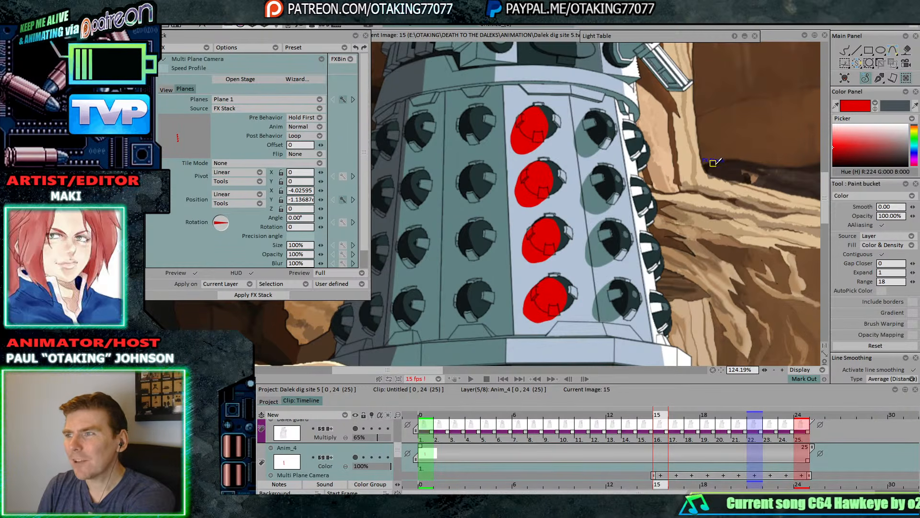
{"action": "key", "text": "Left"}
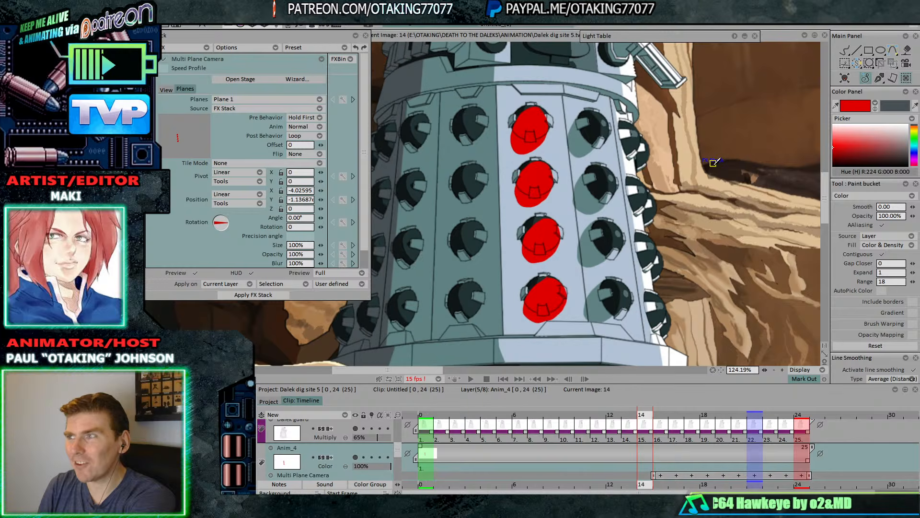
{"action": "left_click_drag", "start_coordinate": [713, 163], "coordinate": [702, 161]}
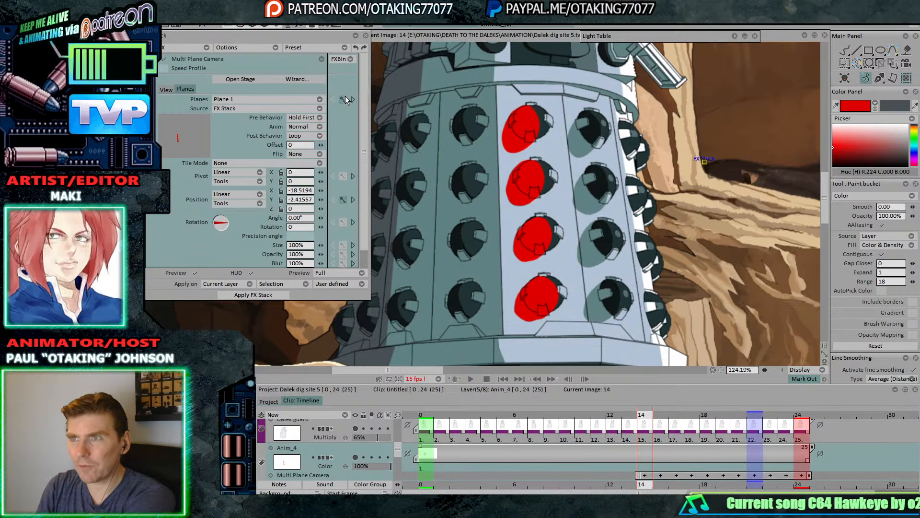
- Keyframe Plane 1's parameters on frame 16, and on frame 14 set the angle to -2° and move the shadows to about X -17.71, Y 7.25
{"action": "key", "text": "Right"}
{"action": "key", "text": "Left"}
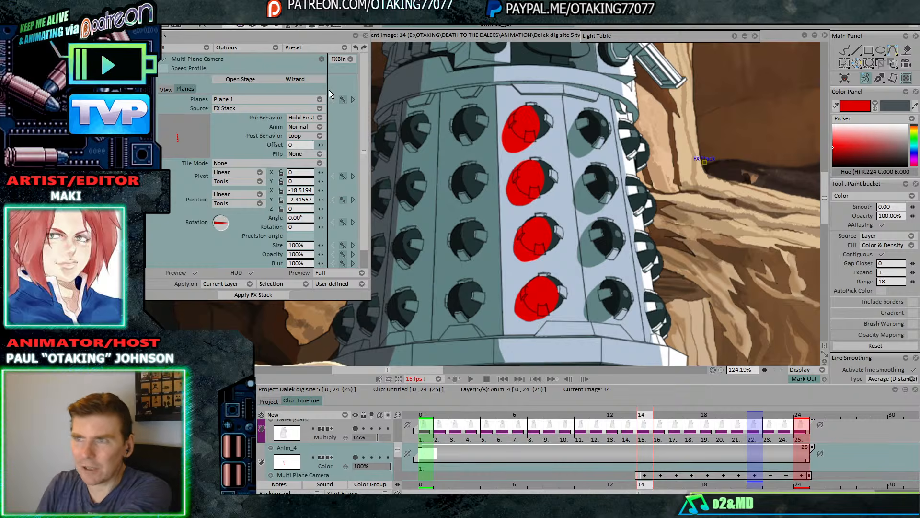
{"action": "key", "text": "Right"}
{"action": "key", "text": "Right"}
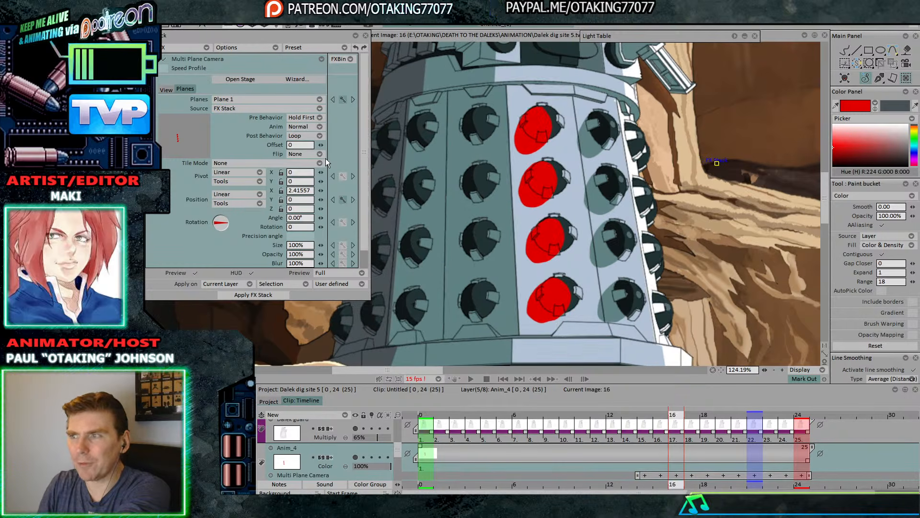
{"action": "left_click", "coordinate": [343, 99]}
{"action": "key", "text": "Left"}
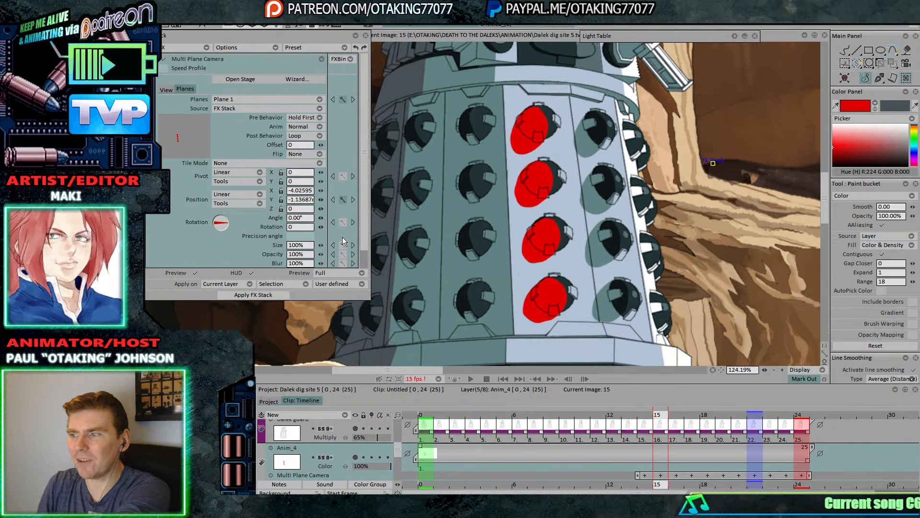
{"action": "key", "text": "Left"}
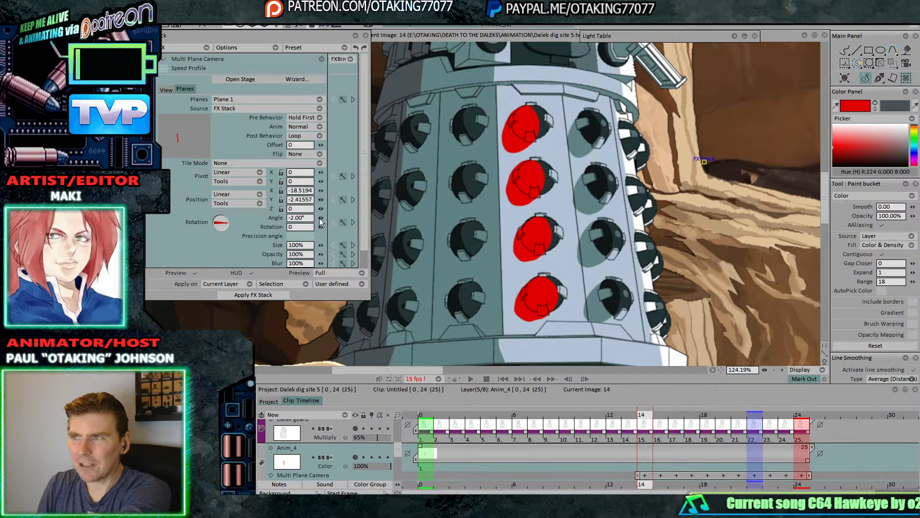
{"action": "left_click_drag", "start_coordinate": [321, 217], "coordinate": [319, 217]}
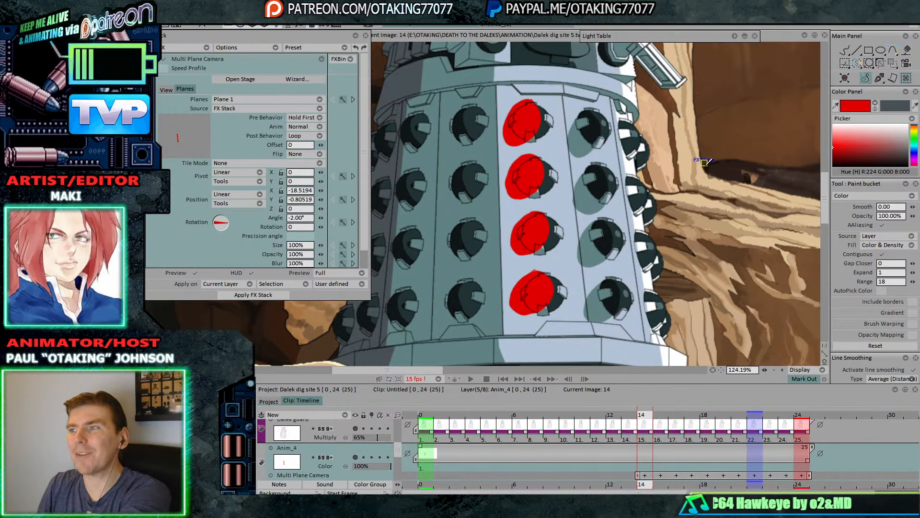
{"action": "left_click_drag", "start_coordinate": [704, 162], "coordinate": [705, 166]}
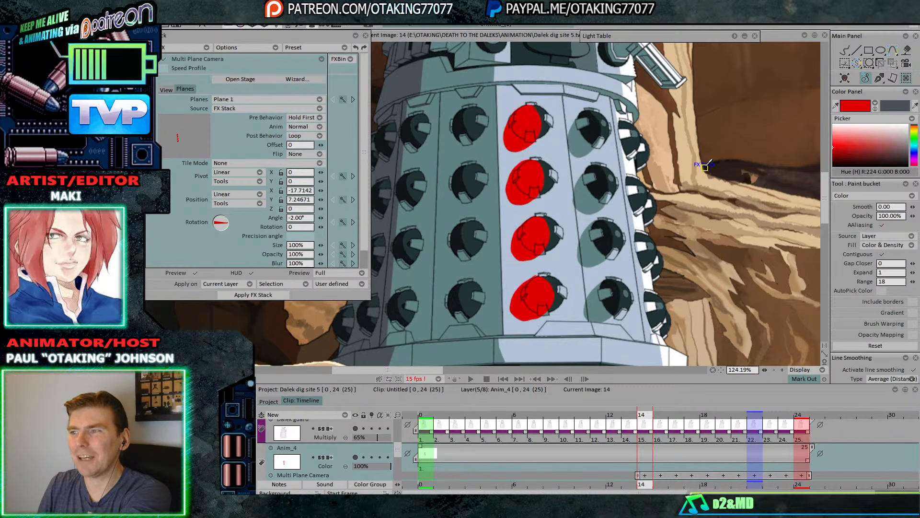
- Lower the red shadows on frame 15 to about Y 3.22, comparing them with the hemispheres on frames 14 and 16
{"action": "key", "text": "Right"}
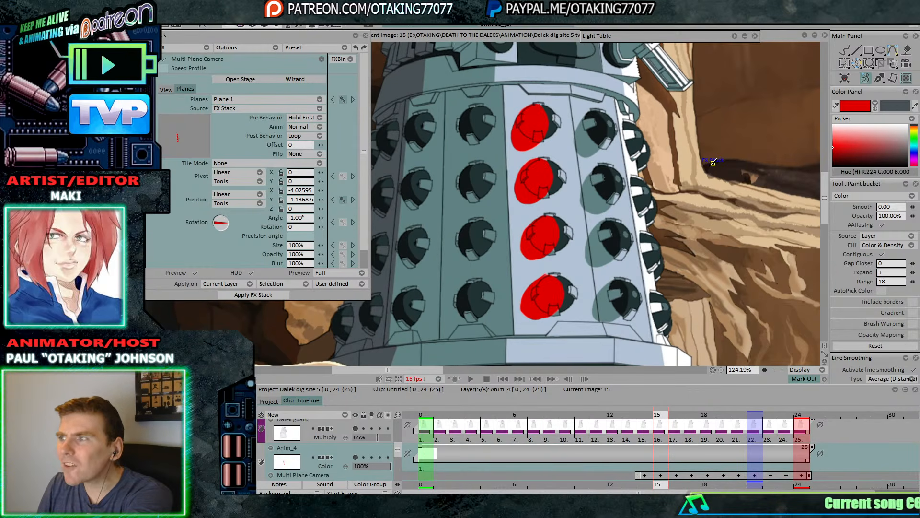
{"action": "left_click_drag", "start_coordinate": [713, 163], "coordinate": [713, 164]}
{"action": "key", "text": "Right"}
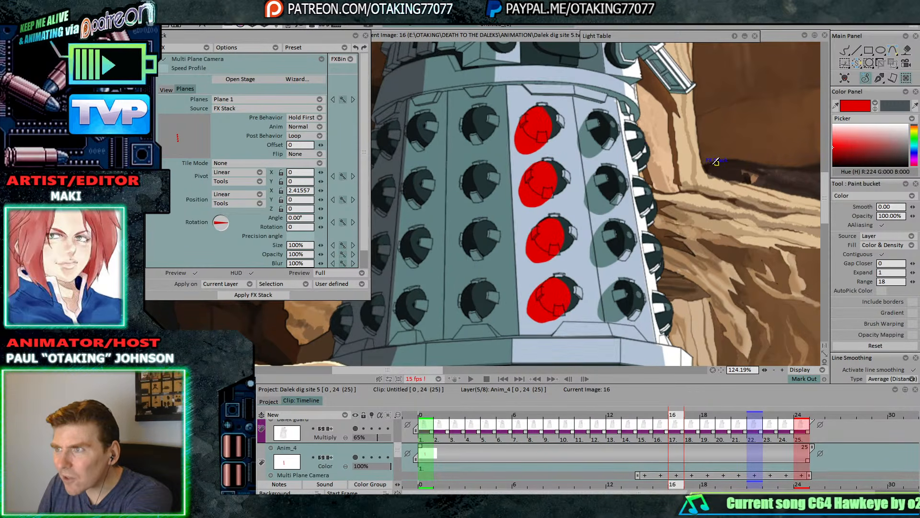
{"action": "key", "text": "Left"}
{"action": "left_click_drag", "start_coordinate": [713, 164], "coordinate": [713, 165]}
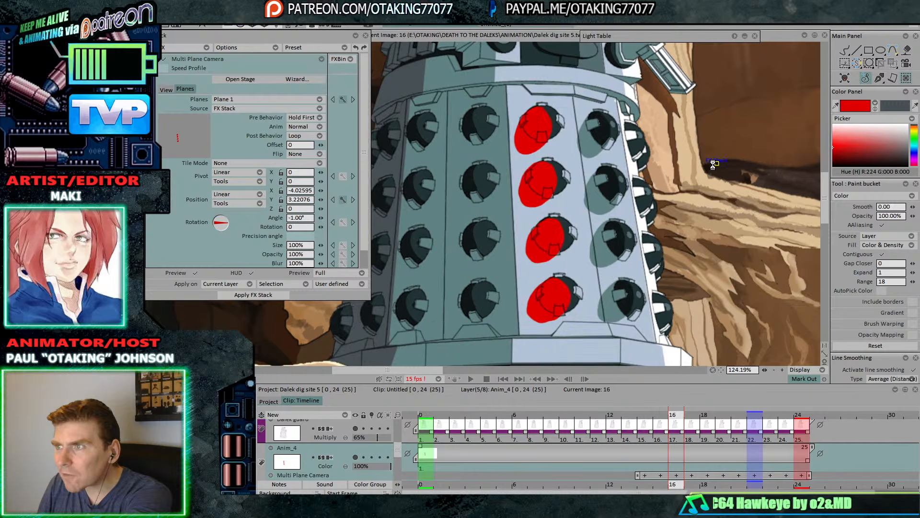
{"action": "key", "text": "Left"}
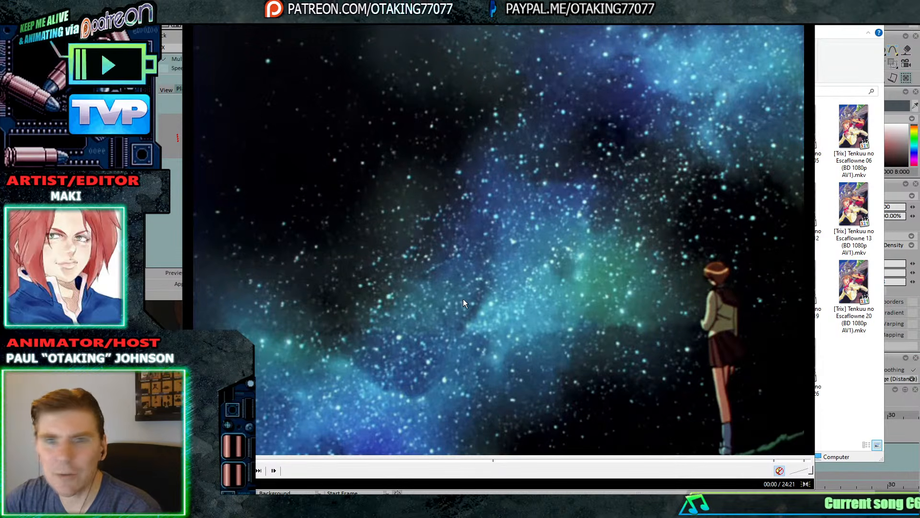
- Play the Escaflowne episode in the video player and skip through its opening to about 1:44
{"action": "left_click", "coordinate": [518, 289]}
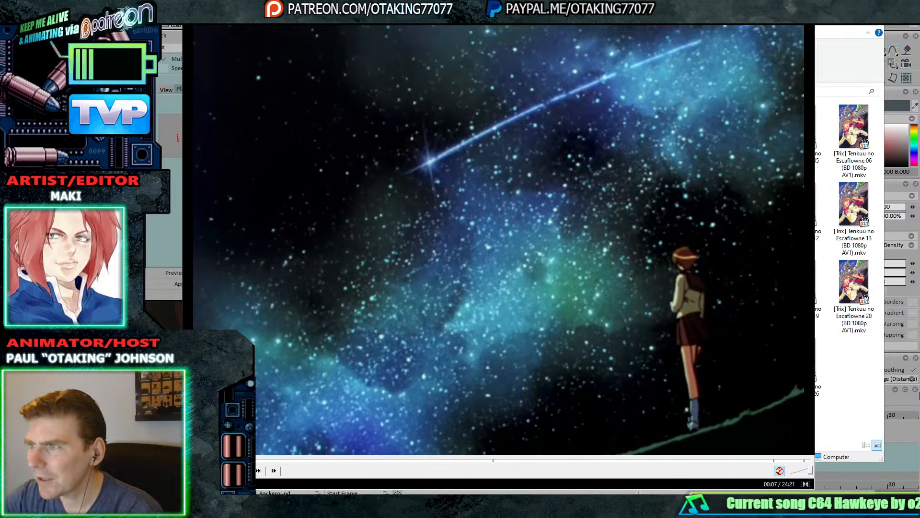
{"action": "key", "text": "Right"}
{"action": "key", "text": "Right"}
{"action": "key", "text": "Right"}
{"action": "key", "text": "Right"}
{"action": "key", "text": "Right"}
{"action": "key", "text": "Right"}
{"action": "key", "text": "Right"}
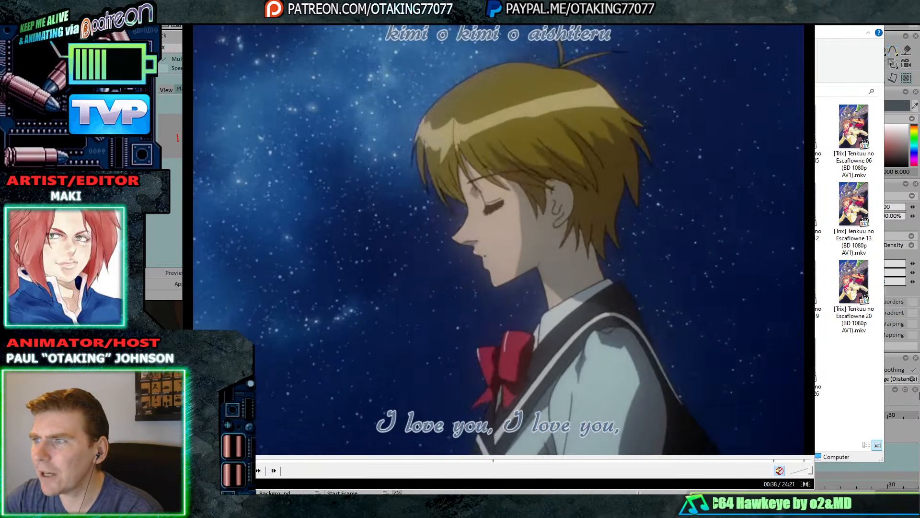
{"action": "key", "text": "Right"}
{"action": "key", "text": "Right"}
{"action": "key", "text": "Right"}
{"action": "key", "text": "Right"}
{"action": "key", "text": "Right"}
{"action": "key", "text": "Right"}
{"action": "key", "text": "Right"}
{"action": "key", "text": "Right"}
{"action": "key", "text": "Right"}
{"action": "key", "text": "Right"}
{"action": "key", "text": "Right"}
{"action": "key", "text": "Right"}
{"action": "key", "text": "Right"}
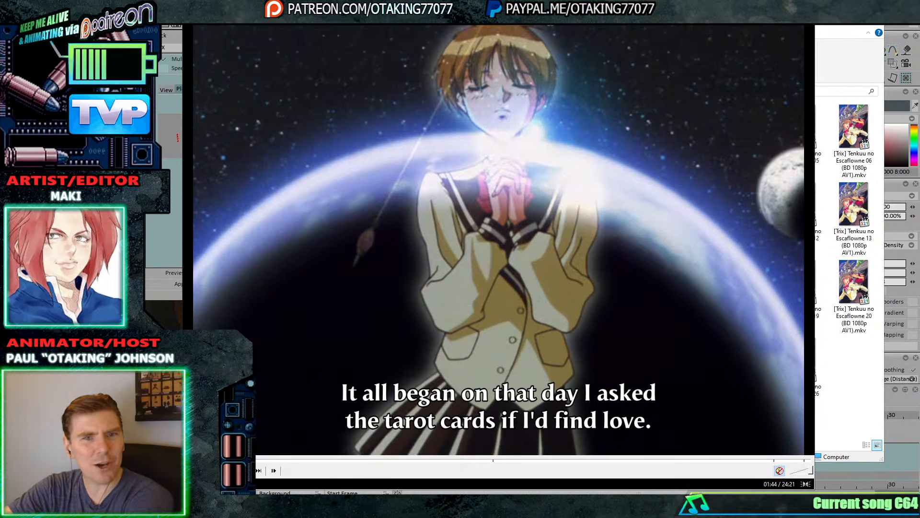
- Skip forward through the episode to about 4:23, examining the artwork of the school and running track scenes
{"action": "left_click", "coordinate": [633, 189]}
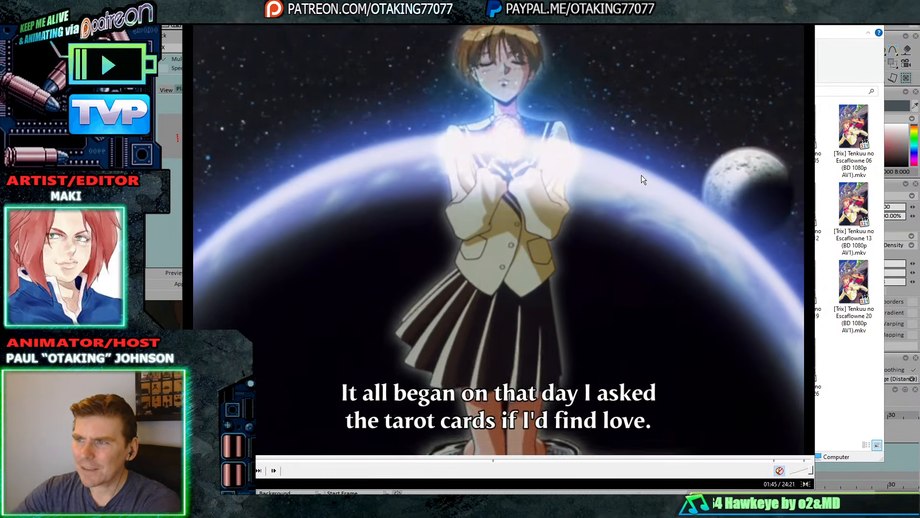
{"action": "key", "text": "Right"}
{"action": "key", "text": "Right"}
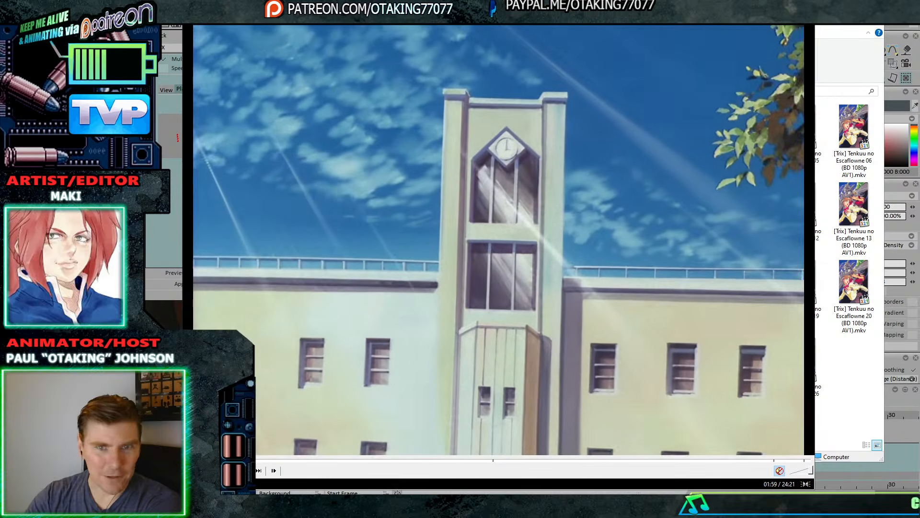
{"action": "key", "text": "Right"}
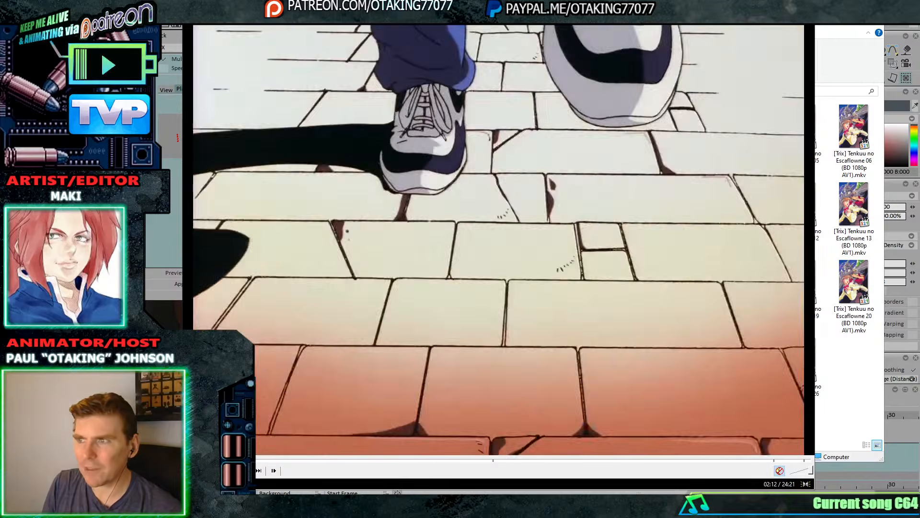
{"action": "key", "text": "Right"}
{"action": "key", "text": "Right"}
{"action": "key", "text": "Right"}
{"action": "key", "text": "Right"}
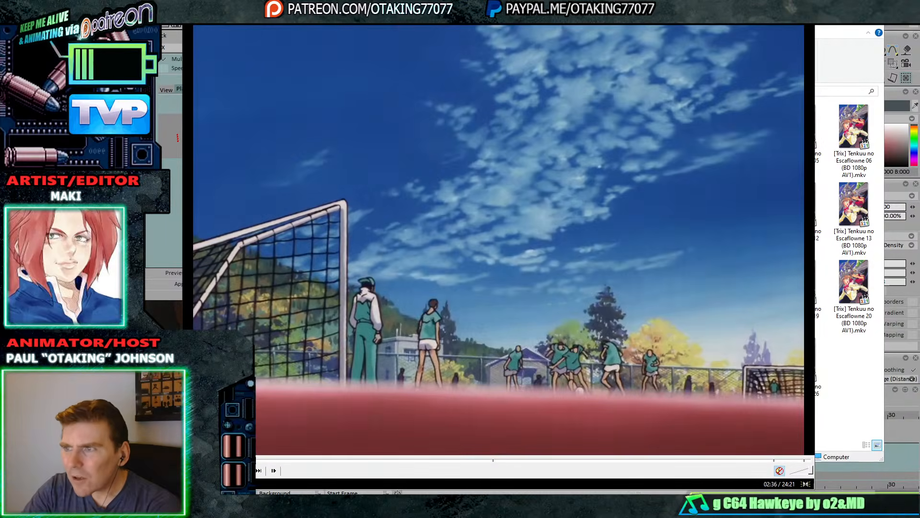
{"action": "key", "text": "Right"}
{"action": "key", "text": "Right"}
{"action": "key", "text": "Right"}
{"action": "key", "text": "Right"}
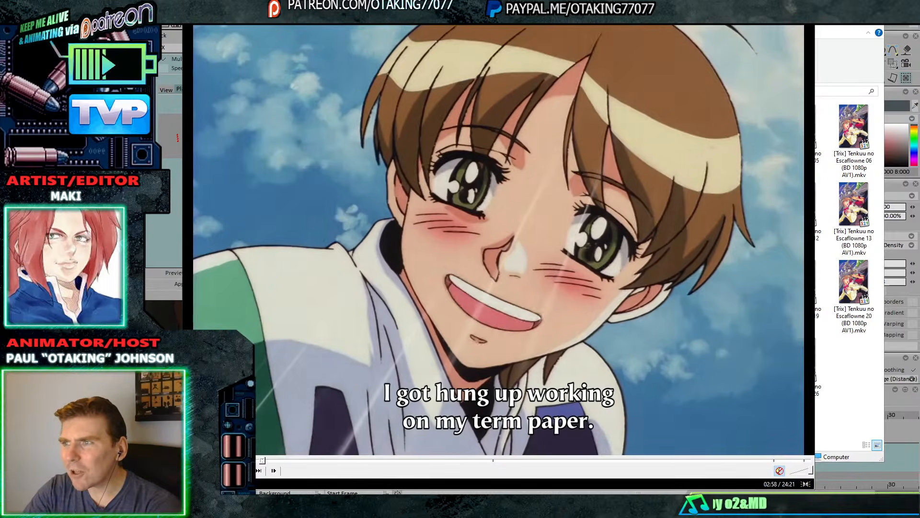
{"action": "key", "text": "Right"}
{"action": "key", "text": "Right"}
{"action": "key", "text": "Right"}
{"action": "key", "text": "Right"}
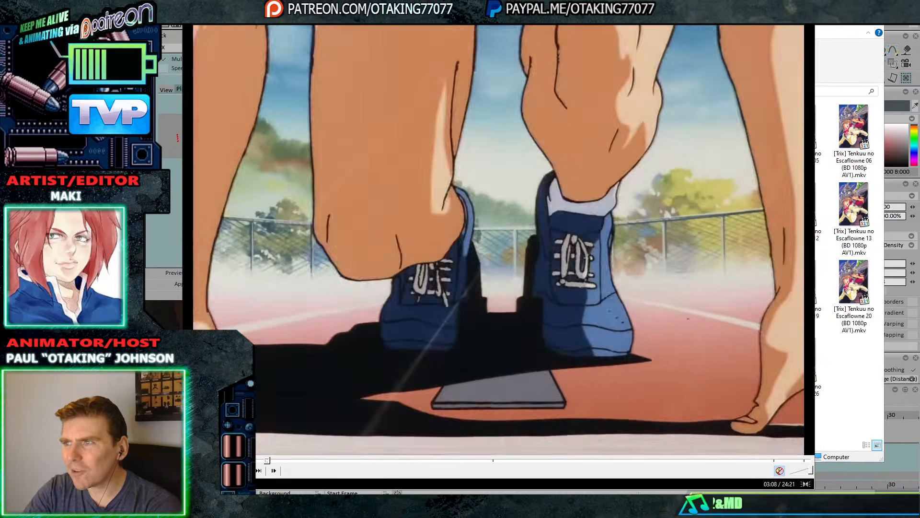
{"action": "key", "text": "Right"}
{"action": "key", "text": "Right"}
{"action": "key", "text": "Right"}
{"action": "key", "text": "Right"}
{"action": "key", "text": "Right"}
{"action": "key", "text": "Right"}
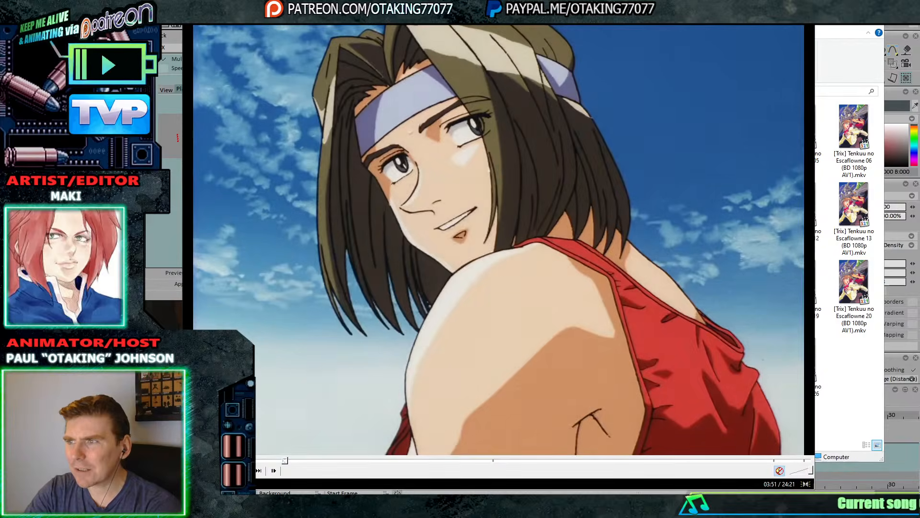
{"action": "key", "text": "Right"}
{"action": "key", "text": "Right"}
{"action": "key", "text": "Right"}
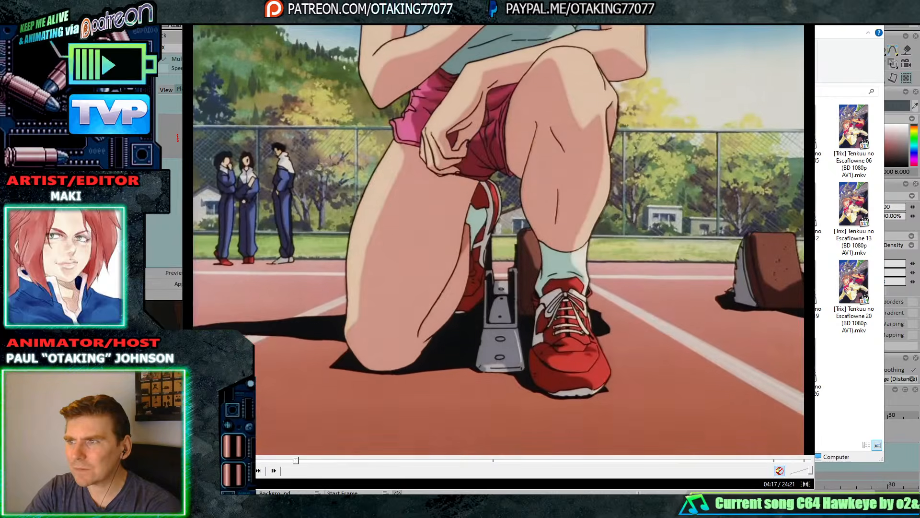
{"action": "key", "text": "Right"}
{"action": "key", "text": "Right"}
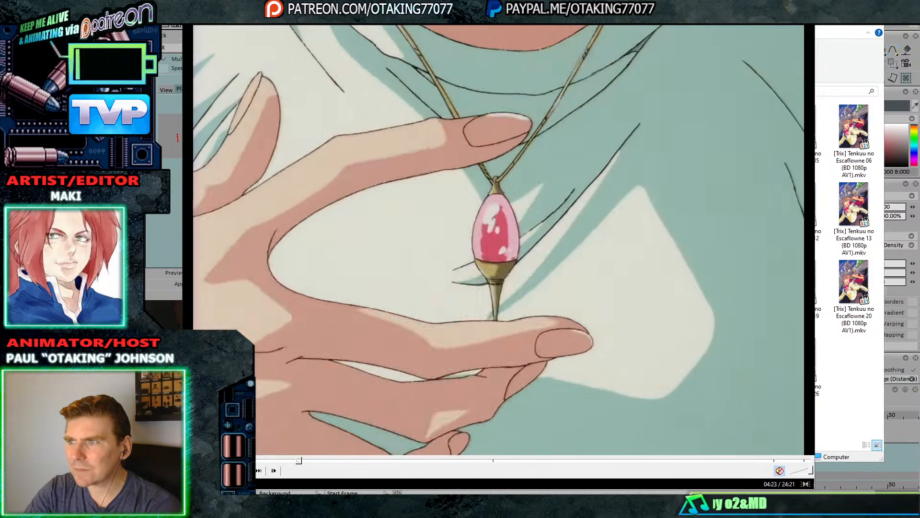
- Go back to the shoelace shot at about 4:10 and examine it and the following close-up in full screen
{"action": "key", "text": "Left"}
{"action": "key", "text": "Left"}
{"action": "key", "text": "Left"}
{"action": "key", "text": "Left"}
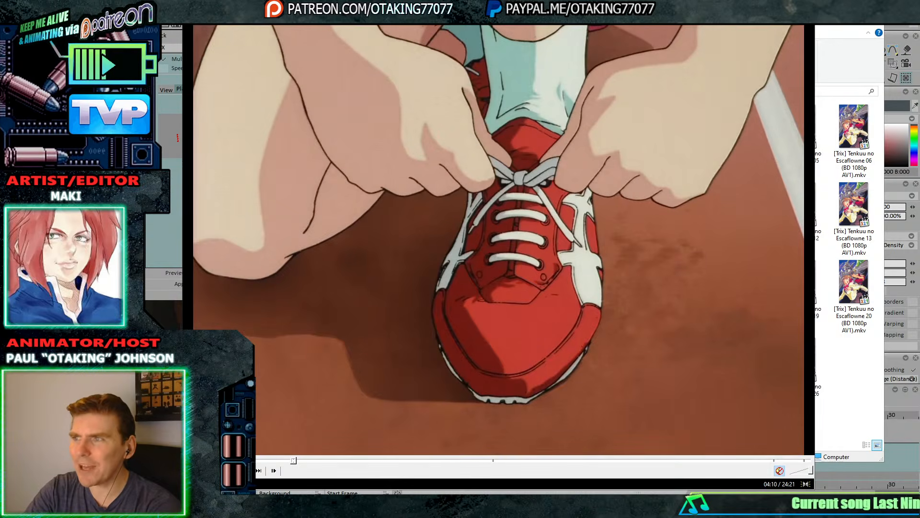
{"action": "double_click", "coordinate": [641, 174]}
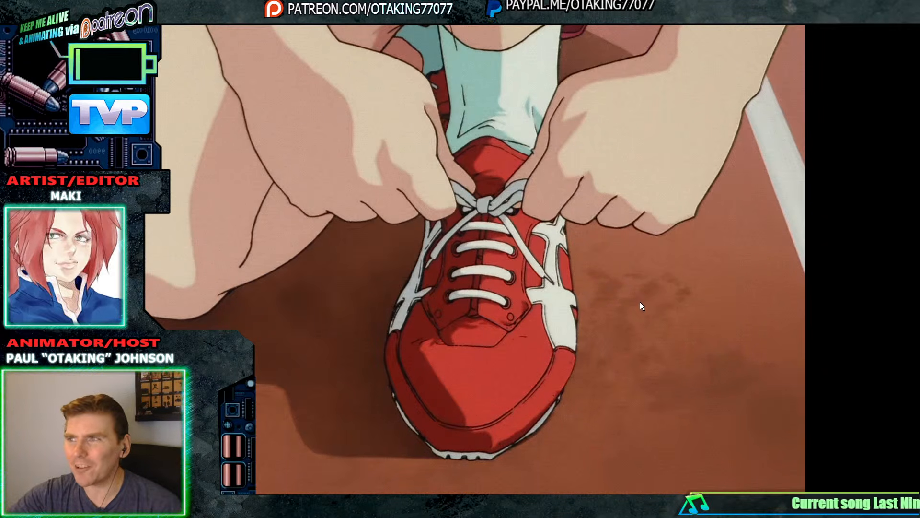
{"action": "key", "text": "space"}
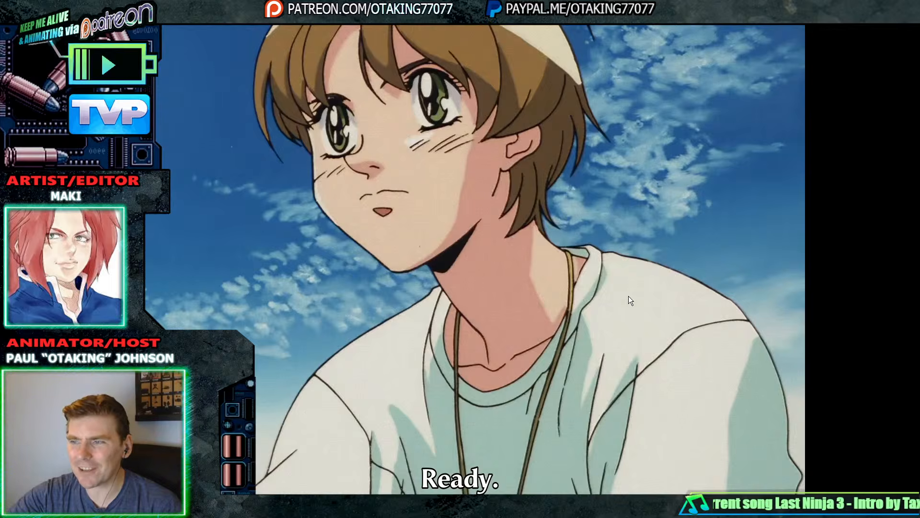
{"action": "double_click", "coordinate": [628, 295]}
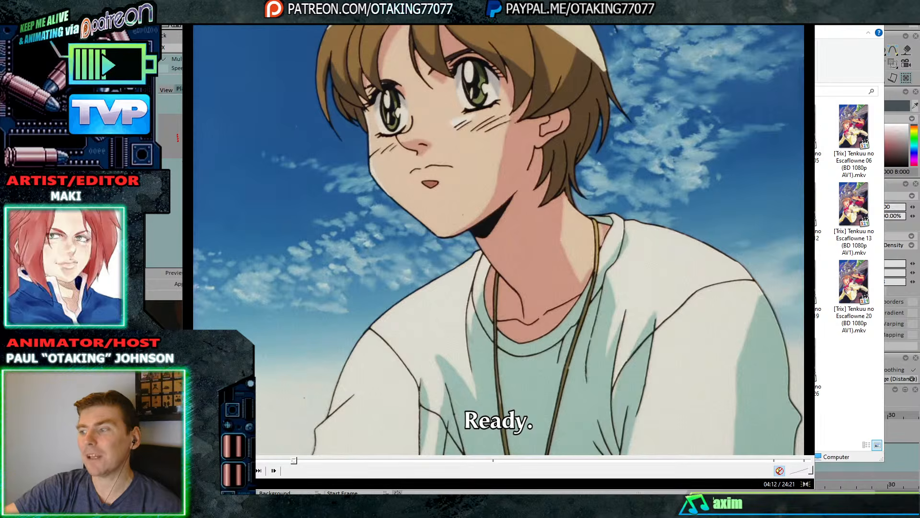
- Close the video player and put away the Escaflowne folder window to return to TVPaint Animation
{"action": "right_click", "coordinate": [743, 506]}
{"action": "left_click", "coordinate": [737, 489]}
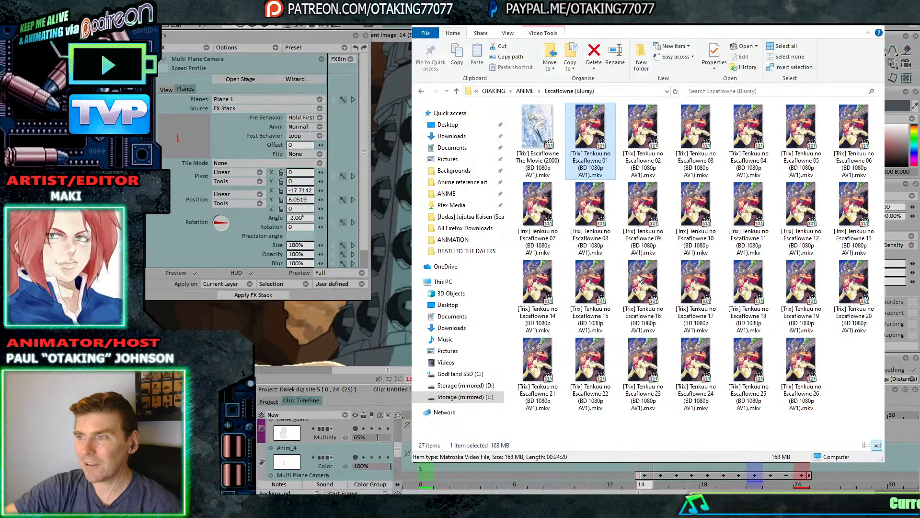
{"action": "left_click", "coordinate": [831, 28]}
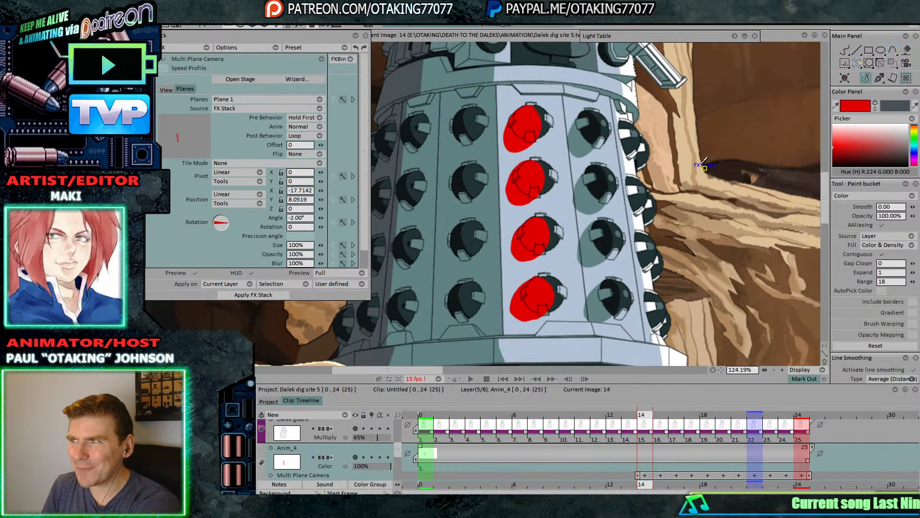
- Keyframe the red shadows at about X -44.29, Y 10.47 on frame 13, and fit them to the hemispheres on frame 11 at a -6° angle
{"action": "key", "text": "Left"}
{"action": "left_click_drag", "start_coordinate": [702, 168], "coordinate": [693, 172]}
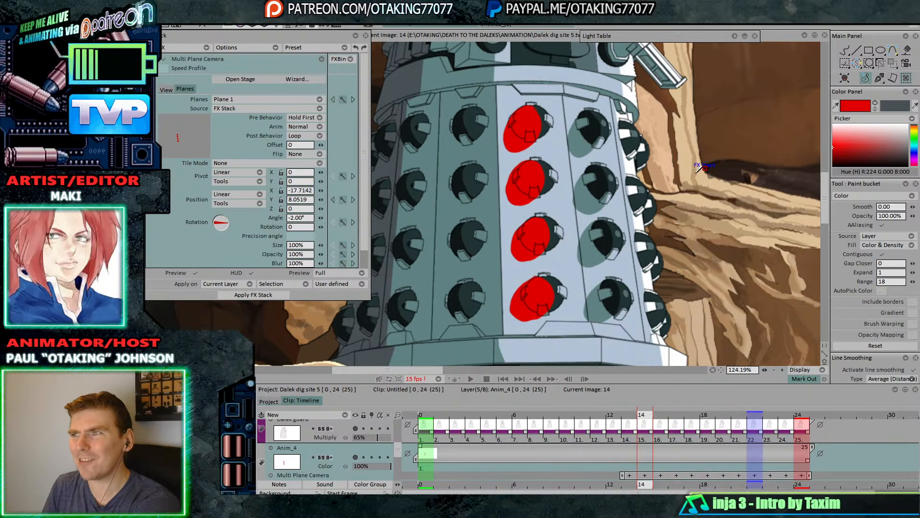
{"action": "key", "text": "Left"}
{"action": "key", "text": "Left"}
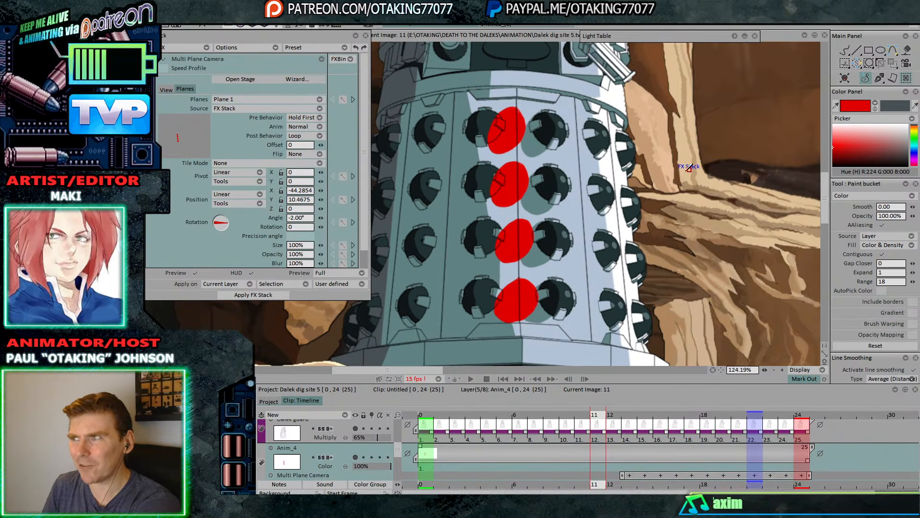
{"action": "left_click_drag", "start_coordinate": [689, 168], "coordinate": [645, 171]}
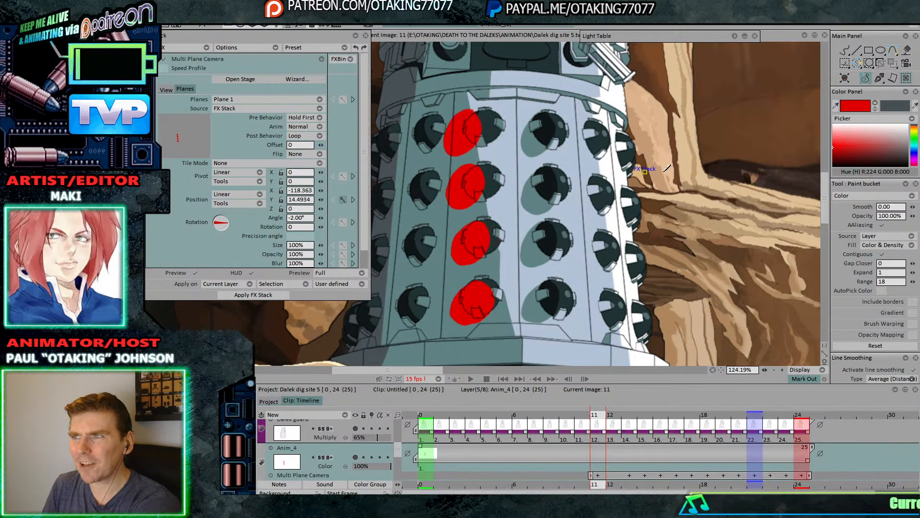
{"action": "left_click_drag", "start_coordinate": [322, 217], "coordinate": [318, 217]}
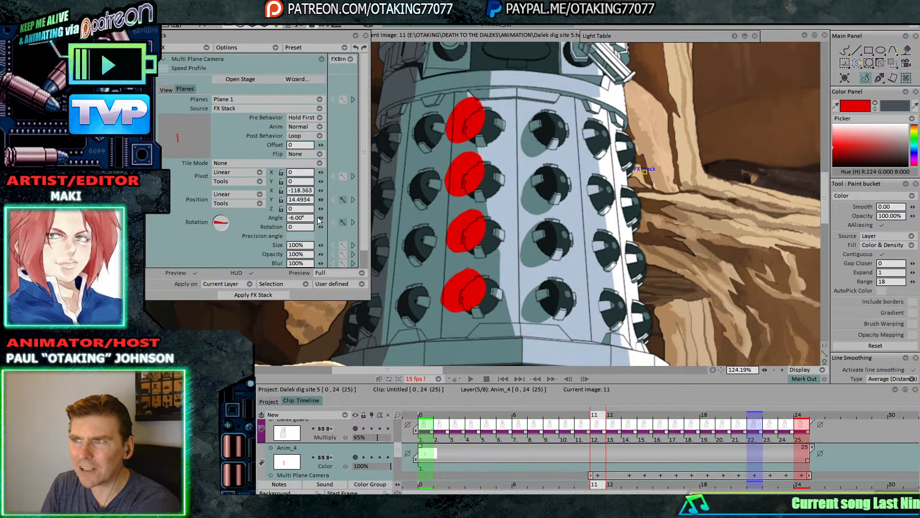
{"action": "left_click_drag", "start_coordinate": [647, 176], "coordinate": [651, 182]}
- Nudge the red shadows on frame 13 down to about Y 12.08 and go to frame 12
{"action": "key", "text": "Right"}
{"action": "key", "text": "Right"}
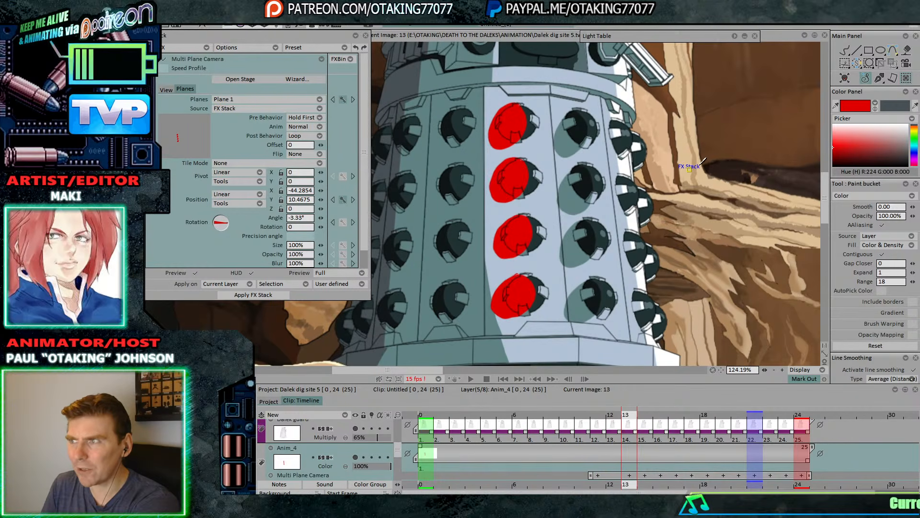
{"action": "left_click_drag", "start_coordinate": [693, 166], "coordinate": [694, 167]}
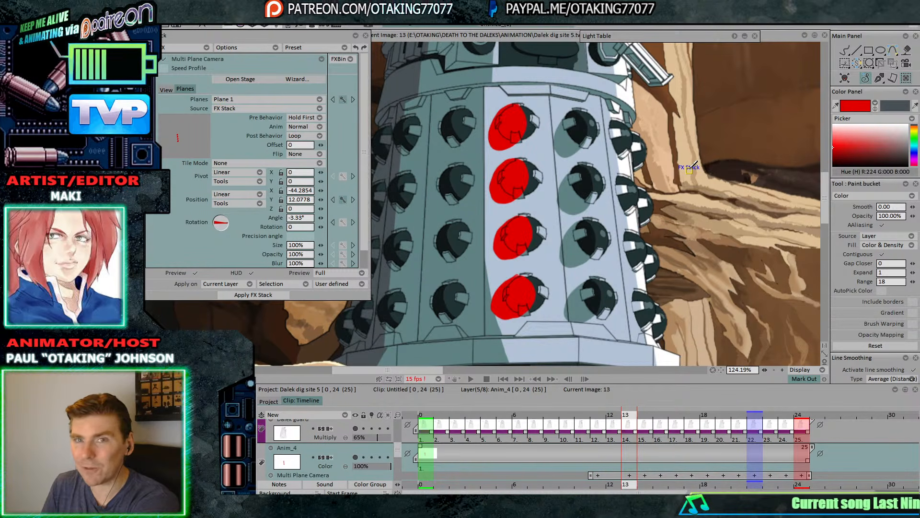
{"action": "key", "text": "Left"}
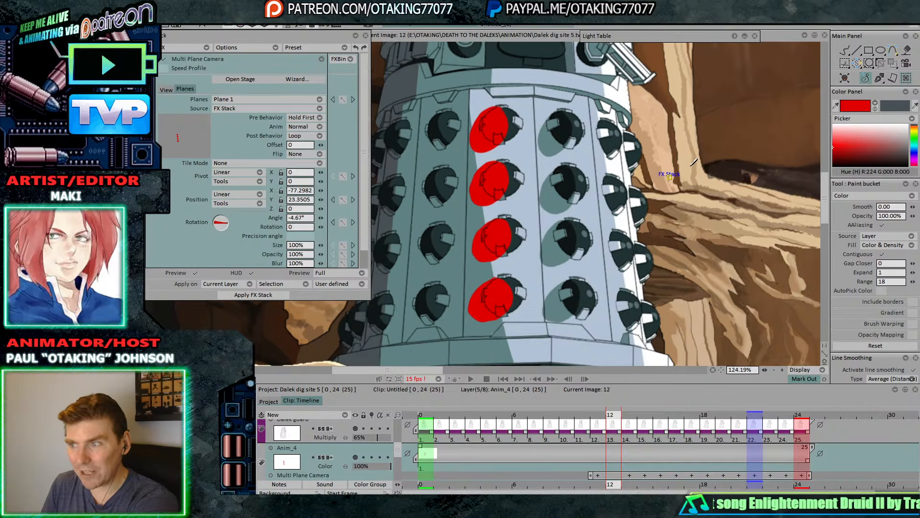
- Keyframe the red shadows on frame 9 at a -10° angle and about X -168.29, Y 61.19, checking the in-between on frame 10
{"action": "key", "text": "Left"}
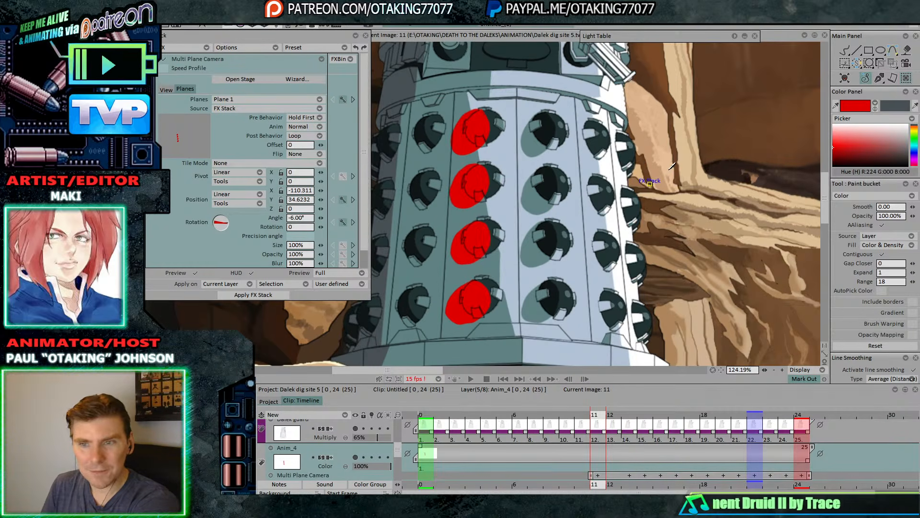
{"action": "key", "text": "Left"}
{"action": "key", "text": "Left"}
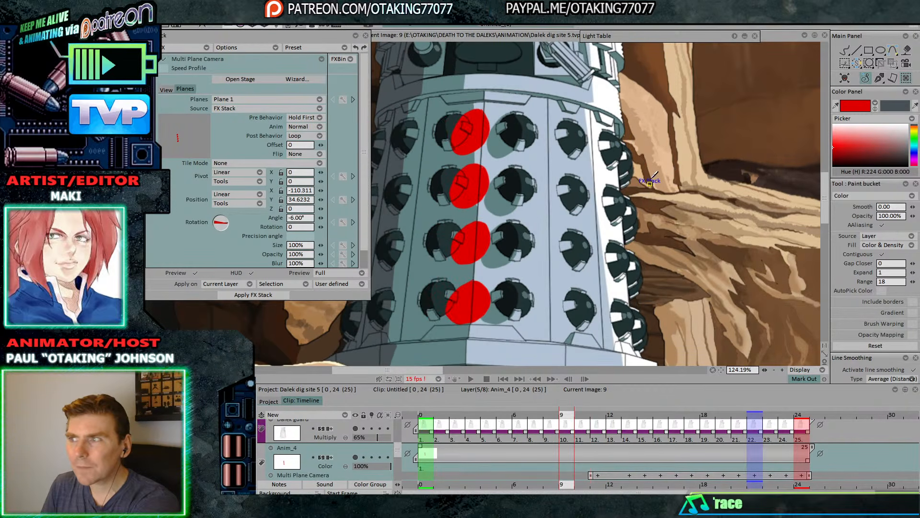
{"action": "left_click_drag", "start_coordinate": [619, 188], "coordinate": [615, 187]}
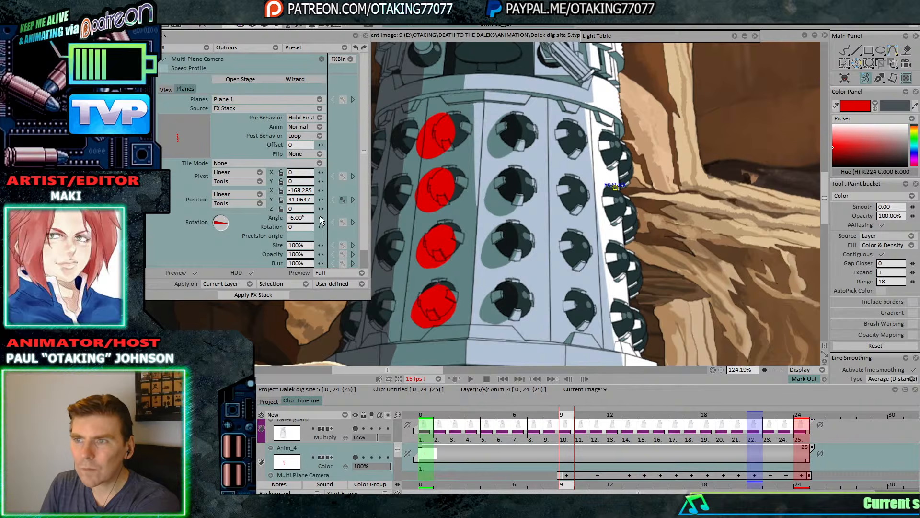
{"action": "left_click_drag", "start_coordinate": [320, 216], "coordinate": [320, 217]}
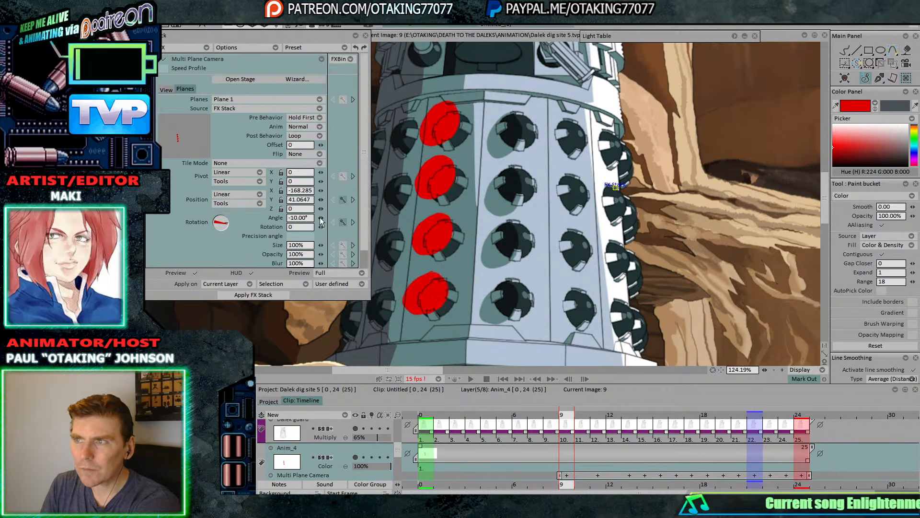
{"action": "left_click_drag", "start_coordinate": [616, 188], "coordinate": [613, 197]}
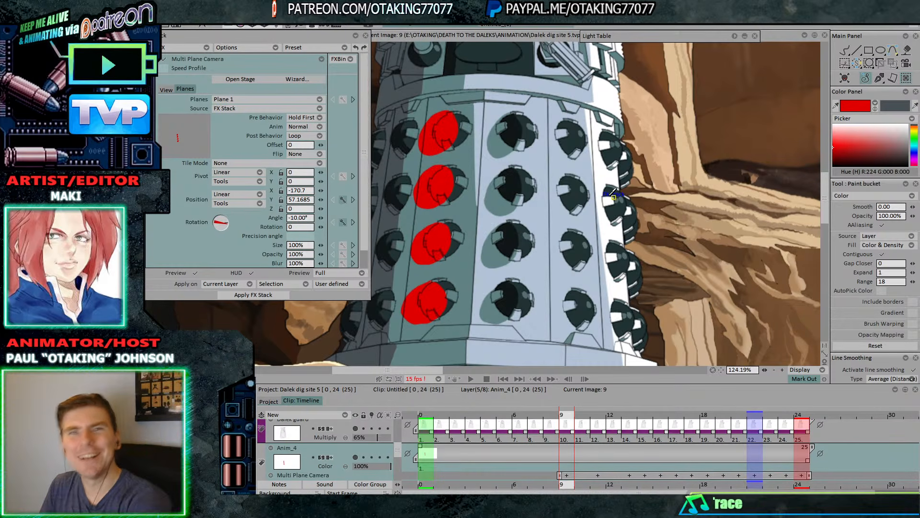
{"action": "left_click_drag", "start_coordinate": [614, 198], "coordinate": [614, 197]}
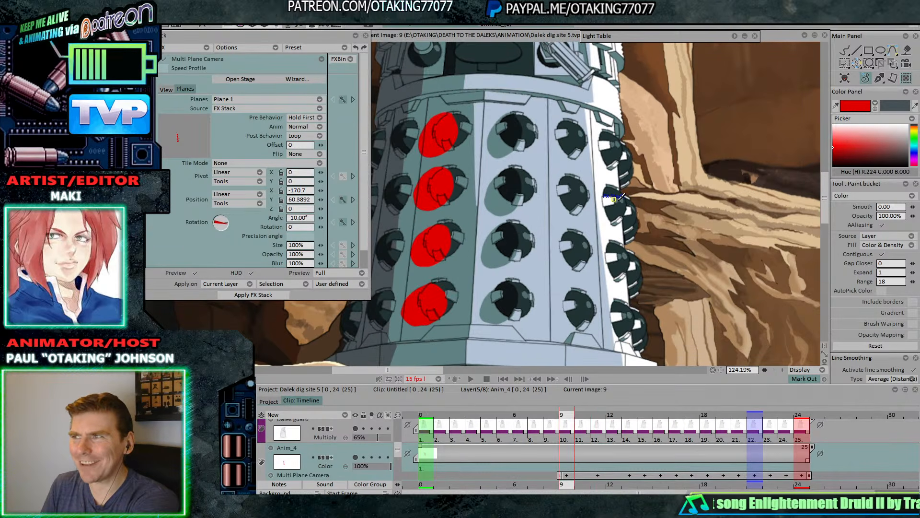
{"action": "key", "text": "Right"}
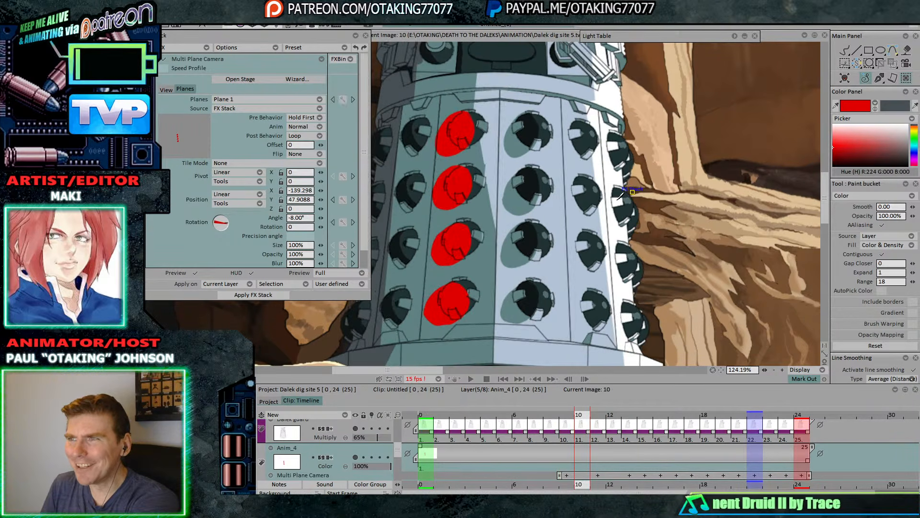
{"action": "key", "text": "Left"}
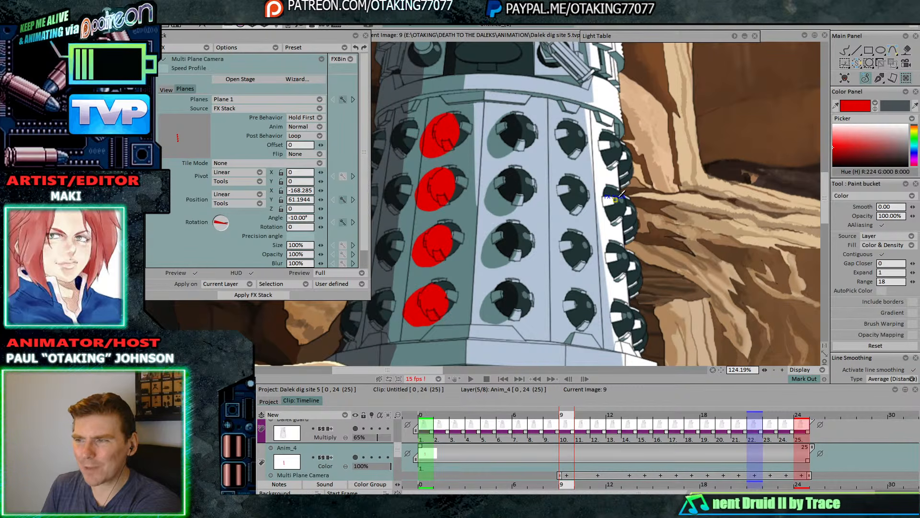
- Keyframe the red shadows on frame 7 at a -14° angle and about X -219.01, Y 80.52 to fit the hemispheres
{"action": "key", "text": "Left"}
{"action": "key", "text": "Left"}
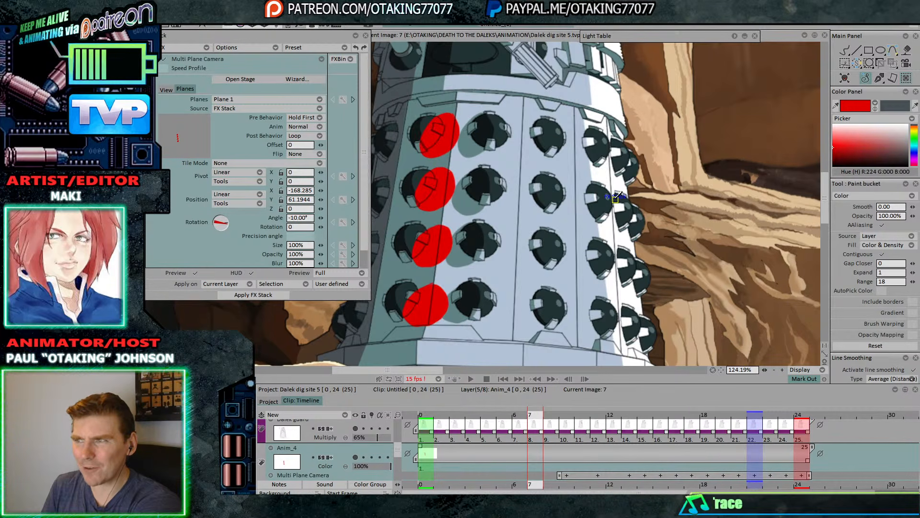
{"action": "left_click_drag", "start_coordinate": [615, 192], "coordinate": [665, 189]}
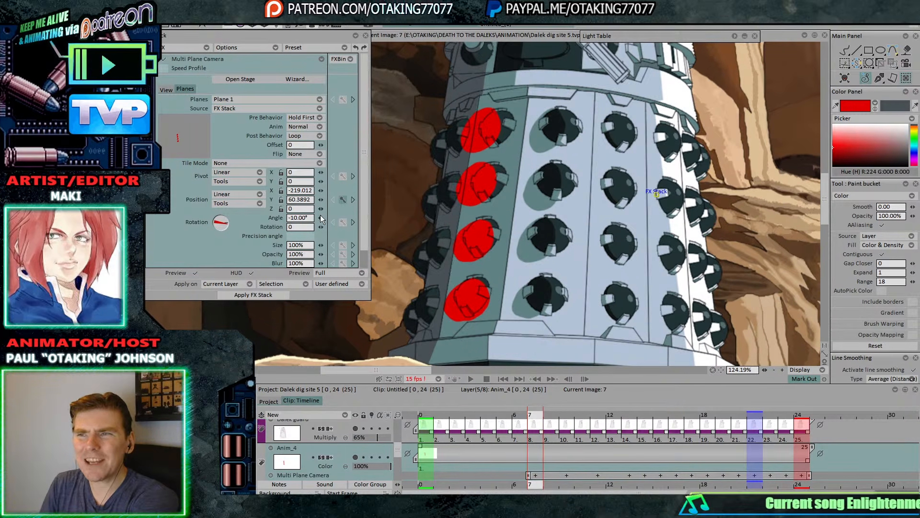
{"action": "left_click_drag", "start_coordinate": [322, 216], "coordinate": [319, 221]}
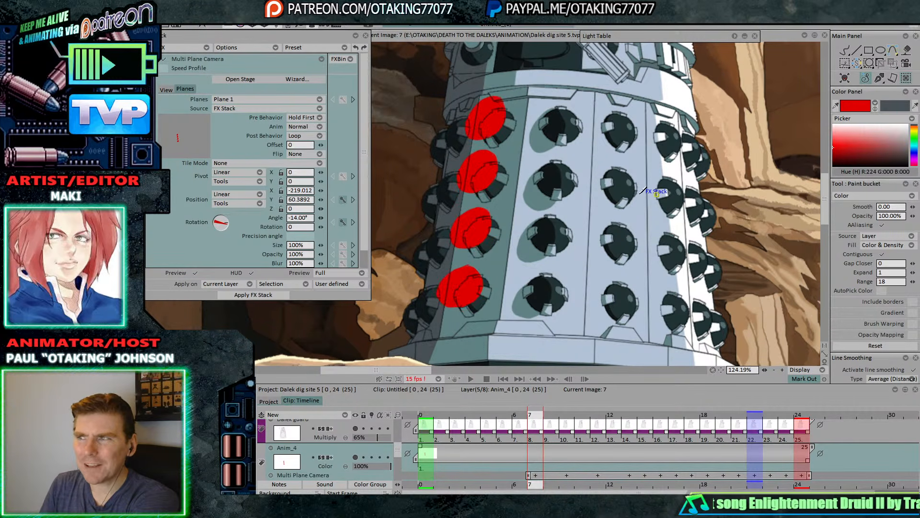
{"action": "left_click_drag", "start_coordinate": [657, 192], "coordinate": [662, 197]}
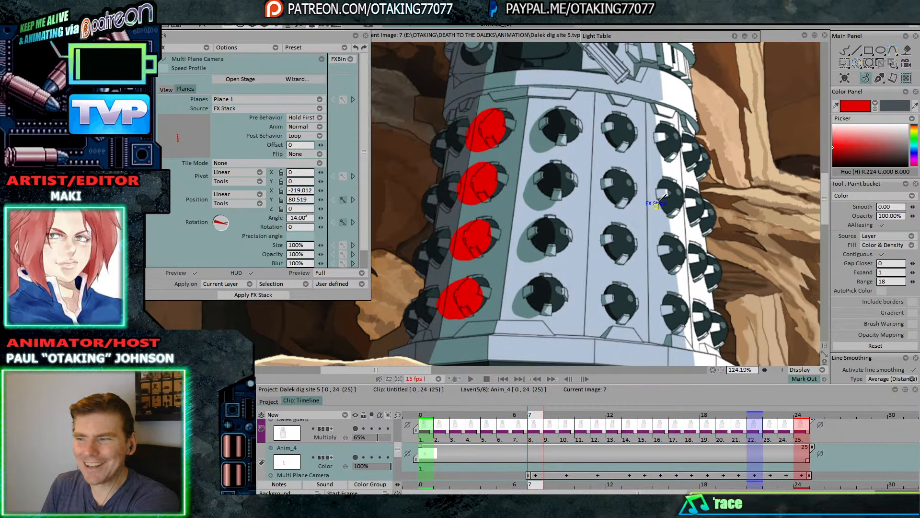
- Compare the shadow positions on frames 6 to 9 and nudge the frame 7 keyframe to about X -219.82
{"action": "key", "text": "Right"}
{"action": "key", "text": "Right"}
{"action": "key", "text": "Left"}
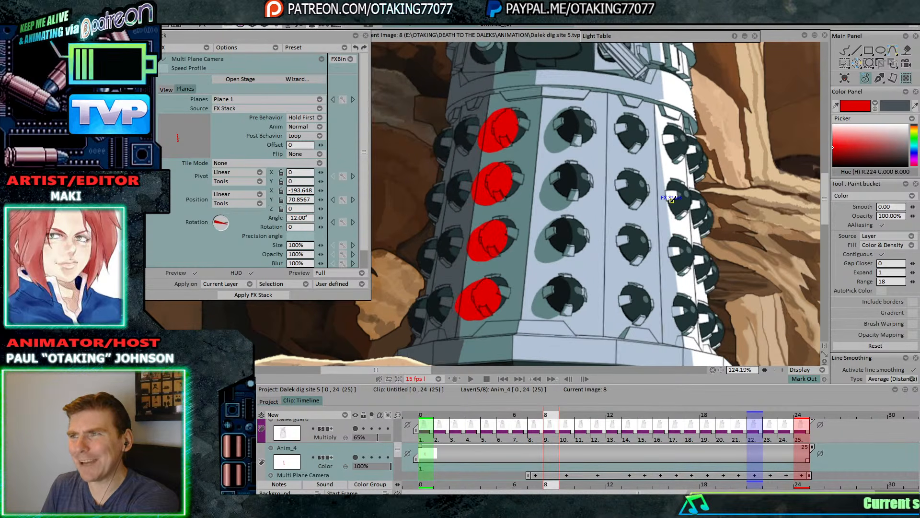
{"action": "key", "text": "Right"}
{"action": "key", "text": "Left"}
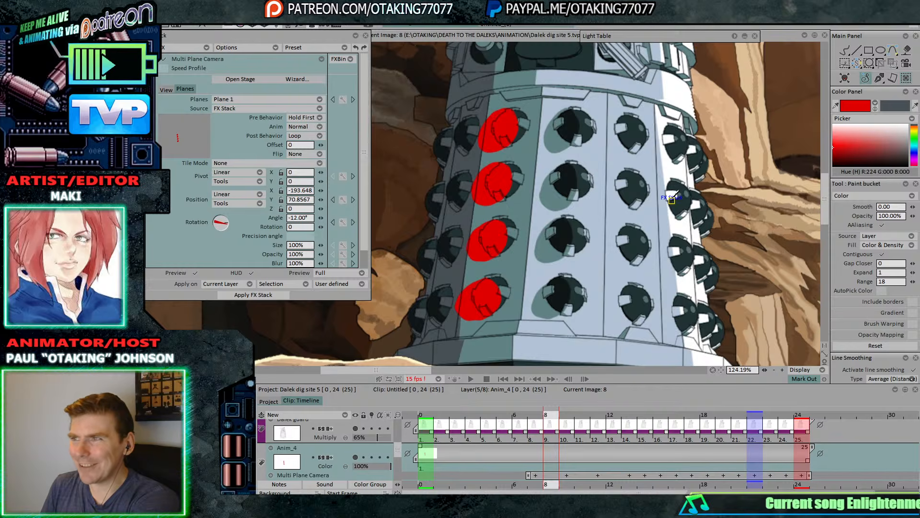
{"action": "key", "text": "Left"}
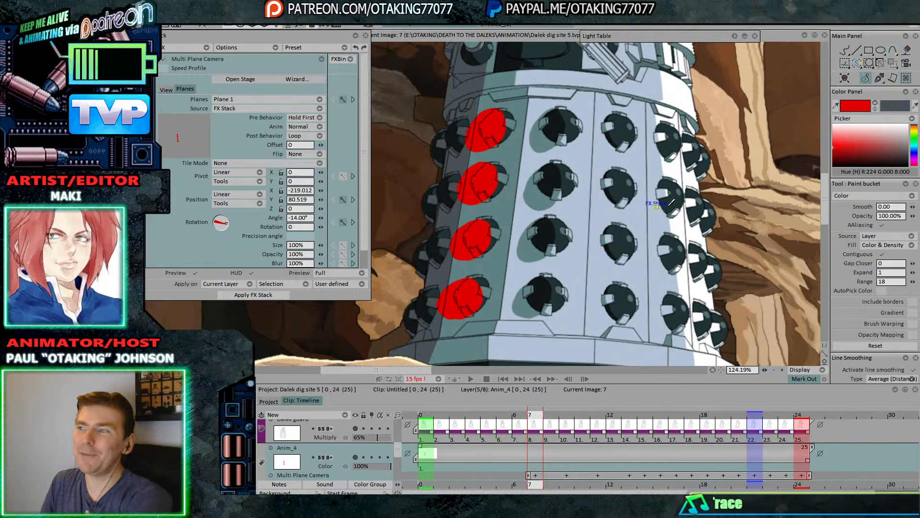
{"action": "key", "text": "Left"}
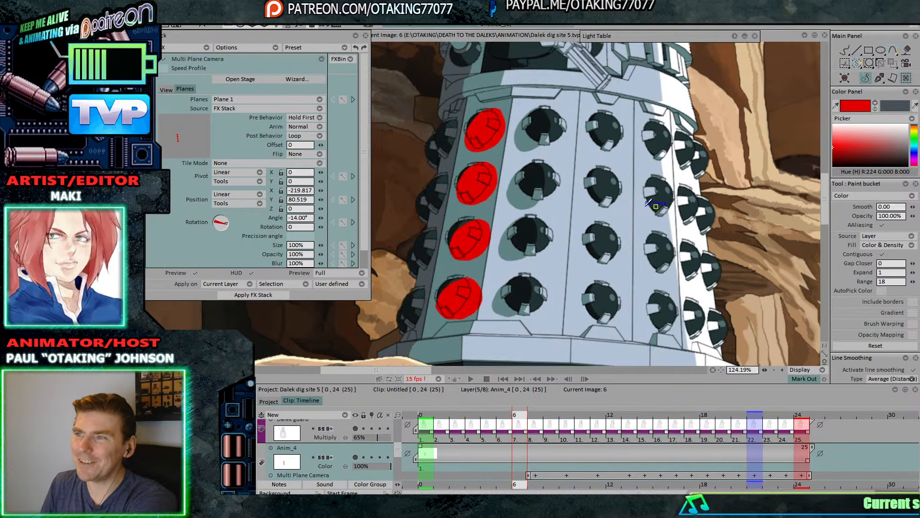
{"action": "key", "text": "Right"}
{"action": "key", "text": "Right"}
{"action": "key", "text": "Left"}
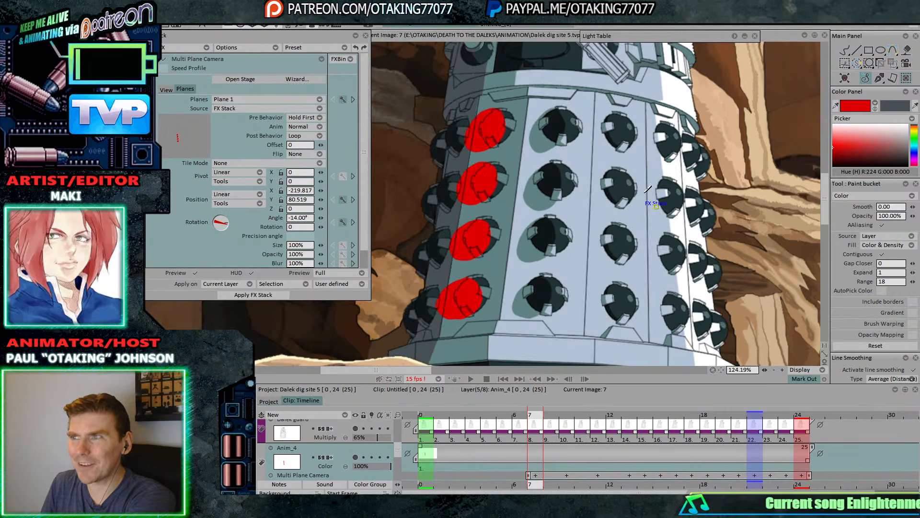
- Keyframe the red shadows on frame 5 at a -17° angle and about X -280.21, Y 99.04, comparing them with the later frames
{"action": "key", "text": "Left"}
{"action": "key", "text": "Left"}
{"action": "left_click_drag", "start_coordinate": [657, 204], "coordinate": [622, 210]}
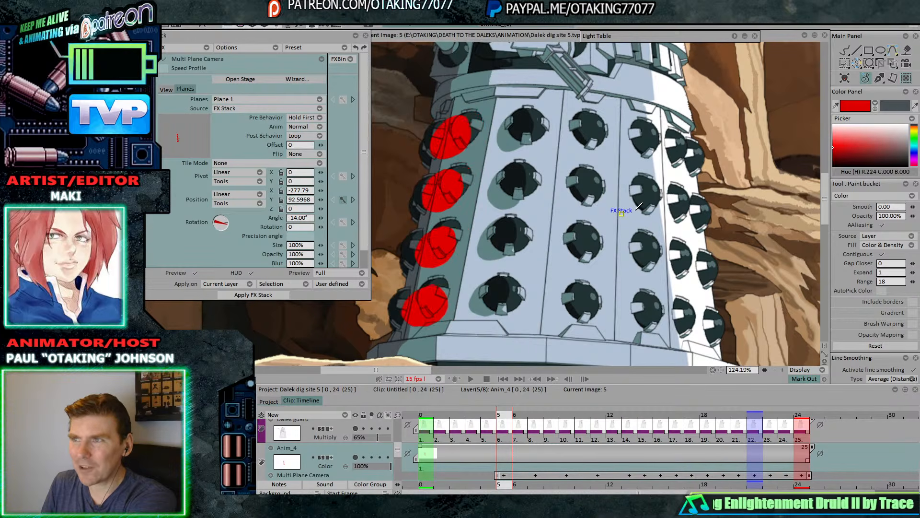
{"action": "left_click", "coordinate": [319, 217]}
{"action": "left_click", "coordinate": [318, 217]}
{"action": "left_click", "coordinate": [318, 217]}
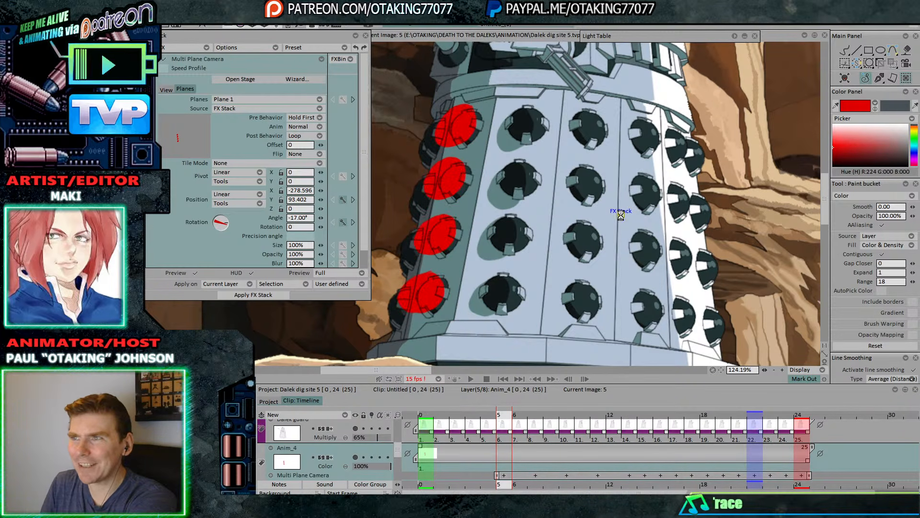
{"action": "left_click_drag", "start_coordinate": [620, 215], "coordinate": [621, 217]}
{"action": "key", "text": "Right"}
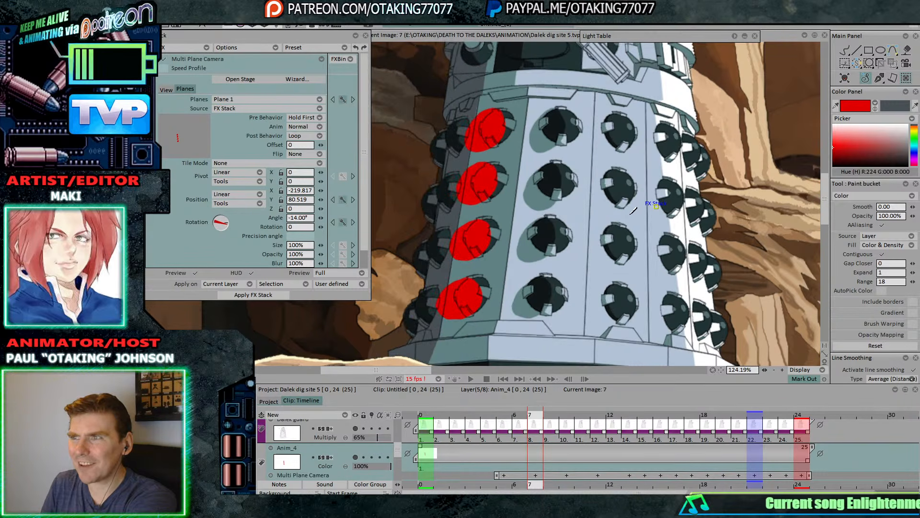
{"action": "key", "text": "Left"}
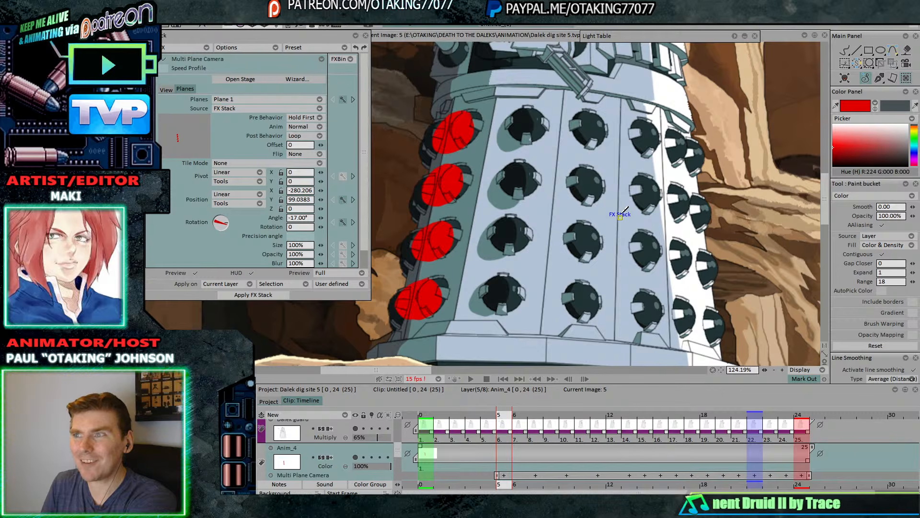
- Keyframe the red shadows on frame 3 at a -19° angle and about X -336.57, Y 112.73 over the edge column of hemispheres
{"action": "key", "text": "Left"}
{"action": "key", "text": "Left"}
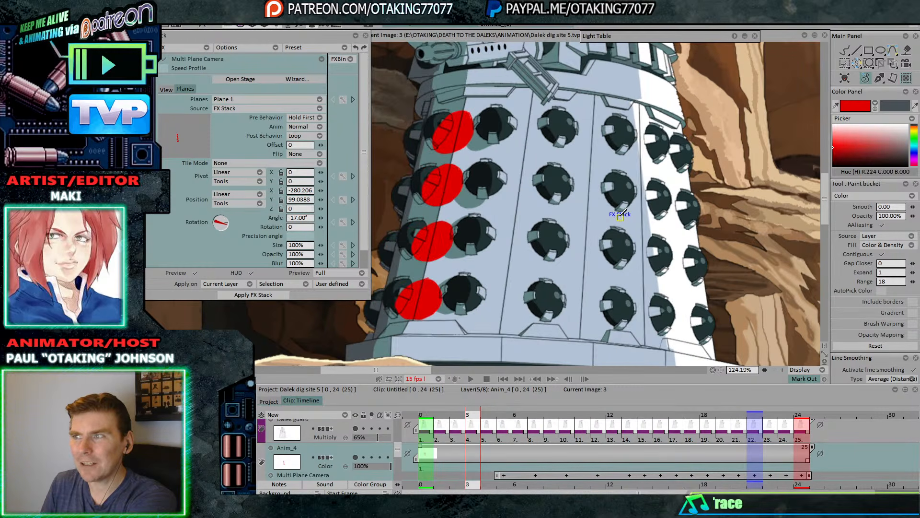
{"action": "left_click_drag", "start_coordinate": [623, 212], "coordinate": [603, 215]}
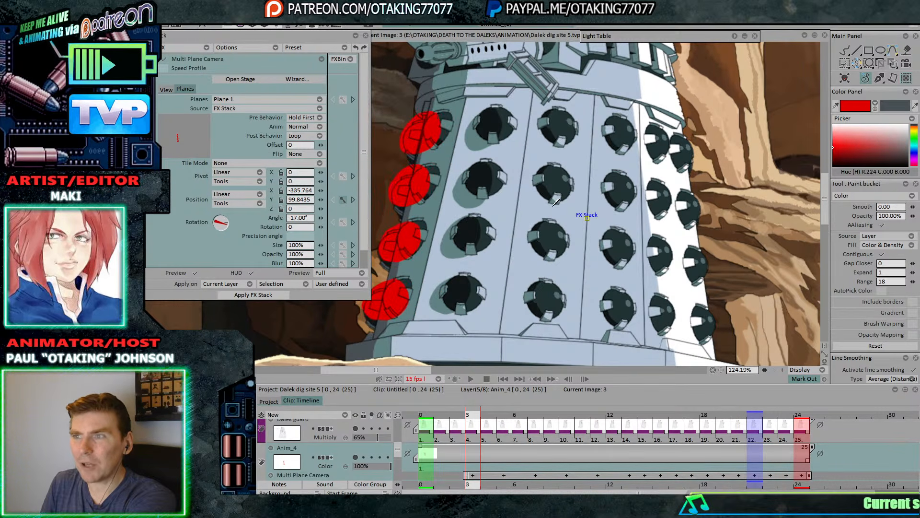
{"action": "left_click", "coordinate": [317, 217]}
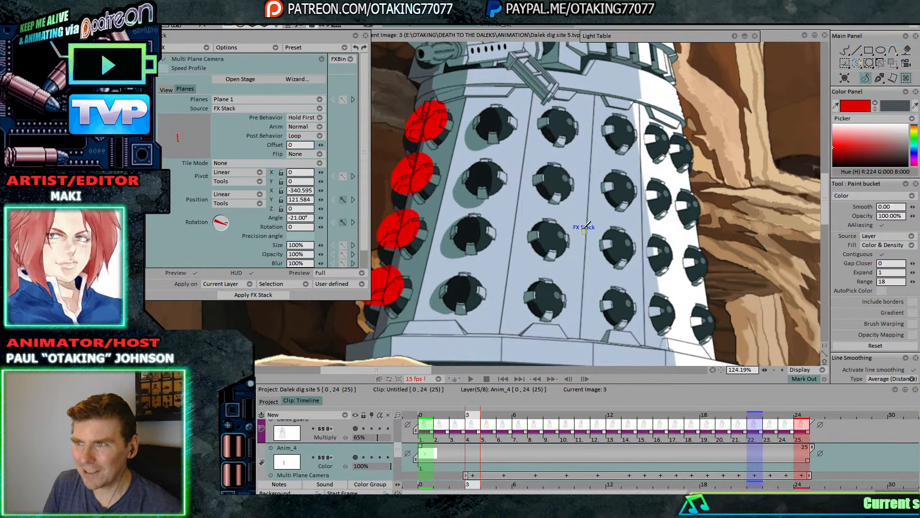
{"action": "left_click_drag", "start_coordinate": [586, 224], "coordinate": [591, 223]}
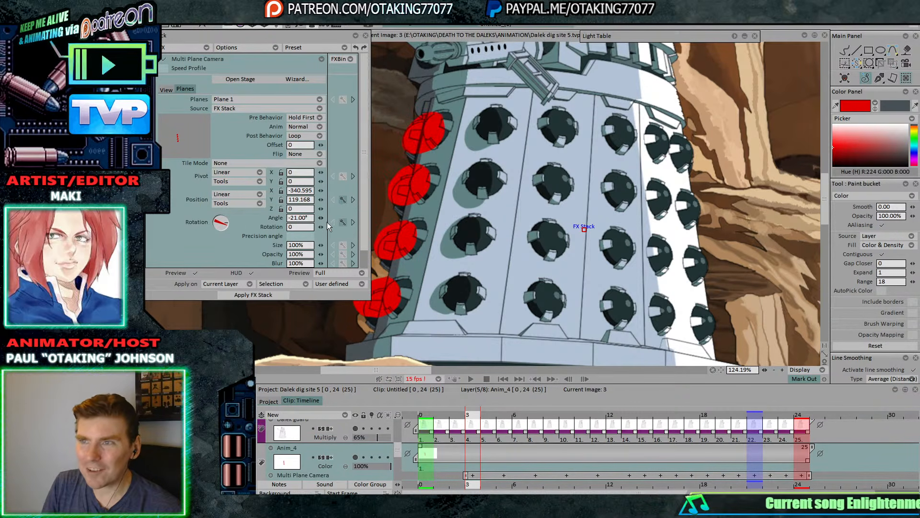
{"action": "left_click_drag", "start_coordinate": [322, 217], "coordinate": [324, 217]}
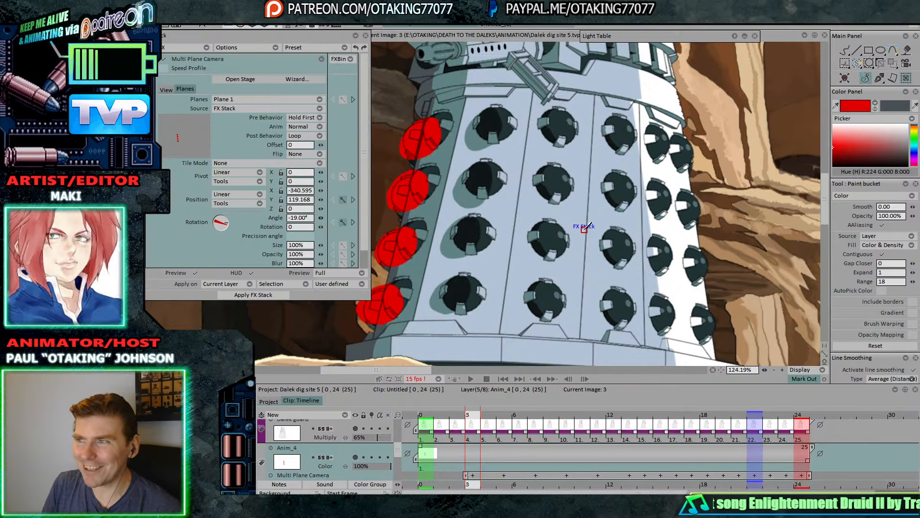
{"action": "left_click_drag", "start_coordinate": [584, 228], "coordinate": [587, 224]}
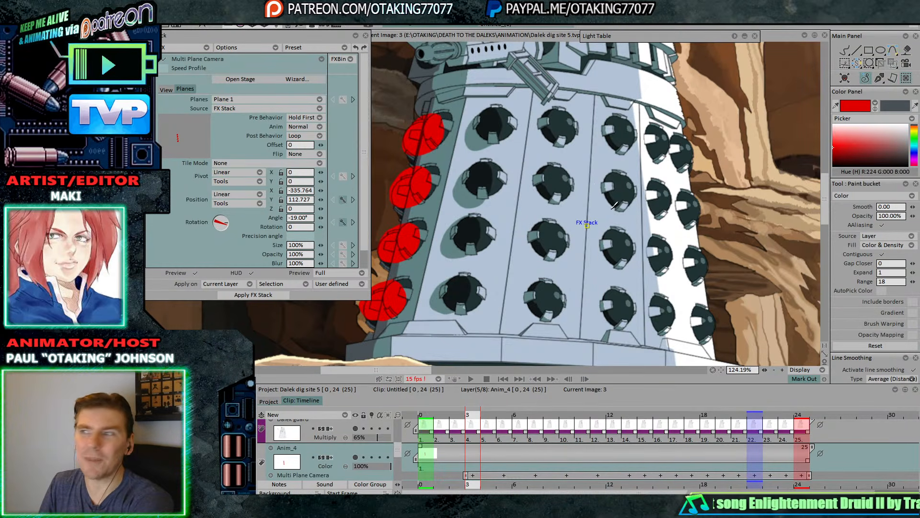
{"action": "left_click_drag", "start_coordinate": [587, 223], "coordinate": [587, 223]}
- Keyframe the shadows at about X -351.06, Y 111.92 on frame 2, X -360.73, Y 111.12 on frame 1, and X -367.17 on frame 0
{"action": "key", "text": "Left"}
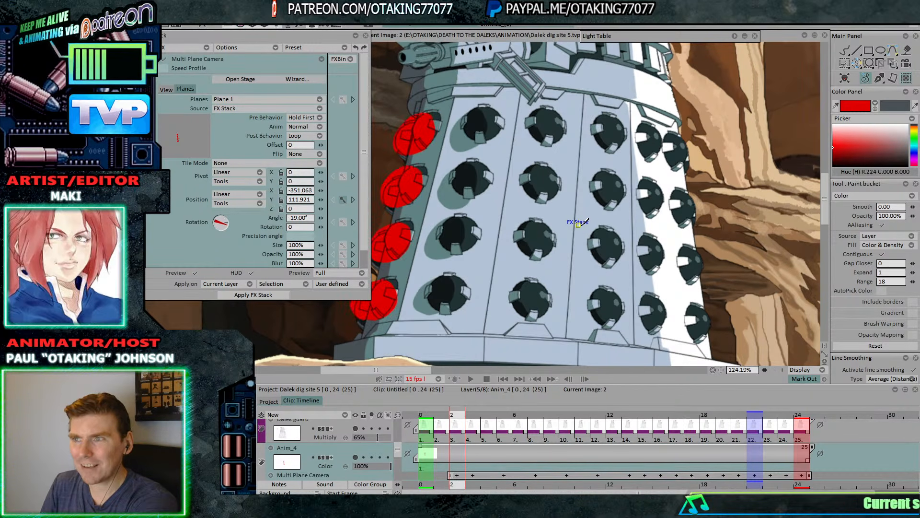
{"action": "key", "text": "Left"}
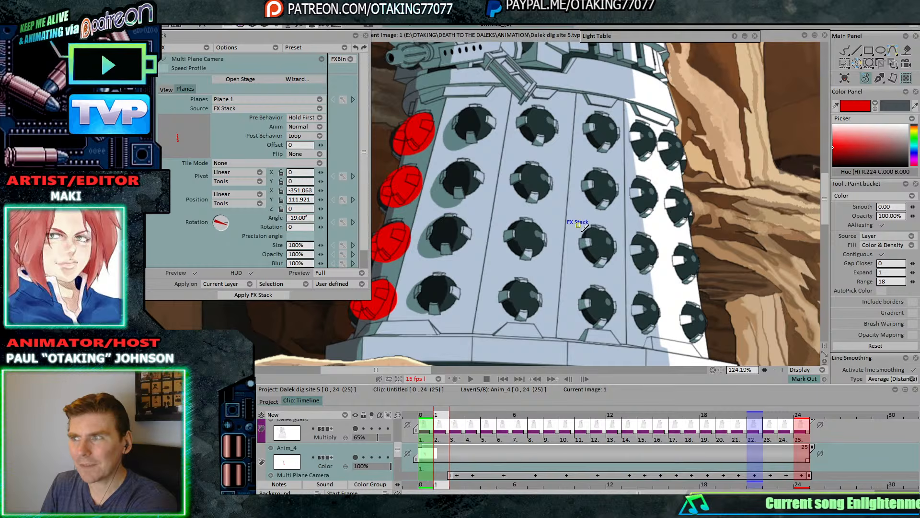
{"action": "key", "text": "Left"}
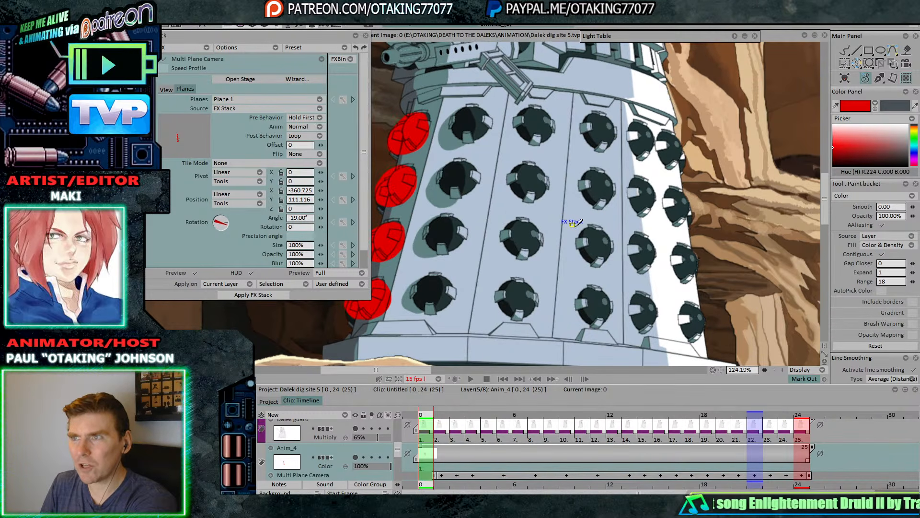
- Step forward through the frames up to frame 8 to check how the red shadows follow the hemispheres
{"action": "key", "text": "Right"}
{"action": "key", "text": "Right"}
{"action": "key", "text": "Right"}
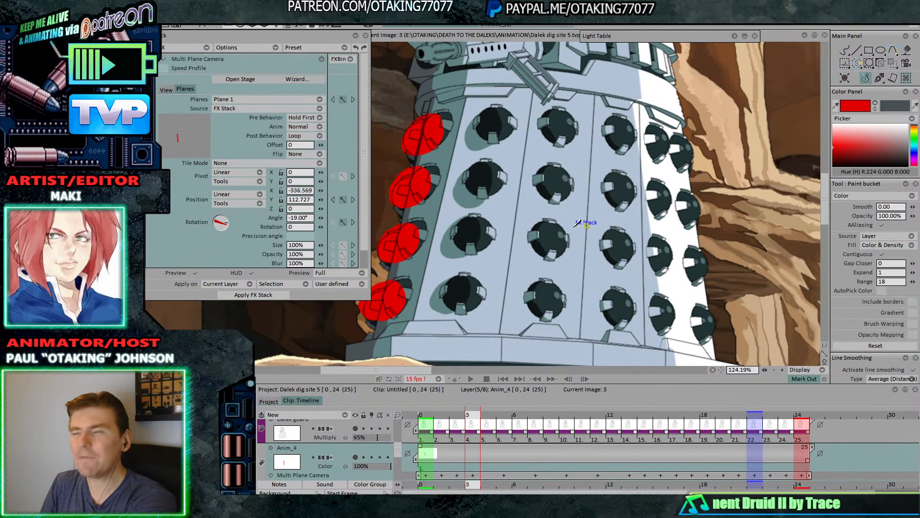
{"action": "key", "text": "Right"}
{"action": "key", "text": "Right"}
{"action": "key", "text": "Right"}
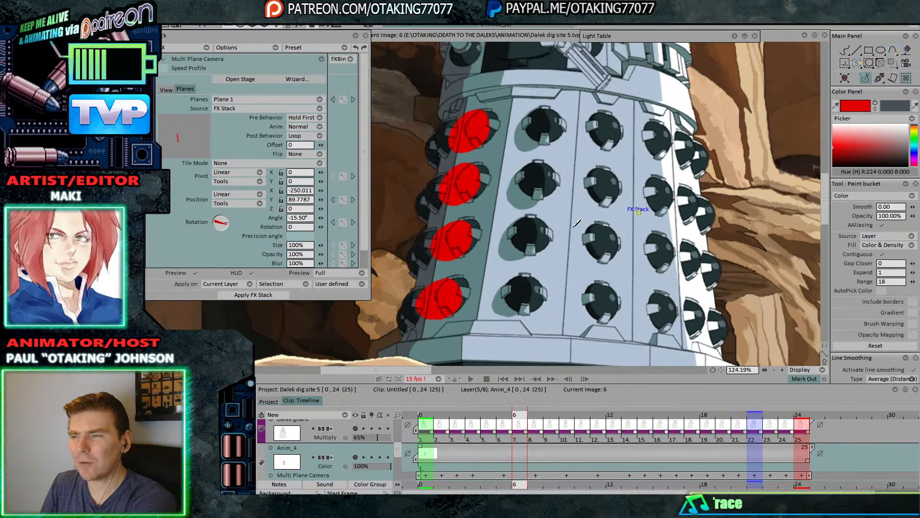
{"action": "key", "text": "Right"}
{"action": "key", "text": "Right"}
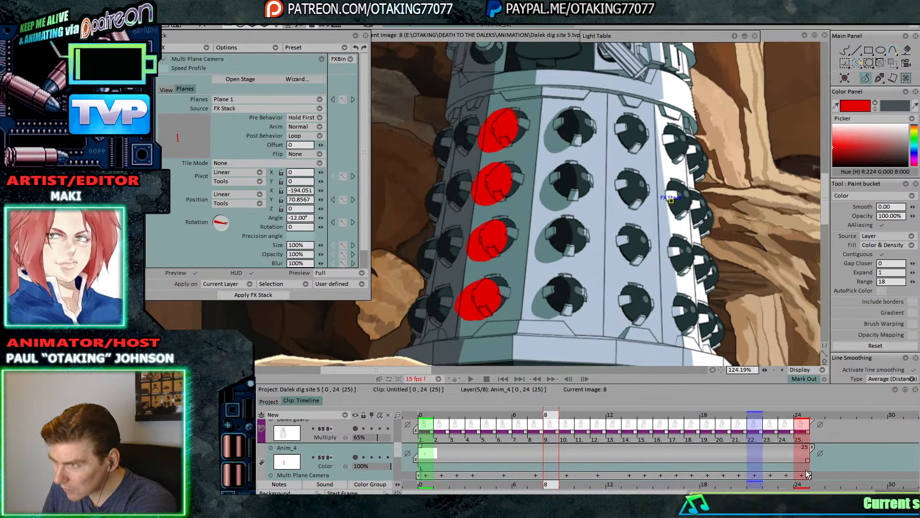
- Select all images of the Anim_4 layer from frame 24 back to frame 0 and apply the FX Stack to them
{"action": "left_click_drag", "start_coordinate": [806, 470], "coordinate": [424, 469]}
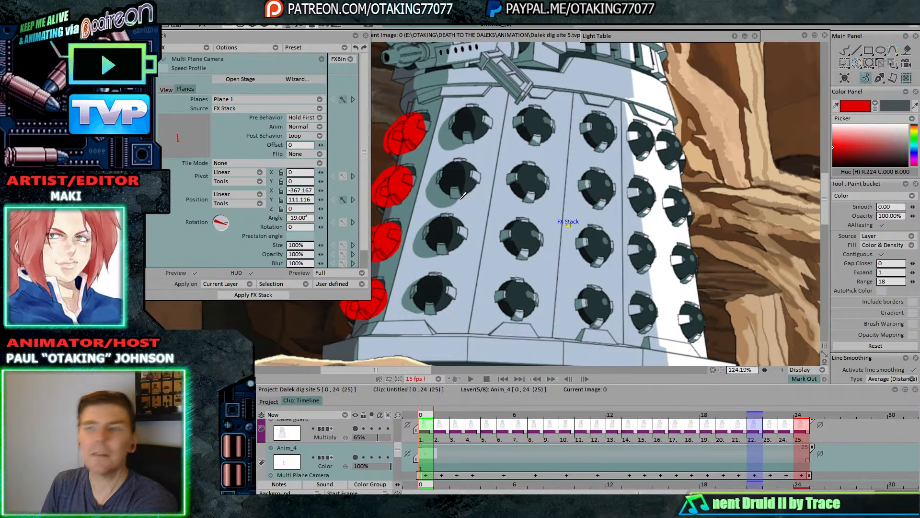
{"action": "left_click", "coordinate": [268, 295]}
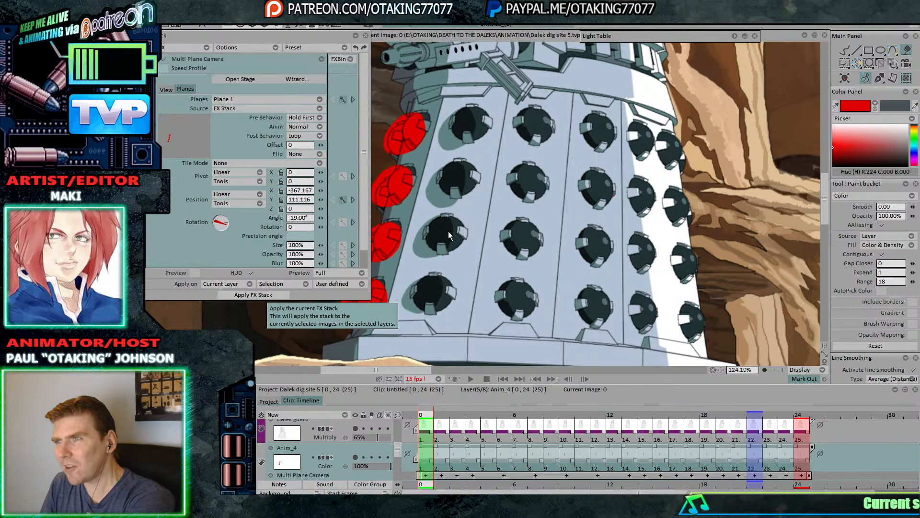
- Step through the frames from 0 to 24 to check how the red shadows track the hemispheres
{"action": "left_click", "coordinate": [356, 35]}
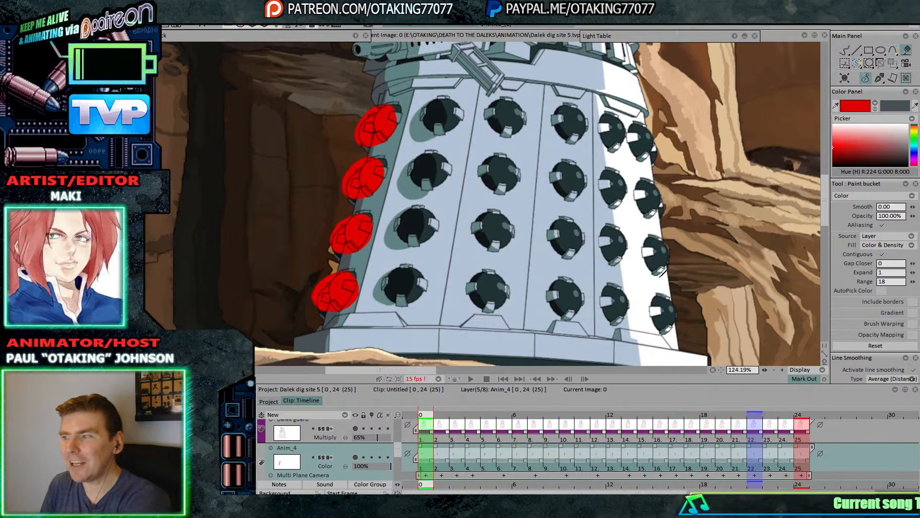
{"action": "left_click", "coordinate": [844, 50]}
{"action": "key", "text": "Right"}
{"action": "key", "text": "Right"}
{"action": "key", "text": "Right"}
{"action": "key", "text": "Right"}
{"action": "key", "text": "Right"}
{"action": "key", "text": "Right"}
{"action": "key", "text": "Right"}
{"action": "key", "text": "Right"}
{"action": "key", "text": "Right"}
{"action": "key", "text": "Right"}
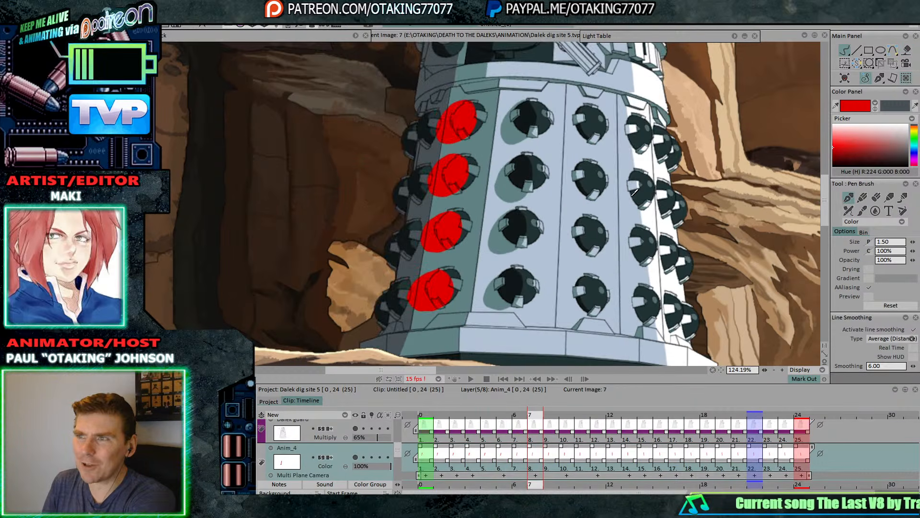
{"action": "key", "text": "Right"}
{"action": "key", "text": "Right"}
{"action": "key", "text": "Right"}
{"action": "key", "text": "Right"}
{"action": "key", "text": "Right"}
{"action": "key", "text": "Right"}
{"action": "key", "text": "Right"}
{"action": "key", "text": "Right"}
{"action": "key", "text": "Right"}
{"action": "key", "text": "Right"}
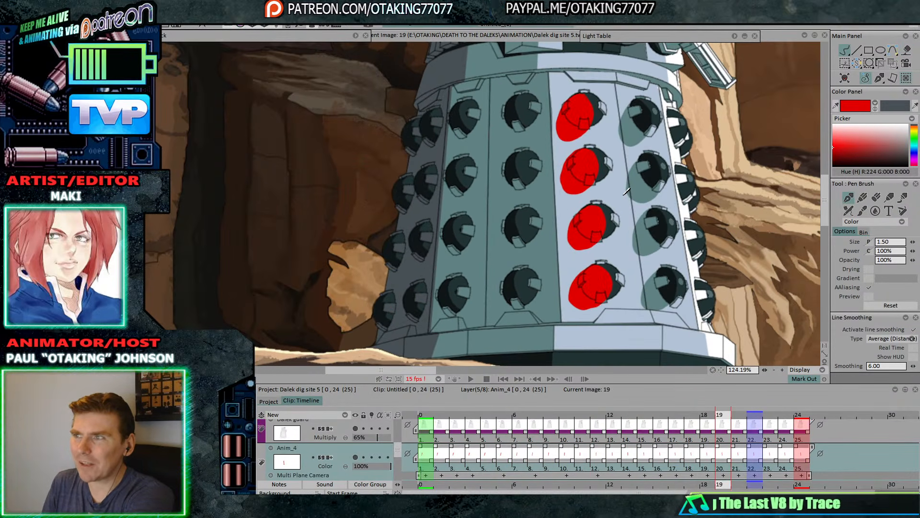
{"action": "key", "text": "Right"}
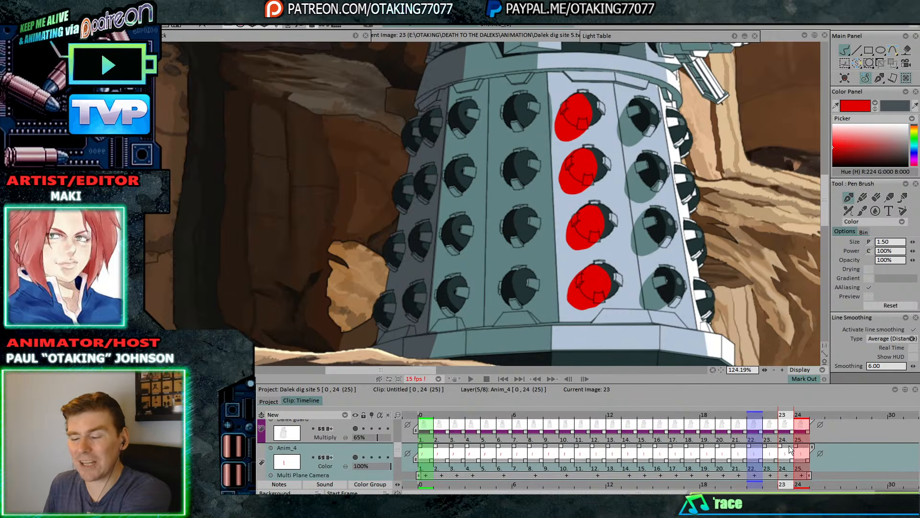
{"action": "key", "text": "Right"}
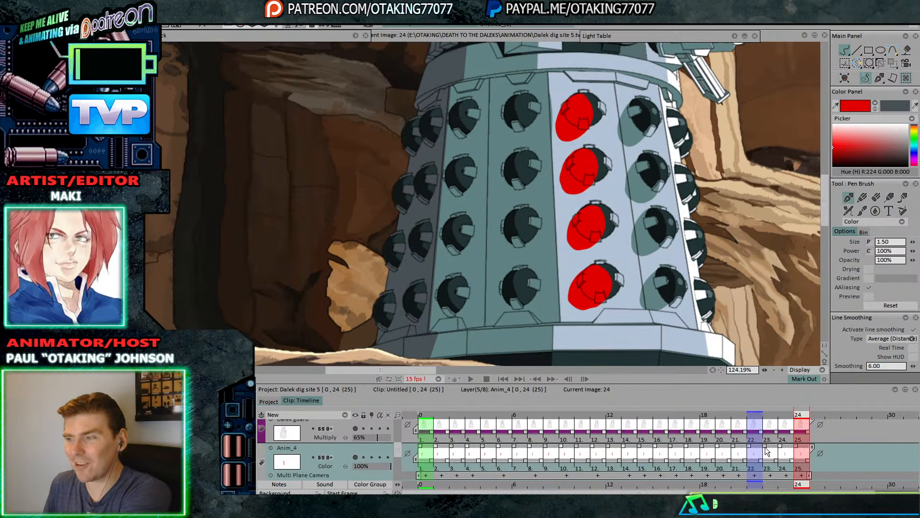
- Hide the red Anim_4 layer and clear the Multi Plane Camera from the Dalek guard layer's FX stack
{"action": "left_click", "coordinate": [356, 457]}
{"action": "key", "text": "Down"}
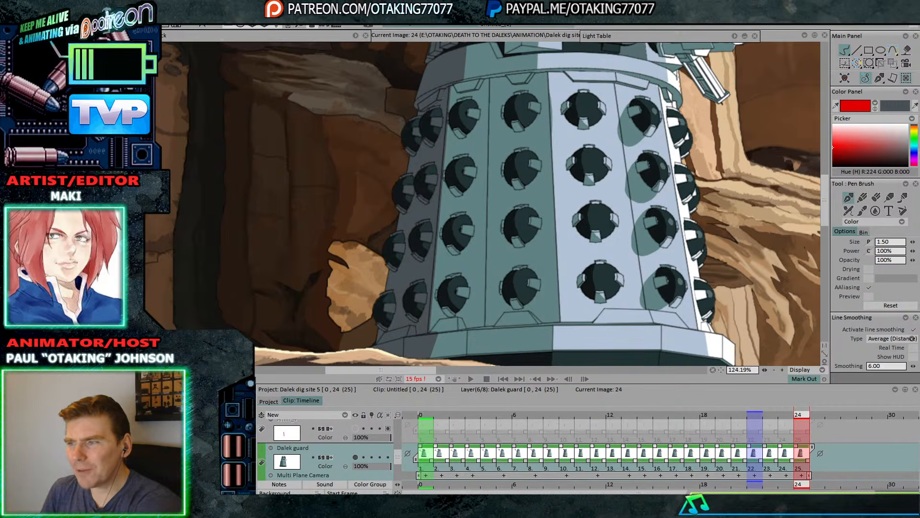
{"action": "left_click", "coordinate": [356, 36]}
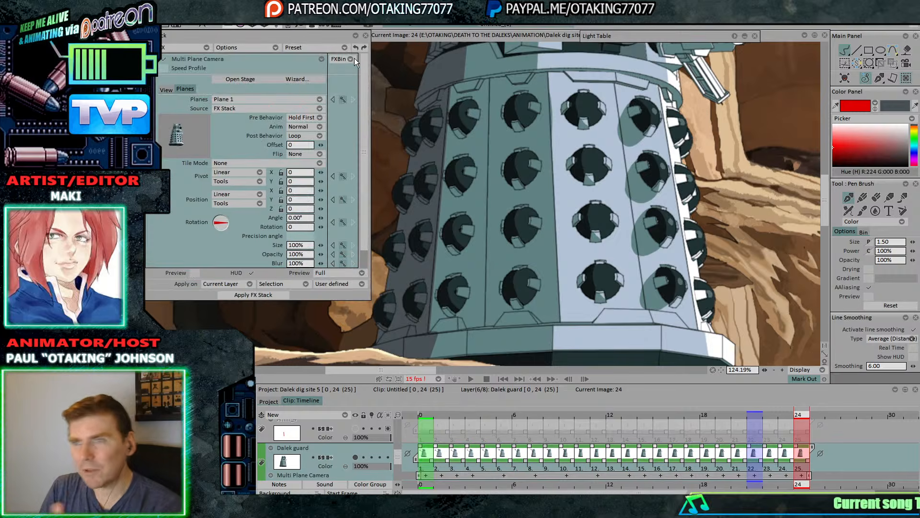
{"action": "left_click", "coordinate": [255, 47]}
{"action": "left_click", "coordinate": [274, 68]}
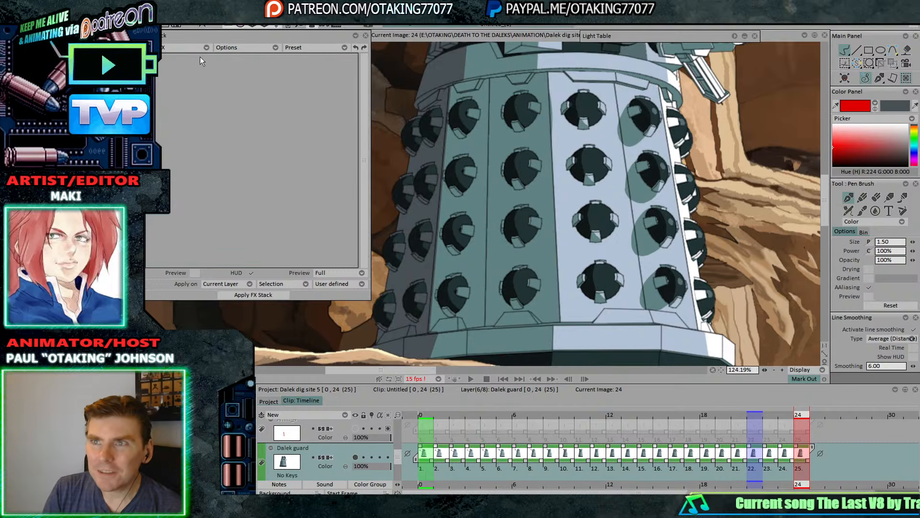
- Add a Color Replacer effect to the Dalek guard layer and sample its source color from the teal shaded skirt panel
{"action": "left_click", "coordinate": [201, 46]}
{"action": "mouse_move", "coordinate": [240, 78]}
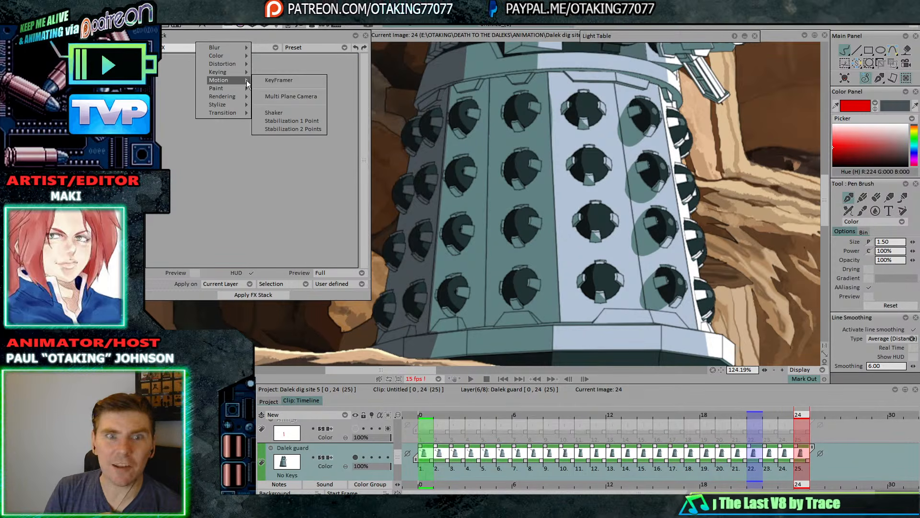
{"action": "mouse_move", "coordinate": [242, 56]}
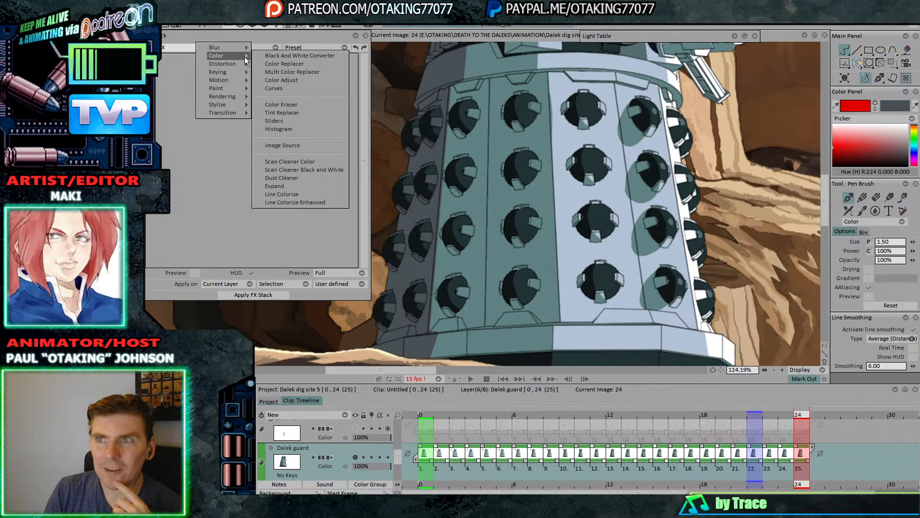
{"action": "left_click", "coordinate": [297, 65]}
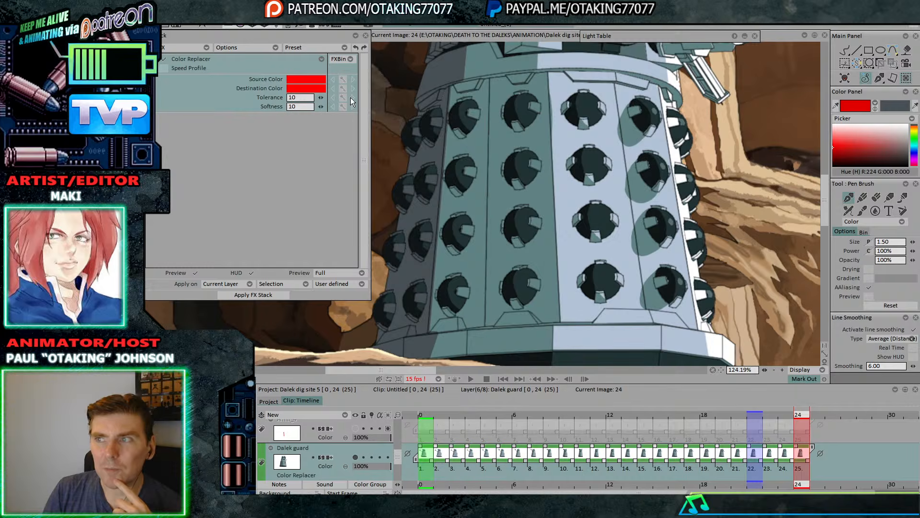
{"action": "left_click", "coordinate": [480, 158]}
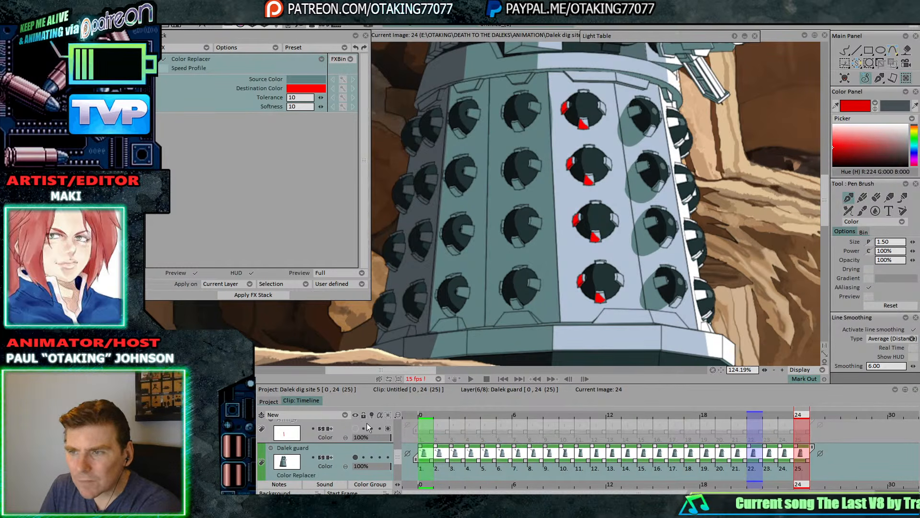
{"action": "left_click", "coordinate": [355, 429]}
{"action": "left_click", "coordinate": [355, 429]}
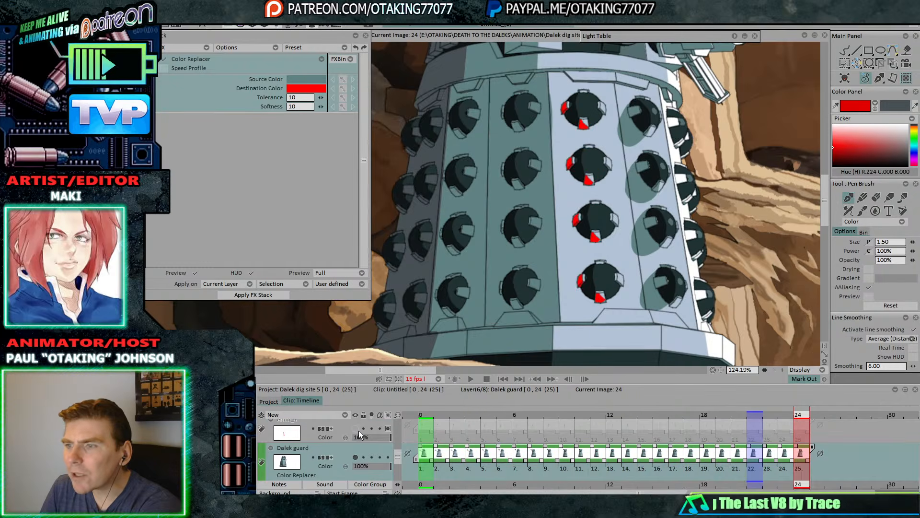
{"action": "left_click", "coordinate": [358, 430]}
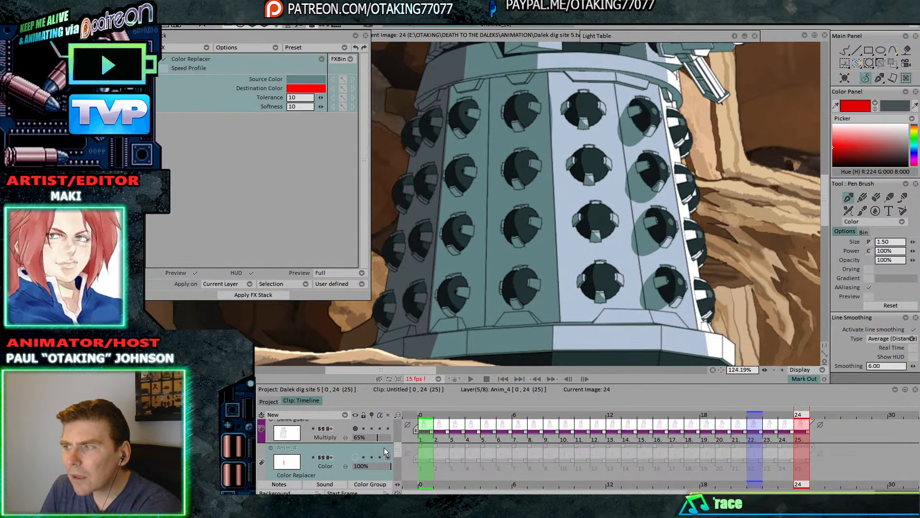
{"action": "key", "text": "Up"}
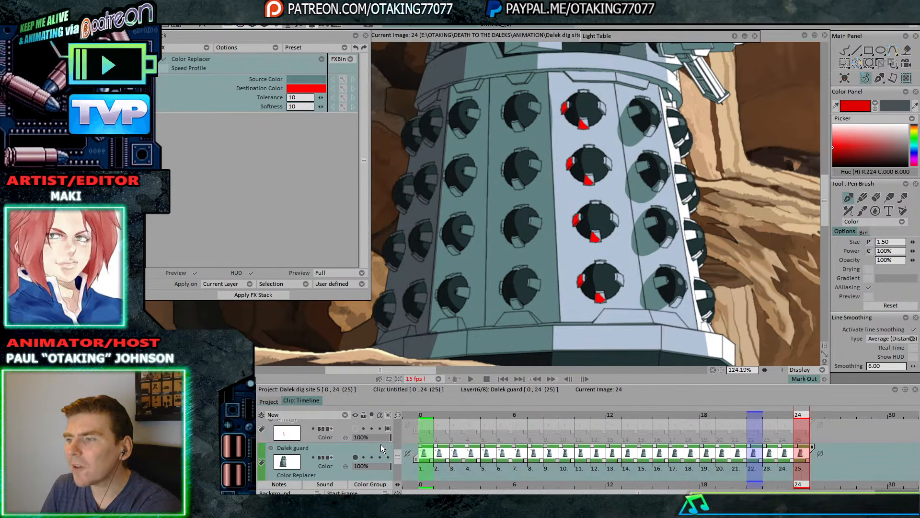
- Set the Color Replacer's source to the light blue skirt color and its destination to the teal shadow color
{"action": "left_click", "coordinate": [565, 192]}
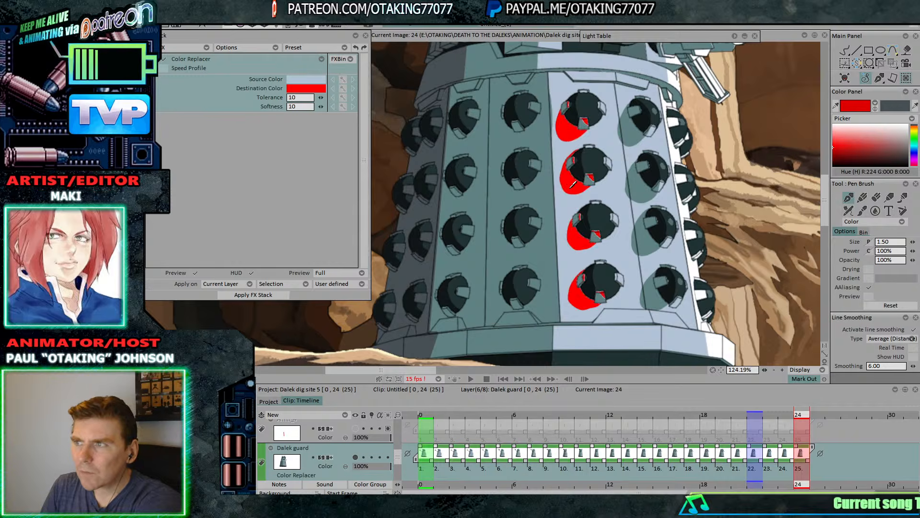
{"action": "left_click", "coordinate": [309, 88]}
{"action": "left_click", "coordinate": [546, 205]}
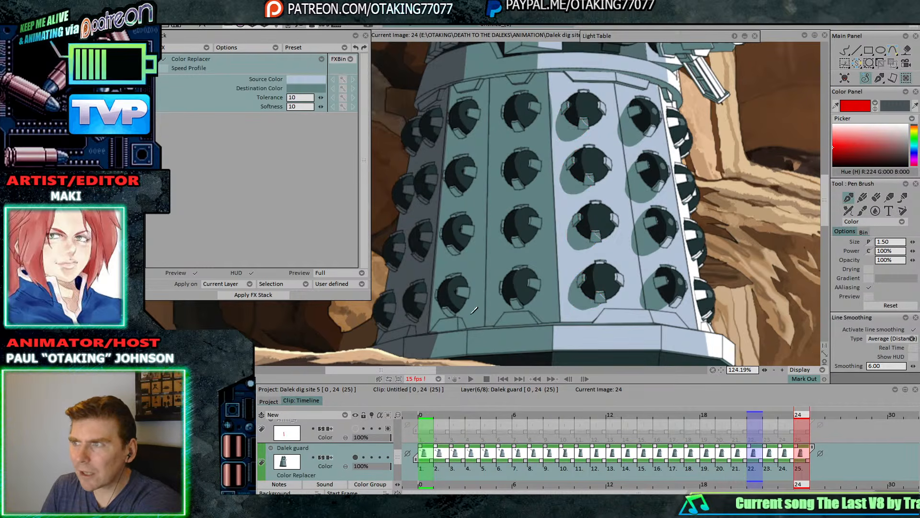
- Set the tolerance to 52 and add a second Color Replacer changing the hemispheres' dark green to their near-black shadow color
{"action": "left_click_drag", "start_coordinate": [320, 97], "coordinate": [351, 112]}
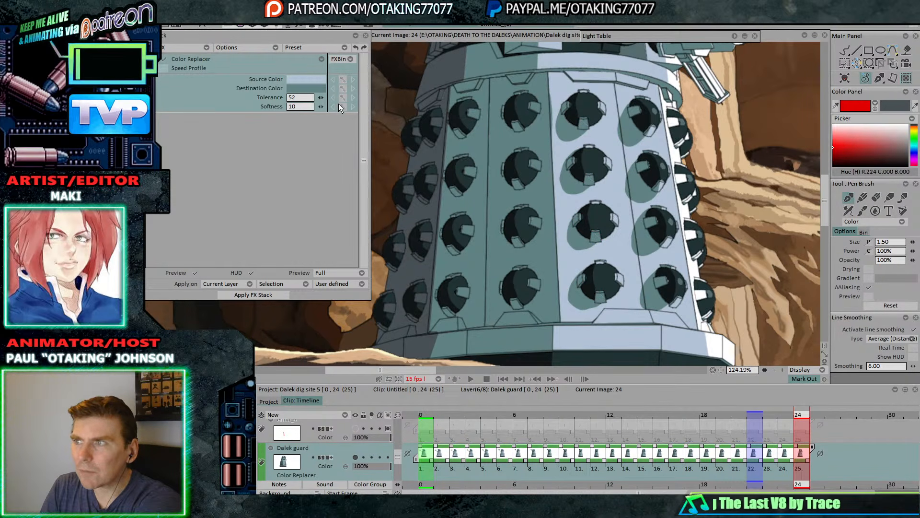
{"action": "left_click", "coordinate": [347, 104]}
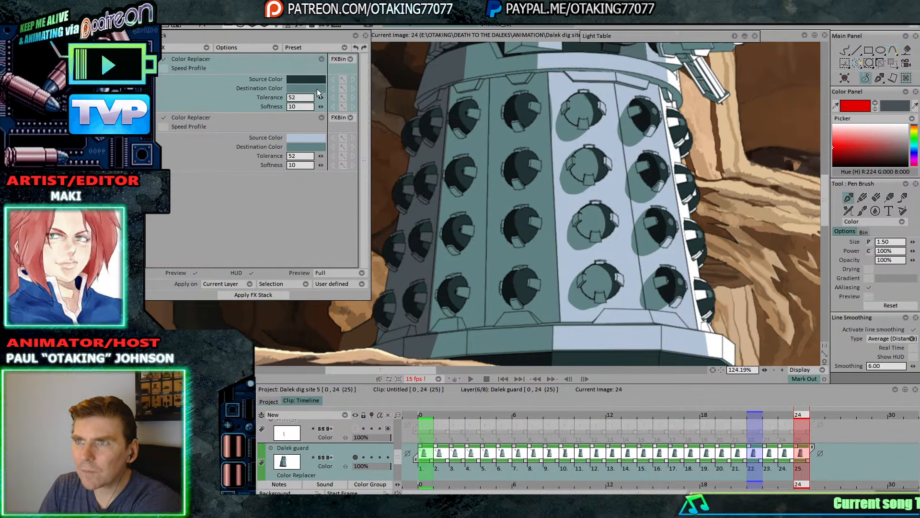
{"action": "left_click_drag", "start_coordinate": [314, 88], "coordinate": [511, 206]}
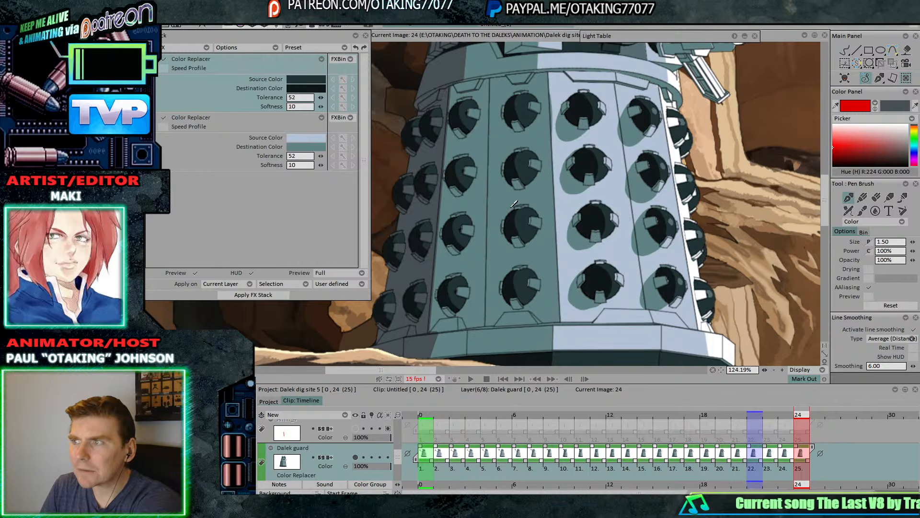
- Select all images of the Dalek guard layer and apply both Color Replacers to them with the FX Stack
{"action": "right_click", "coordinate": [678, 452]}
{"action": "left_click", "coordinate": [692, 350]}
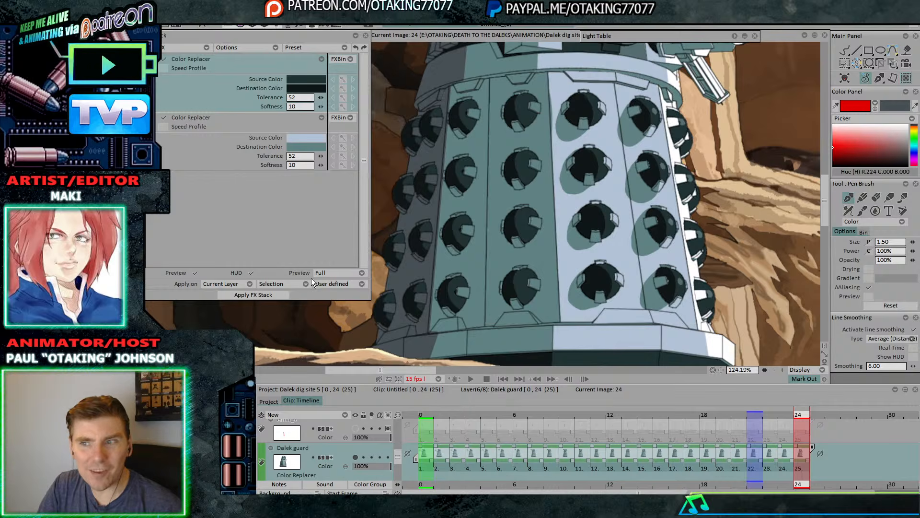
{"action": "left_click", "coordinate": [263, 295]}
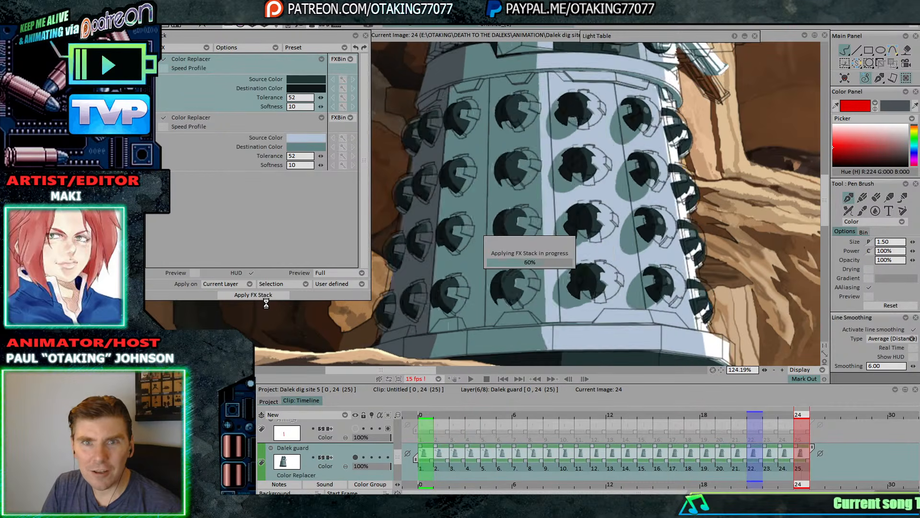
{"action": "left_click", "coordinate": [355, 35]}
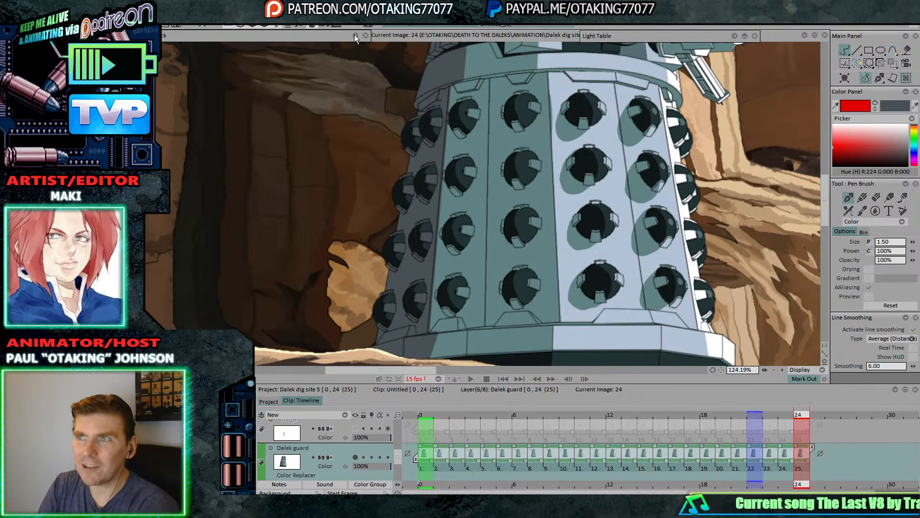
- Play the animation to check the recolored hemisphere shadows on the whole rotating Dalek
{"action": "left_click", "coordinate": [471, 380]}
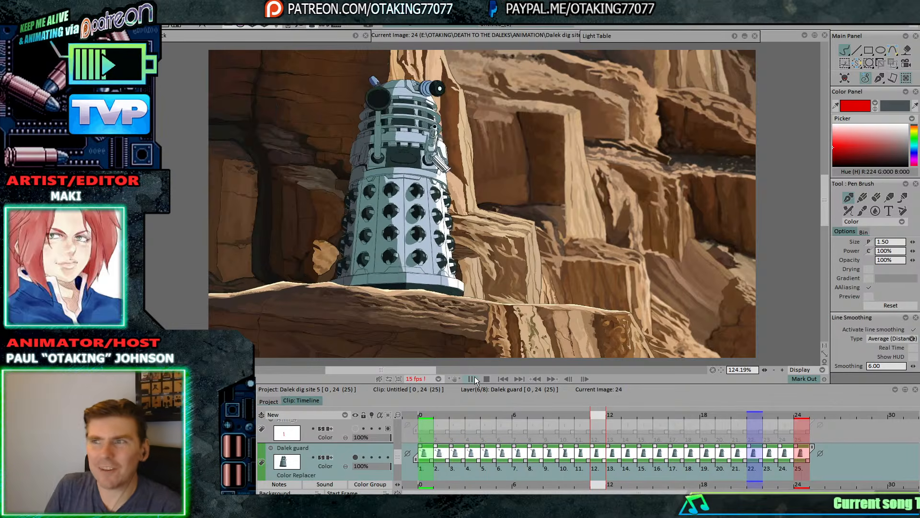
{"action": "left_click", "coordinate": [648, 225]}
{"action": "scroll", "coordinate": [678, 243], "scroll_direction": "down", "scroll_amount": 3}
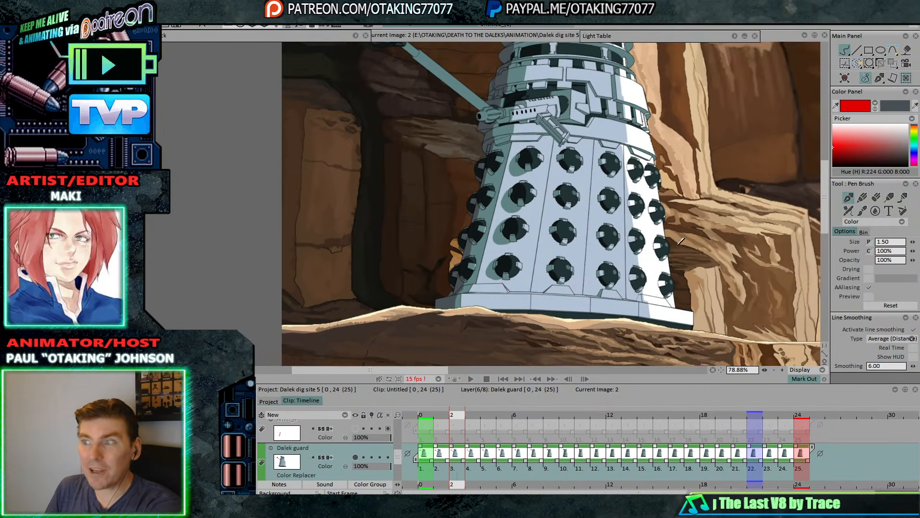
{"action": "scroll", "coordinate": [678, 243], "scroll_direction": "right", "scroll_amount": 2}
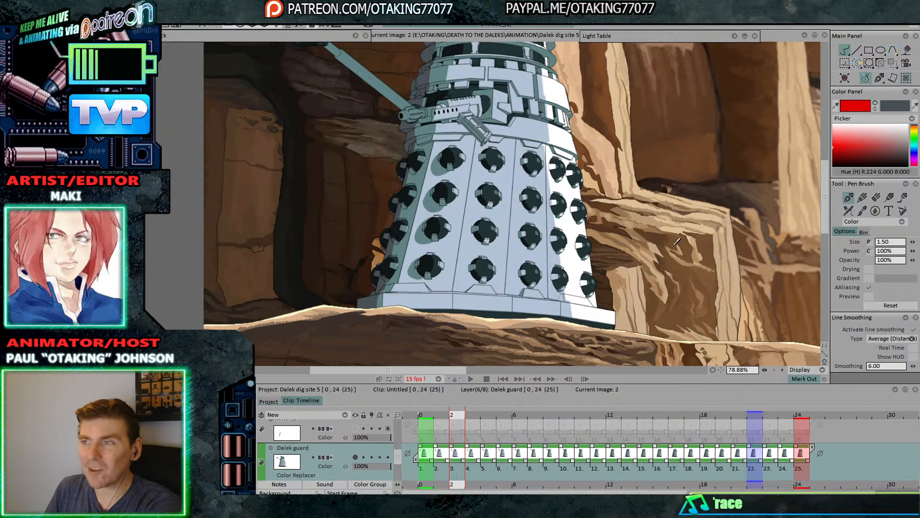
{"action": "scroll", "coordinate": [677, 241], "scroll_direction": "down", "scroll_amount": 2}
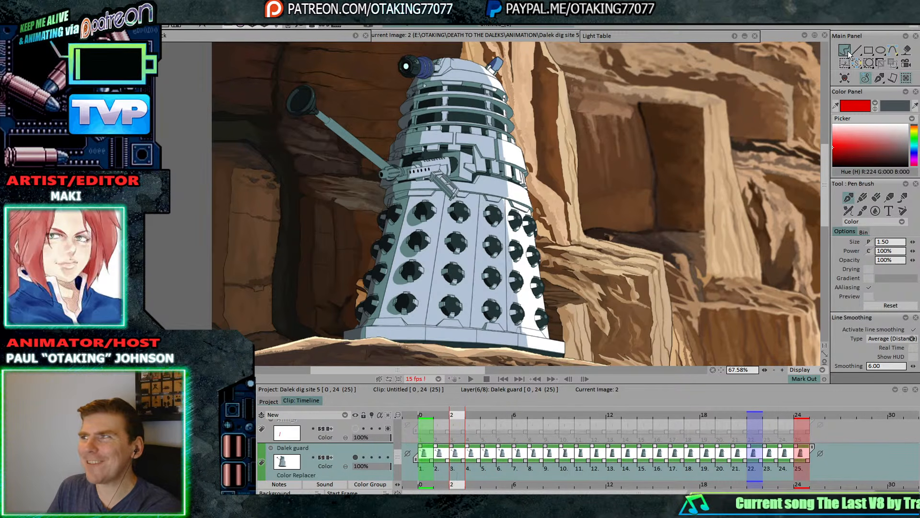
- Step forward and backward through all frames to examine the hemisphere shadows, returning to frame 0 for a closer look at the skirt
{"action": "key", "text": "Right"}
{"action": "key", "text": "Right"}
{"action": "key", "text": "Right"}
{"action": "key", "text": "Right"}
{"action": "key", "text": "Right"}
{"action": "key", "text": "Right"}
{"action": "key", "text": "Right"}
{"action": "key", "text": "Right"}
{"action": "key", "text": "Right"}
{"action": "key", "text": "Right"}
{"action": "key", "text": "Right"}
{"action": "key", "text": "Right"}
{"action": "key", "text": "Right"}
{"action": "key", "text": "Right"}
{"action": "key", "text": "Right"}
{"action": "key", "text": "Right"}
{"action": "key", "text": "Right"}
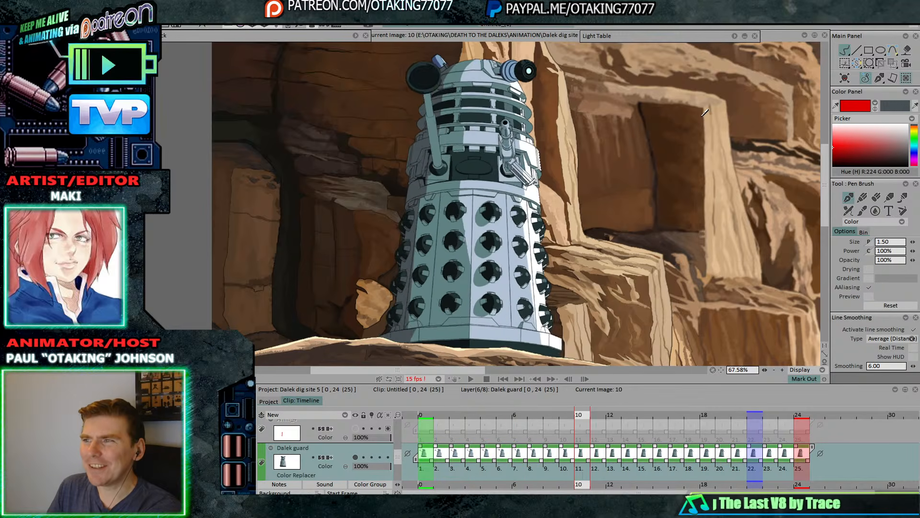
{"action": "key", "text": "Right"}
{"action": "key", "text": "Right"}
{"action": "key", "text": "Right"}
{"action": "key", "text": "Right"}
{"action": "key", "text": "Right"}
{"action": "key", "text": "Right"}
{"action": "key", "text": "Right"}
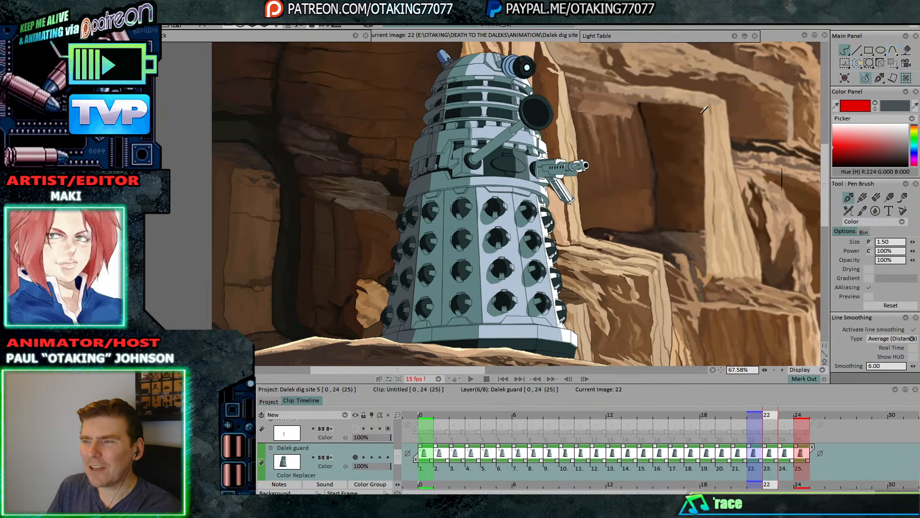
{"action": "key", "text": "Right"}
{"action": "key", "text": "Right"}
{"action": "key", "text": "Right"}
{"action": "key", "text": "Right"}
{"action": "key", "text": "Right"}
{"action": "key", "text": "Right"}
{"action": "key", "text": "Right"}
{"action": "key", "text": "Right"}
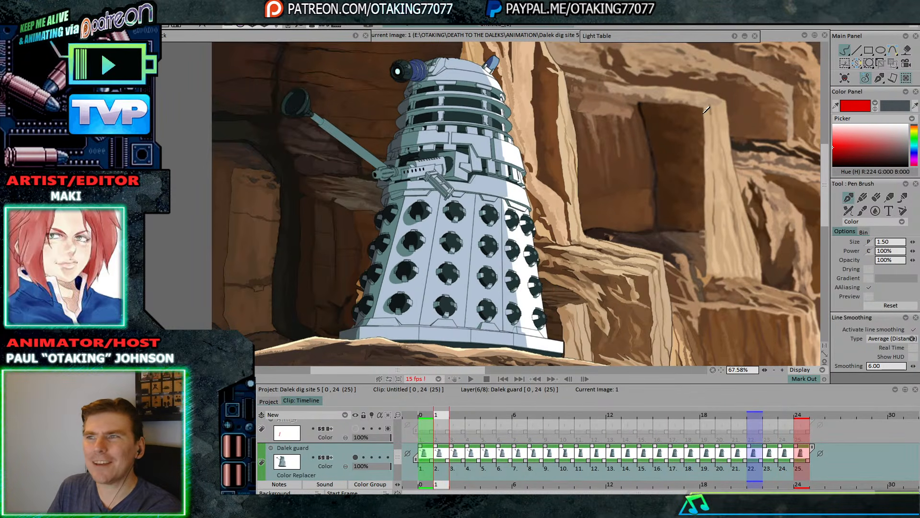
{"action": "key", "text": "Right"}
{"action": "key", "text": "Right"}
{"action": "key", "text": "Right"}
{"action": "key", "text": "Right"}
{"action": "key", "text": "Right"}
{"action": "key", "text": "Right"}
{"action": "key", "text": "Right"}
{"action": "key", "text": "Right"}
{"action": "key", "text": "Right"}
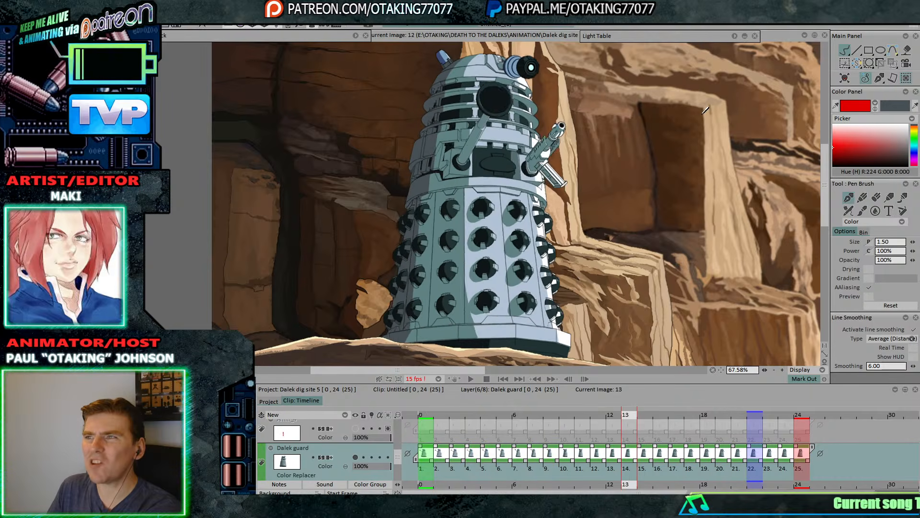
{"action": "key", "text": "Left"}
{"action": "key", "text": "Left"}
{"action": "key", "text": "Left"}
{"action": "key", "text": "Left"}
{"action": "key", "text": "Left"}
{"action": "key", "text": "Left"}
{"action": "key", "text": "Left"}
{"action": "key", "text": "Left"}
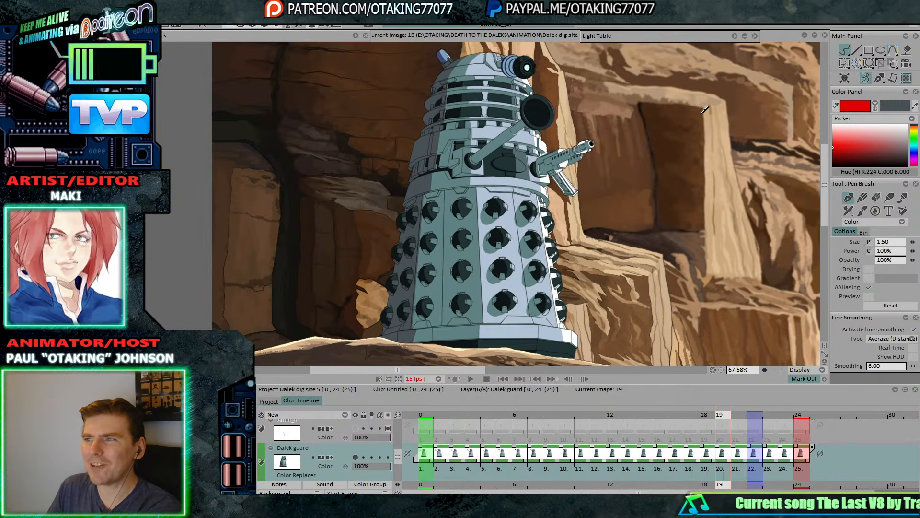
{"action": "key", "text": "Left"}
{"action": "key", "text": "Left"}
{"action": "key", "text": "Left"}
{"action": "key", "text": "Left"}
{"action": "key", "text": "Left"}
{"action": "key", "text": "Left"}
{"action": "key", "text": "Left"}
{"action": "key", "text": "Left"}
{"action": "key", "text": "Left"}
{"action": "key", "text": "Left"}
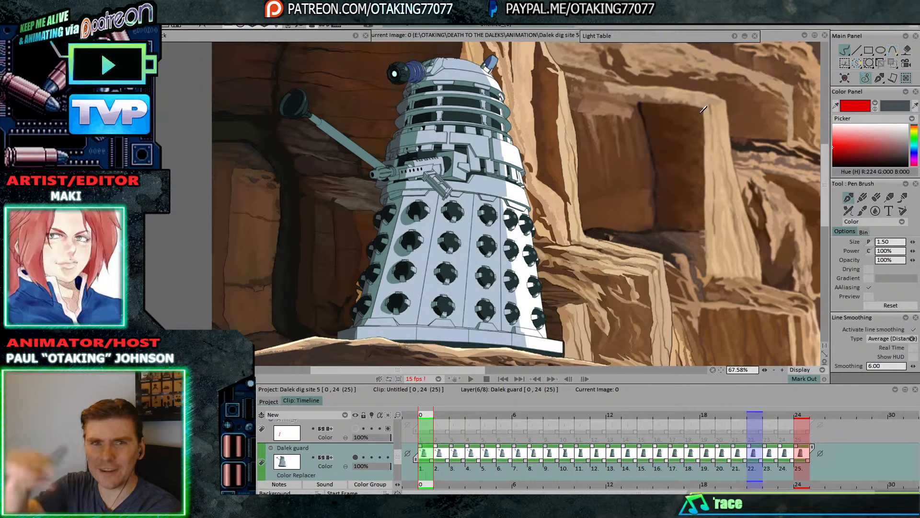
{"action": "key", "text": "Right"}
{"action": "key", "text": "Right"}
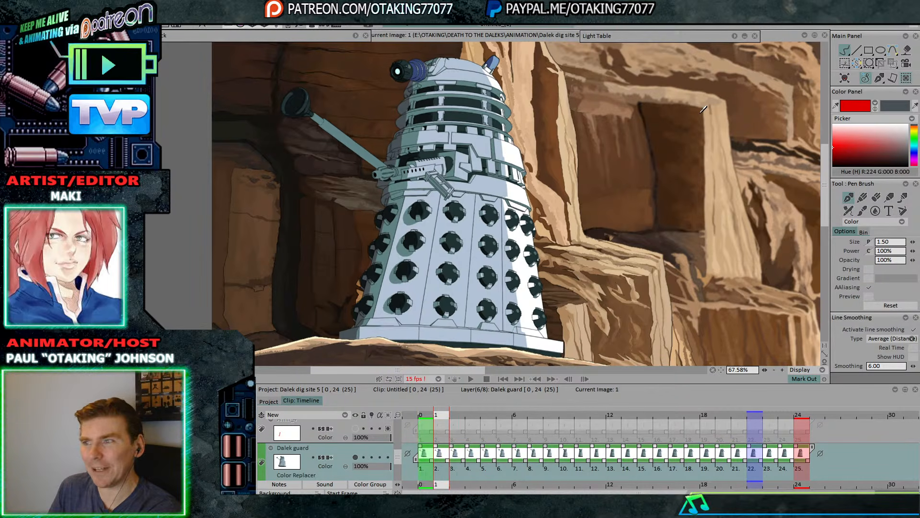
{"action": "key", "text": "Left"}
{"action": "key", "text": "Left"}
{"action": "scroll", "coordinate": [594, 308], "scroll_direction": "up", "scroll_amount": 5}
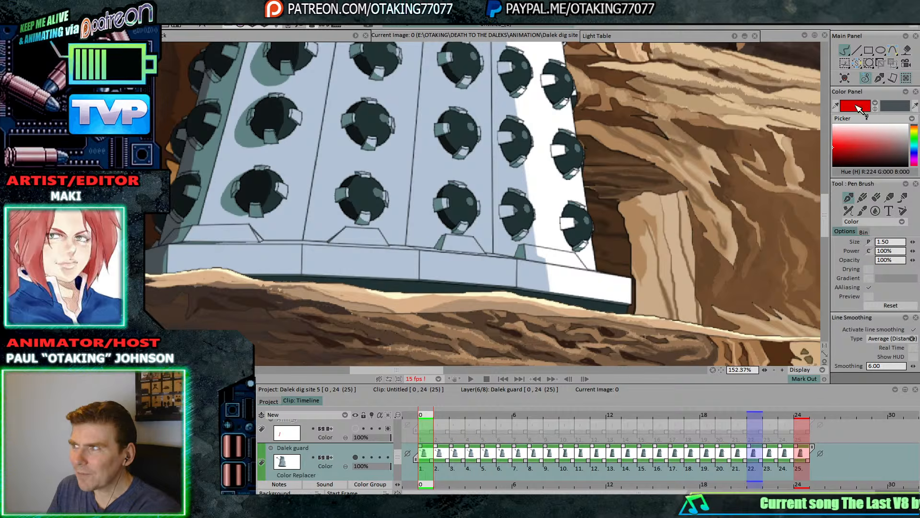
- Pick the skirt's white highlight as the drawing color and delete the layer above the Dalek guard layer
{"action": "left_click", "coordinate": [572, 253]}
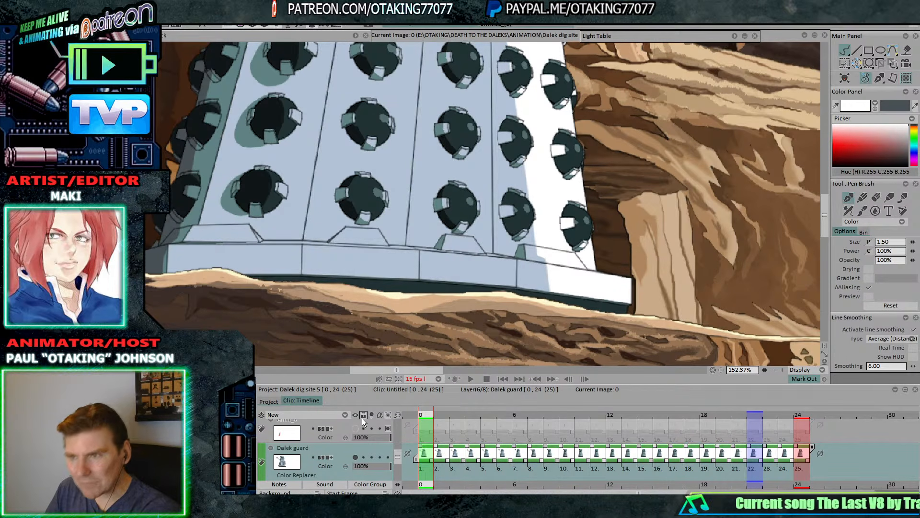
{"action": "right_click", "coordinate": [344, 427]}
{"action": "left_click", "coordinate": [406, 331]}
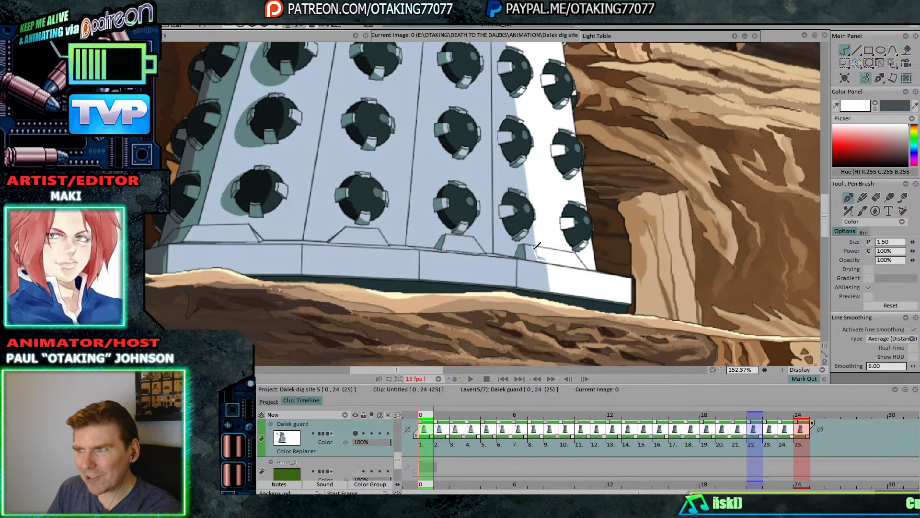
- Outline the lit part of the small block at the skirt's sunlit lower edge in white on frames 0 to 3
{"action": "key", "text": "Right"}
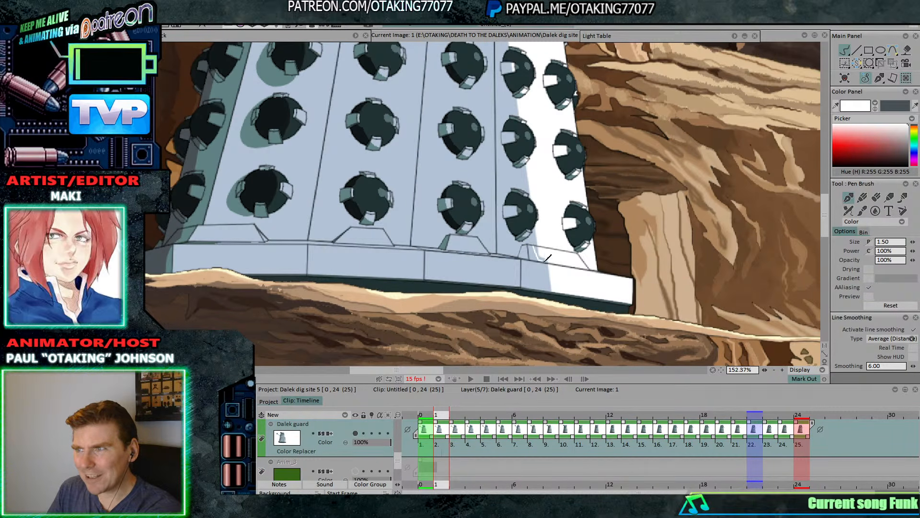
{"action": "key", "text": "Right"}
{"action": "key", "text": "Right"}
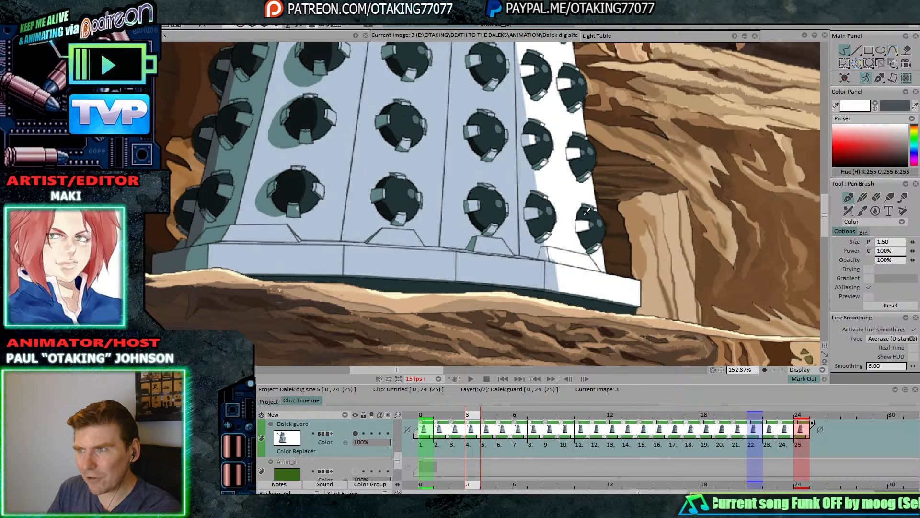
- Set the Paint bucket's source to Display and fill the block's lit part white from frame 3 back to frame 0
{"action": "left_click", "coordinate": [892, 63]}
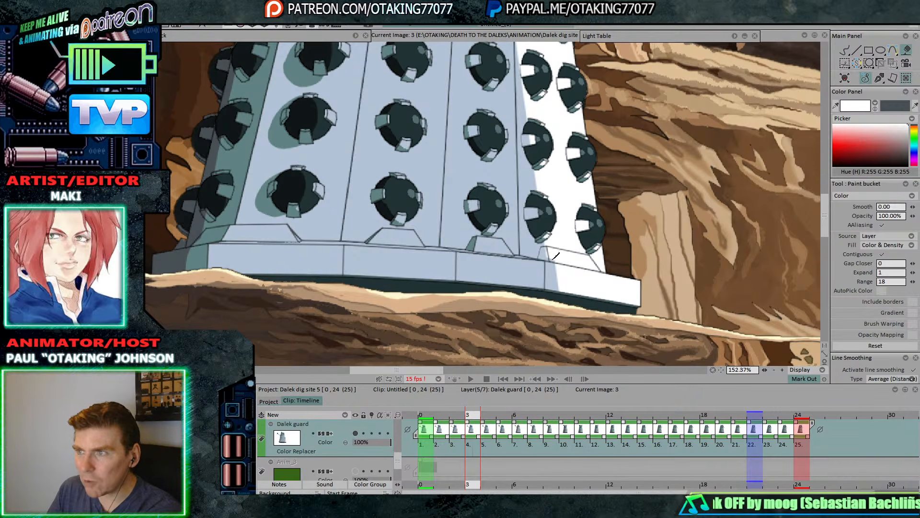
{"action": "left_click", "coordinate": [553, 259]}
{"action": "key", "text": "ctrl+z"}
{"action": "left_click", "coordinate": [889, 236]}
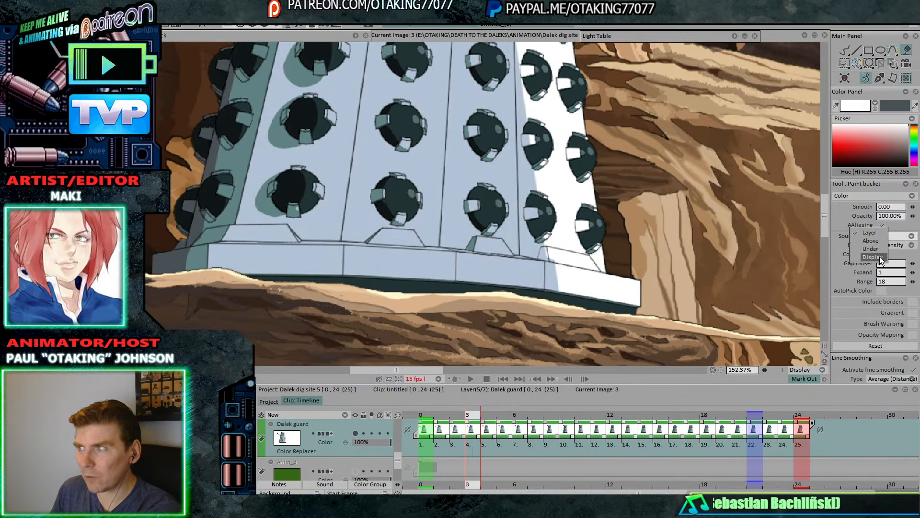
{"action": "left_click", "coordinate": [879, 257]}
{"action": "key", "text": "Left"}
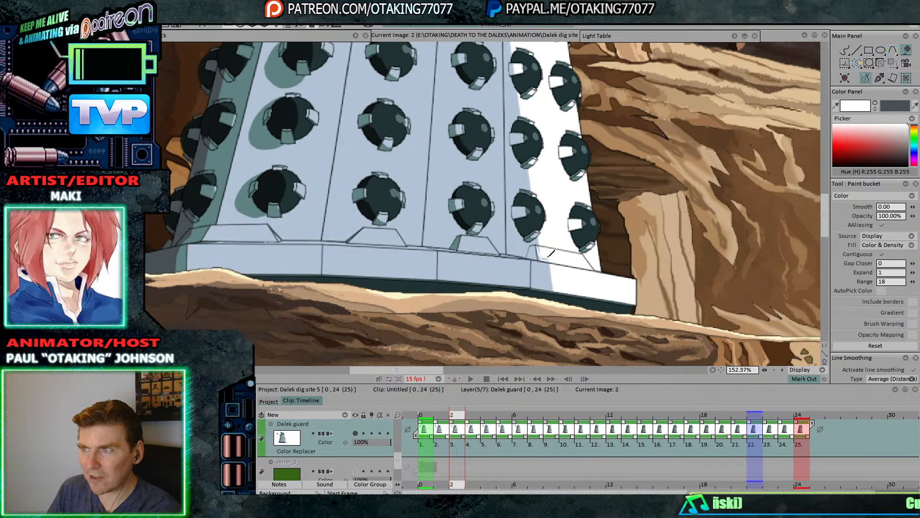
{"action": "key", "text": "Left"}
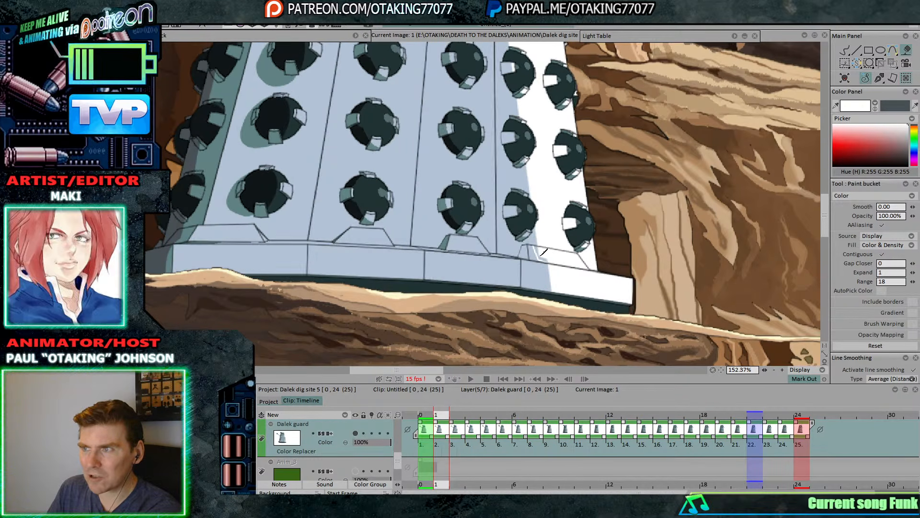
{"action": "key", "text": "Left"}
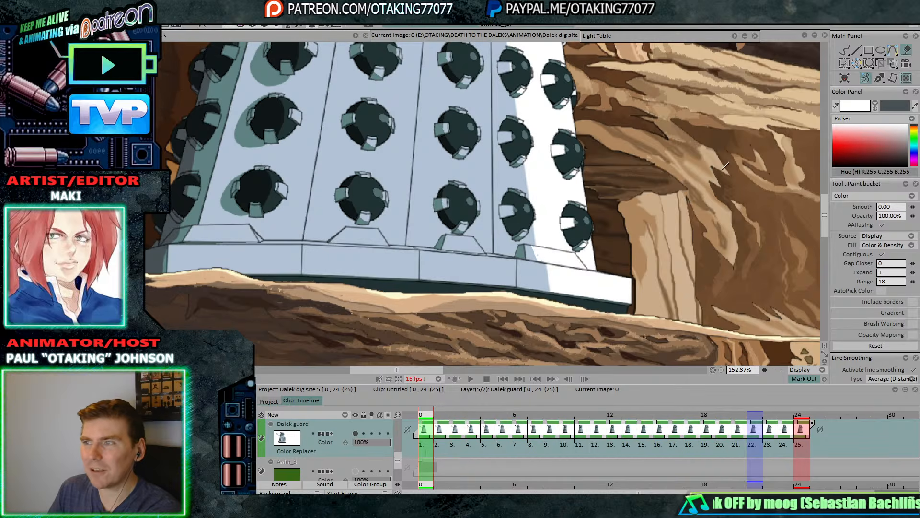
- Pick the gray-green shadow color from the base block and fill the block's shaded side on frames 1 to 3
{"action": "left_click", "coordinate": [876, 104]}
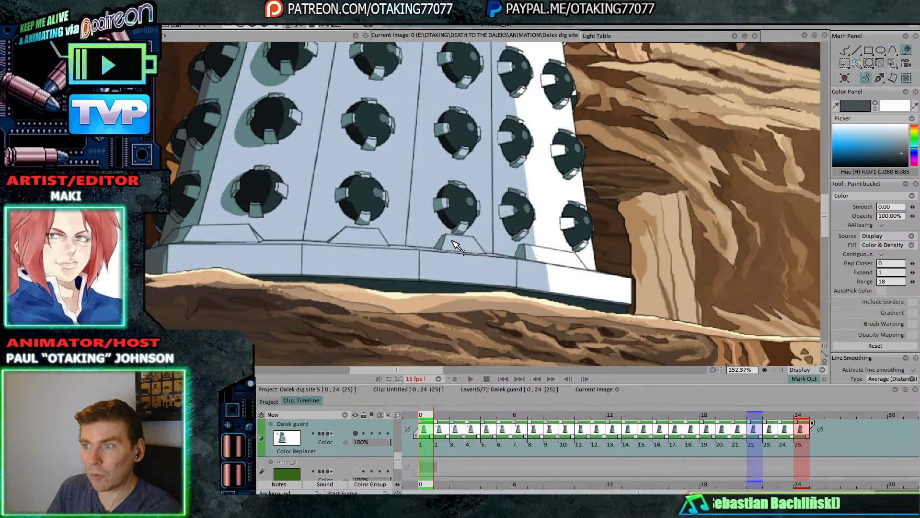
{"action": "left_click", "coordinate": [521, 254]}
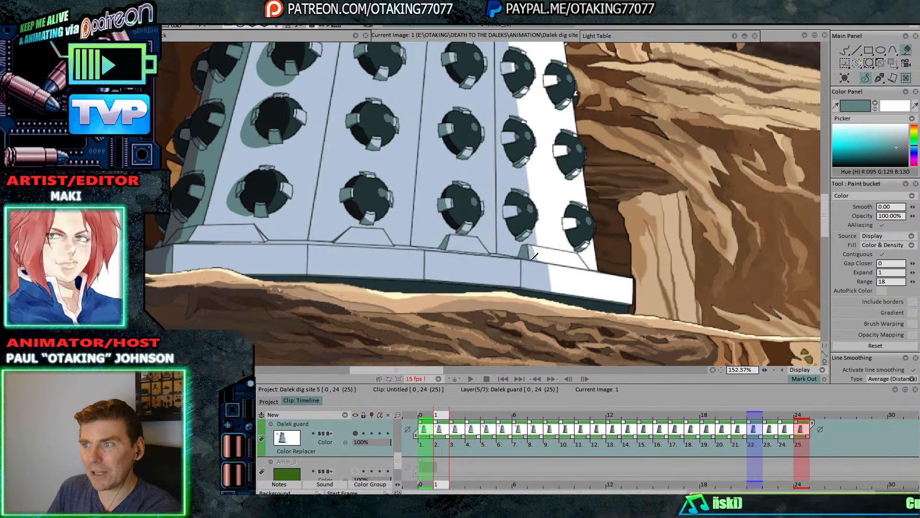
{"action": "key", "text": "Right"}
{"action": "key", "text": "Right"}
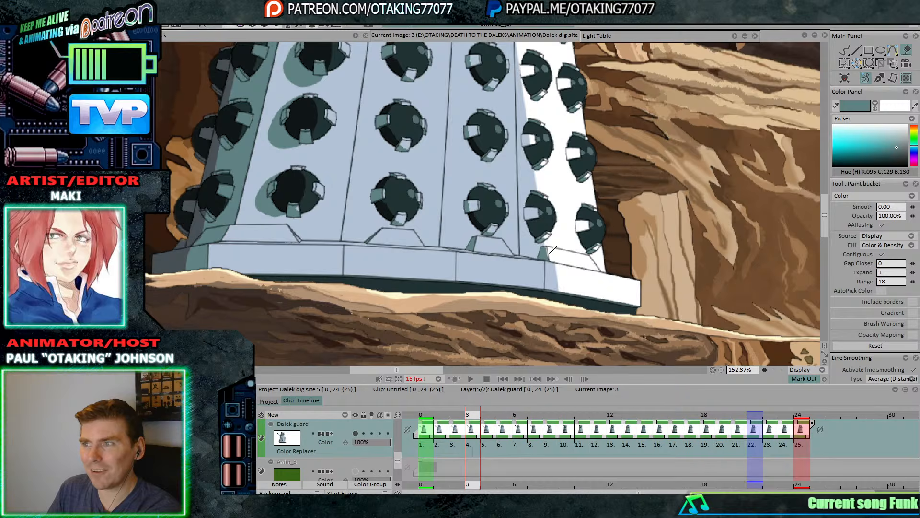
{"action": "key", "text": "Right"}
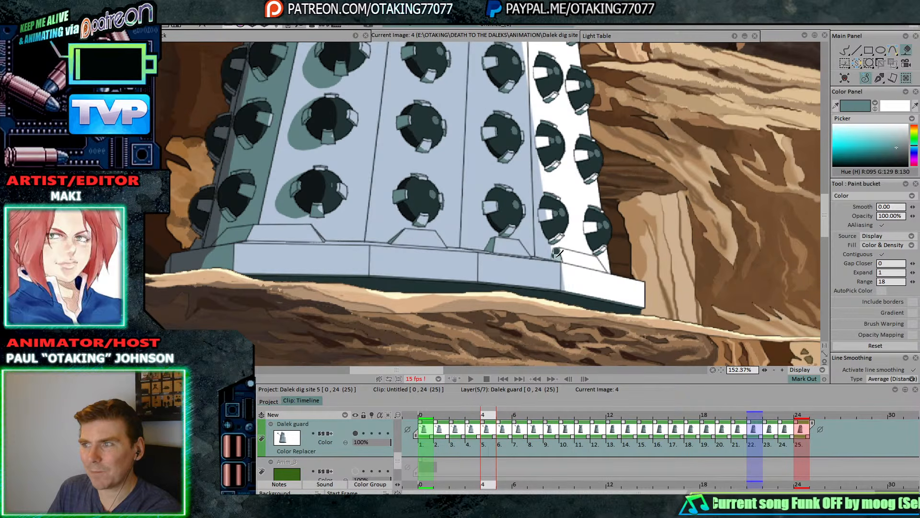
- Outline and fill the base block's shaded side on frames 4 and 5, checking the 3D Dalek model in Cinema 4D for reference
{"action": "key", "text": "b"}
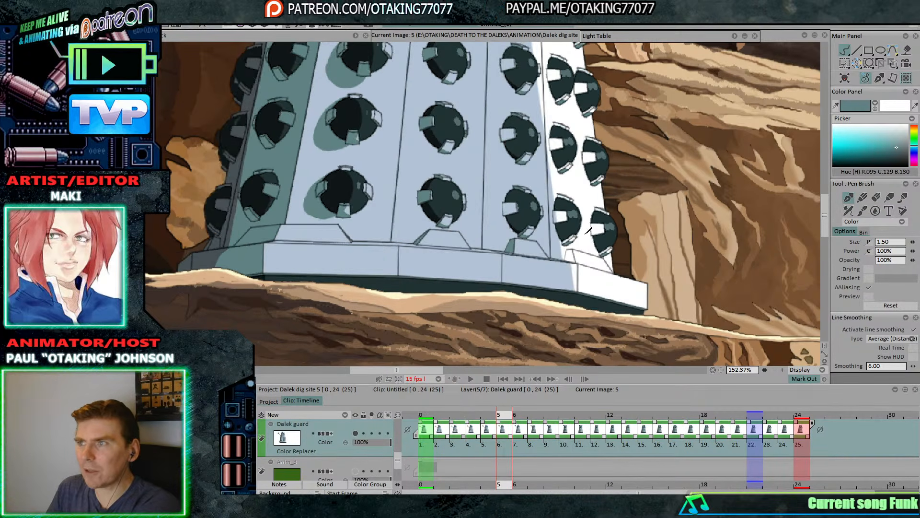
{"action": "key", "text": "Right"}
{"action": "key", "text": "Left"}
{"action": "key", "text": "alt+Tab"}
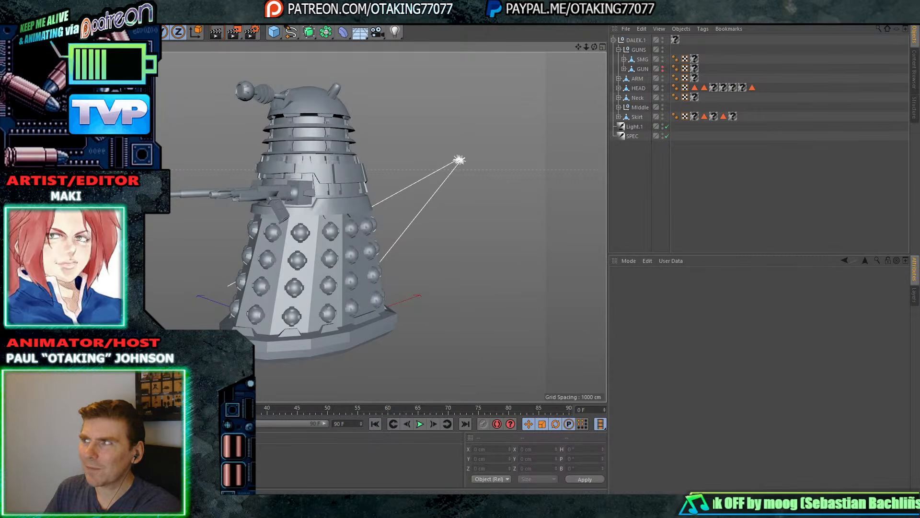
{"action": "key", "text": "alt+Tab"}
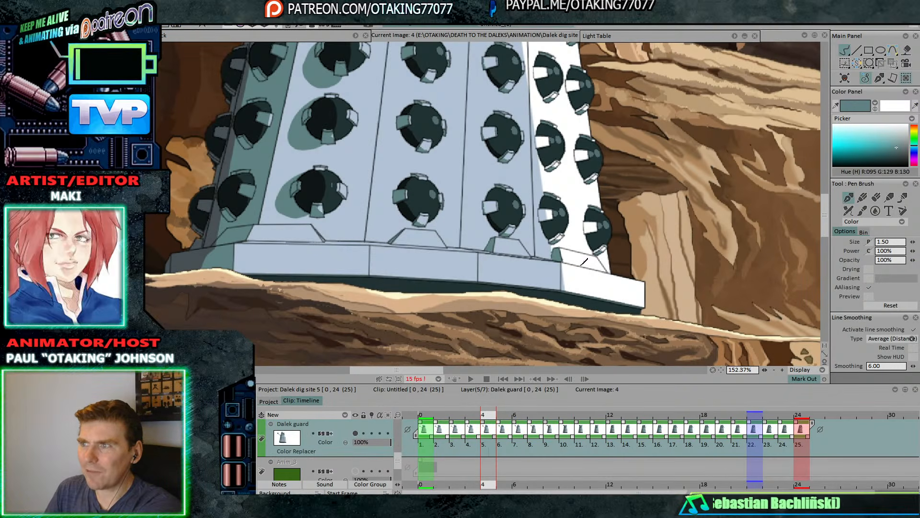
{"action": "key", "text": "Right"}
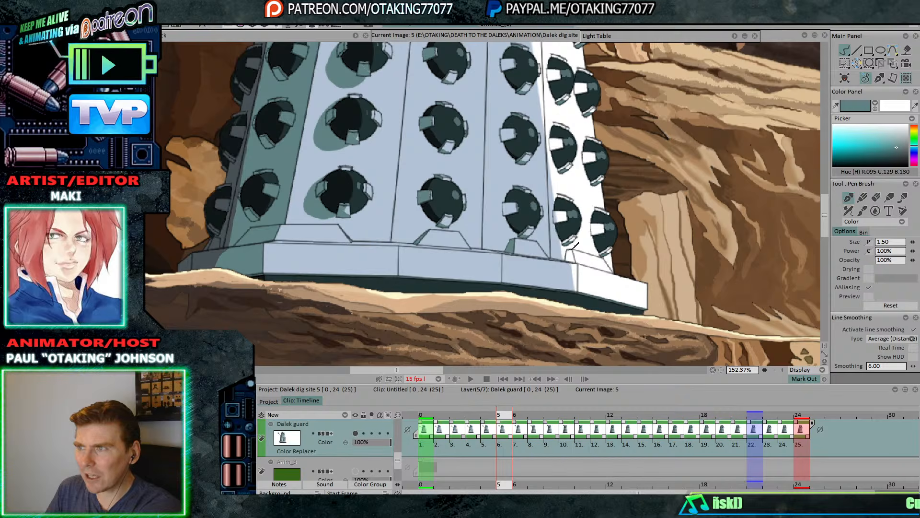
{"action": "left_click", "coordinate": [906, 51]}
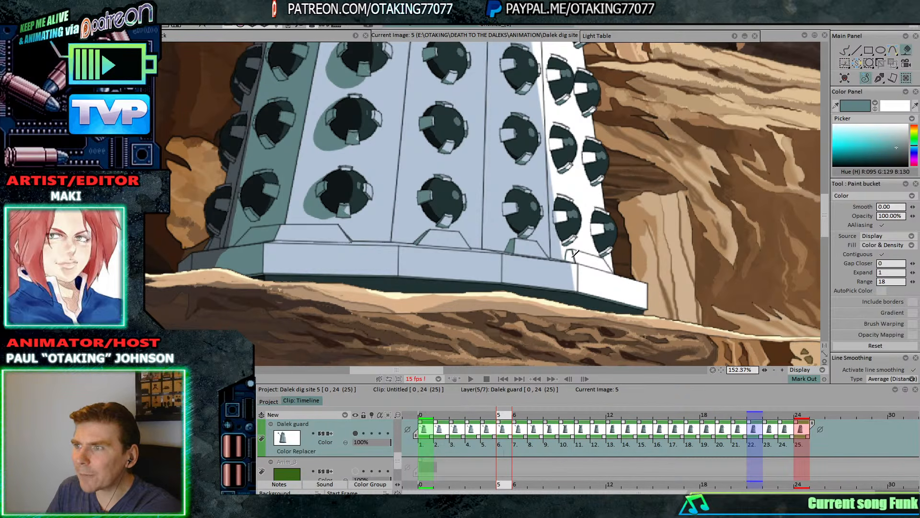
- Examine the whole Dalek and the painted rock background on frame 5, in full view and in close-up
{"action": "scroll", "coordinate": [576, 253], "scroll_direction": "down", "scroll_amount": 6}
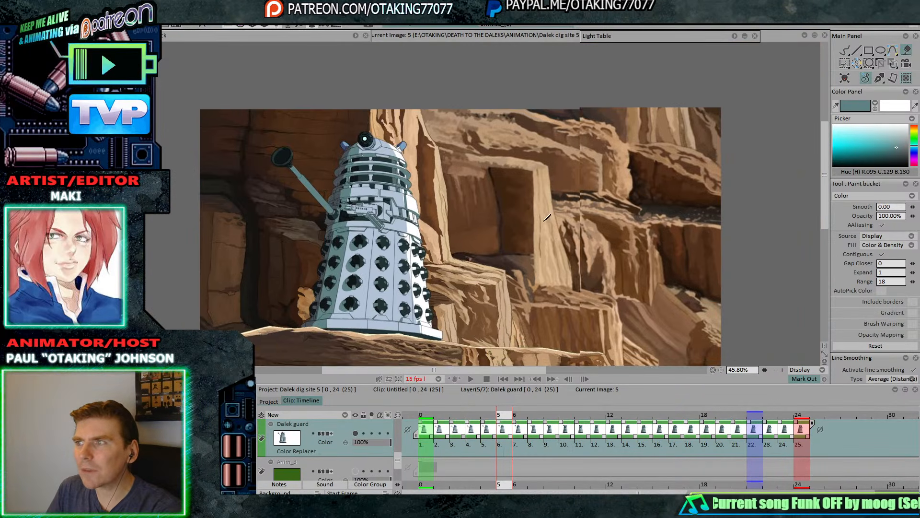
{"action": "scroll", "coordinate": [547, 217], "scroll_direction": "up", "scroll_amount": 4}
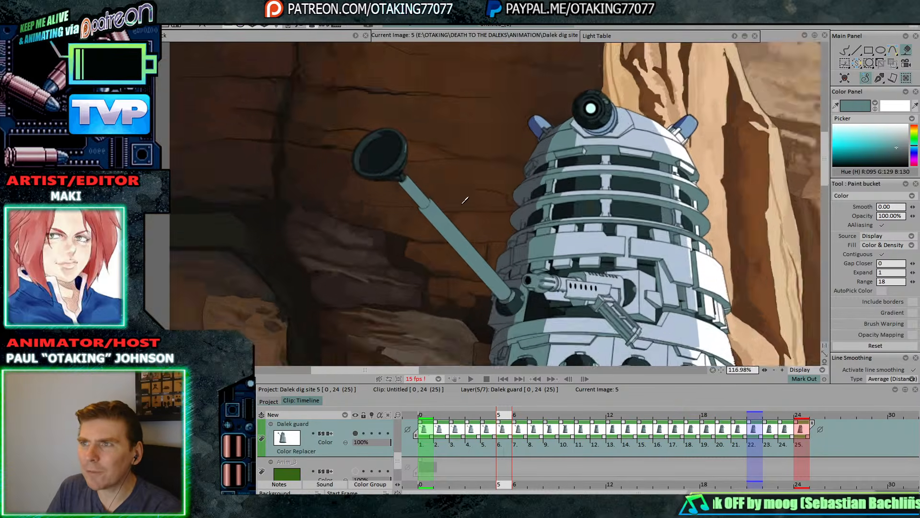
{"action": "scroll", "coordinate": [480, 207], "scroll_direction": "up", "scroll_amount": 2}
{"action": "scroll", "coordinate": [532, 210], "scroll_direction": "down", "scroll_amount": 3}
{"action": "left_click_drag", "start_coordinate": [681, 357], "coordinate": [582, 222]}
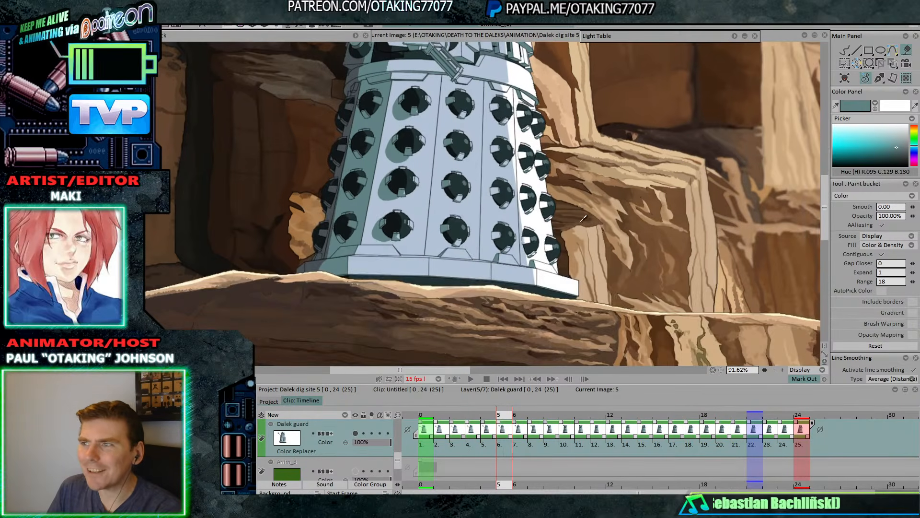
{"action": "scroll", "coordinate": [730, 173], "scroll_direction": "up", "scroll_amount": 5}
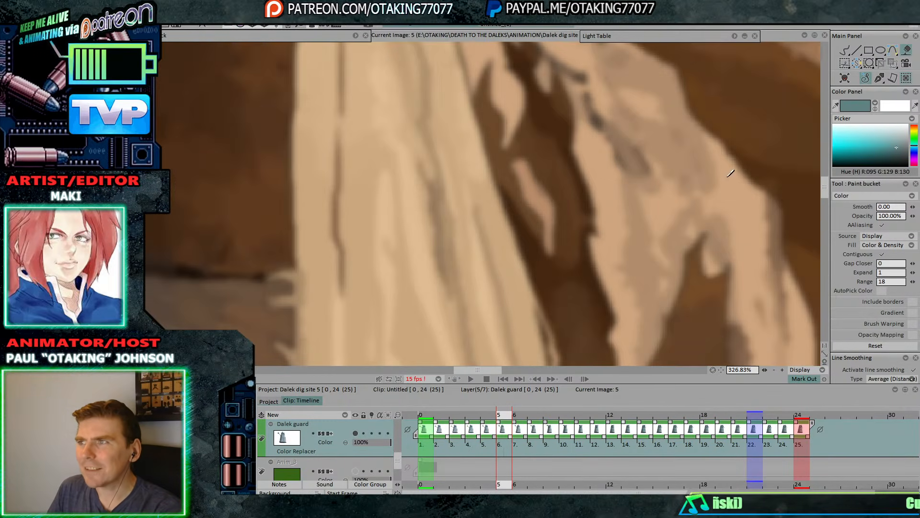
{"action": "scroll", "coordinate": [716, 188], "scroll_direction": "down", "scroll_amount": 5}
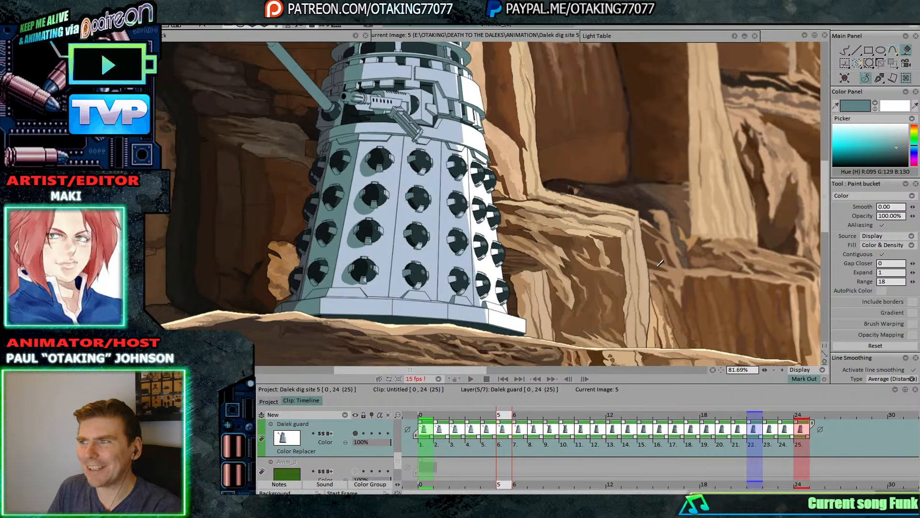
{"action": "left_click_drag", "start_coordinate": [660, 263], "coordinate": [465, 325]}
{"action": "scroll", "coordinate": [637, 246], "scroll_direction": "down", "scroll_amount": 1}
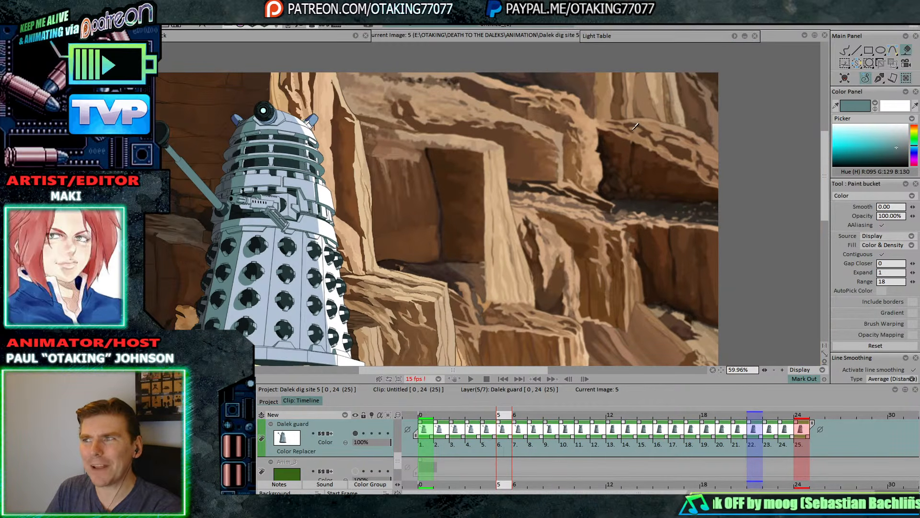
{"action": "scroll", "coordinate": [588, 171], "scroll_direction": "up", "scroll_amount": 3}
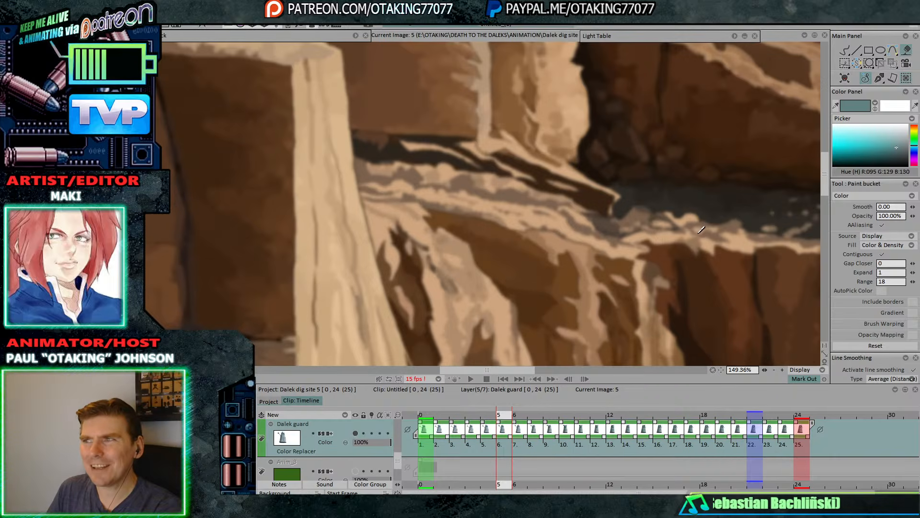
{"action": "scroll", "coordinate": [707, 234], "scroll_direction": "down", "scroll_amount": 3}
{"action": "left_click_drag", "start_coordinate": [401, 344], "coordinate": [534, 245]}
{"action": "scroll", "coordinate": [538, 241], "scroll_direction": "up", "scroll_amount": 2}
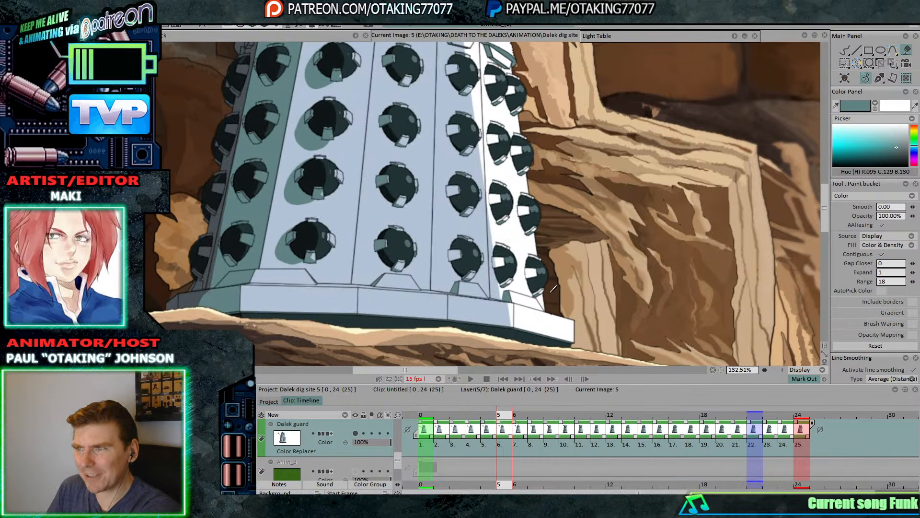
- Draw the shadow edge on the sunlit-side base block and fill its shaded side gray-green on frames 6 and 7
{"action": "key", "text": "Right"}
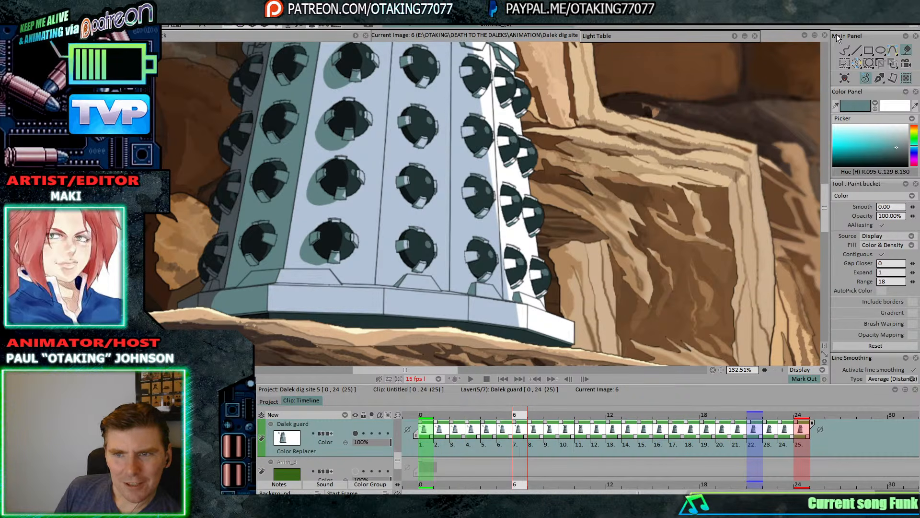
{"action": "left_click", "coordinate": [844, 50]}
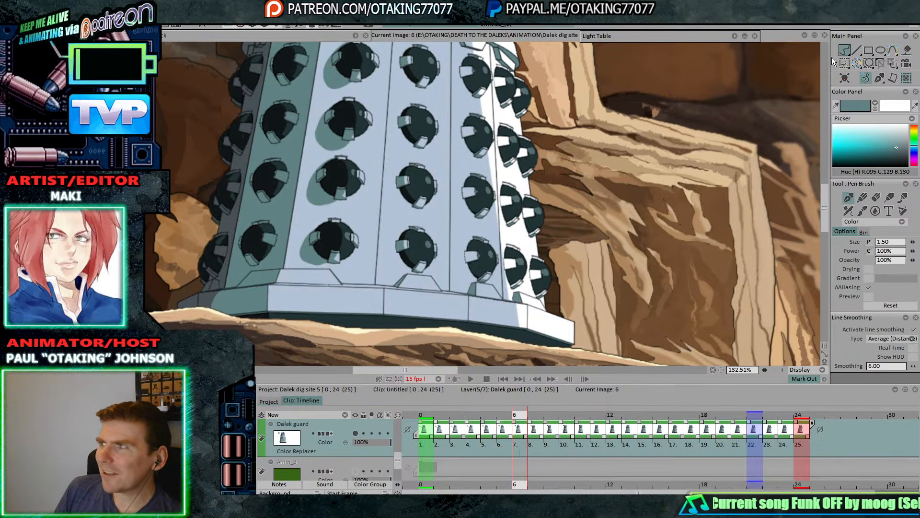
{"action": "scroll", "coordinate": [532, 279], "scroll_direction": "up", "scroll_amount": 3}
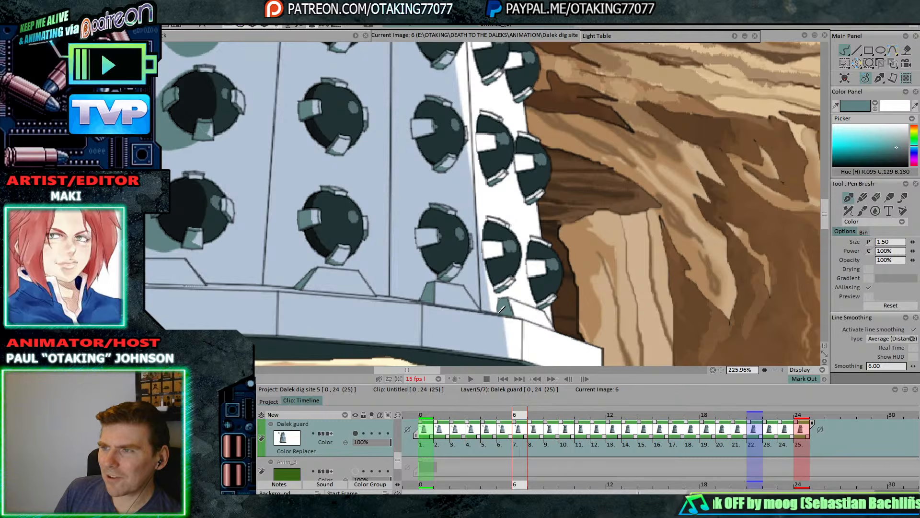
{"action": "key", "text": "Right"}
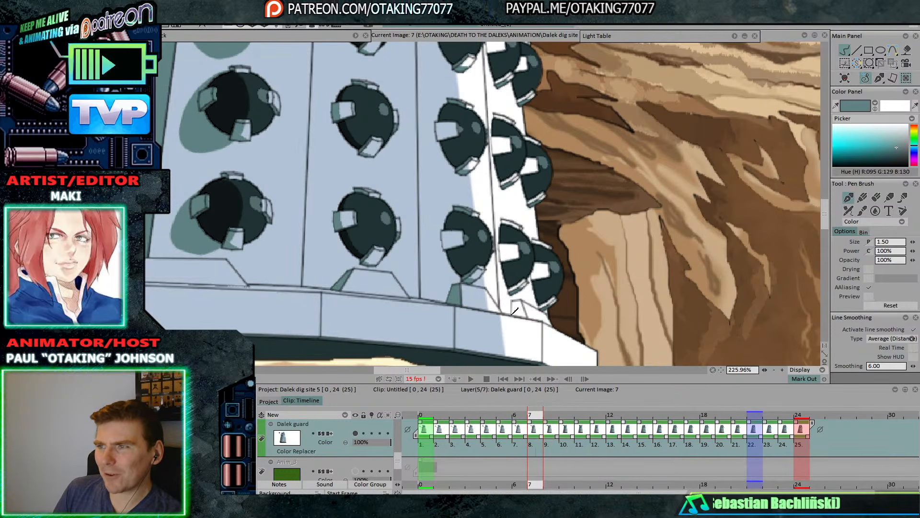
{"action": "left_click", "coordinate": [907, 50]}
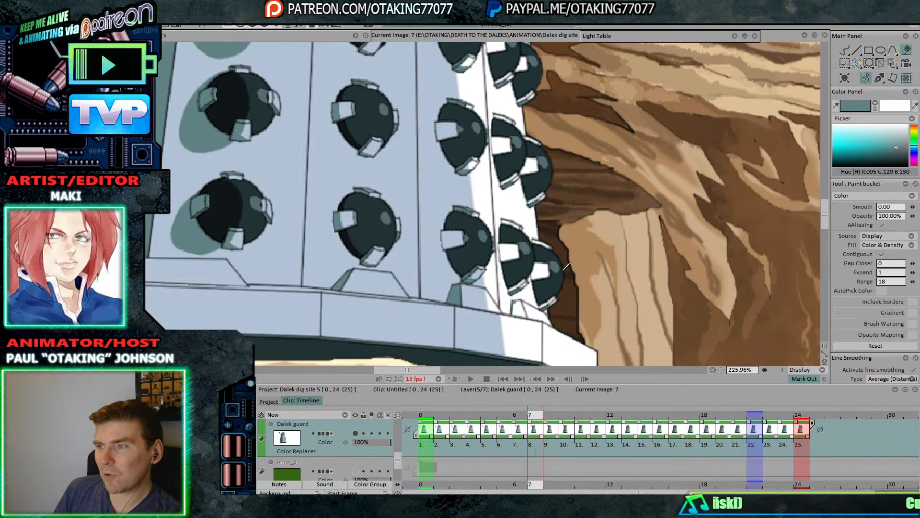
{"action": "left_click", "coordinate": [845, 51]}
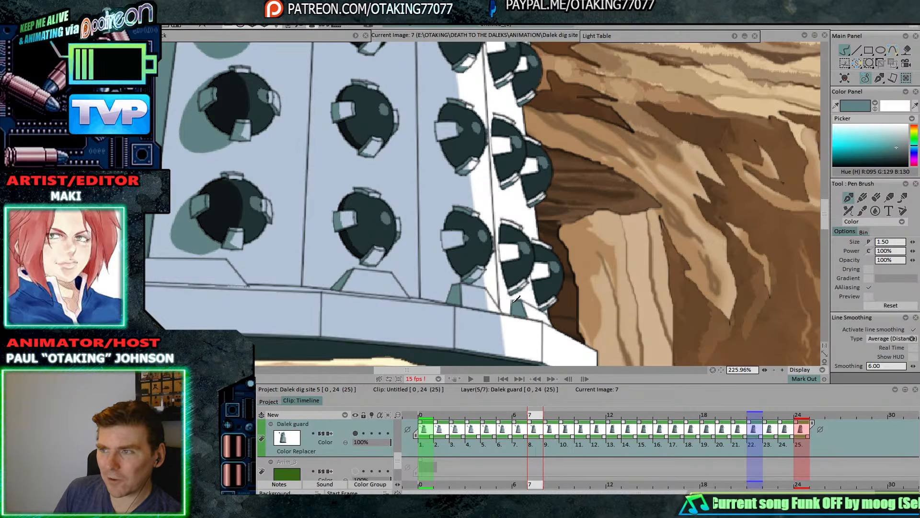
{"action": "left_click", "coordinate": [907, 50]}
- Outline and fill the shaded side of the sunlit-side base block gray-green on frame 8
{"action": "key", "text": "Right"}
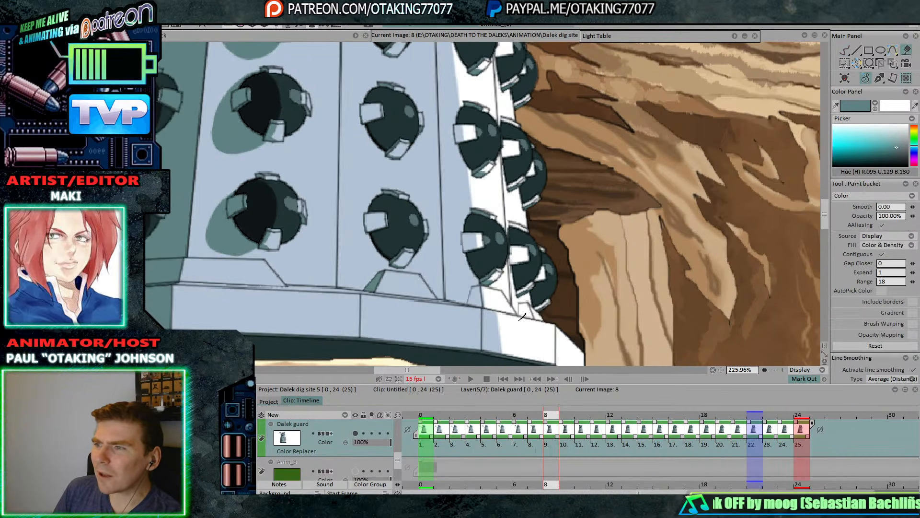
{"action": "left_click", "coordinate": [845, 51]}
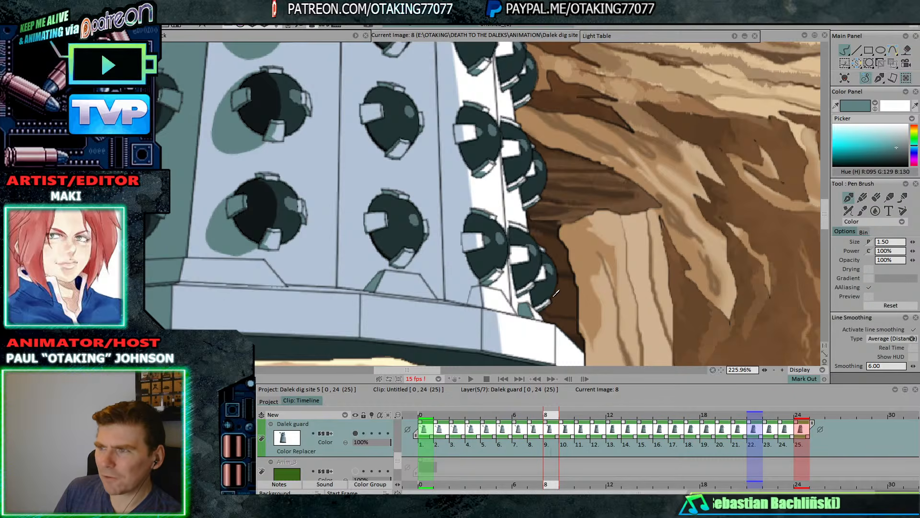
{"action": "key", "text": "Right"}
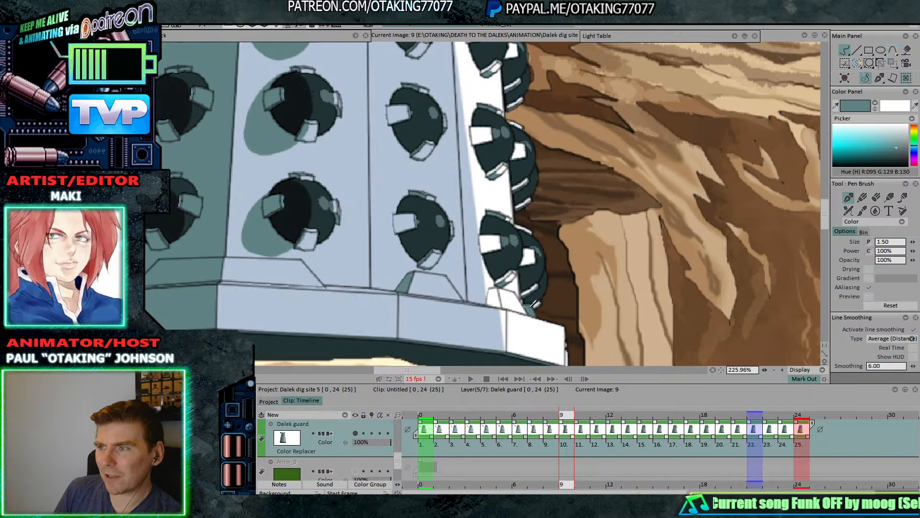
{"action": "key", "text": "Right"}
- Play back the rotating Dalek animation with the whole figure in view and examine the first frames
{"action": "scroll", "coordinate": [709, 242], "scroll_direction": "down", "scroll_amount": 5}
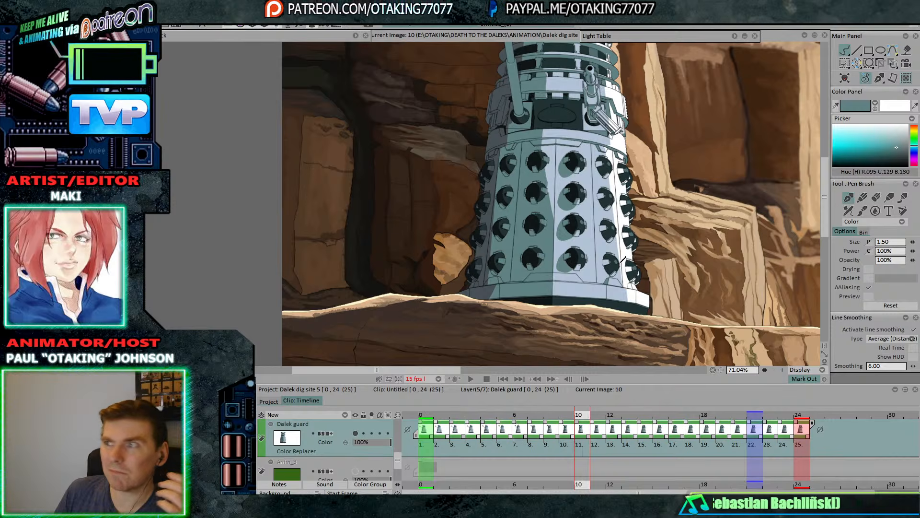
{"action": "left_click", "coordinate": [471, 379]}
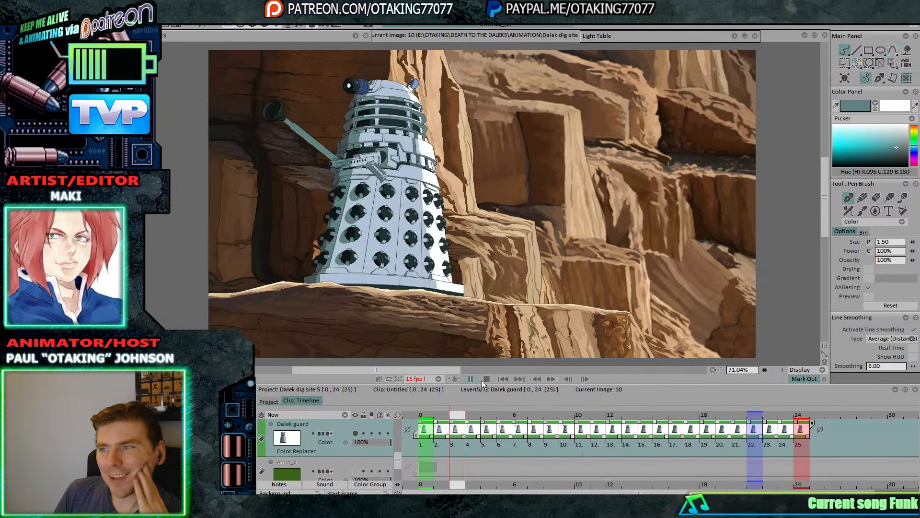
{"action": "left_click", "coordinate": [720, 259]}
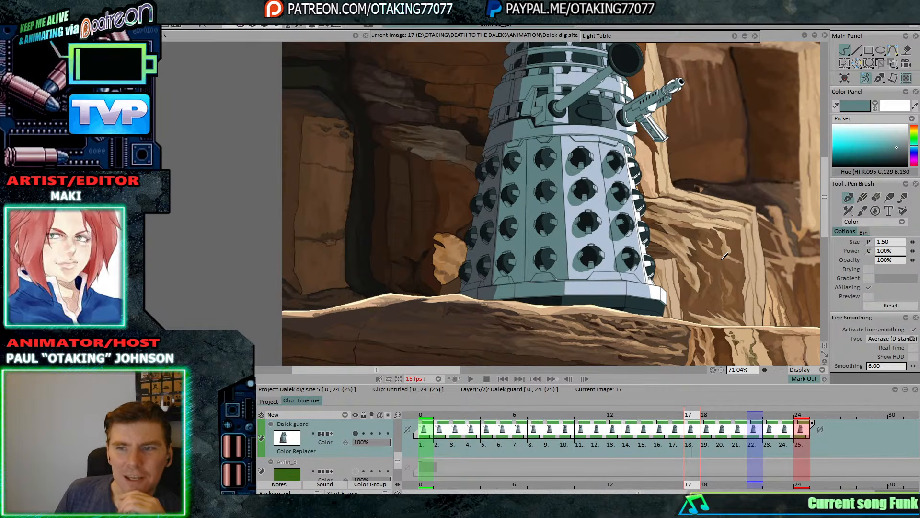
{"action": "left_click_drag", "start_coordinate": [733, 272], "coordinate": [596, 316]}
{"action": "scroll", "coordinate": [596, 316], "scroll_direction": "down", "scroll_amount": 1}
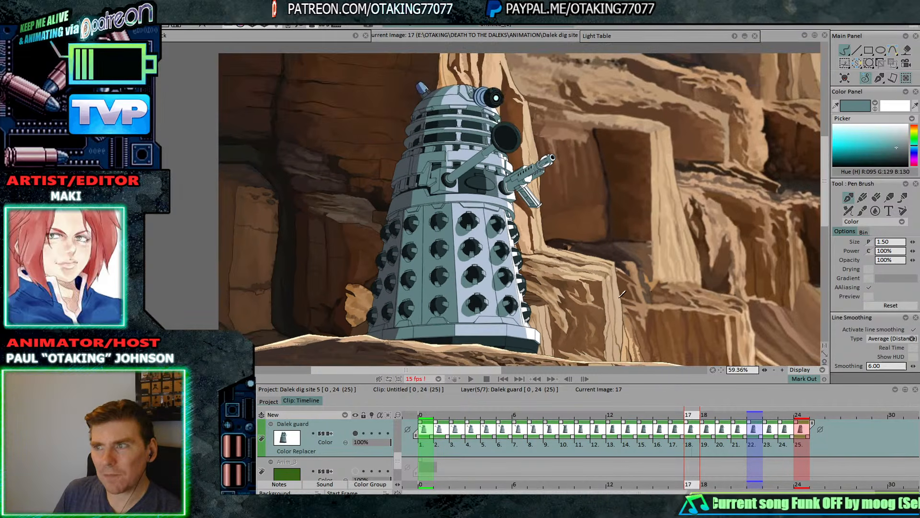
{"action": "left_click_drag", "start_coordinate": [700, 292], "coordinate": [667, 295]}
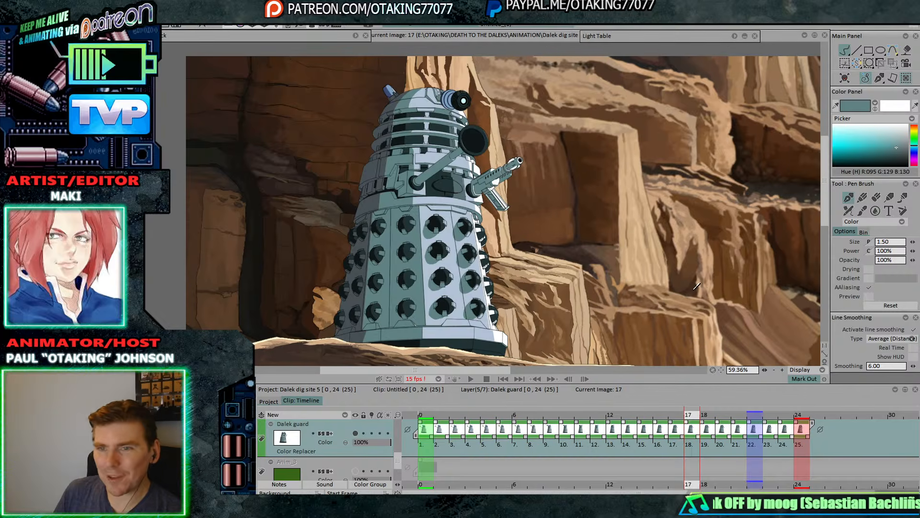
{"action": "key", "text": "Return"}
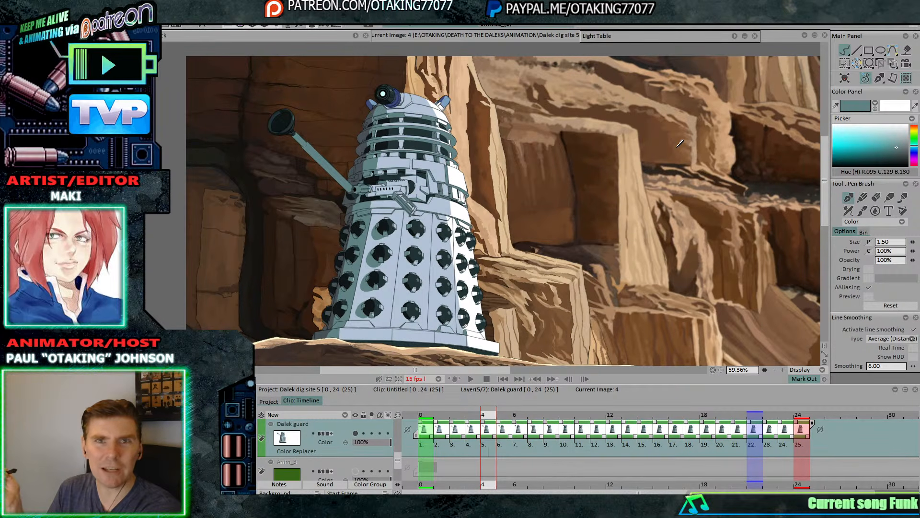
{"action": "key", "text": "Left"}
{"action": "key", "text": "Left"}
{"action": "key", "text": "Left"}
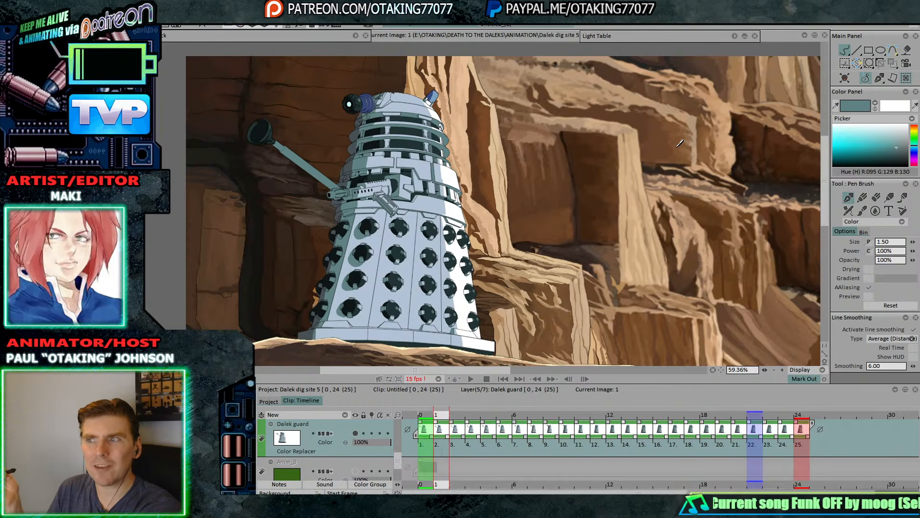
{"action": "key", "text": "Left"}
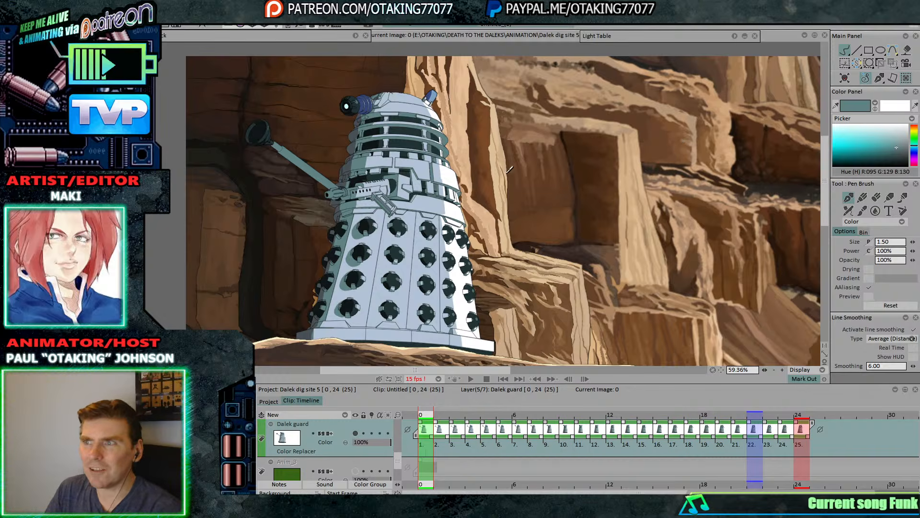
- Add a new layer and draw black guide lines for the shadow edge across the Dalek's shoulder panel on frames 0 to 3
{"action": "mouse_move", "coordinate": [507, 171]}
{"action": "left_mouse_down"}
{"action": "mouse_move", "coordinate": [558, 187]}
{"action": "mouse_move", "coordinate": [628, 275]}
{"action": "mouse_move", "coordinate": [635, 137]}
{"action": "mouse_move", "coordinate": [650, 185]}
{"action": "left_mouse_up"}
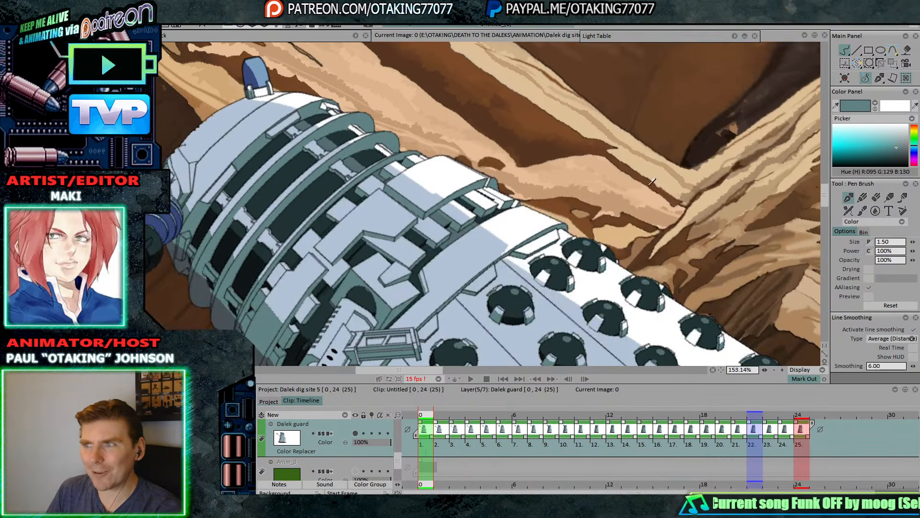
{"action": "left_click", "coordinate": [848, 165]}
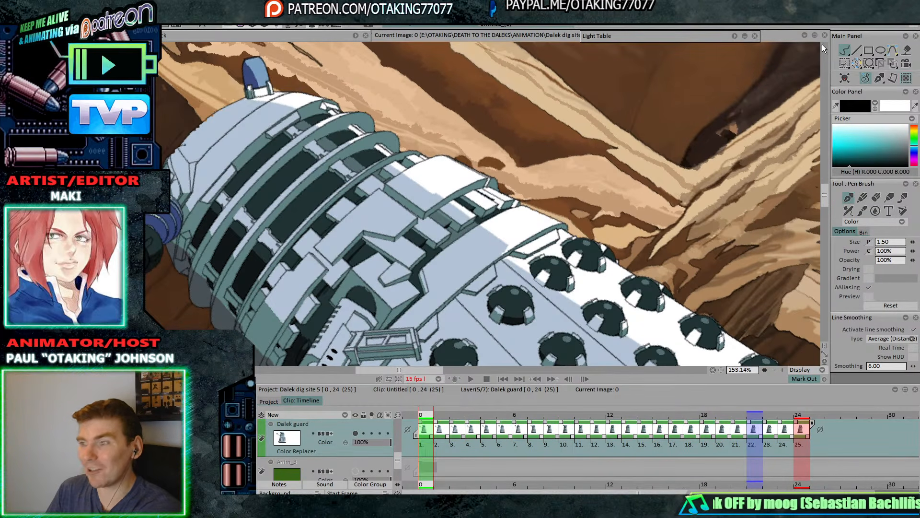
{"action": "left_click", "coordinate": [331, 416]}
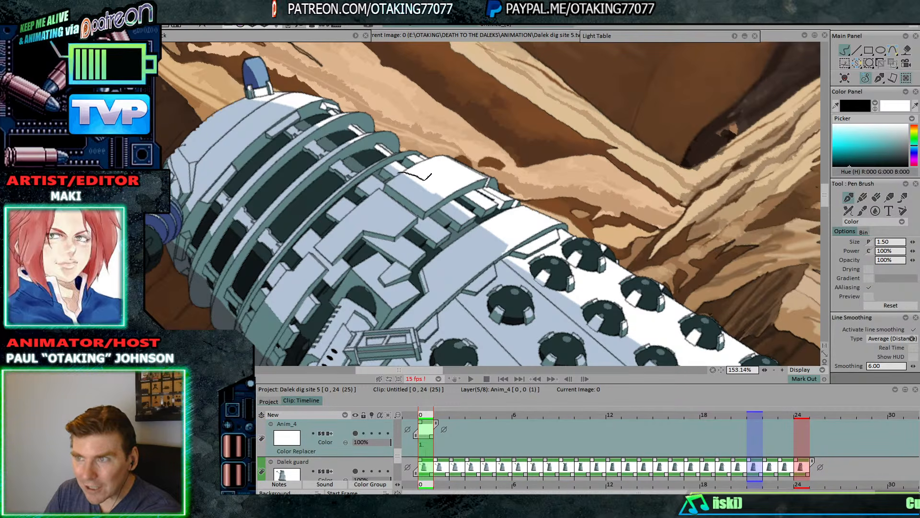
{"action": "mouse_move", "coordinate": [424, 180]}
{"action": "left_mouse_down"}
{"action": "mouse_move", "coordinate": [451, 208]}
{"action": "mouse_move", "coordinate": [424, 169]}
{"action": "mouse_move", "coordinate": [440, 176]}
{"action": "mouse_move", "coordinate": [454, 202]}
{"action": "mouse_move", "coordinate": [404, 168]}
{"action": "mouse_move", "coordinate": [448, 191]}
{"action": "left_mouse_up"}
{"action": "key", "text": "Right"}
{"action": "key", "text": "Right"}
{"action": "key", "text": "Right"}
{"action": "left_click_drag", "start_coordinate": [426, 168], "coordinate": [451, 188]}
{"action": "key", "text": "Right"}
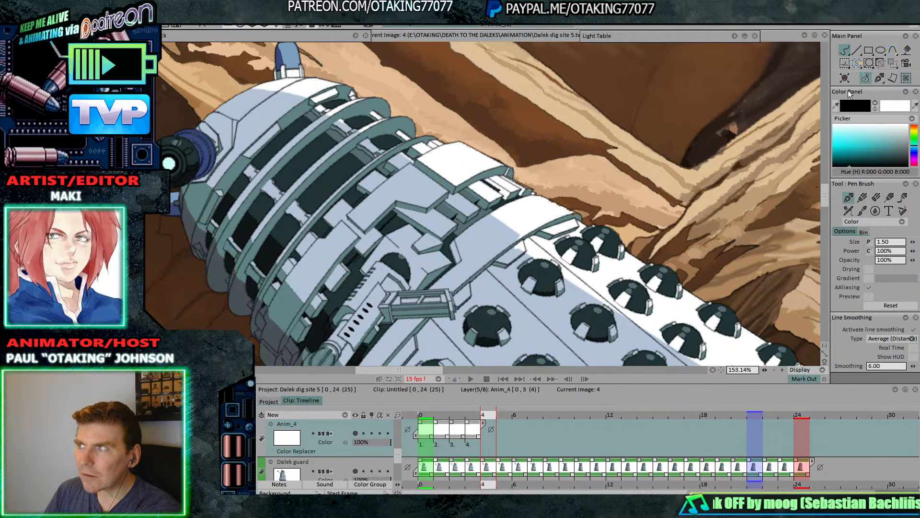
- Sample the light blue body color and fill the shoulder panel's shaded part on the Dalek guard layer on frames 3 to 0
{"action": "left_click", "coordinate": [484, 242], "text": "ctrl"}
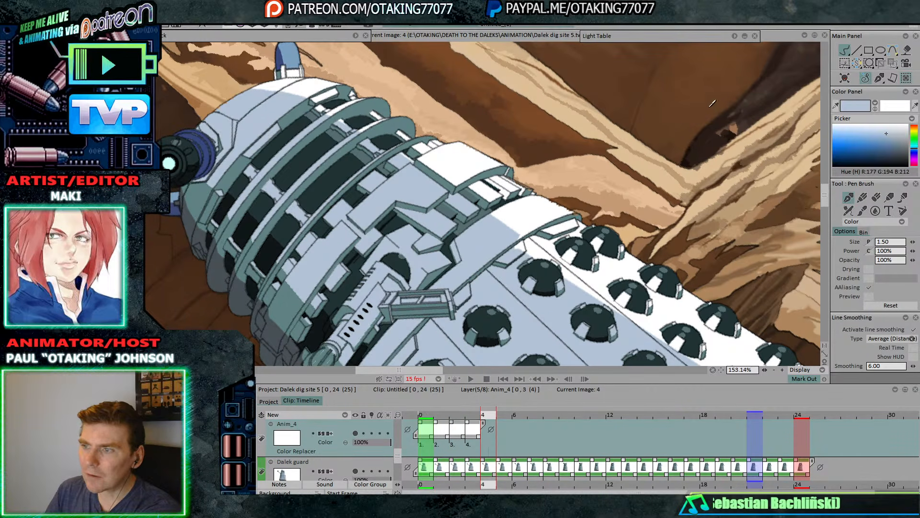
{"action": "key", "text": "Left"}
{"action": "left_click", "coordinate": [893, 49]}
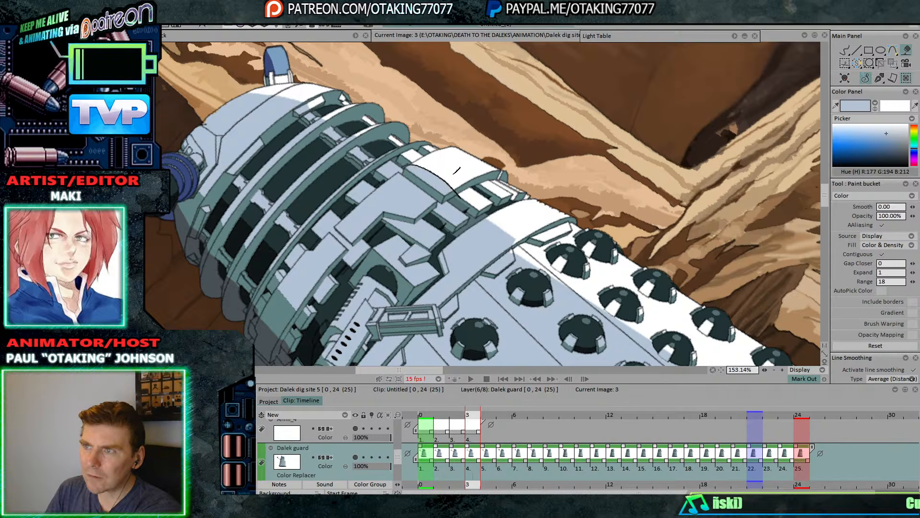
{"action": "key", "text": "Left"}
{"action": "key", "text": "Left"}
{"action": "key", "text": "Left"}
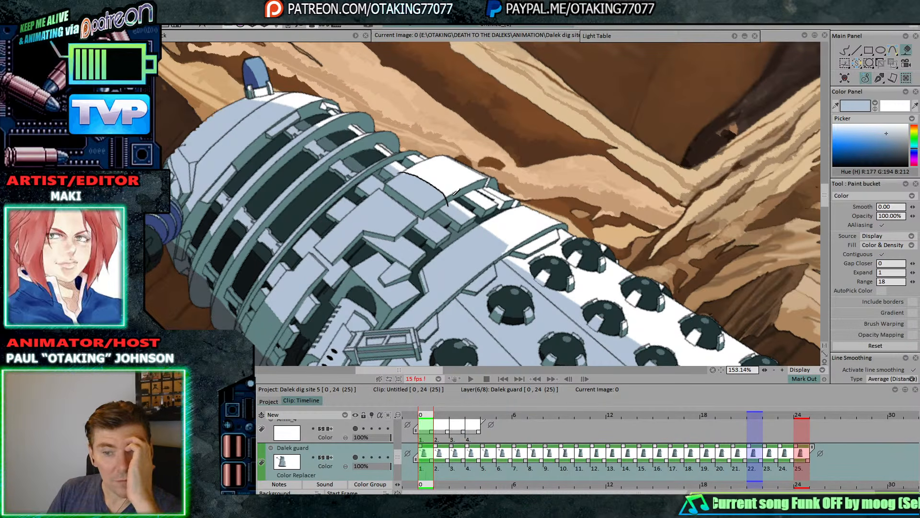
- Delete the guide-line layer Anim_4
{"action": "left_click", "coordinate": [342, 417]}
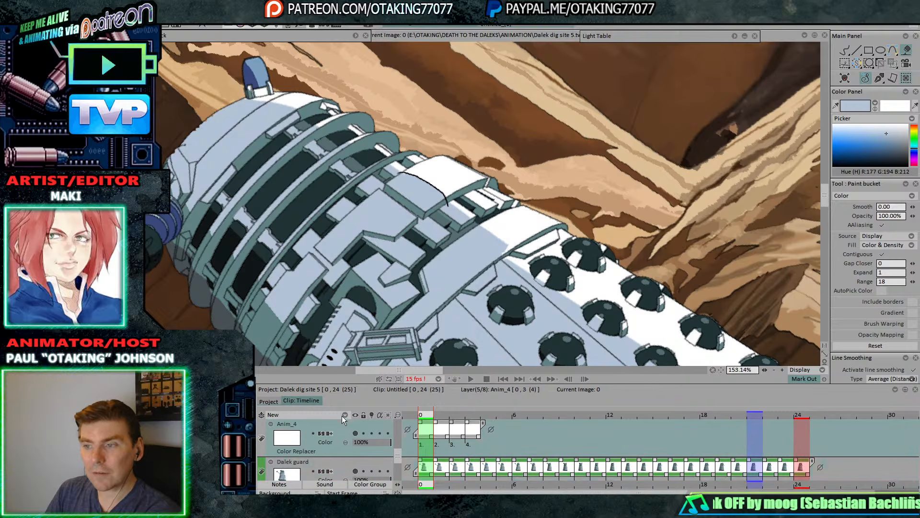
{"action": "right_click", "coordinate": [347, 428]}
{"action": "mouse_move", "coordinate": [411, 326]}
{"action": "left_click", "coordinate": [450, 329]}
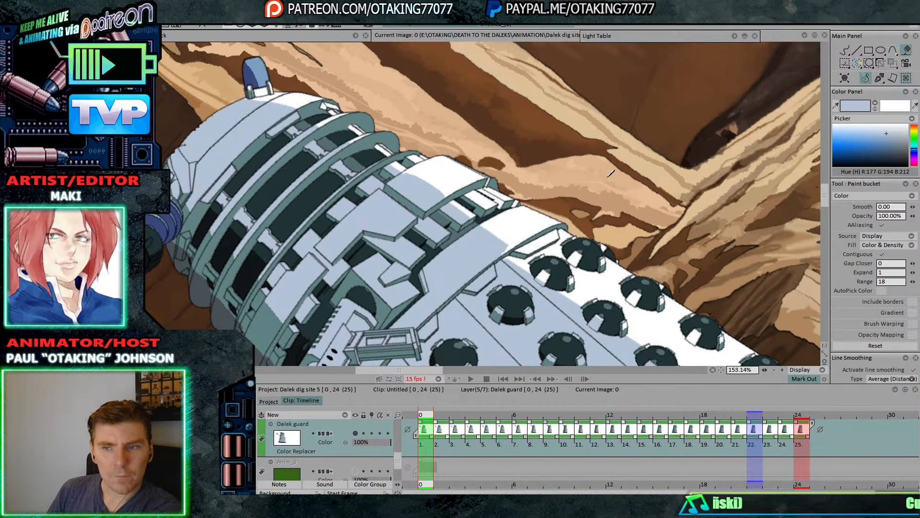
- Examine the shading on the Dalek's shoulder panel across frames 0 to 5
{"action": "key", "text": "Right"}
{"action": "key", "text": "Right"}
{"action": "key", "text": "Right"}
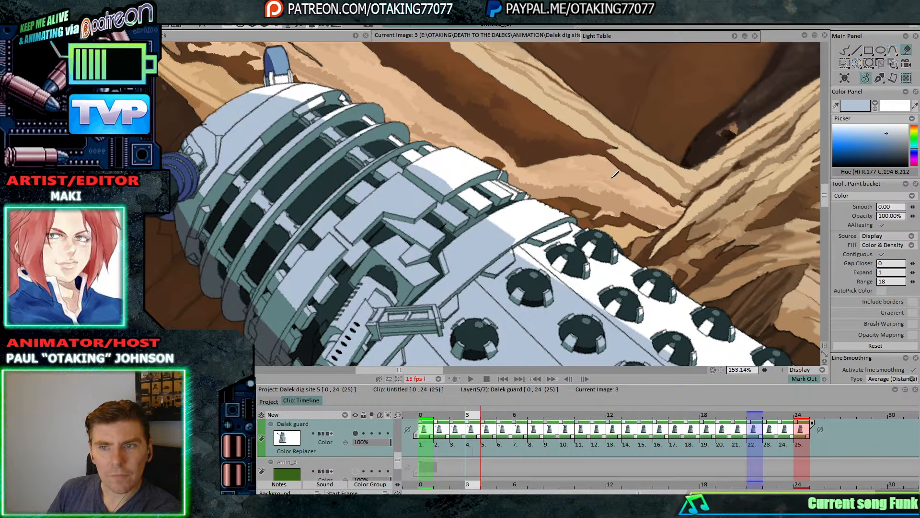
{"action": "key", "text": "Right"}
{"action": "key", "text": "Right"}
{"action": "key", "text": "Right"}
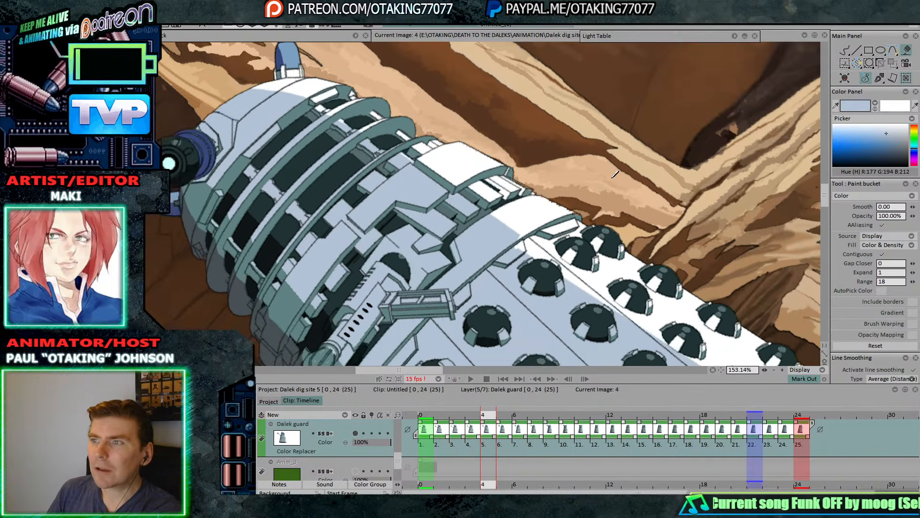
{"action": "key", "text": "Right"}
{"action": "key", "text": "Left"}
{"action": "key", "text": "Left"}
{"action": "key", "text": "Left"}
{"action": "key", "text": "Right"}
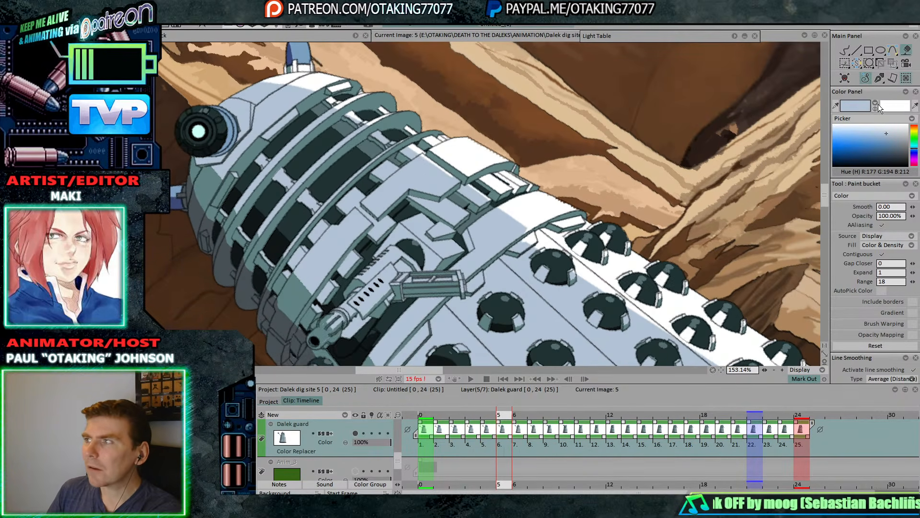
- Swap the primary and secondary colors, set the primary color to black and select freehand drawing with the pen
{"action": "left_click", "coordinate": [876, 109]}
{"action": "left_click_drag", "start_coordinate": [842, 155], "coordinate": [827, 201]}
{"action": "left_click", "coordinate": [845, 51]}
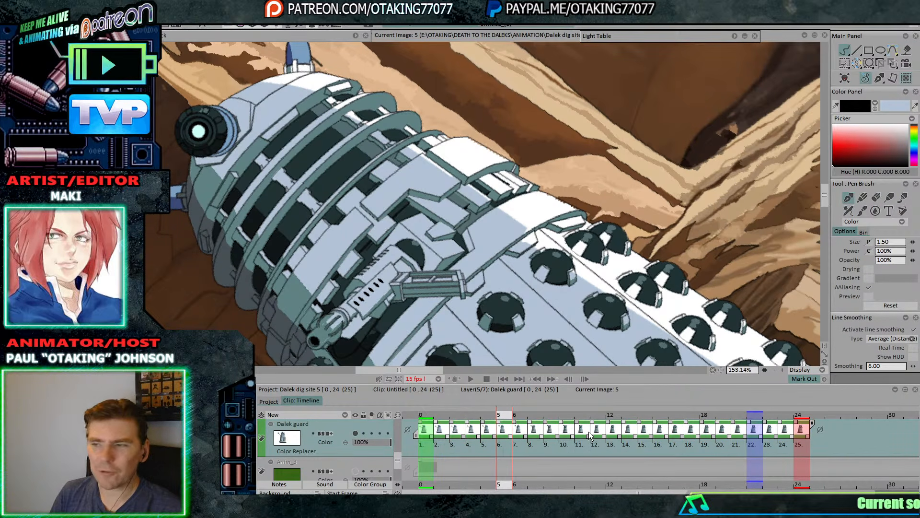
- Switch to Winamp, play the CZ Tunes Robocop Title Remix and return to the animation
{"action": "key", "text": "alt+Tab"}
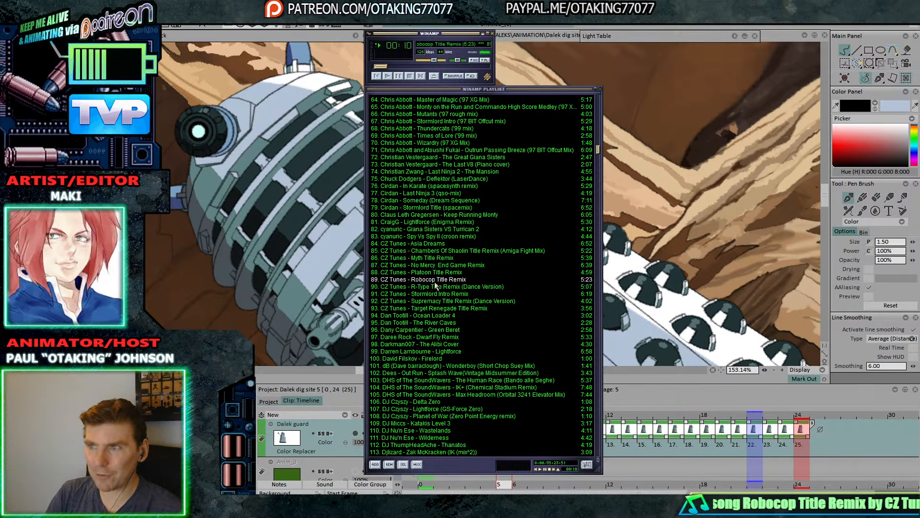
{"action": "left_click", "coordinate": [483, 33]}
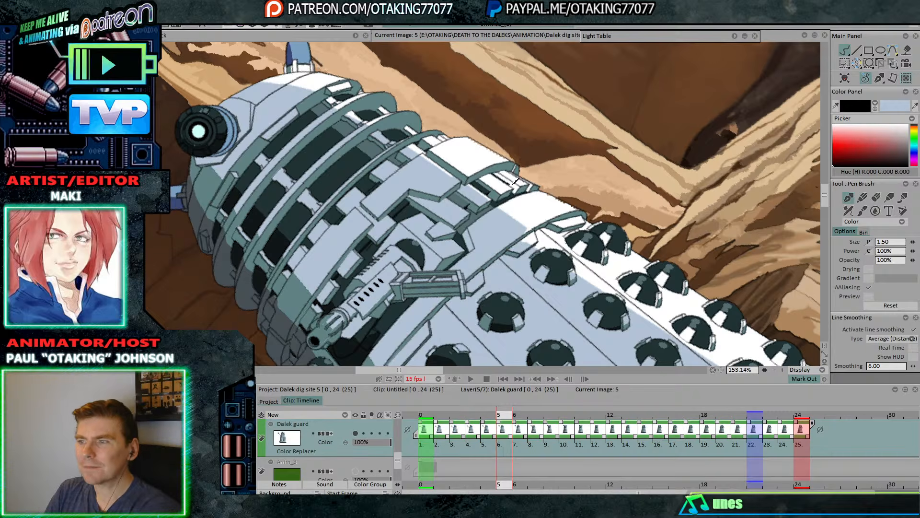
- Compare the shoulder highlights frame by frame between frames 0 and 6
{"action": "key", "text": "Left"}
{"action": "key", "text": "Left"}
{"action": "key", "text": "Left"}
{"action": "key", "text": "Left"}
{"action": "key", "text": "Left"}
{"action": "key", "text": "Right"}
{"action": "key", "text": "Right"}
{"action": "key", "text": "Right"}
{"action": "key", "text": "Right"}
{"action": "key", "text": "Right"}
{"action": "key", "text": "Right"}
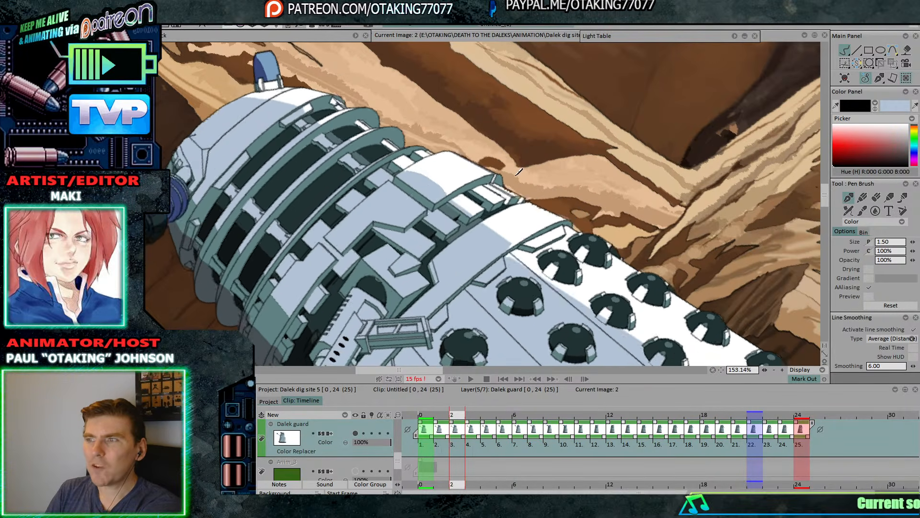
- Switch the pen to straight-line drawing and set its color to white for the shoulder highlights on frame 6
{"action": "scroll", "coordinate": [515, 173], "scroll_direction": "up", "scroll_amount": 4}
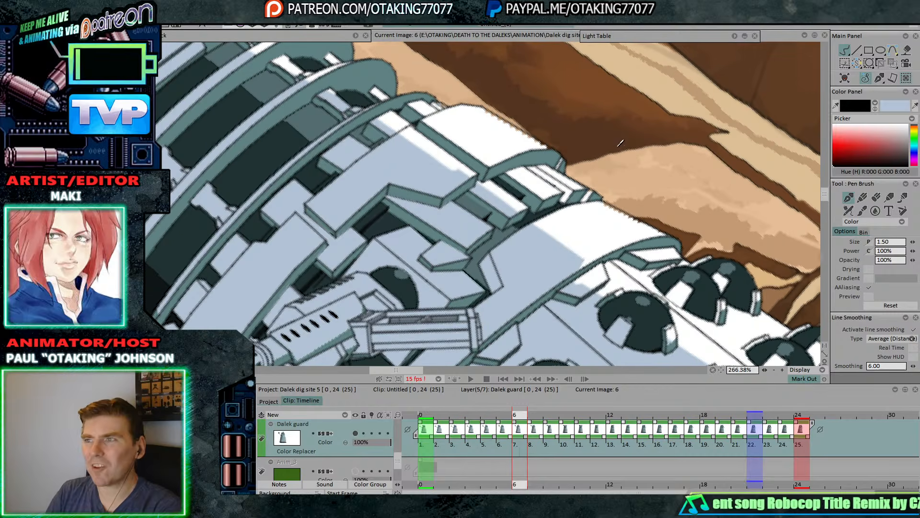
{"action": "left_click", "coordinate": [856, 50]}
{"action": "left_click_drag", "start_coordinate": [870, 135], "coordinate": [832, 124]}
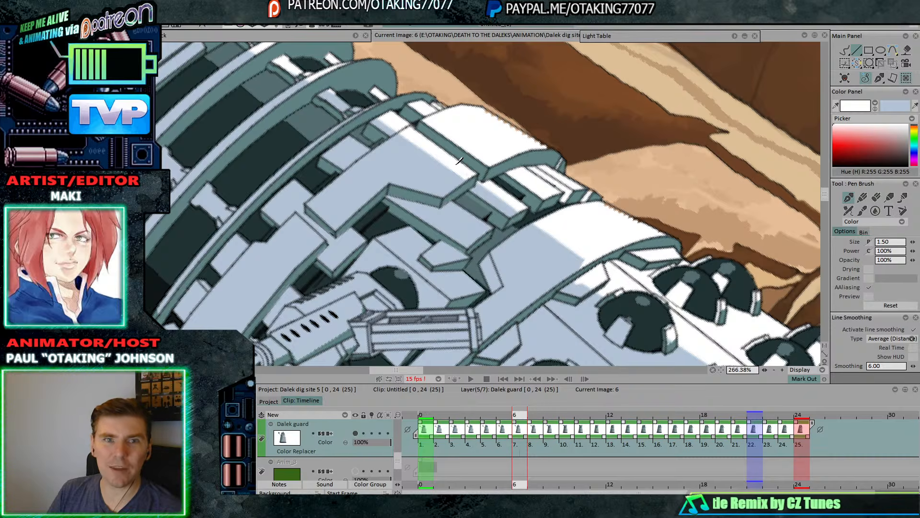
- Examine the white highlight edges on the shoulder panels in close-up from frame 6 to 11 and back to frame 5
{"action": "key", "text": "Right"}
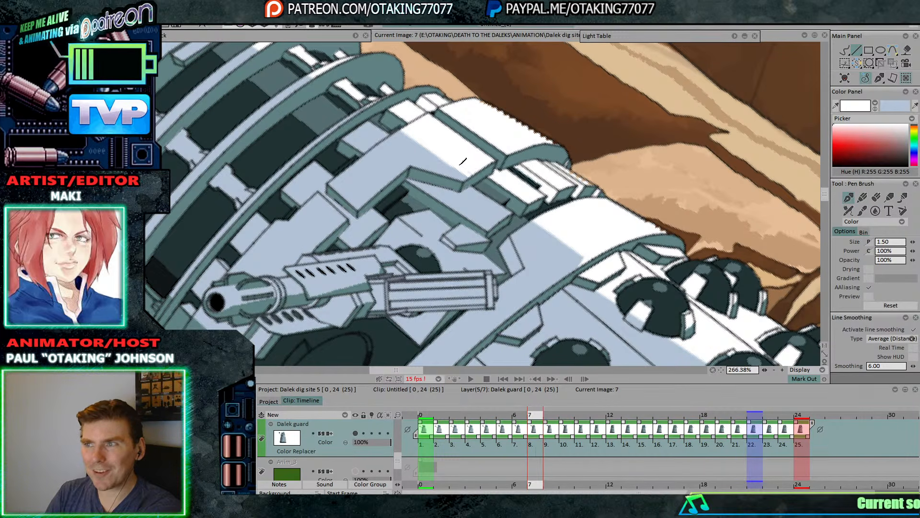
{"action": "key", "text": "Left"}
{"action": "key", "text": "Right"}
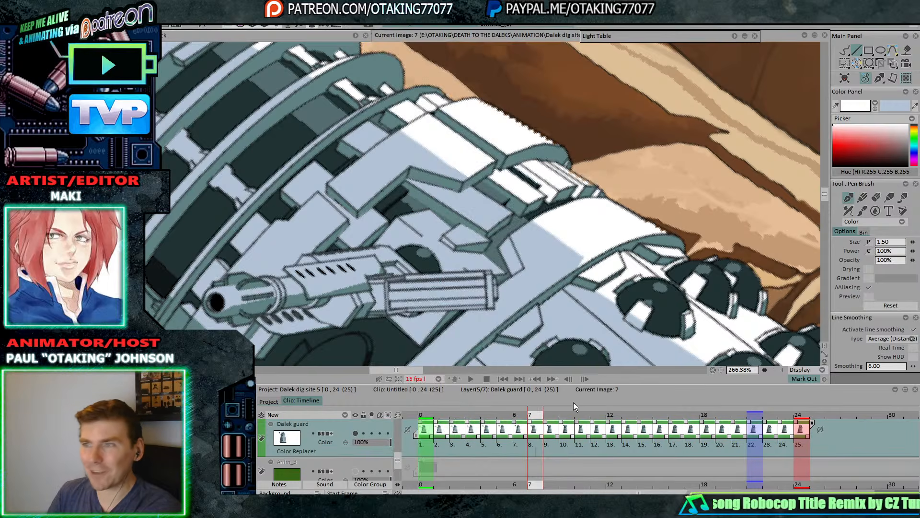
{"action": "key", "text": "Right"}
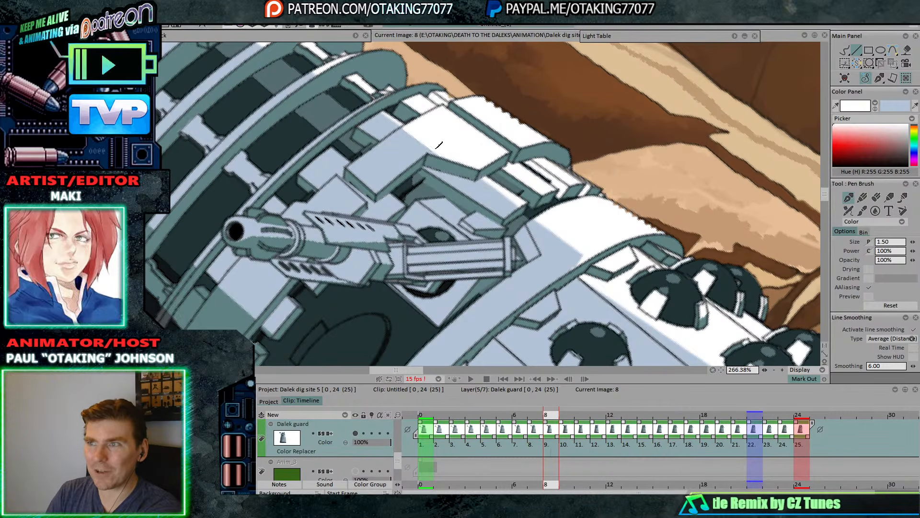
{"action": "key", "text": "Right"}
{"action": "key", "text": "Right"}
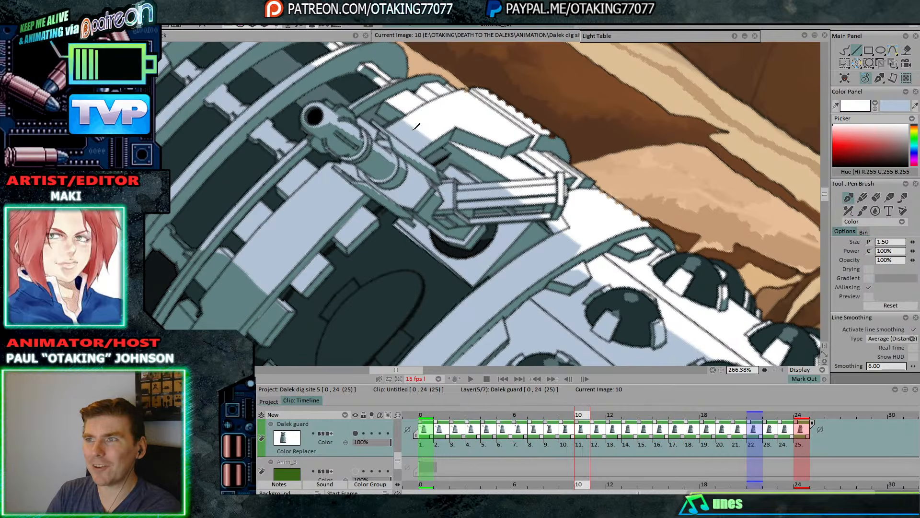
{"action": "key", "text": "Right"}
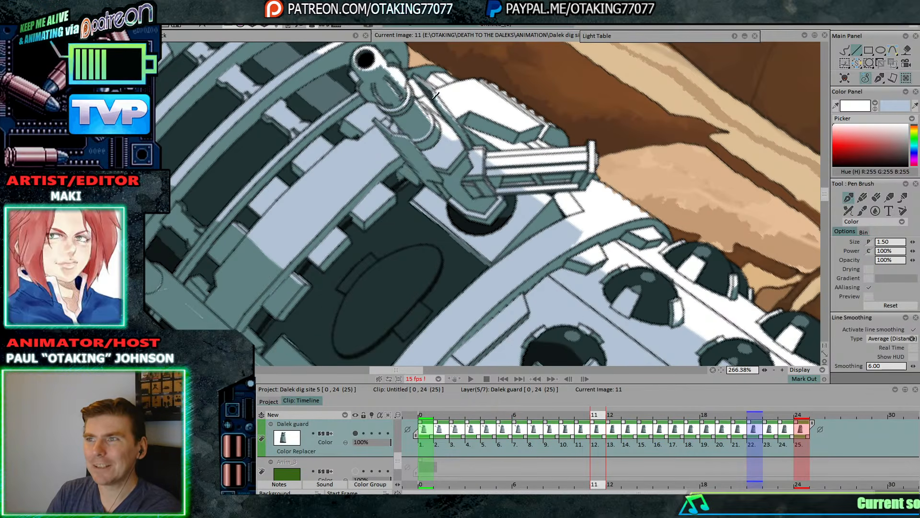
{"action": "key", "text": "Left"}
{"action": "key", "text": "Left"}
{"action": "key", "text": "Left"}
{"action": "key", "text": "Left"}
{"action": "key", "text": "Left"}
{"action": "key", "text": "Left"}
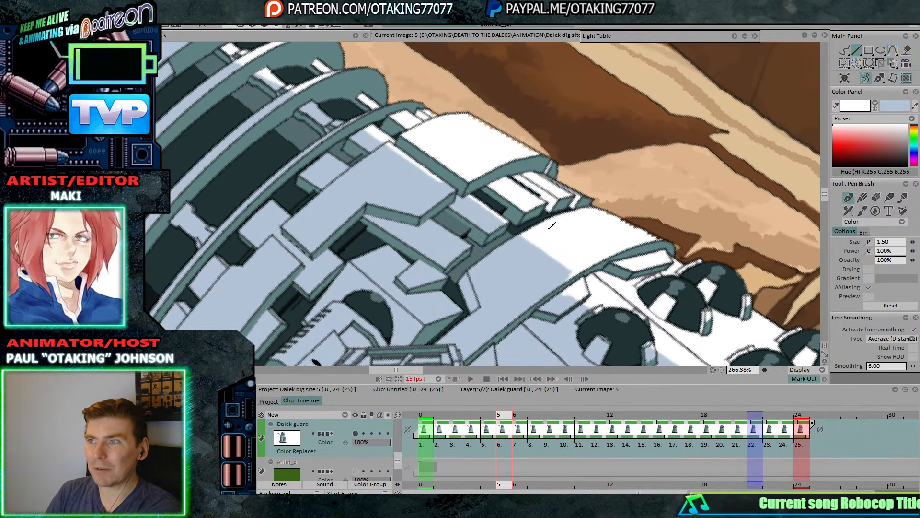
- Draw straight white lines along the outer edges of both shoulder panels on frames 8, 7 and 6
{"action": "key", "text": "Right"}
{"action": "key", "text": "Right"}
{"action": "key", "text": "Right"}
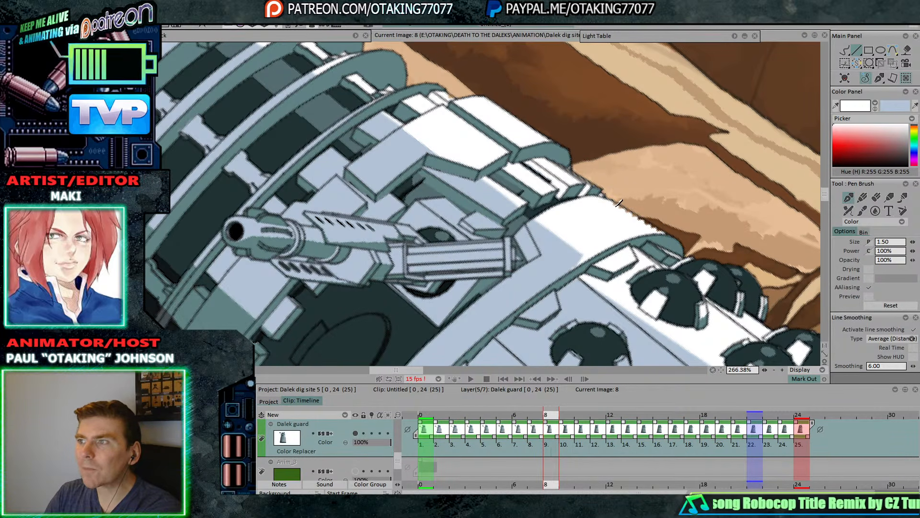
{"action": "key", "text": "Left"}
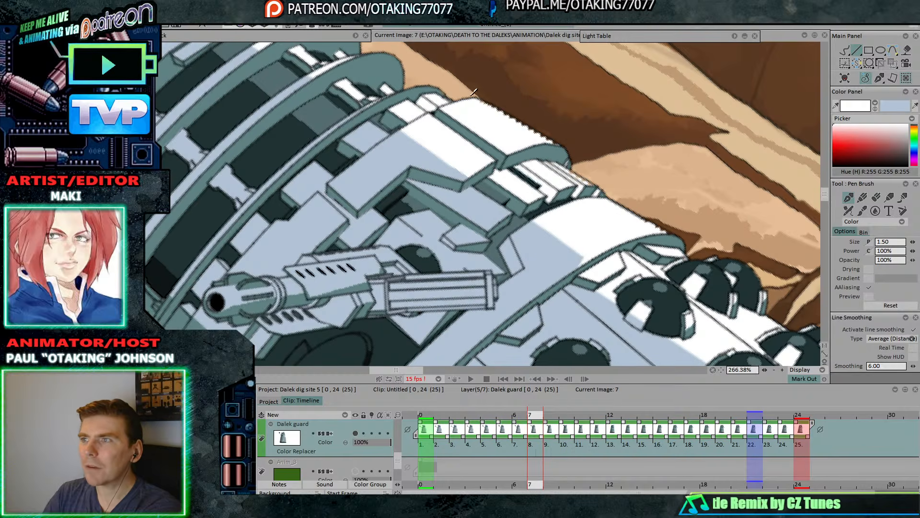
{"action": "key", "text": "Left"}
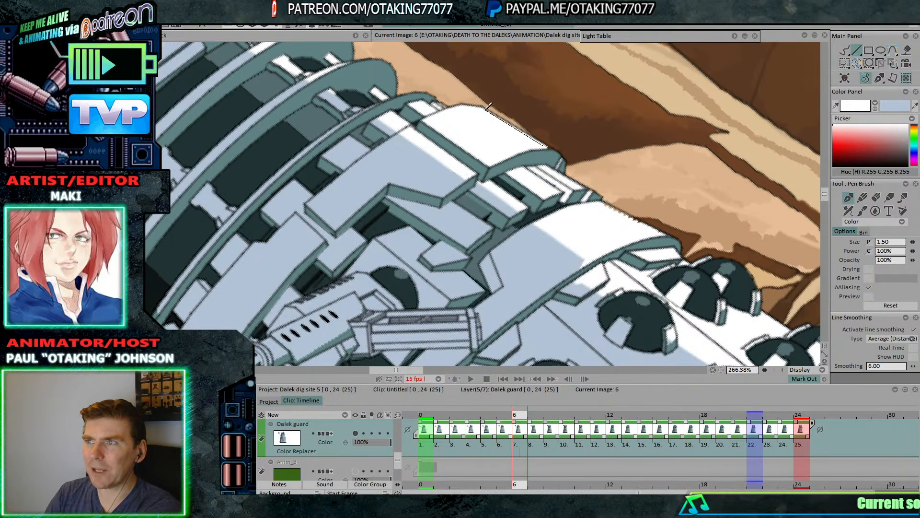
{"action": "left_click_drag", "start_coordinate": [603, 203], "coordinate": [669, 231]}
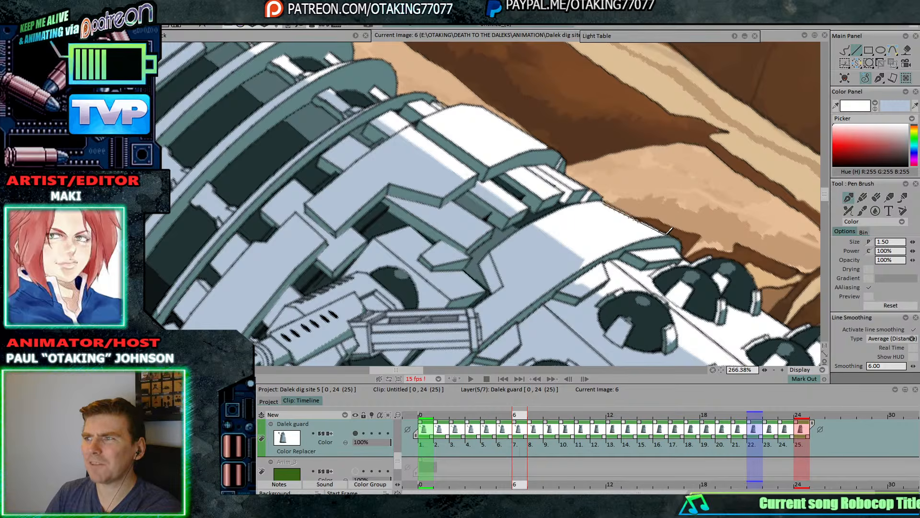
- Draw straight white lines along the outer highlight edges of the shoulder panels on frames 5 and 4
{"action": "key", "text": "Left"}
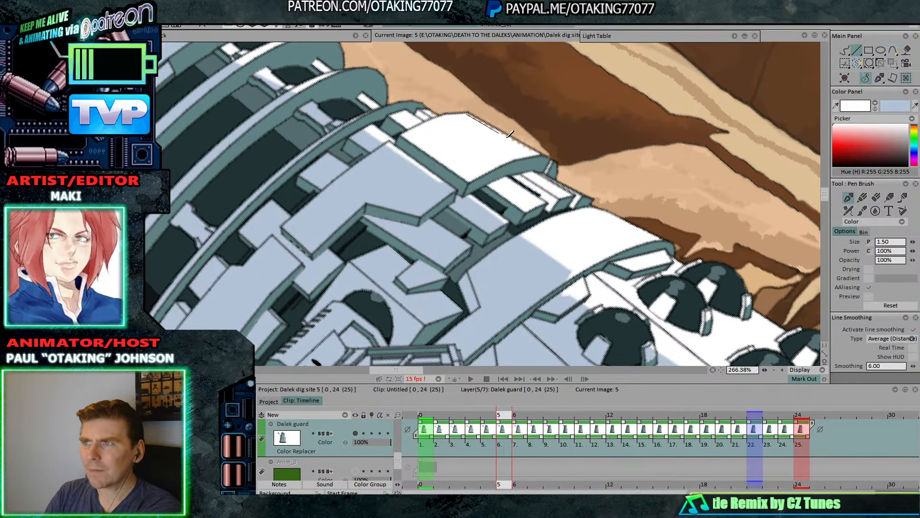
{"action": "left_click_drag", "start_coordinate": [469, 113], "coordinate": [535, 154]}
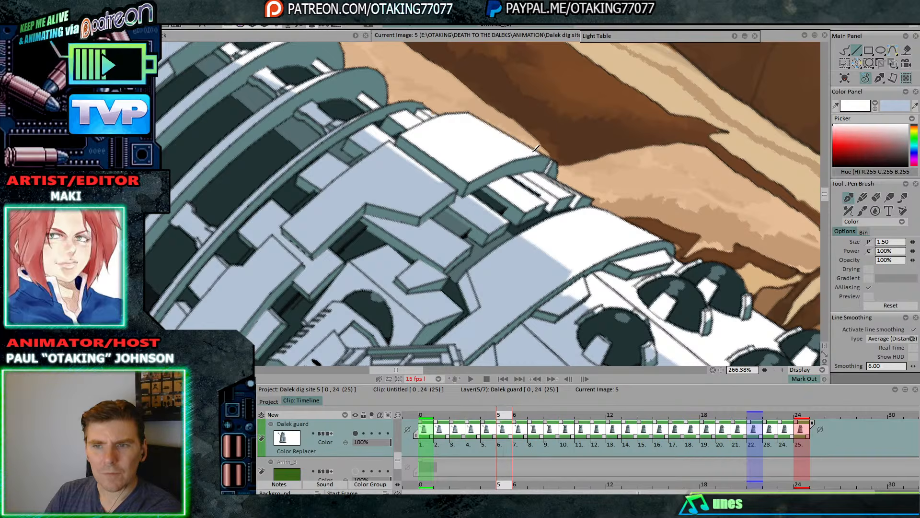
{"action": "key", "text": "Left"}
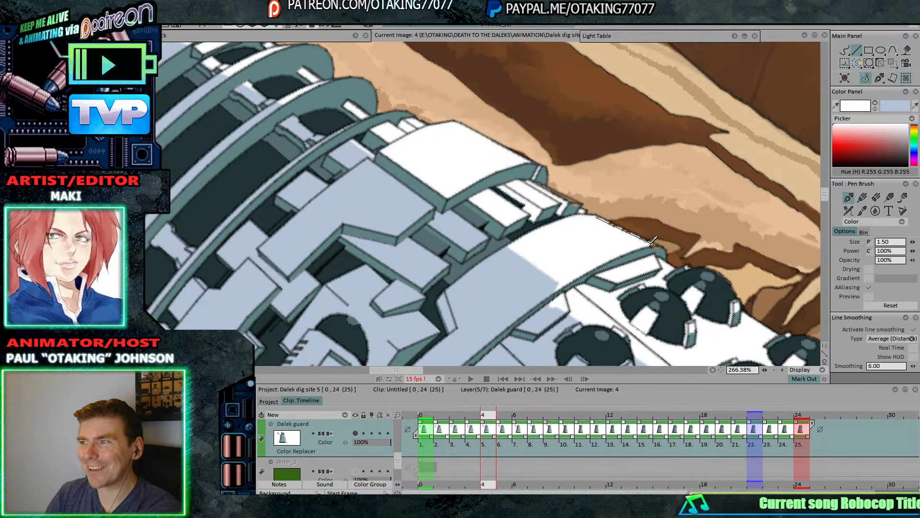
- Sample the teal shadow color from the shoulder panel's rim on frame 4, keeping white as the active color
{"action": "left_click", "coordinate": [870, 109]}
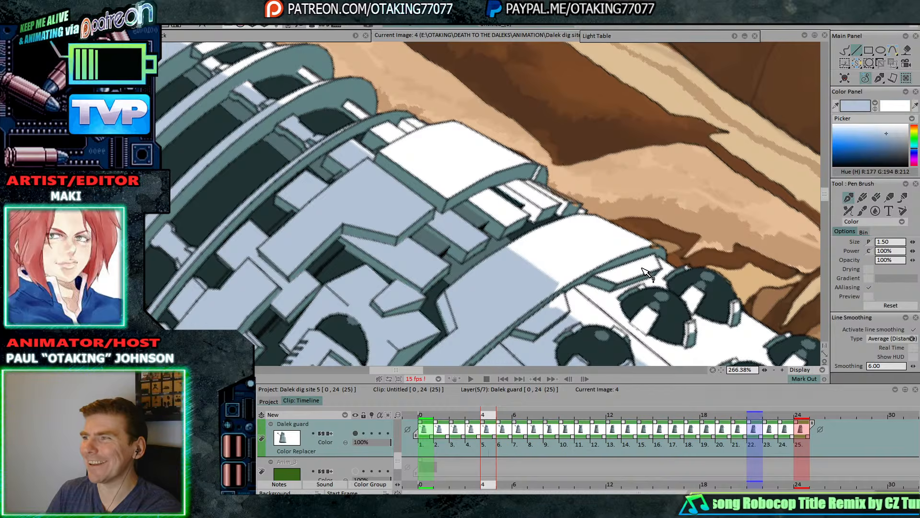
{"action": "left_click", "coordinate": [663, 253], "text": "ctrl"}
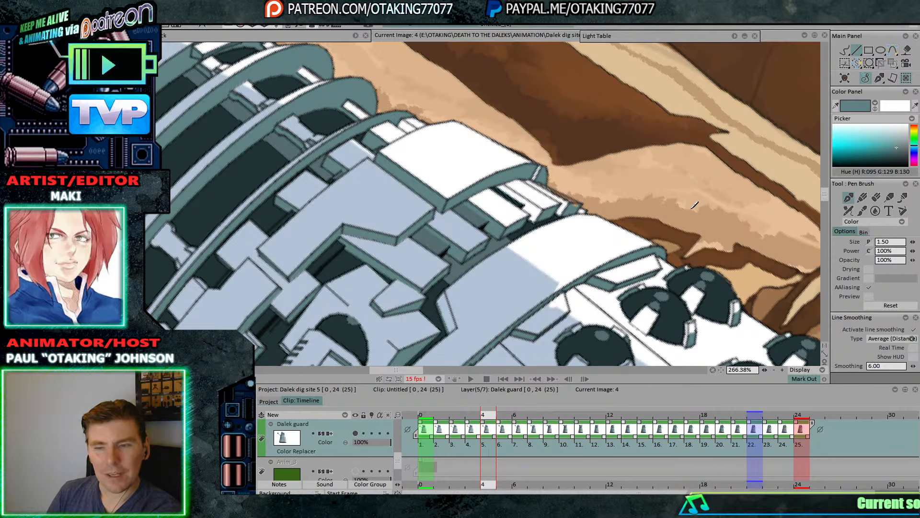
{"action": "left_click", "coordinate": [875, 106]}
- Draw straight white lines along the shoulder panels' outer edges on frames 3, 2, 1 and 0
{"action": "key", "text": "Left"}
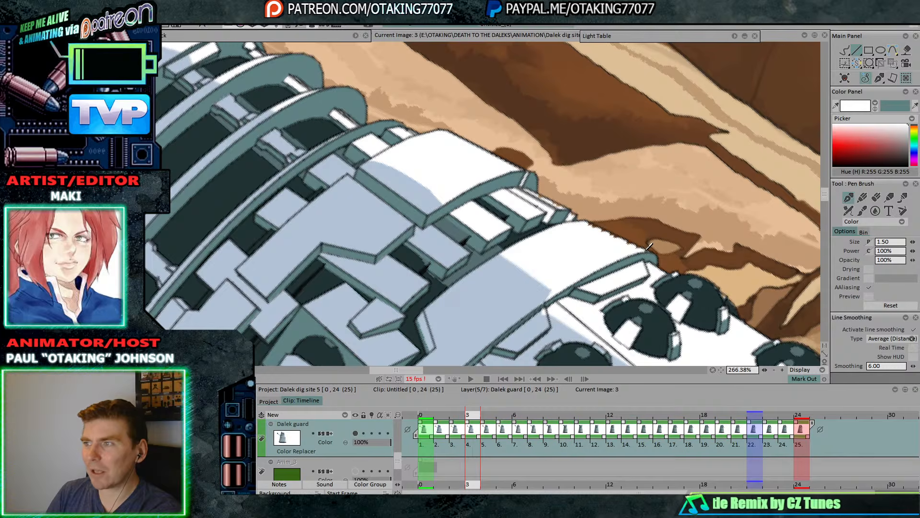
{"action": "key", "text": "Left"}
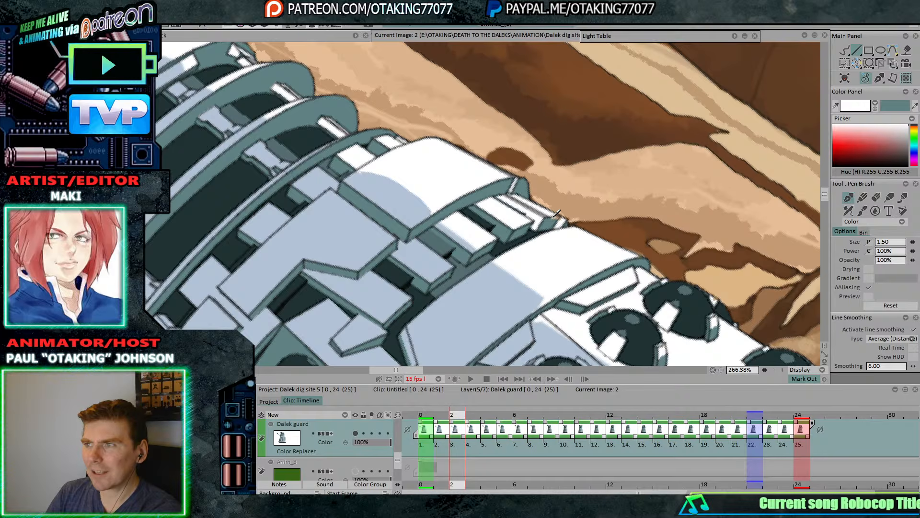
{"action": "key", "text": "Left"}
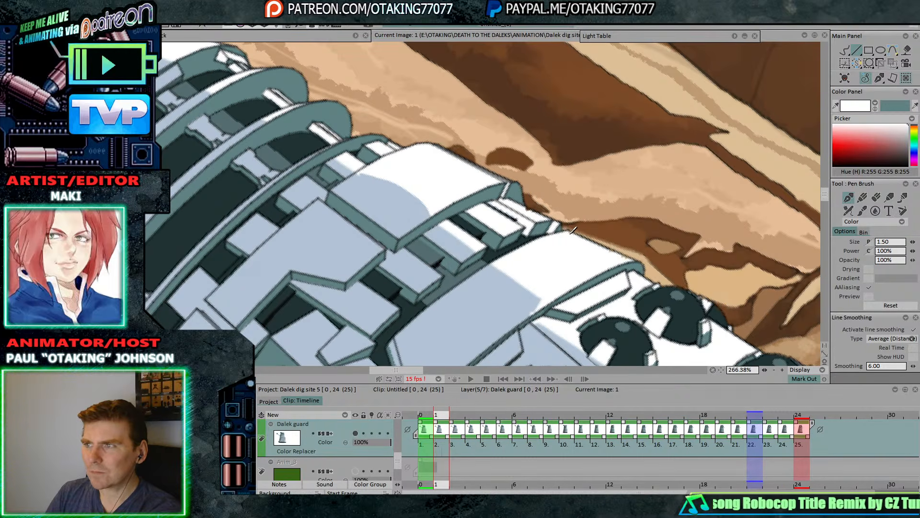
{"action": "key", "text": "Left"}
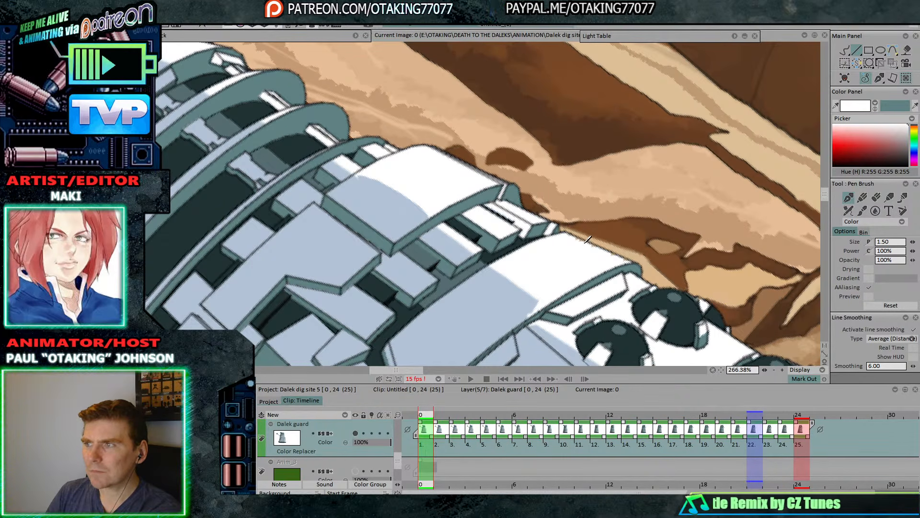
{"action": "left_click_drag", "start_coordinate": [573, 234], "coordinate": [628, 260]}
- Compare the straightened shoulder panel edges frame by frame from frame 0 up to frame 8
{"action": "key", "text": "Right"}
{"action": "key", "text": "Right"}
{"action": "key", "text": "Right"}
{"action": "key", "text": "Right"}
{"action": "key", "text": "Right"}
{"action": "key", "text": "Right"}
{"action": "key", "text": "Right"}
{"action": "key", "text": "Right"}
{"action": "key", "text": "Right"}
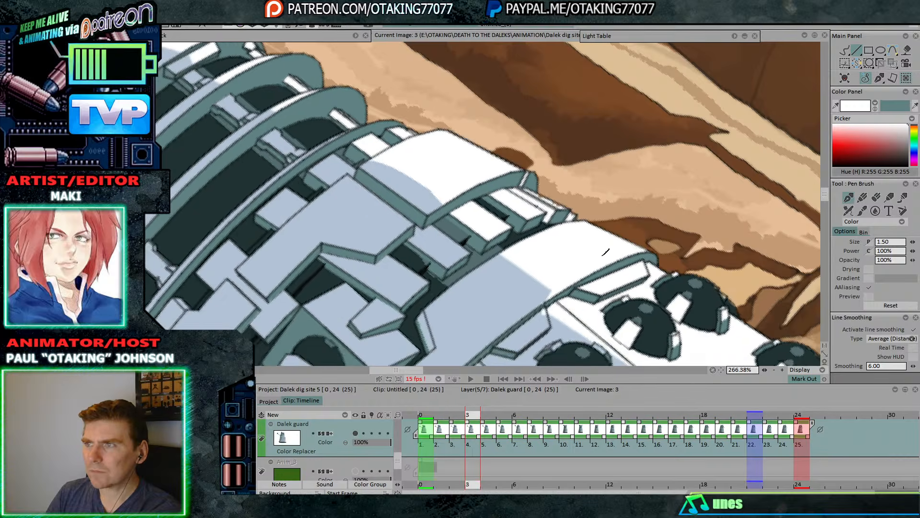
{"action": "key", "text": "Left"}
{"action": "key", "text": "Left"}
{"action": "key", "text": "Right"}
{"action": "key", "text": "Right"}
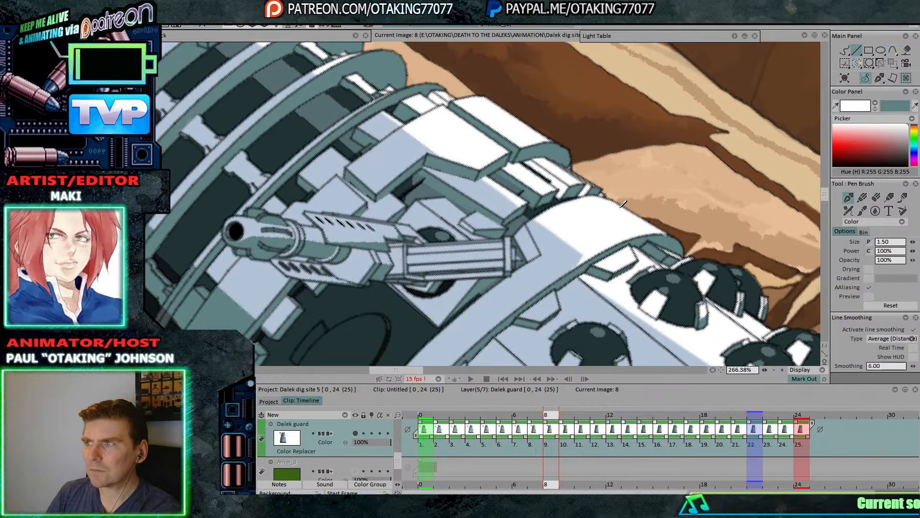
- Draw straight white lines along the outer edges of the shoulder panels on frames 9 and 10
{"action": "left_click_drag", "start_coordinate": [652, 230], "coordinate": [655, 232]}
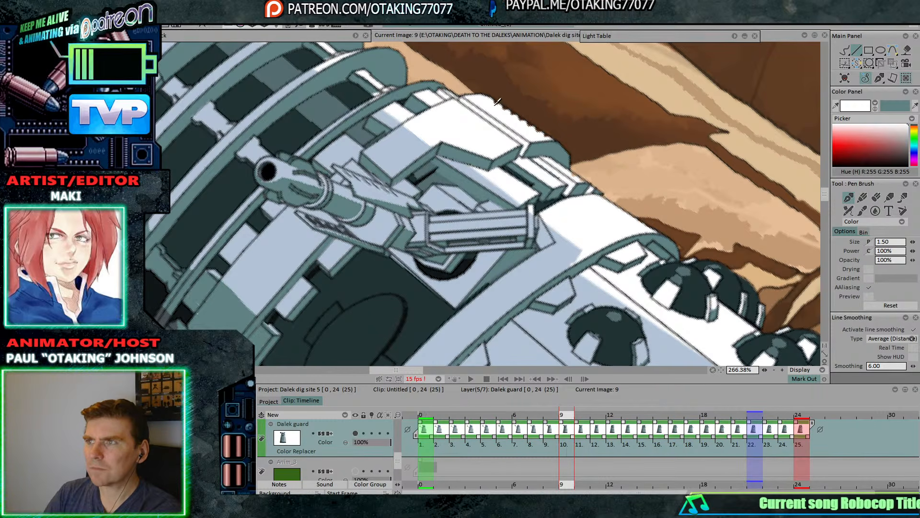
{"action": "left_click_drag", "start_coordinate": [492, 98], "coordinate": [546, 133]}
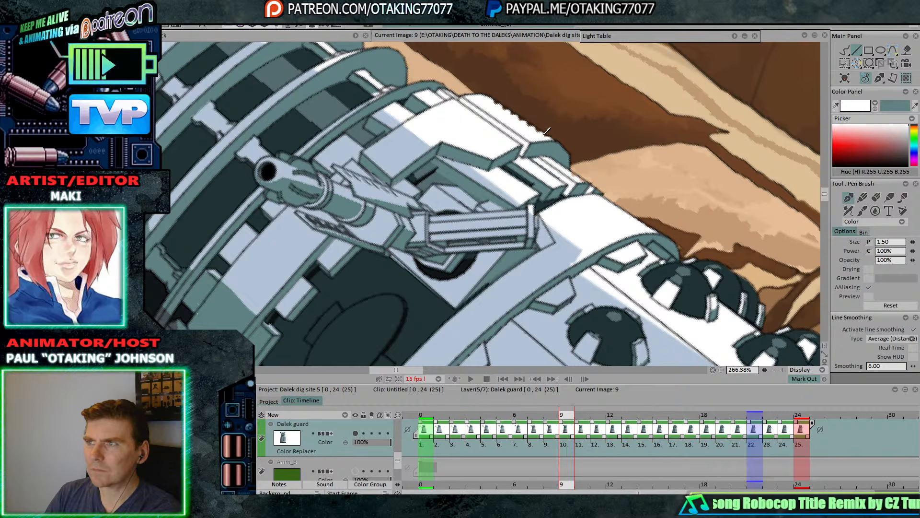
{"action": "key", "text": "Right"}
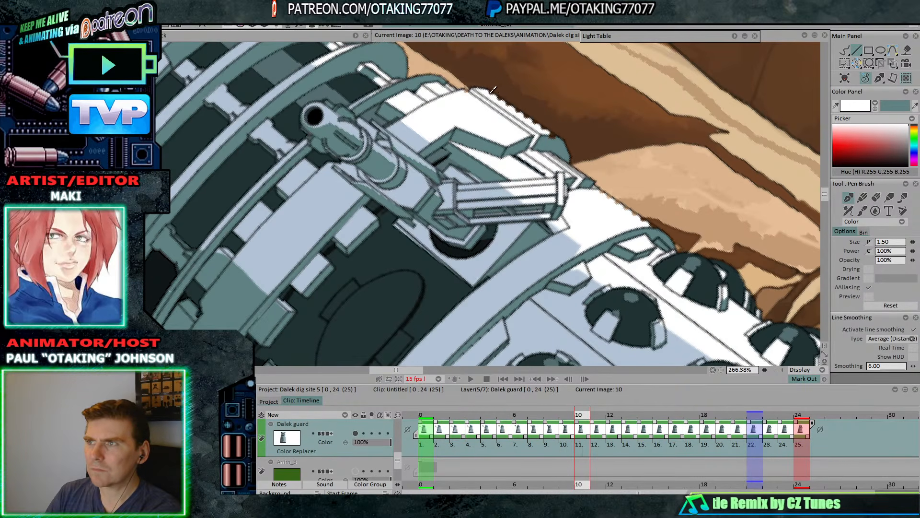
{"action": "left_click_drag", "start_coordinate": [492, 90], "coordinate": [554, 134]}
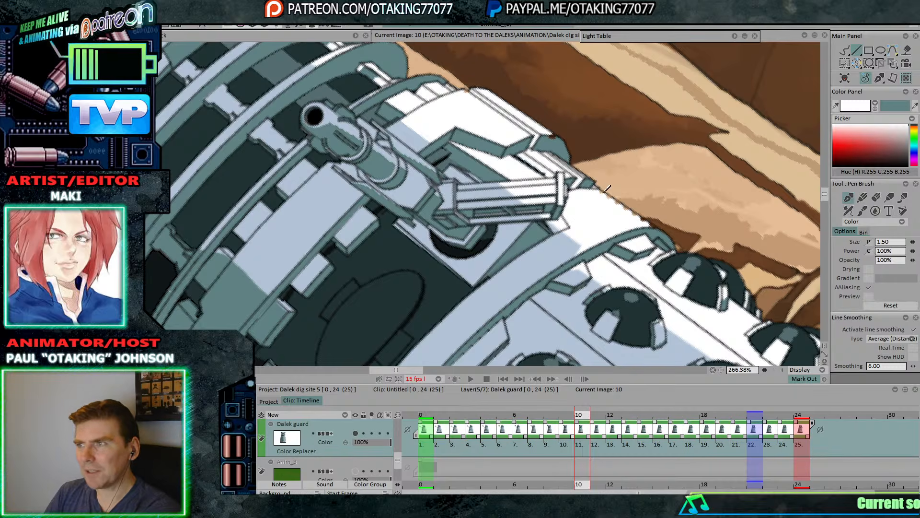
- Draw straight white lines along the exposed outer edges of the shoulder panels beside the gun on frames 11 to 13
{"action": "key", "text": "Right"}
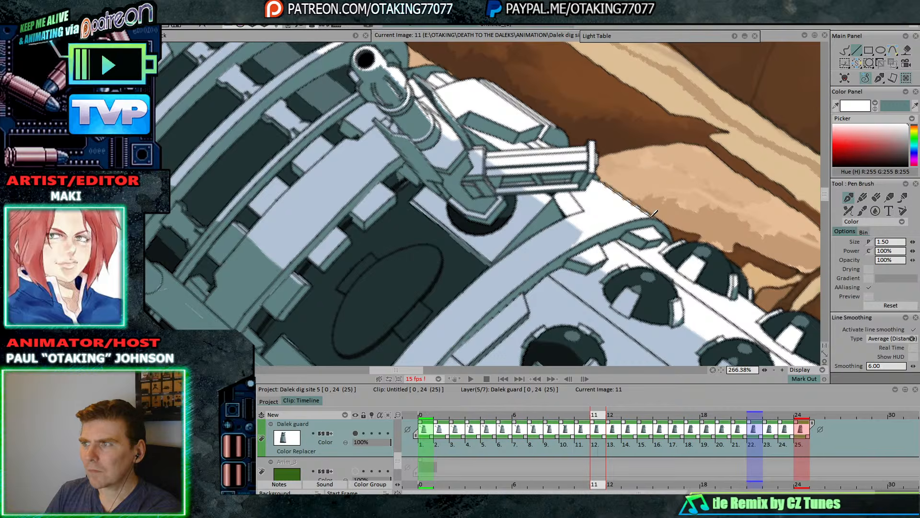
{"action": "key", "text": "Right"}
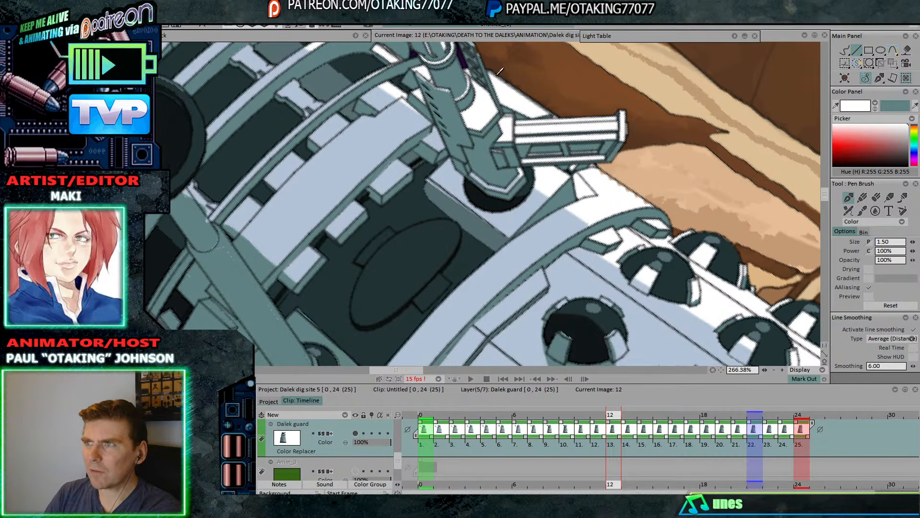
{"action": "left_click_drag", "start_coordinate": [607, 170], "coordinate": [654, 202]}
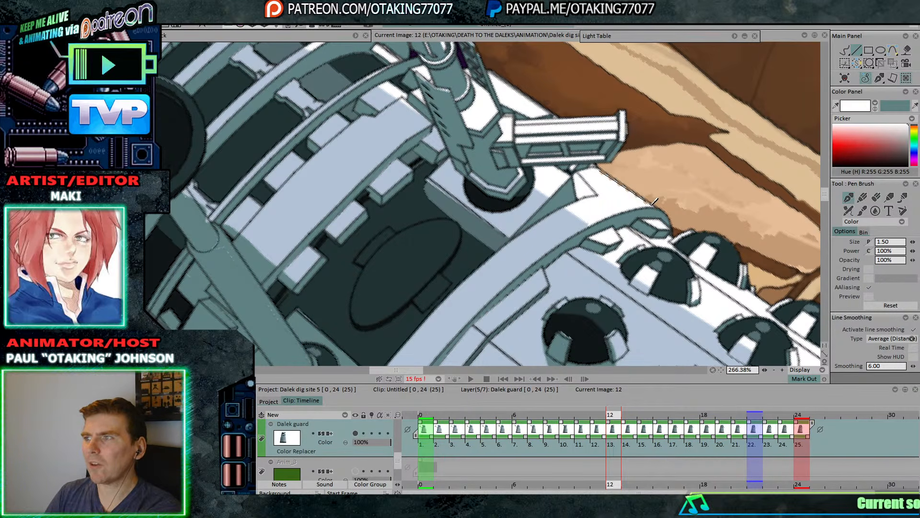
{"action": "key", "text": "Right"}
{"action": "mouse_move", "coordinate": [646, 167]}
{"action": "left_mouse_down"}
{"action": "mouse_move", "coordinate": [596, 262]}
{"action": "mouse_move", "coordinate": [625, 288]}
{"action": "left_mouse_up"}
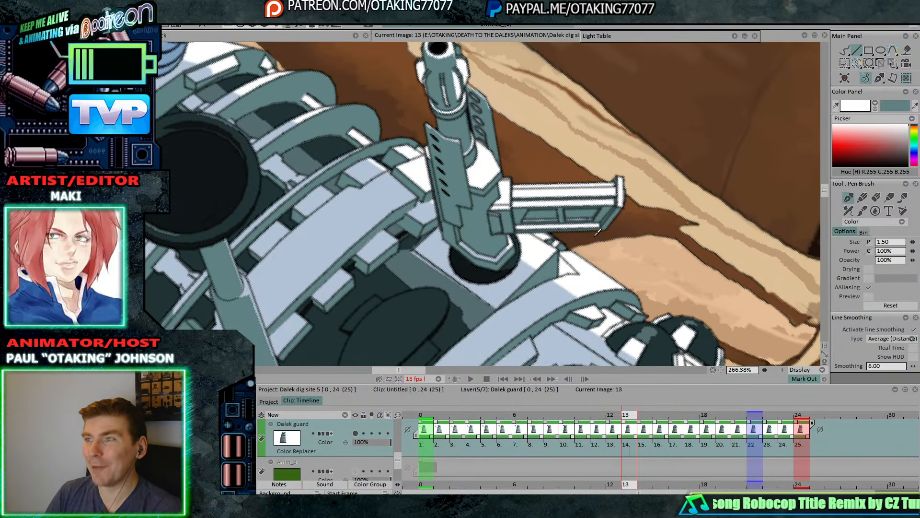
{"action": "left_click_drag", "start_coordinate": [578, 220], "coordinate": [610, 272]}
- Draw straight white lines along the outer edges of the shoulder panels behind the gun on frames 14 to 17
{"action": "key", "text": "Right"}
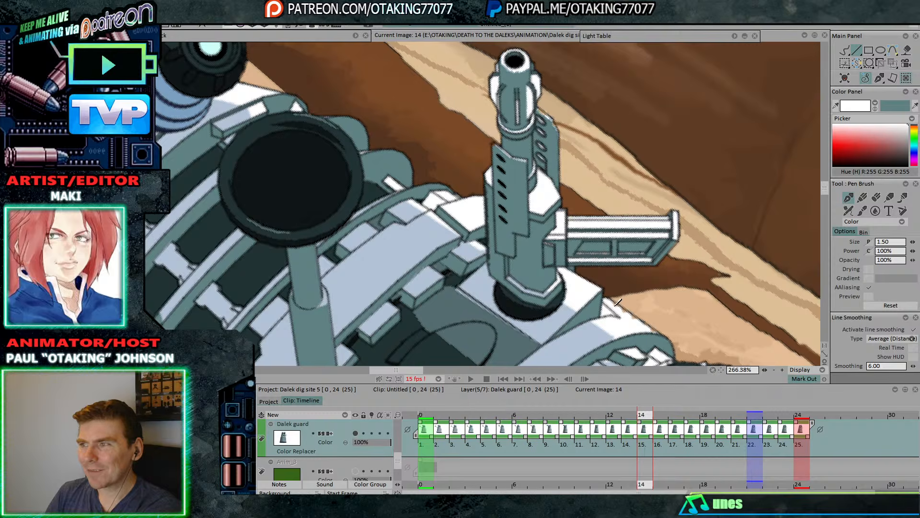
{"action": "key", "text": "Right"}
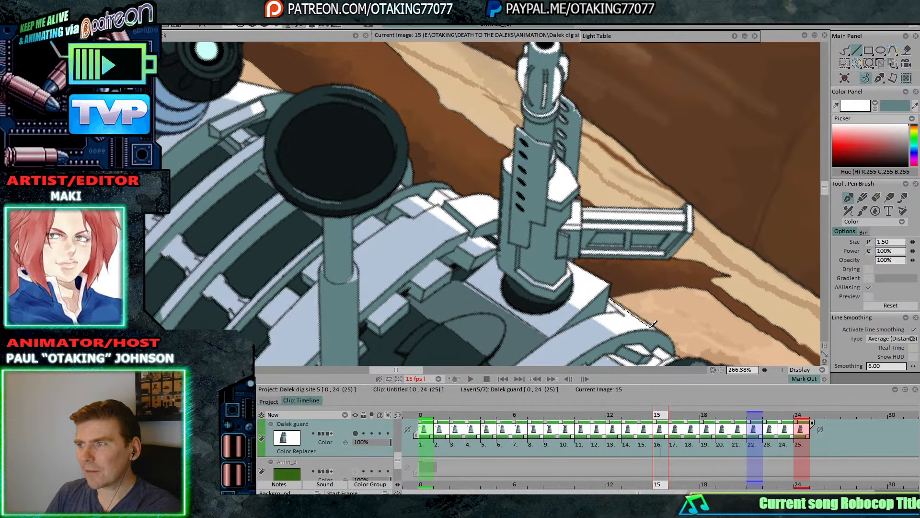
{"action": "key", "text": "Right"}
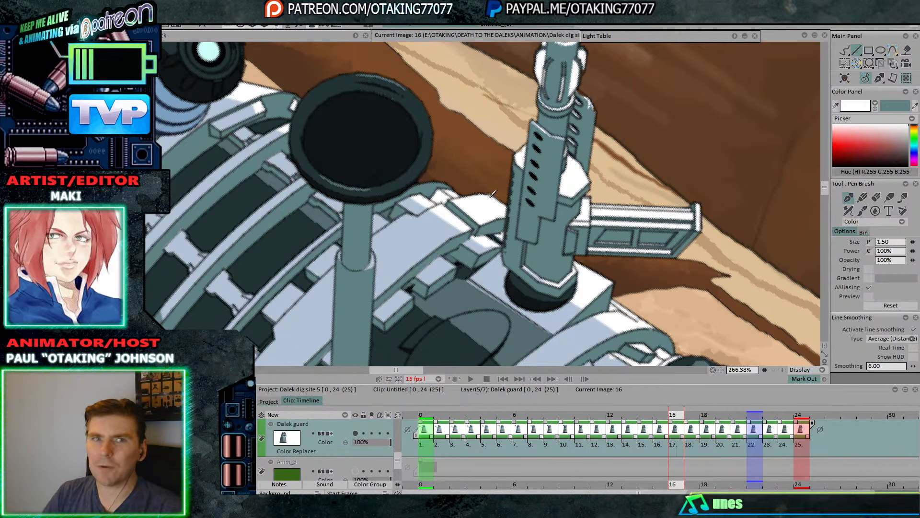
{"action": "key", "text": "Right"}
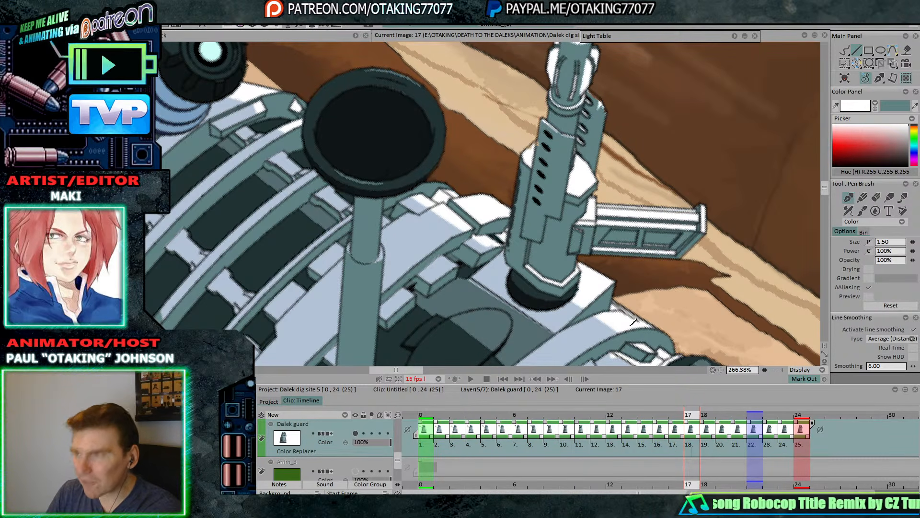
- Draw straight white lines along the shoulder panels and the gun box's upper edge on frames 18 and 19
{"action": "key", "text": "Right"}
{"action": "key", "text": "Left"}
{"action": "key", "text": "Right"}
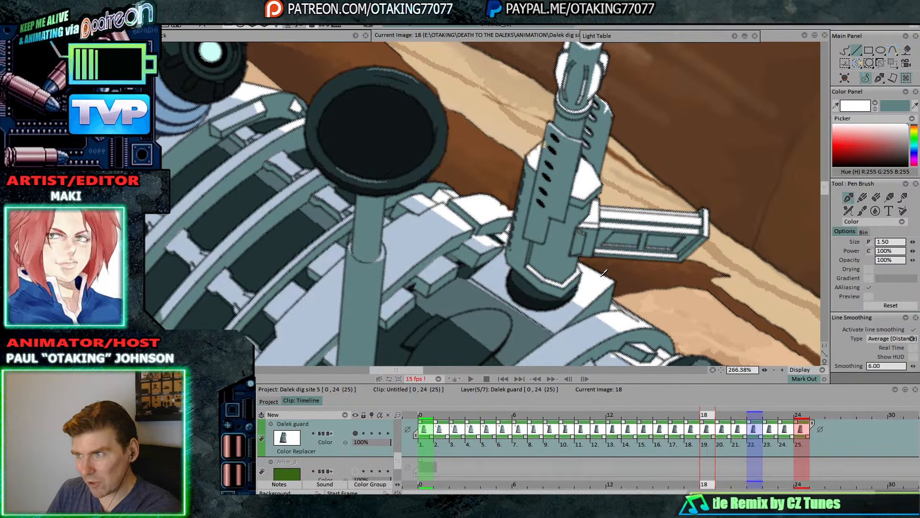
{"action": "key", "text": "Right"}
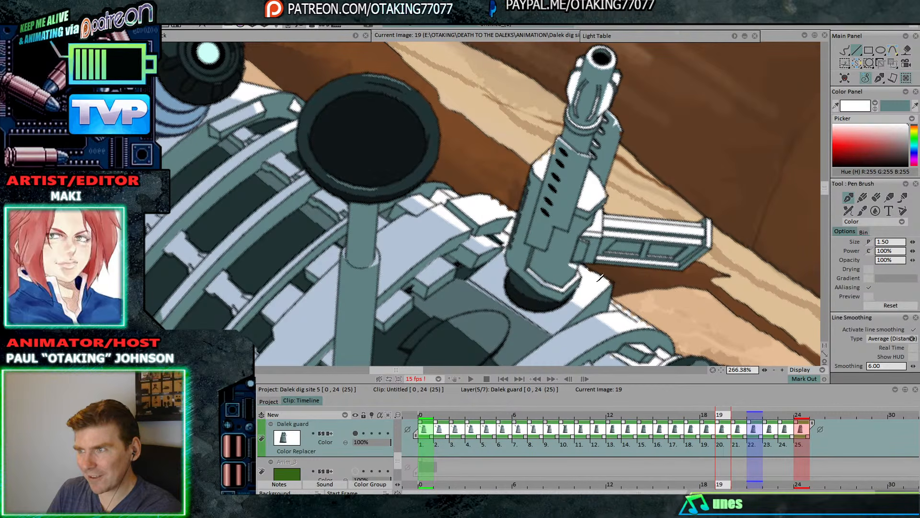
{"action": "left_click_drag", "start_coordinate": [582, 267], "coordinate": [609, 282]}
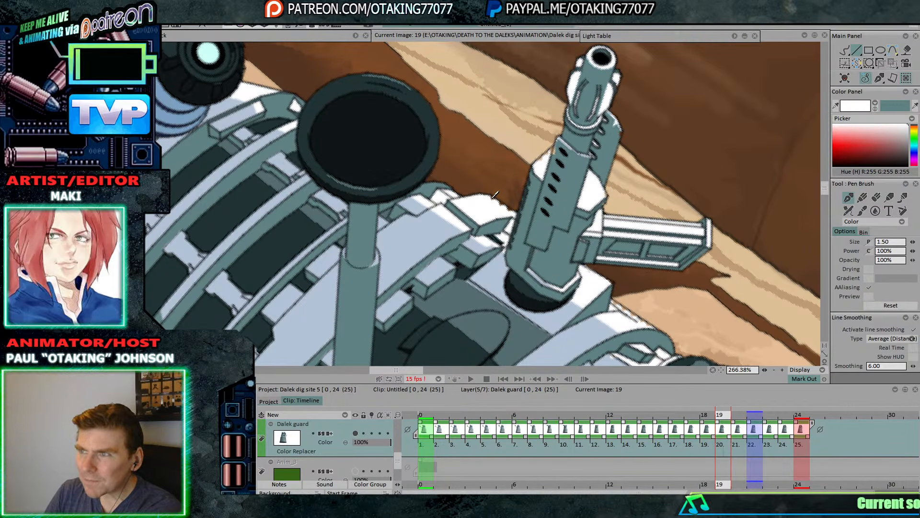
- Draw straight white lines along the upper shoulder panel's outer edge behind the gun on frames 20 to 23
{"action": "key", "text": "Right"}
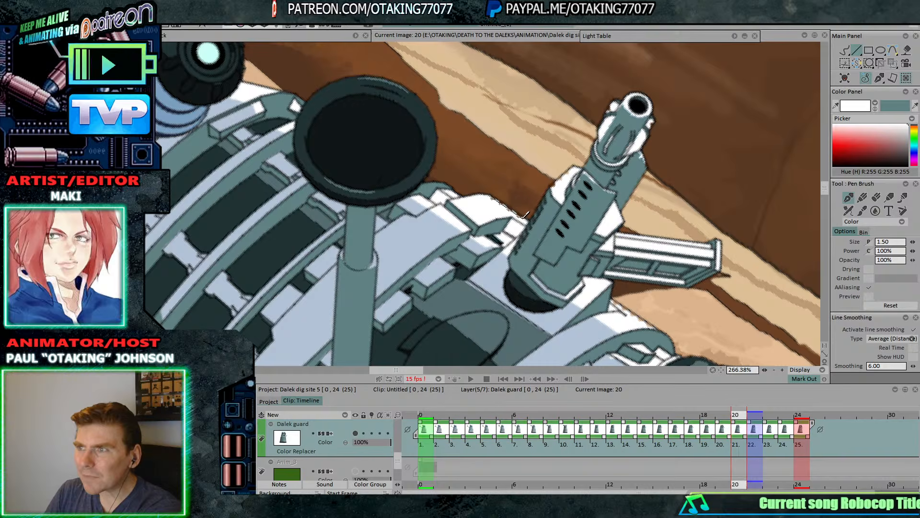
{"action": "key", "text": "Right"}
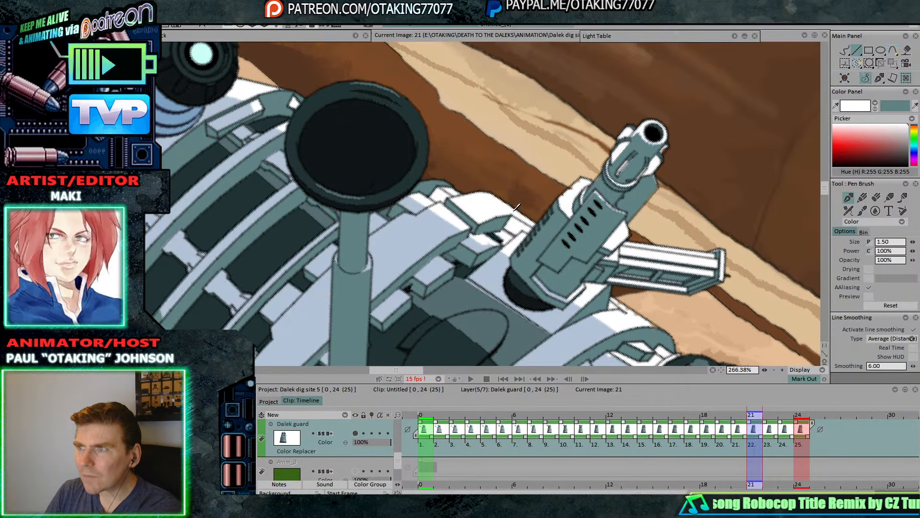
{"action": "key", "text": "Right"}
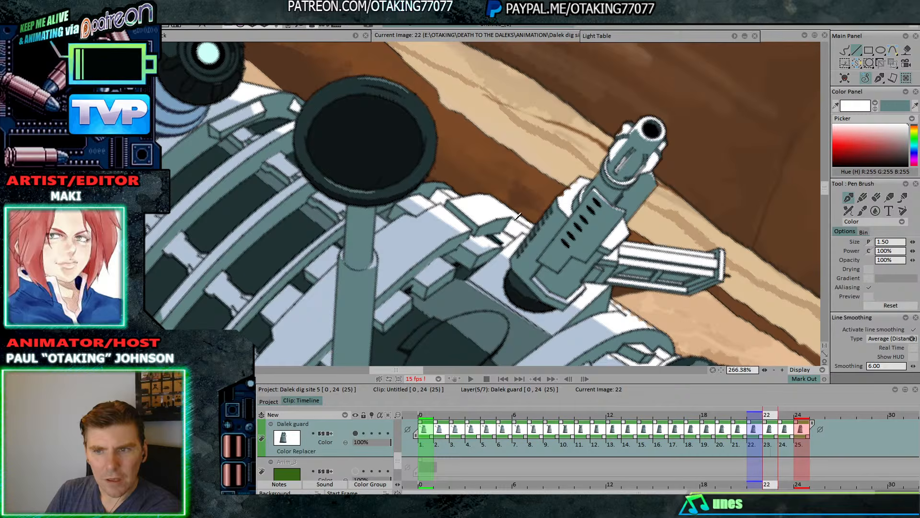
{"action": "key", "text": "Right"}
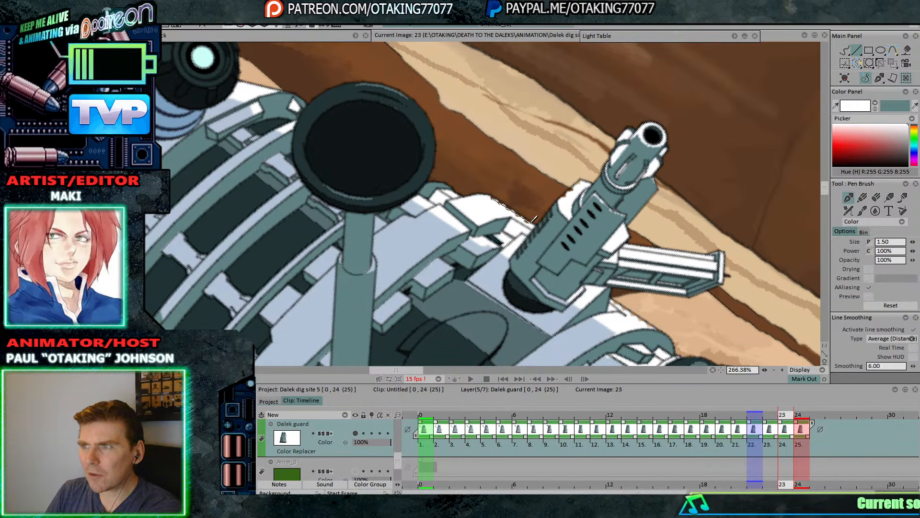
{"action": "key", "text": "Right"}
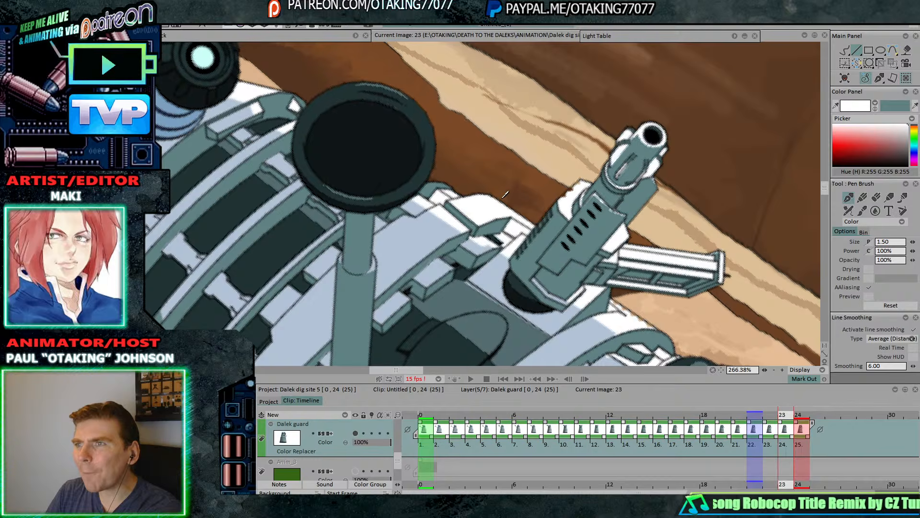
- Show the green backdrop layer and go back through the frames to frame 4, checking the Dalek's white shoulder edges
{"action": "scroll", "coordinate": [591, 257], "scroll_direction": "down", "scroll_amount": 3}
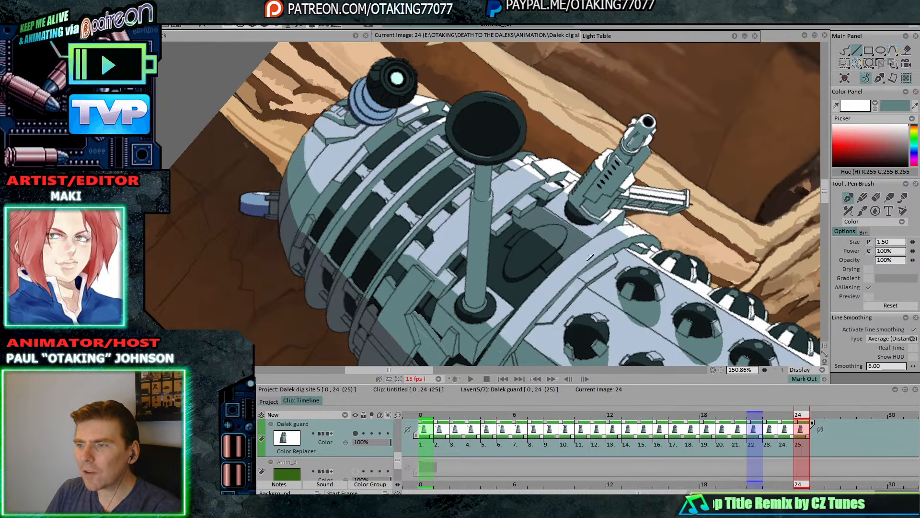
{"action": "left_click", "coordinate": [355, 472]}
{"action": "key", "text": "Left"}
{"action": "key", "text": "Left"}
{"action": "key", "text": "Left"}
{"action": "key", "text": "Left"}
{"action": "key", "text": "Left"}
{"action": "key", "text": "Left"}
{"action": "key", "text": "Left"}
{"action": "key", "text": "Left"}
{"action": "key", "text": "Left"}
{"action": "key", "text": "Left"}
{"action": "key", "text": "Left"}
{"action": "key", "text": "Left"}
{"action": "key", "text": "Left"}
{"action": "key", "text": "Left"}
{"action": "key", "text": "Left"}
{"action": "key", "text": "Left"}
{"action": "key", "text": "Left"}
{"action": "key", "text": "Left"}
{"action": "key", "text": "Left"}
{"action": "key", "text": "Left"}
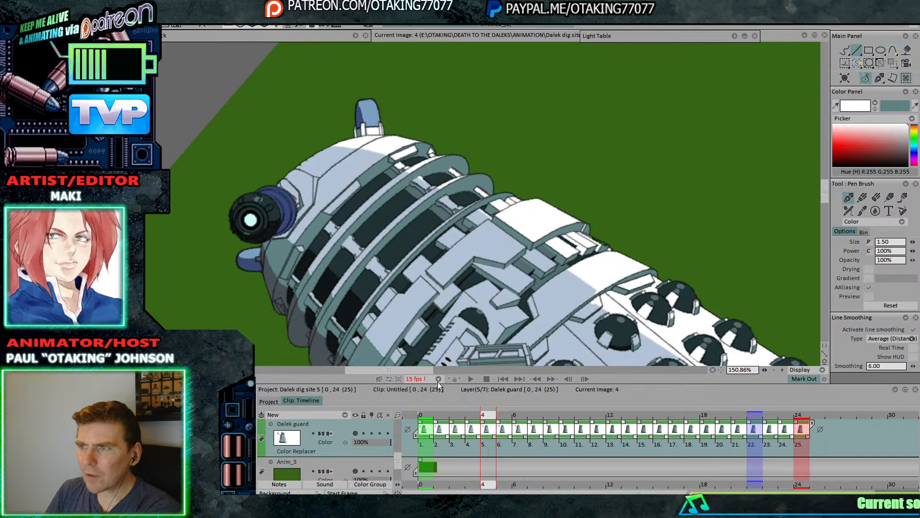
{"action": "key", "text": "Right"}
{"action": "key", "text": "Left"}
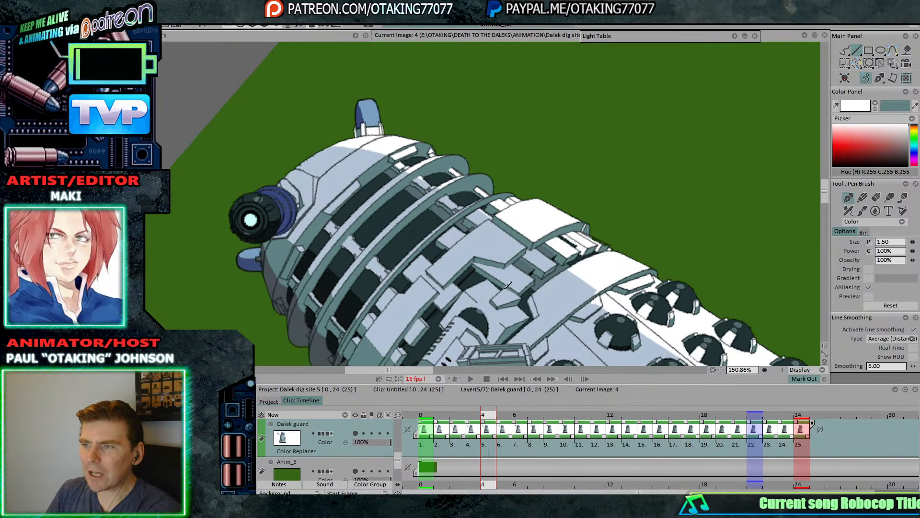
- Straighten the view, switch to the erasing paint bucket and examine the shoulder panels' white edges on frame 4
{"action": "left_click_drag", "start_coordinate": [706, 156], "coordinate": [685, 255]}
{"action": "left_click", "coordinate": [907, 51]}
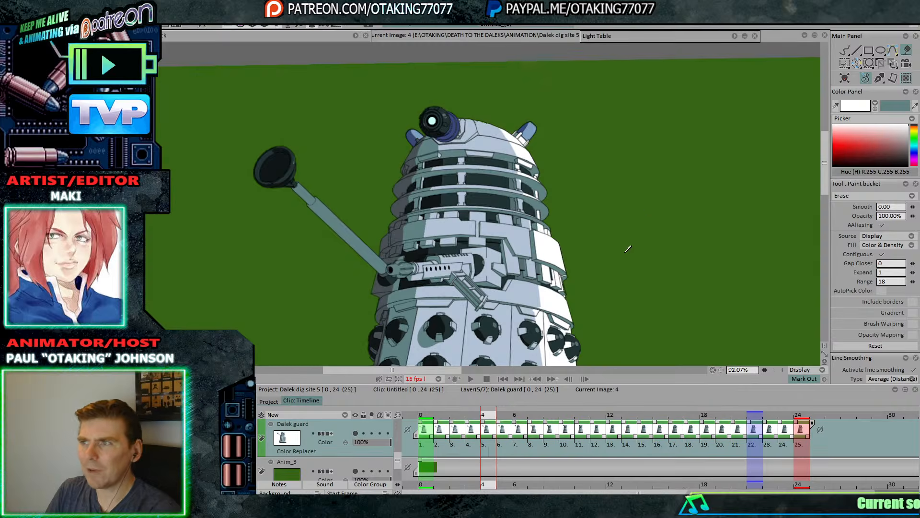
{"action": "scroll", "coordinate": [628, 249], "scroll_direction": "up", "scroll_amount": 5}
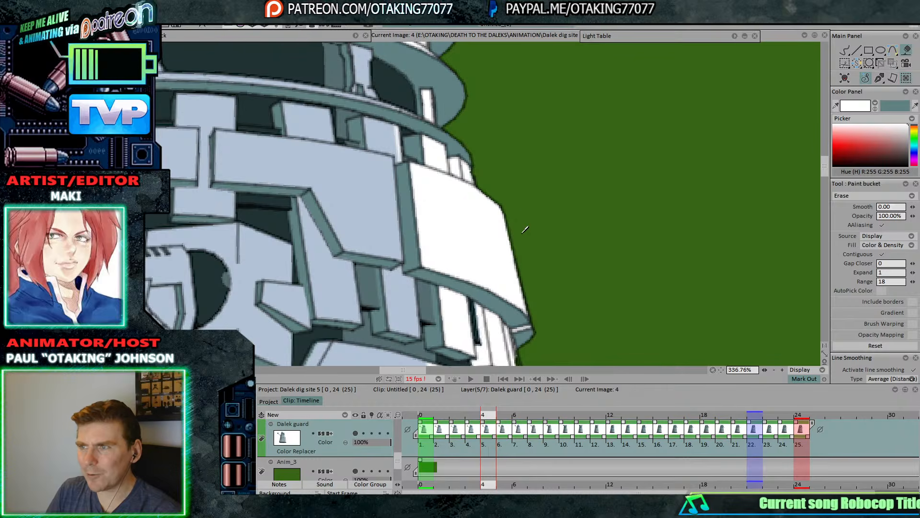
{"action": "scroll", "coordinate": [527, 239], "scroll_direction": "down", "scroll_amount": 3}
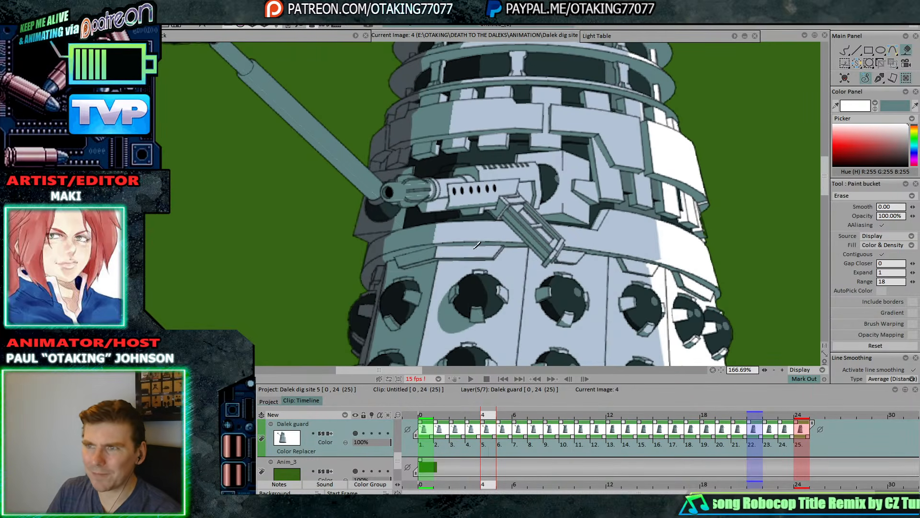
{"action": "scroll", "coordinate": [404, 233], "scroll_direction": "down", "scroll_amount": 2}
{"action": "scroll", "coordinate": [623, 253], "scroll_direction": "up", "scroll_amount": 6}
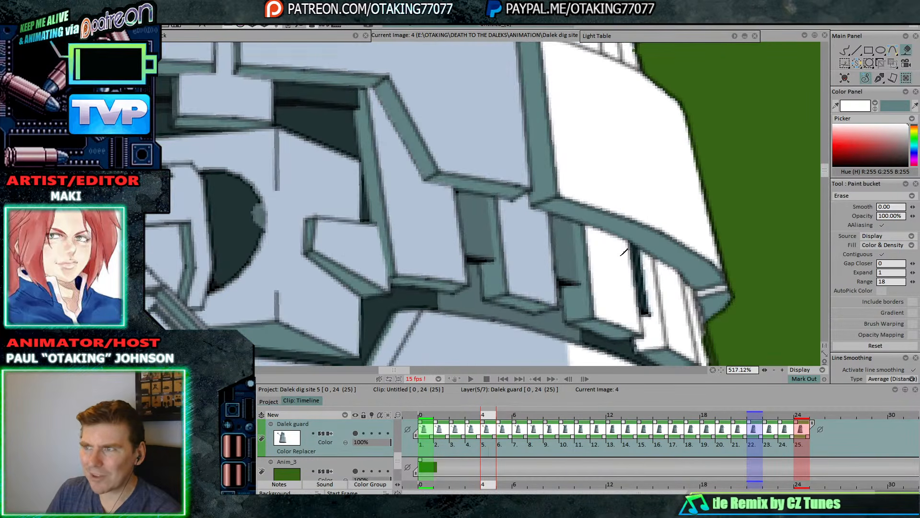
{"action": "scroll", "coordinate": [662, 228], "scroll_direction": "down", "scroll_amount": 5}
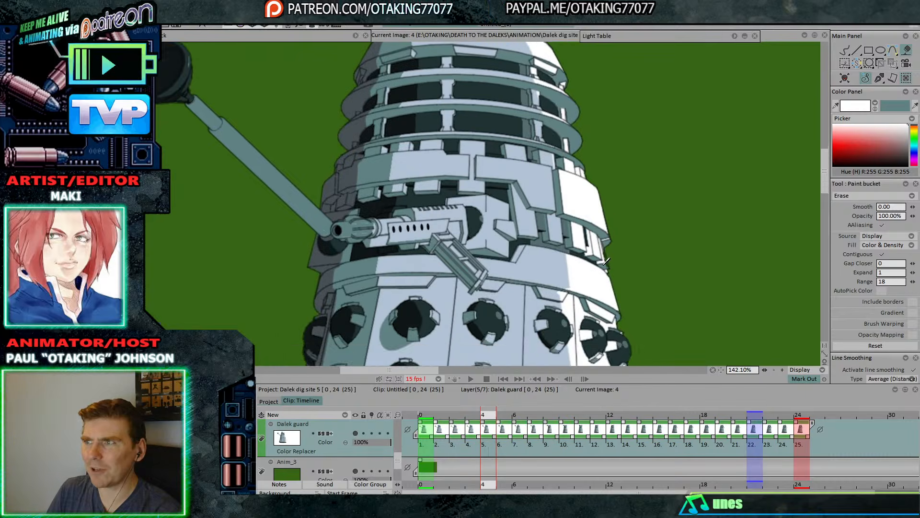
{"action": "scroll", "coordinate": [633, 283], "scroll_direction": "down", "scroll_amount": 1}
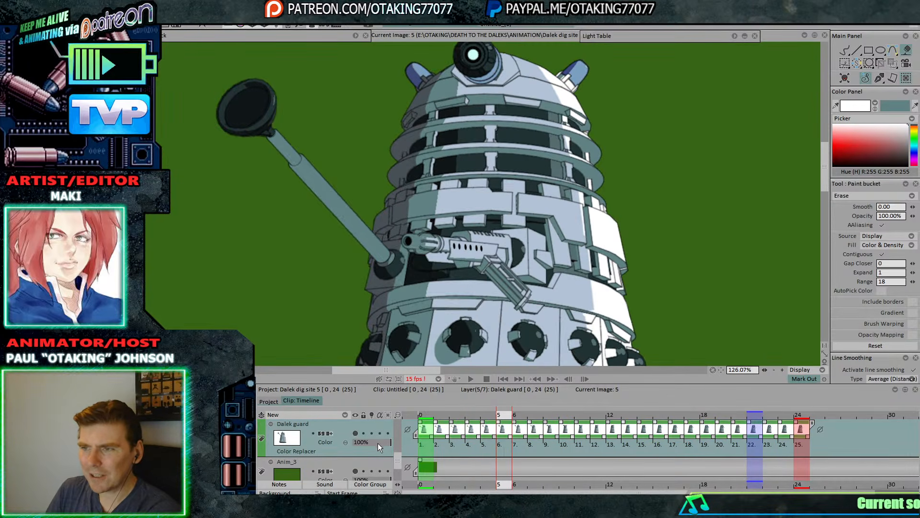
- Hide the green backdrop layer, check the frames around frames 9 and 10 against the rock background and play the animation
{"action": "left_click", "coordinate": [357, 470]}
{"action": "key", "text": "Right"}
{"action": "key", "text": "Right"}
{"action": "key", "text": "Right"}
{"action": "key", "text": "Right"}
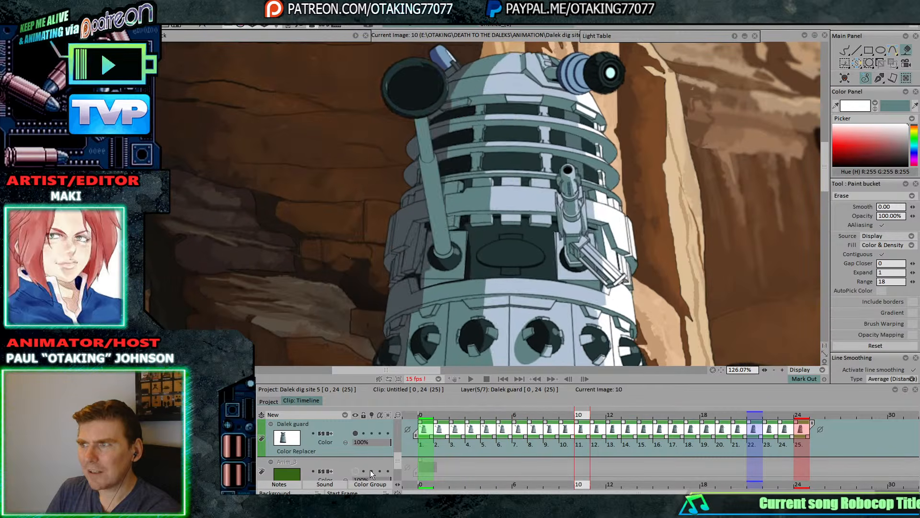
{"action": "key", "text": "Left"}
{"action": "key", "text": "Left"}
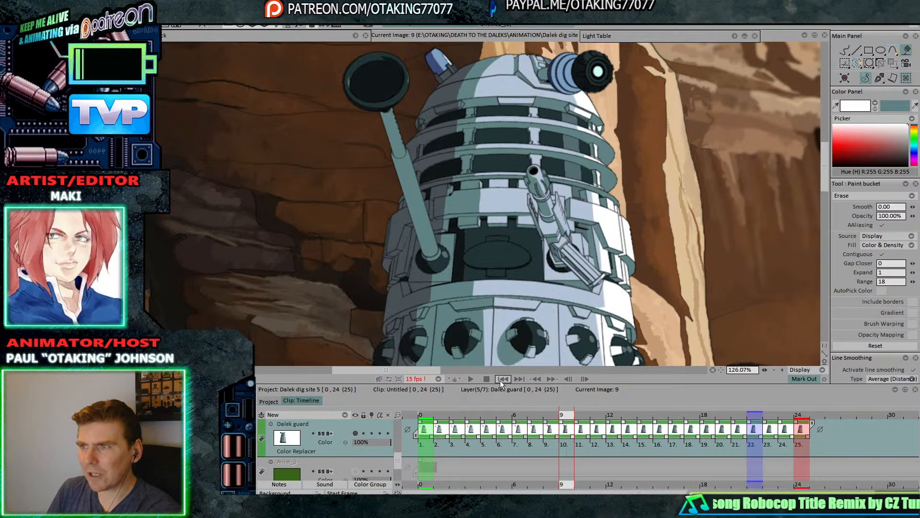
{"action": "left_click", "coordinate": [470, 379]}
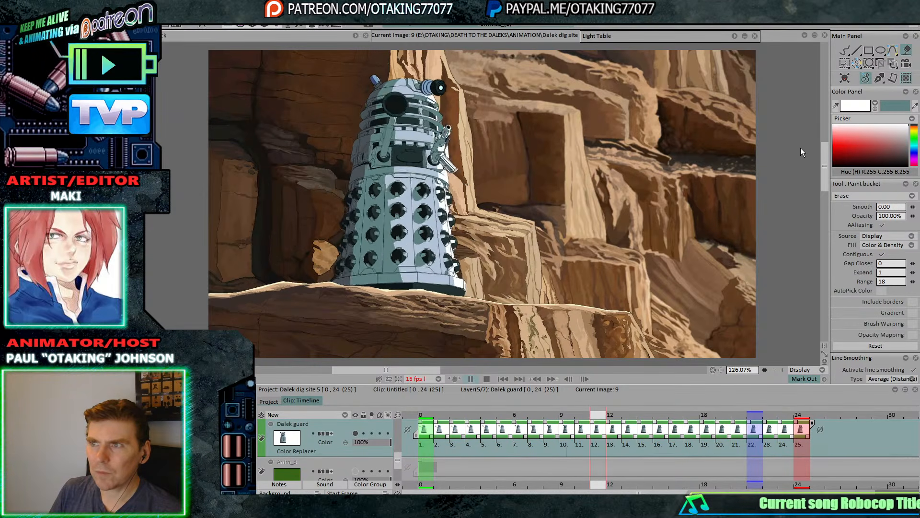
{"action": "left_click", "coordinate": [769, 186]}
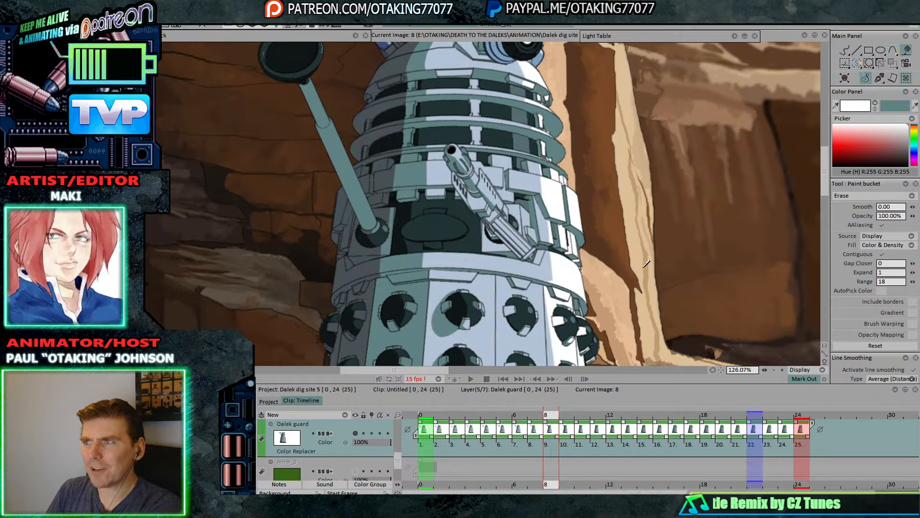
- Duplicate the Dalek guard layer, hide the lower copy and make the upper layer active
{"action": "scroll", "coordinate": [608, 243], "scroll_direction": "down", "scroll_amount": 1}
{"action": "scroll", "coordinate": [666, 245], "scroll_direction": "down", "scroll_amount": 1}
{"action": "left_click_drag", "start_coordinate": [609, 214], "coordinate": [620, 225]}
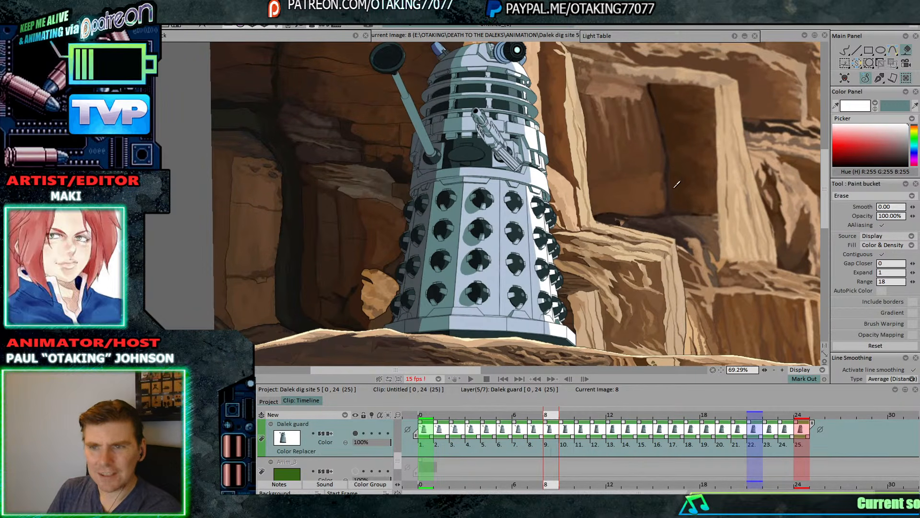
{"action": "right_click", "coordinate": [352, 423]}
{"action": "left_click", "coordinate": [411, 339]}
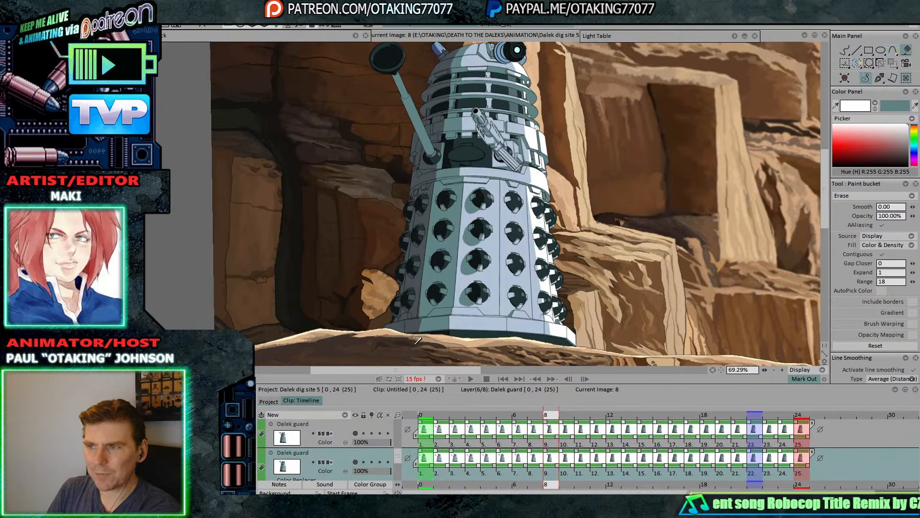
{"action": "left_click", "coordinate": [355, 461]}
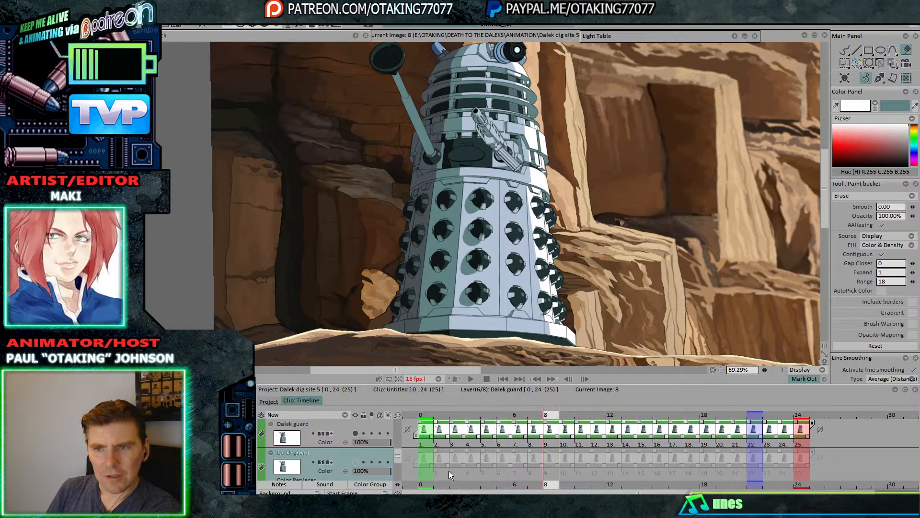
{"action": "left_click", "coordinate": [499, 445]}
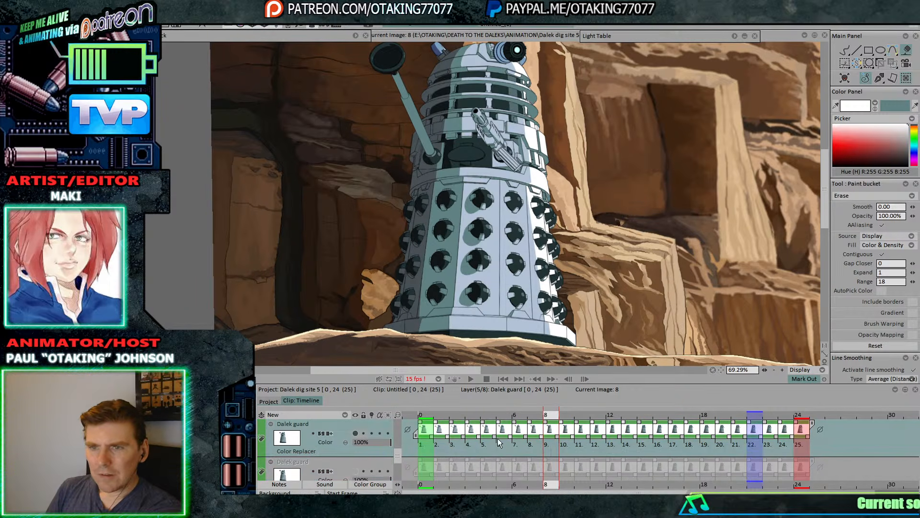
- Open the FX Stack, clear its existing effect and add a Color Keyer
{"action": "left_click", "coordinate": [355, 35]}
{"action": "left_click", "coordinate": [269, 48]}
{"action": "left_click", "coordinate": [285, 70]}
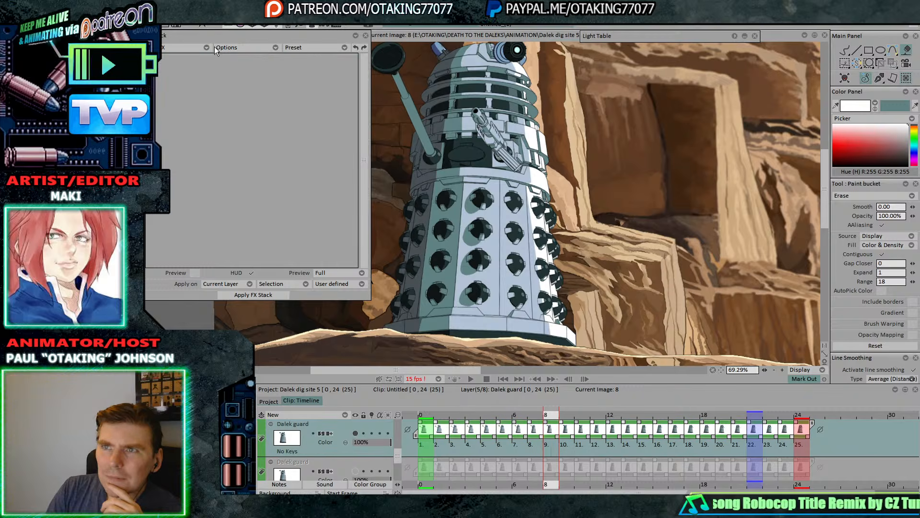
{"action": "left_click", "coordinate": [199, 47]}
{"action": "mouse_move", "coordinate": [239, 73]}
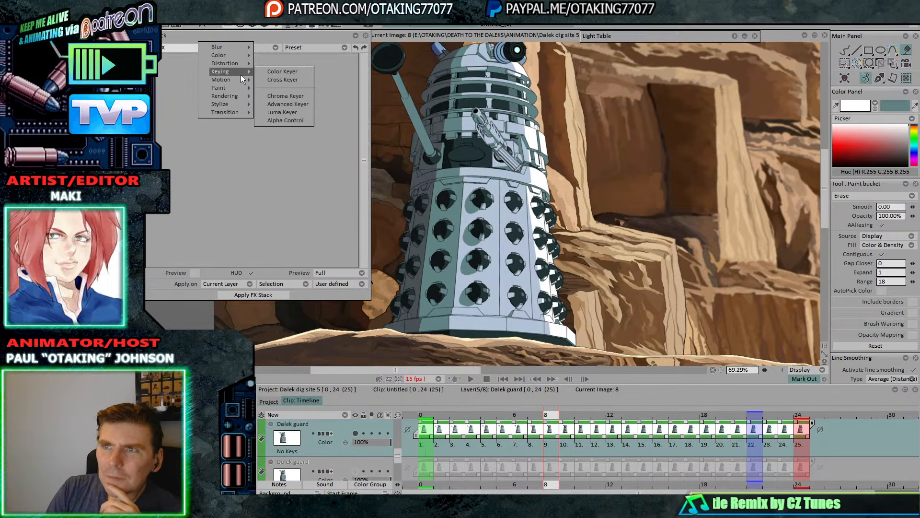
{"action": "left_click", "coordinate": [296, 72]}
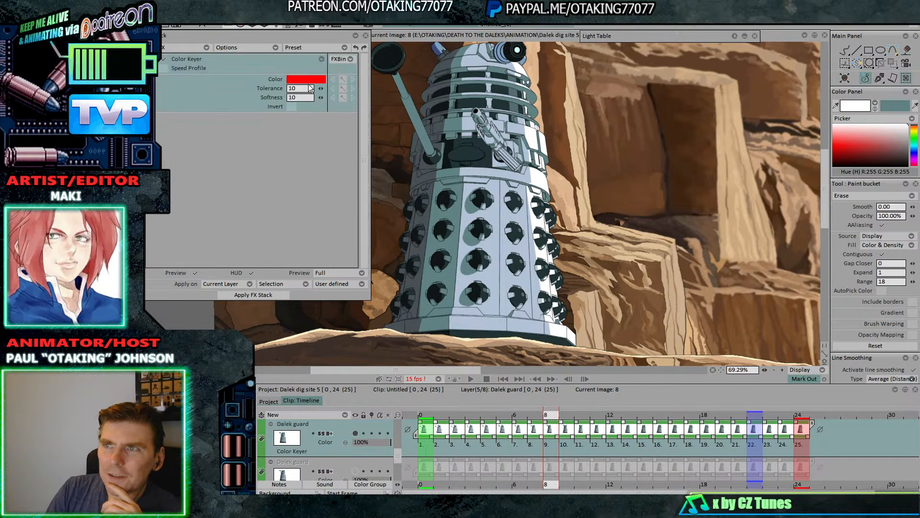
- Sample the Dalek's white highlight as the Color Keyer's colour and set the tolerance to 19
{"action": "left_click", "coordinate": [536, 139]}
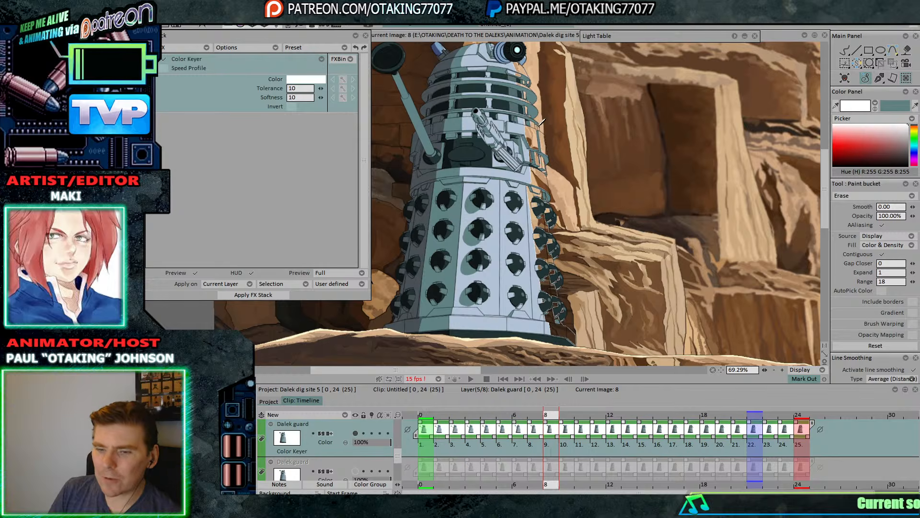
{"action": "scroll", "coordinate": [532, 130], "scroll_direction": "up", "scroll_amount": 5}
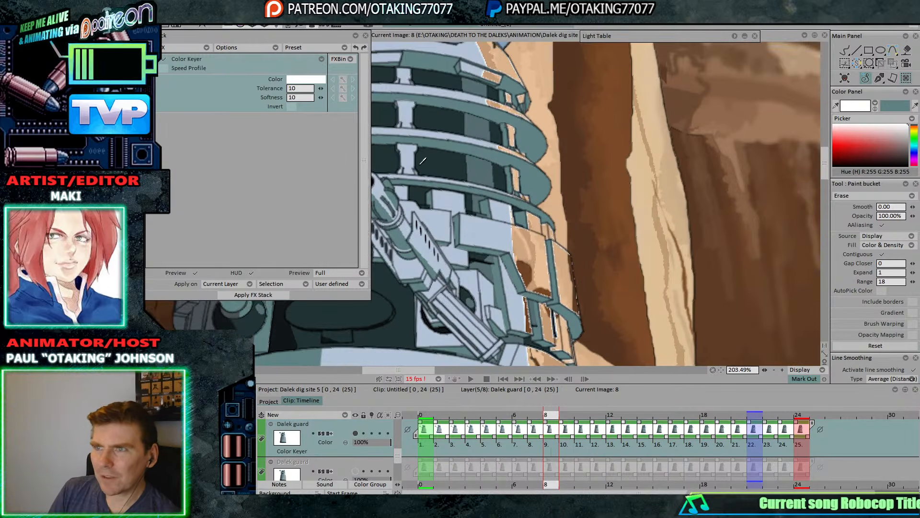
{"action": "left_click_drag", "start_coordinate": [321, 88], "coordinate": [335, 88]}
{"action": "scroll", "coordinate": [635, 196], "scroll_direction": "down", "scroll_amount": 2}
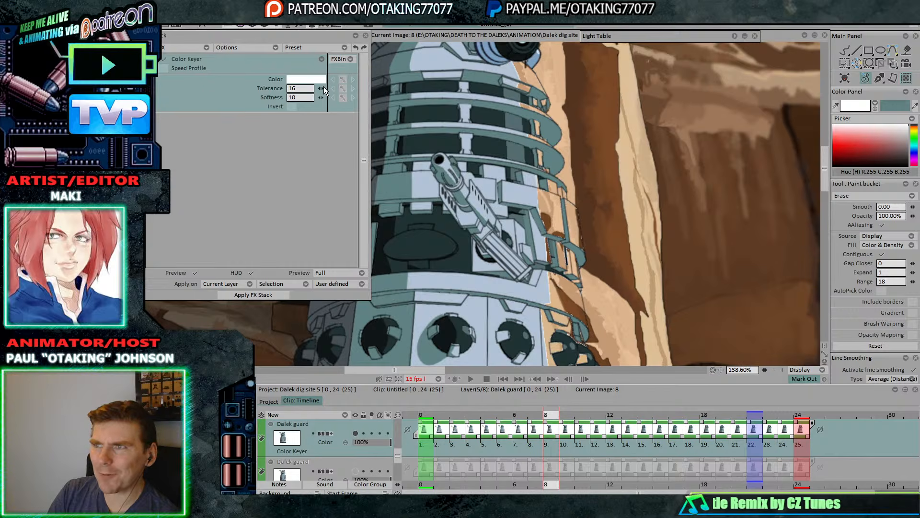
{"action": "left_click_drag", "start_coordinate": [321, 88], "coordinate": [326, 88]}
- Select all images of the upper Dalek guard layer and apply the Color Keyer to them
{"action": "scroll", "coordinate": [551, 216], "scroll_direction": "down", "scroll_amount": 2}
{"action": "right_click", "coordinate": [554, 429]}
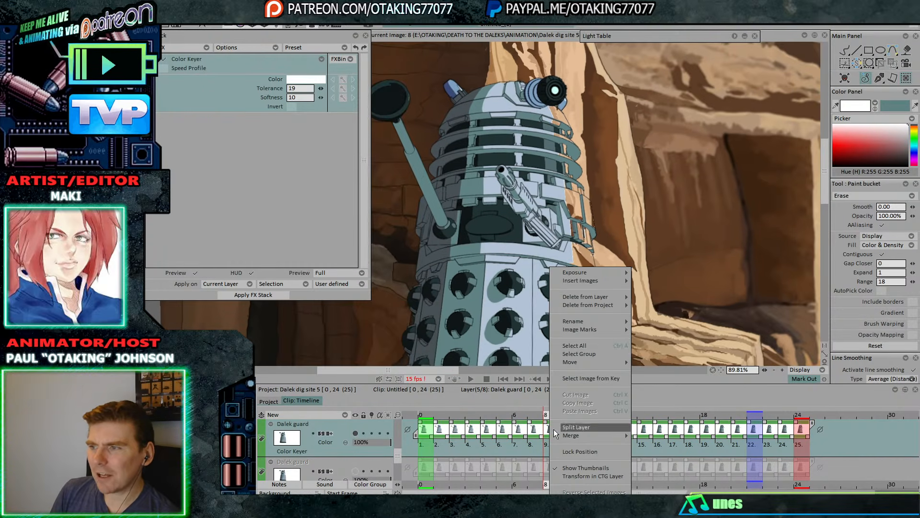
{"action": "left_click", "coordinate": [614, 346]}
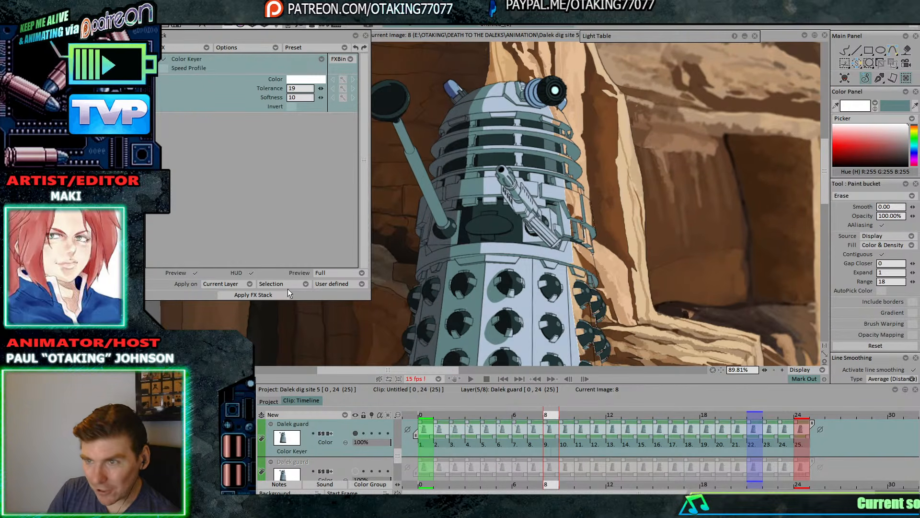
{"action": "left_click", "coordinate": [274, 295]}
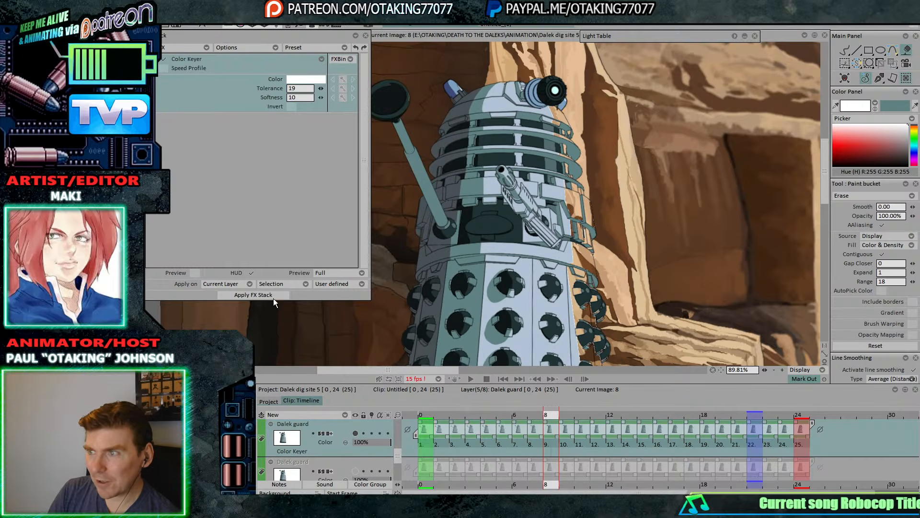
- Set the hidden Dalek guard copy's blending mode to Color and duplicate that layer
{"action": "left_click", "coordinate": [347, 467]}
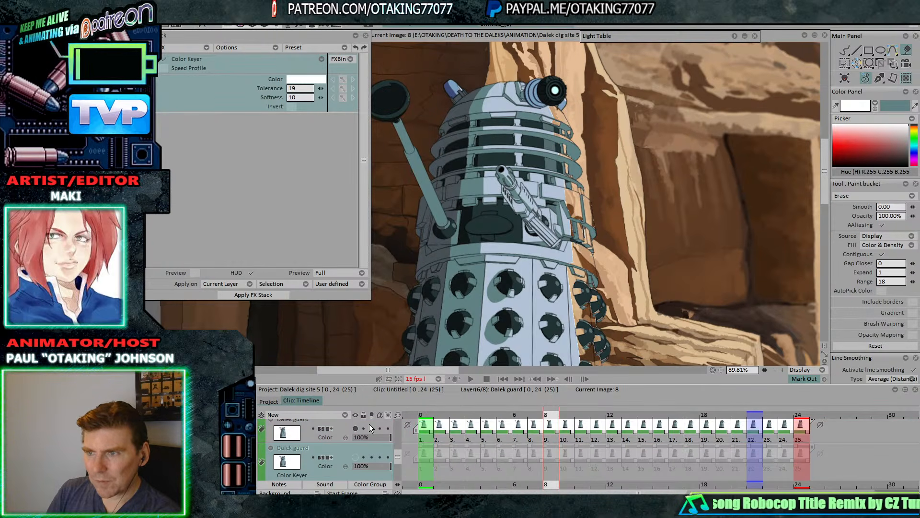
{"action": "left_click", "coordinate": [333, 464]}
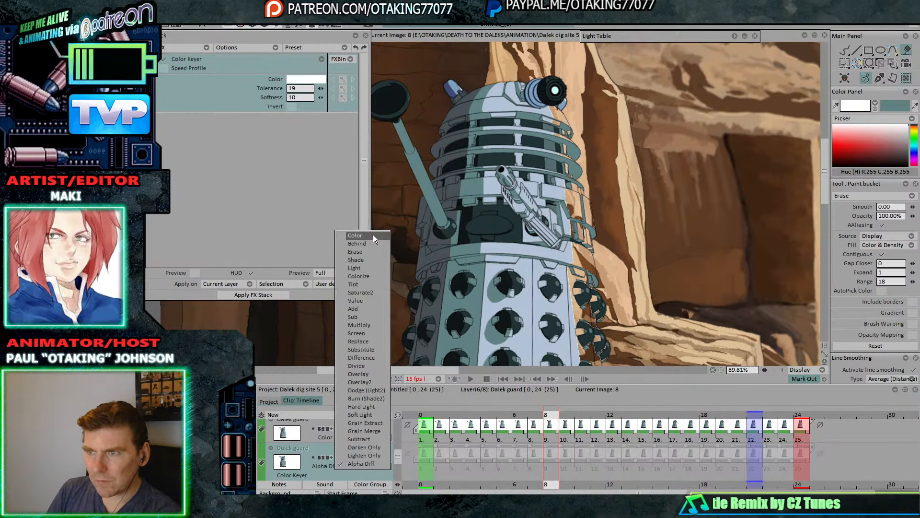
{"action": "left_click", "coordinate": [372, 235]}
{"action": "right_click", "coordinate": [349, 444]}
{"action": "left_click", "coordinate": [398, 339]}
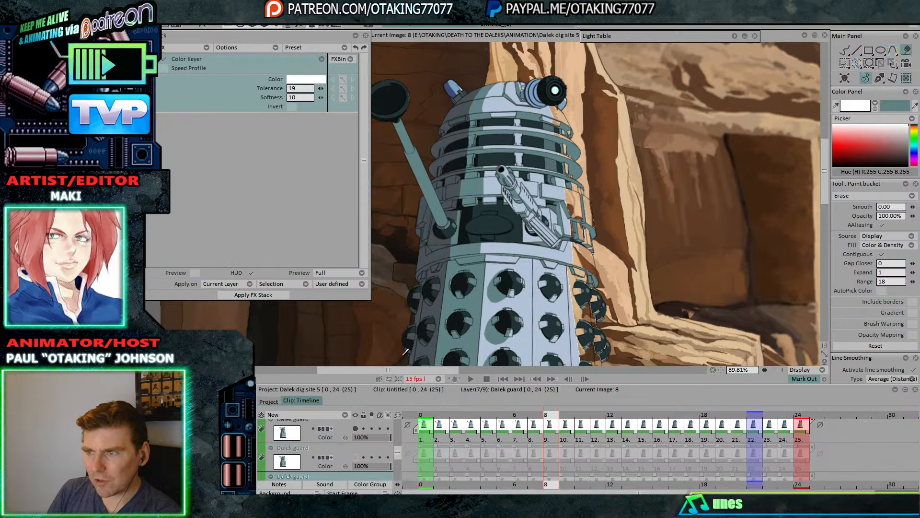
- Hide the keyed Dalek guard layer, turn on its stencil and show the Dalek guard copy beneath it
{"action": "left_click", "coordinate": [355, 428]}
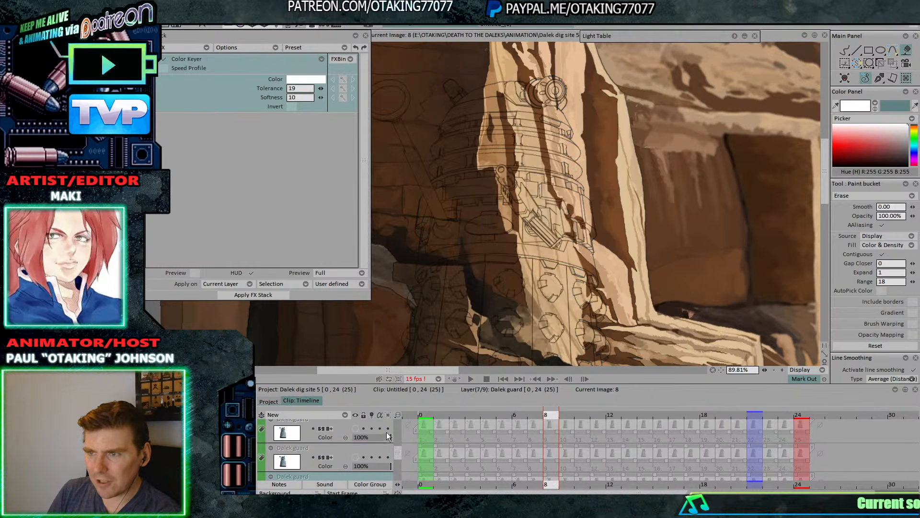
{"action": "left_click", "coordinate": [388, 428]}
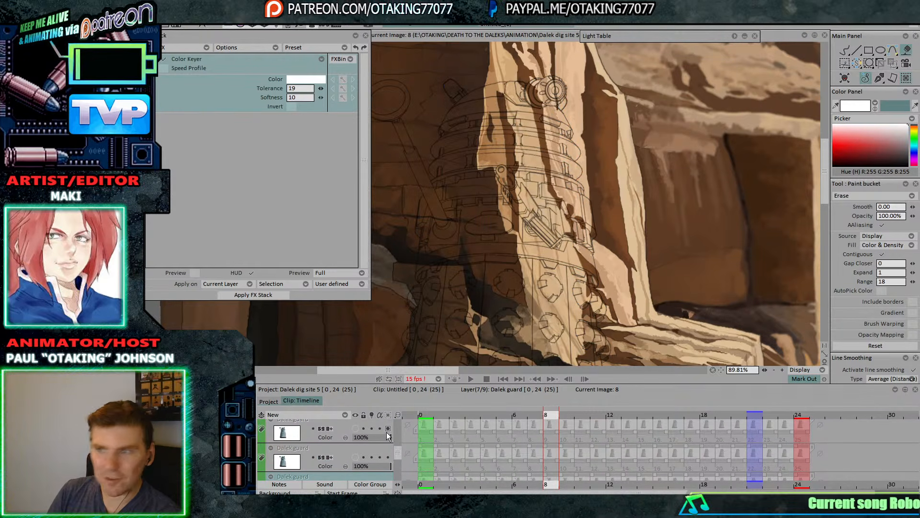
{"action": "left_click", "coordinate": [355, 457]}
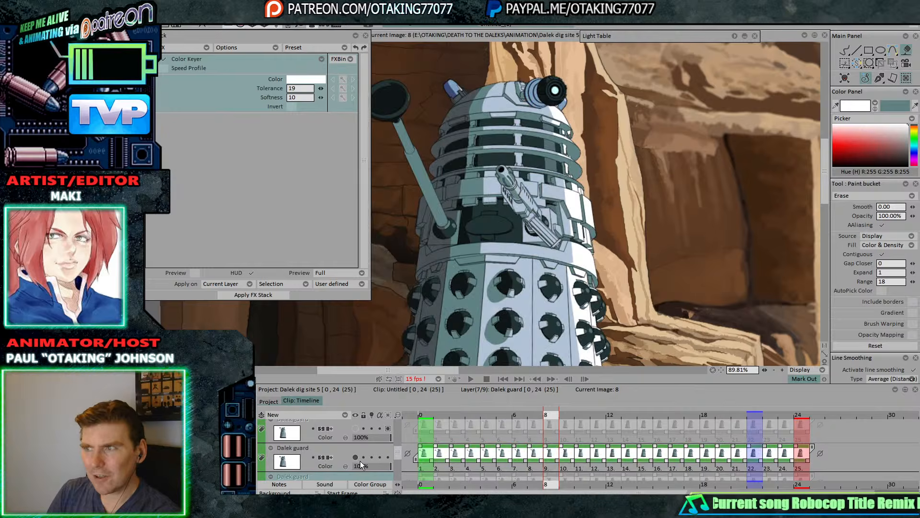
- Select all images of the visible Dalek guard copy and clear them through the stencil, keeping only the white highlights
{"action": "right_click", "coordinate": [569, 459]}
{"action": "left_click", "coordinate": [610, 344]}
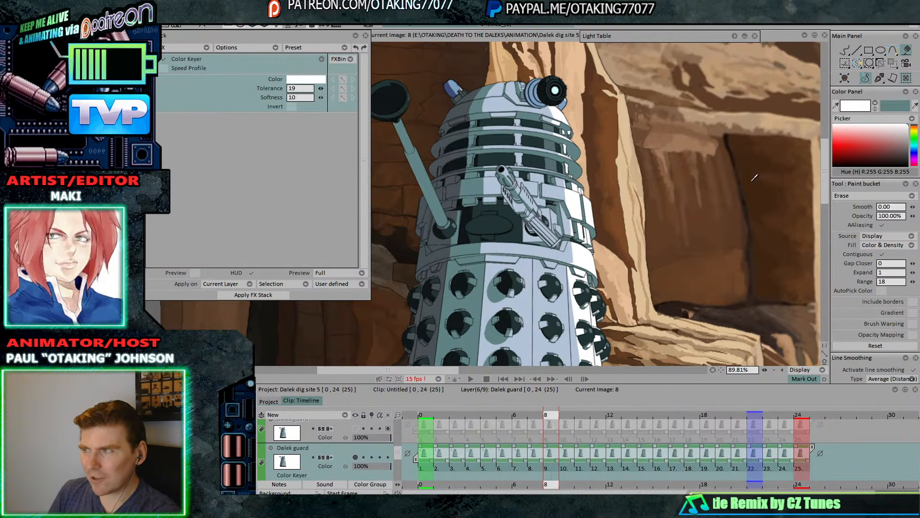
{"action": "left_click", "coordinate": [845, 76]}
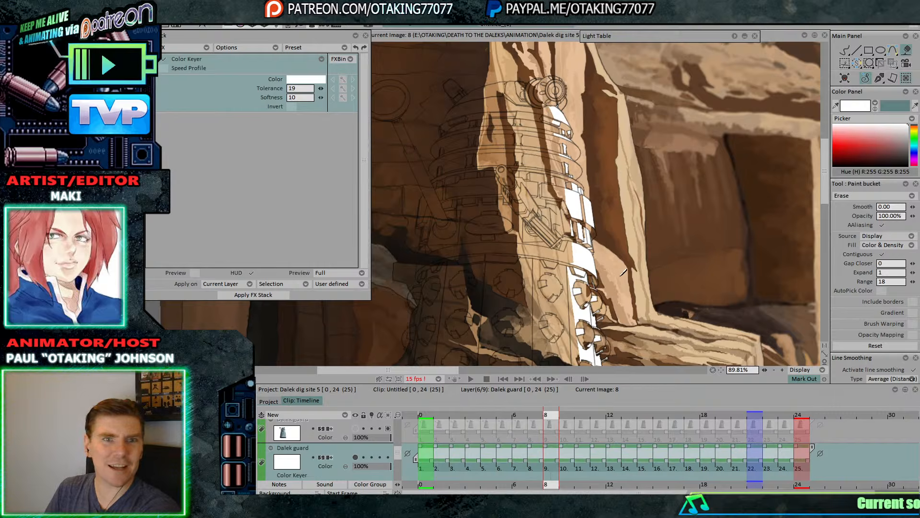
{"action": "scroll", "coordinate": [571, 160], "scroll_direction": "up", "scroll_amount": 3}
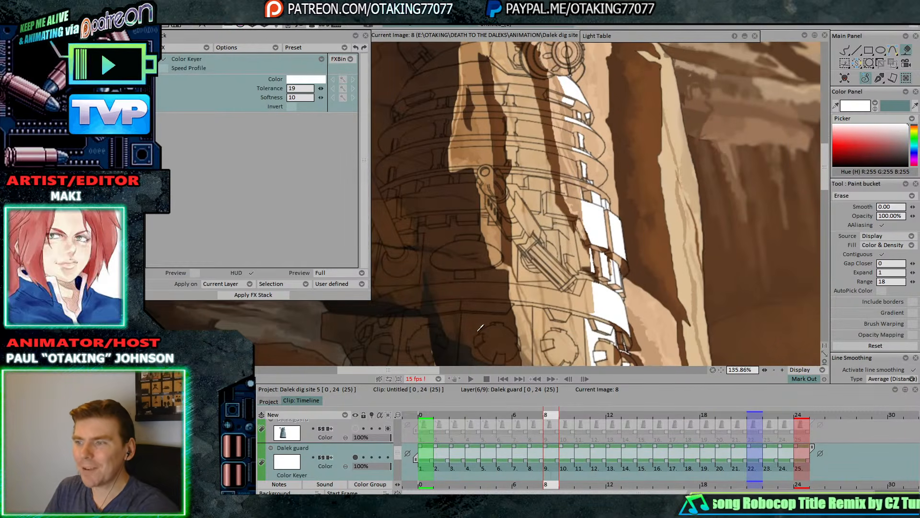
- Delete the hidden keyed Dalek guard layer and show the full-color Dalek guard layer beneath the white highlights
{"action": "left_click", "coordinate": [354, 422]}
{"action": "right_click", "coordinate": [354, 422]}
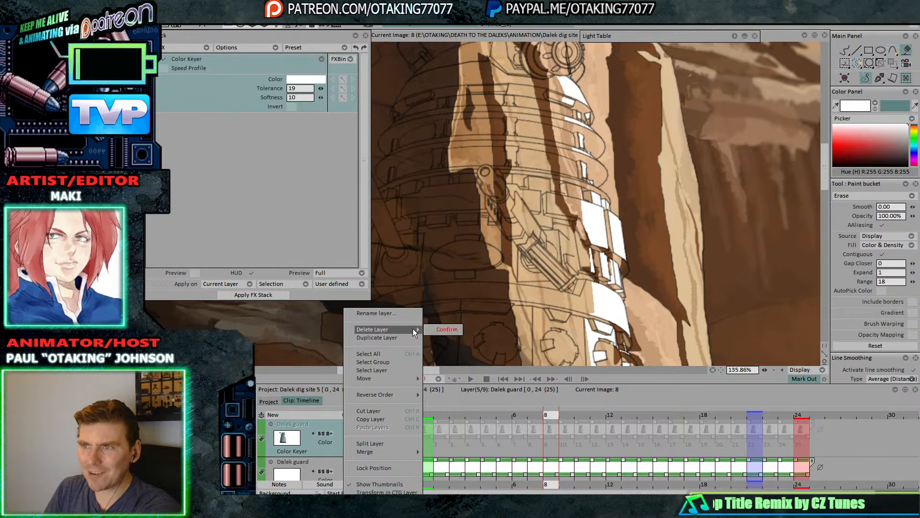
{"action": "left_click", "coordinate": [450, 329]}
{"action": "left_click", "coordinate": [355, 470]}
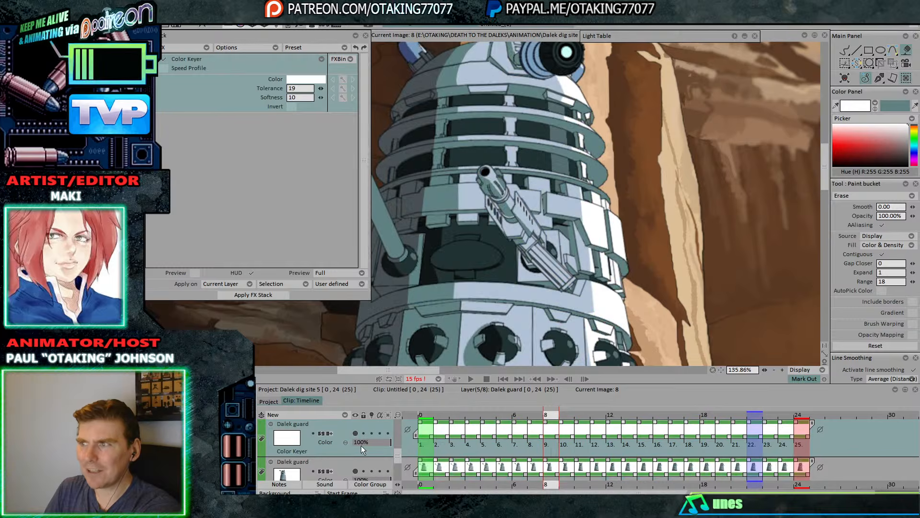
- Check the white highlights layer by toggling its visibility and set its color group to White
{"action": "left_click", "coordinate": [355, 433]}
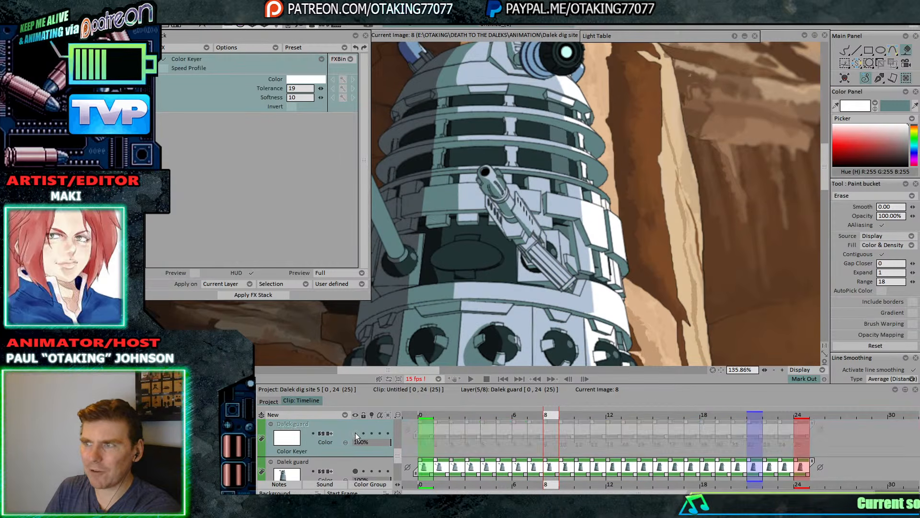
{"action": "left_click", "coordinate": [356, 432]}
{"action": "left_click", "coordinate": [264, 430]}
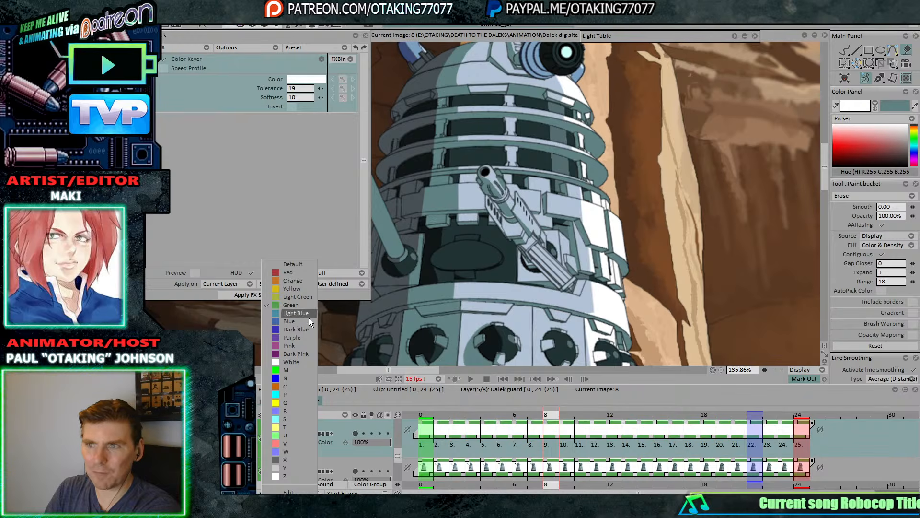
{"action": "left_click", "coordinate": [305, 362]}
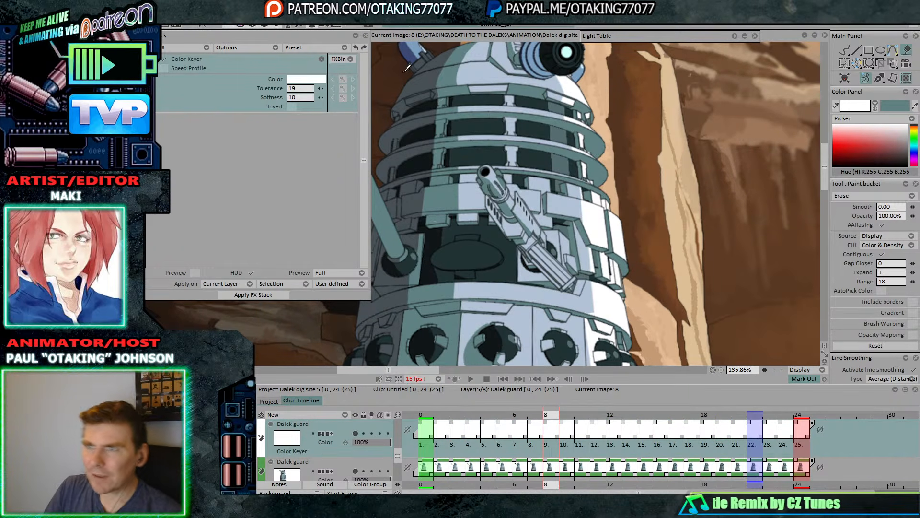
- Add a Glow effect to the highlights layer, set its color to white and check it on image 20
{"action": "left_click", "coordinate": [194, 47]}
{"action": "mouse_move", "coordinate": [242, 103]}
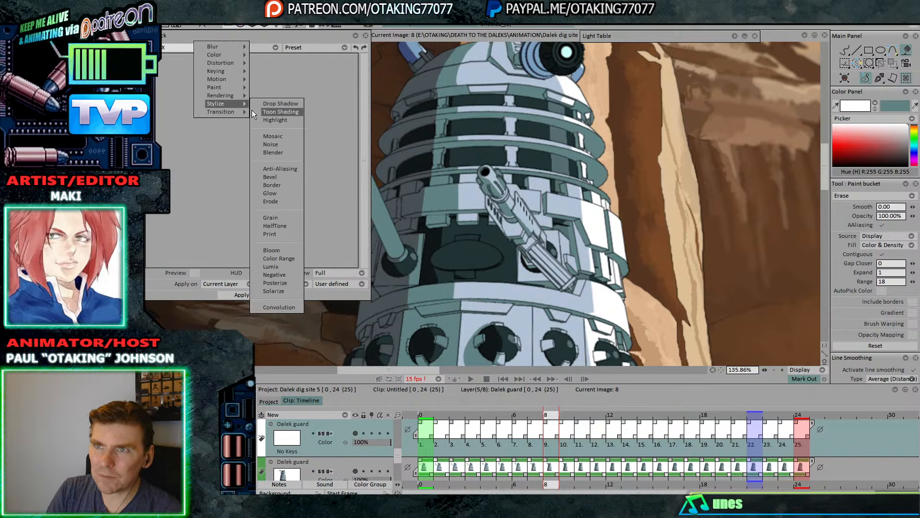
{"action": "left_click", "coordinate": [288, 193]}
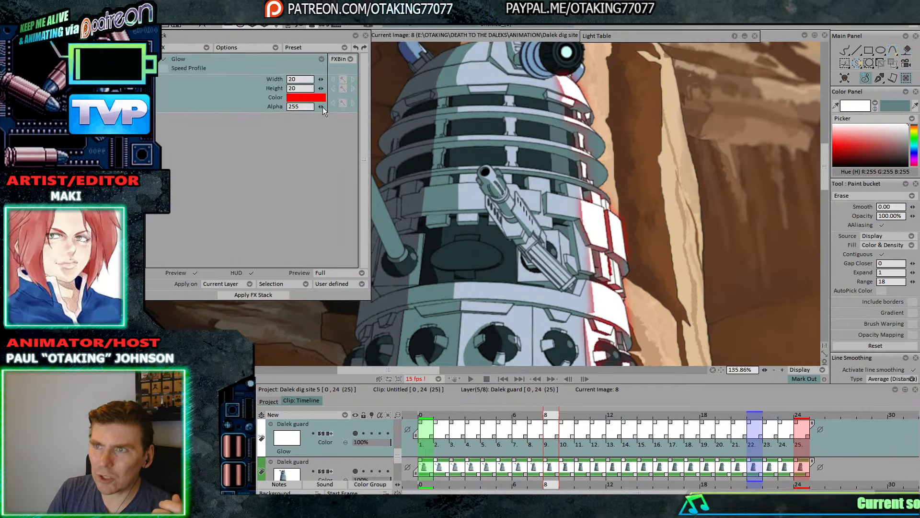
{"action": "left_click", "coordinate": [322, 98]}
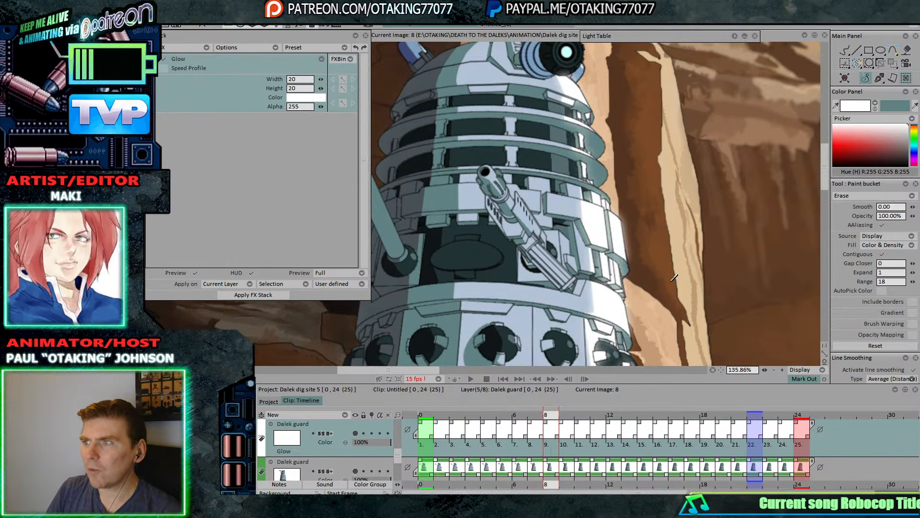
{"action": "scroll", "coordinate": [712, 238], "scroll_direction": "down", "scroll_amount": 5}
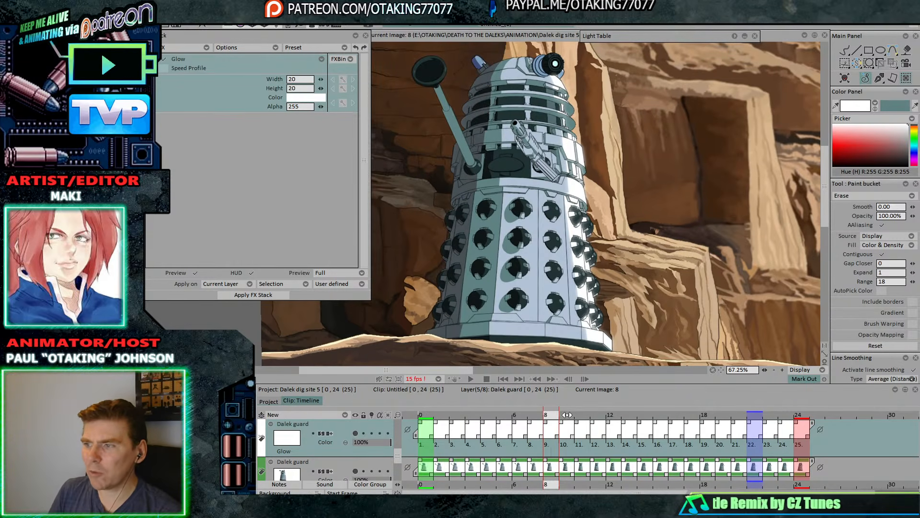
{"action": "left_click_drag", "start_coordinate": [551, 415], "coordinate": [733, 411]}
- Duplicate the Glow effect, set the first one to width 12 and height 13, and apply the FX stack to all images of the highlights layer
{"action": "left_click", "coordinate": [322, 60]}
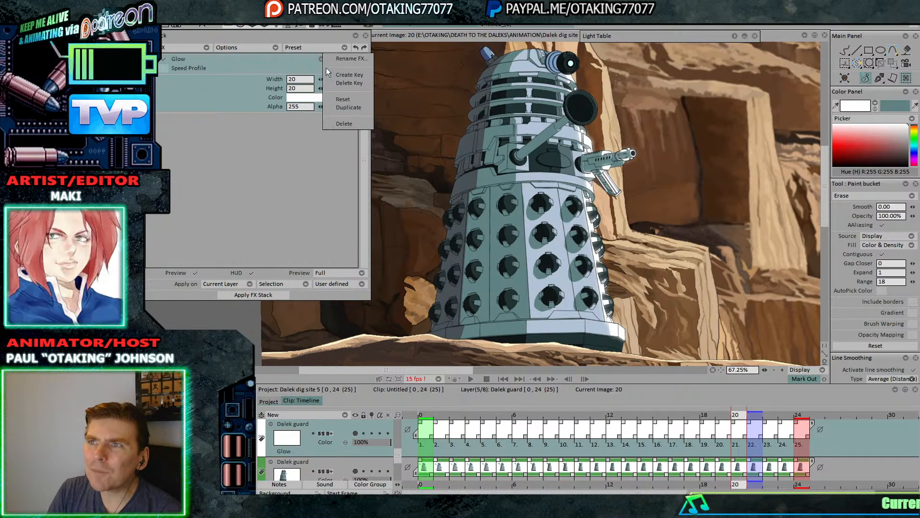
{"action": "left_click", "coordinate": [352, 105]}
{"action": "left_click_drag", "start_coordinate": [321, 79], "coordinate": [311, 80]}
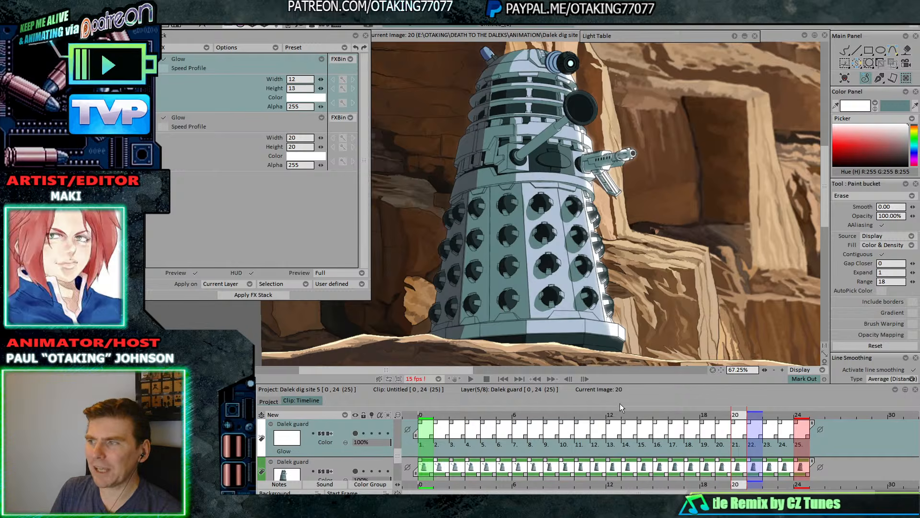
{"action": "right_click", "coordinate": [526, 428]}
{"action": "left_click", "coordinate": [551, 355]}
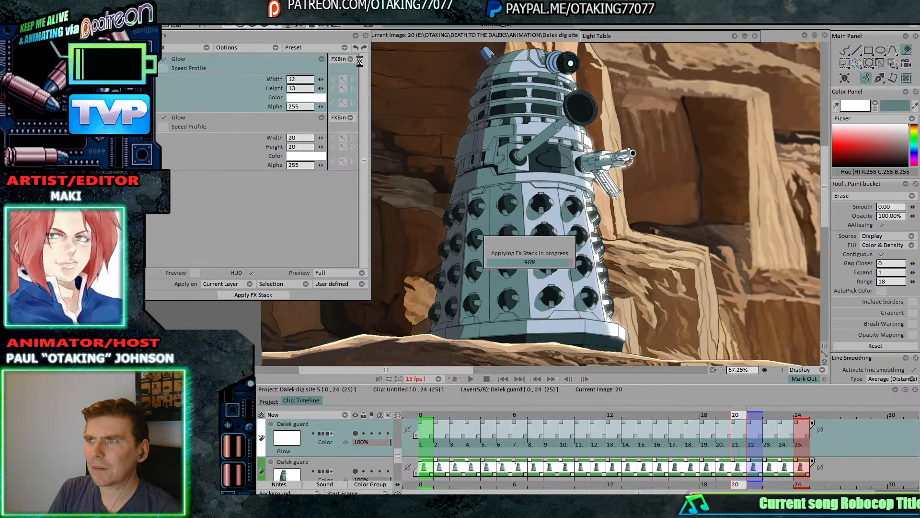
{"action": "left_click", "coordinate": [355, 36]}
- Return to the first image and play the Dalek guard animation to review the glowing highlights
{"action": "key", "text": "Left"}
{"action": "key", "text": "Left"}
{"action": "key", "text": "Left"}
{"action": "key", "text": "Left"}
{"action": "key", "text": "Left"}
{"action": "key", "text": "Left"}
{"action": "key", "text": "Left"}
{"action": "key", "text": "Left"}
{"action": "key", "text": "Left"}
{"action": "key", "text": "Left"}
{"action": "key", "text": "Left"}
{"action": "key", "text": "Left"}
{"action": "key", "text": "Left"}
{"action": "key", "text": "Left"}
{"action": "key", "text": "Left"}
{"action": "key", "text": "Left"}
{"action": "key", "text": "Left"}
{"action": "key", "text": "Left"}
{"action": "key", "text": "Left"}
{"action": "key", "text": "Left"}
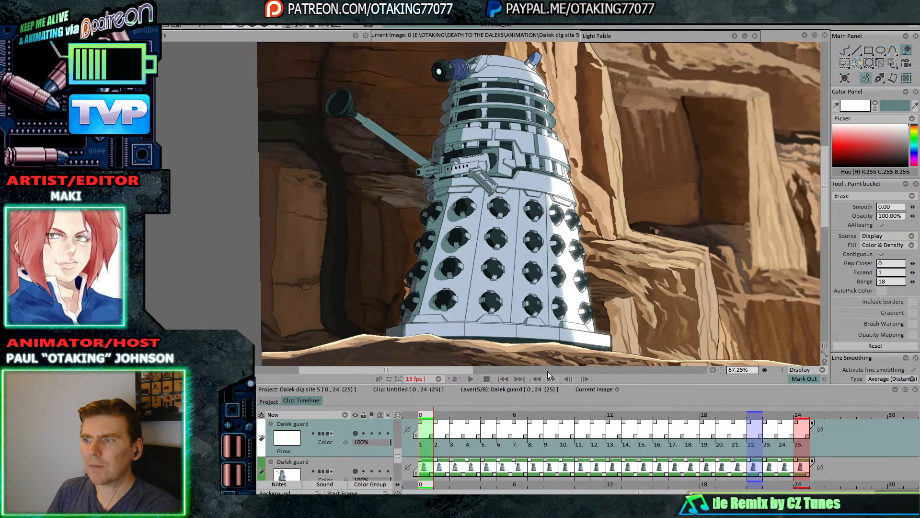
{"action": "left_click", "coordinate": [471, 379]}
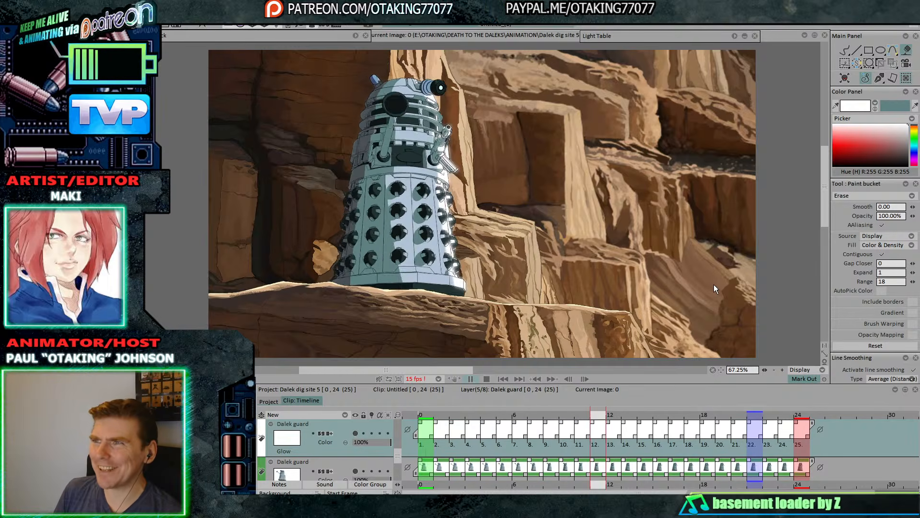
{"action": "key", "text": "Return"}
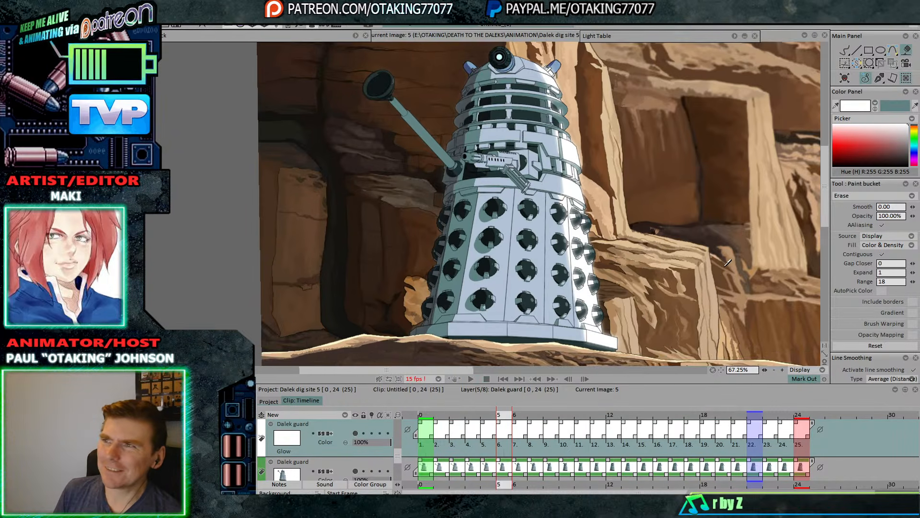
- Replay the animation and examine the highlight glow around the Dalek's body and gun from image 17 to image 23
{"action": "left_click_drag", "start_coordinate": [725, 264], "coordinate": [655, 267]}
{"action": "scroll", "coordinate": [690, 275], "scroll_direction": "down", "scroll_amount": 1}
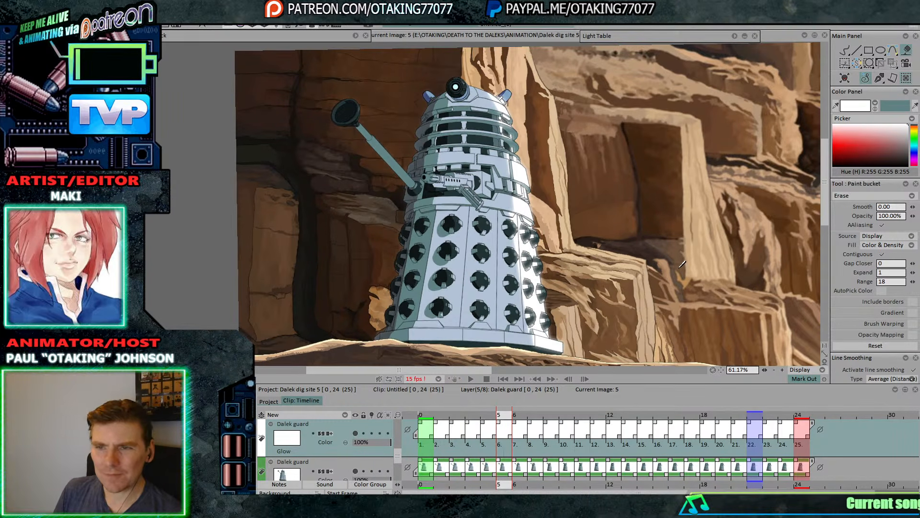
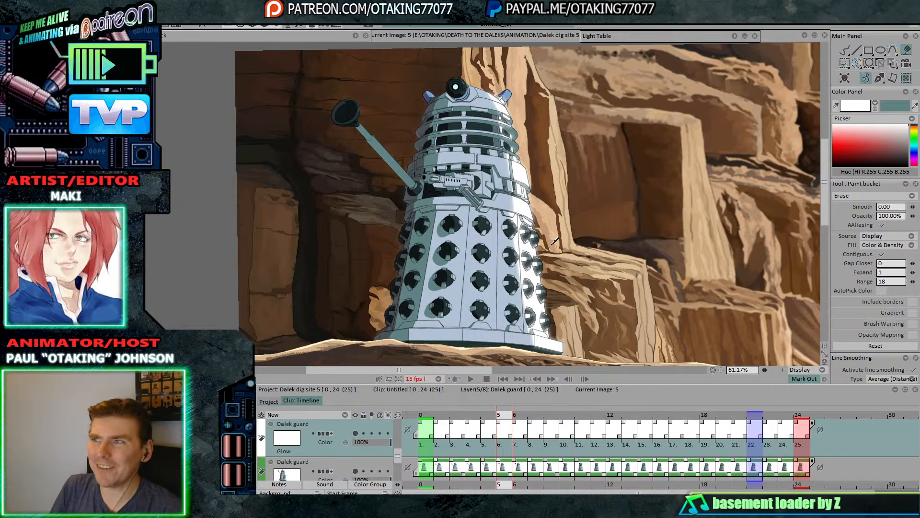
{"action": "left_click", "coordinate": [473, 379]}
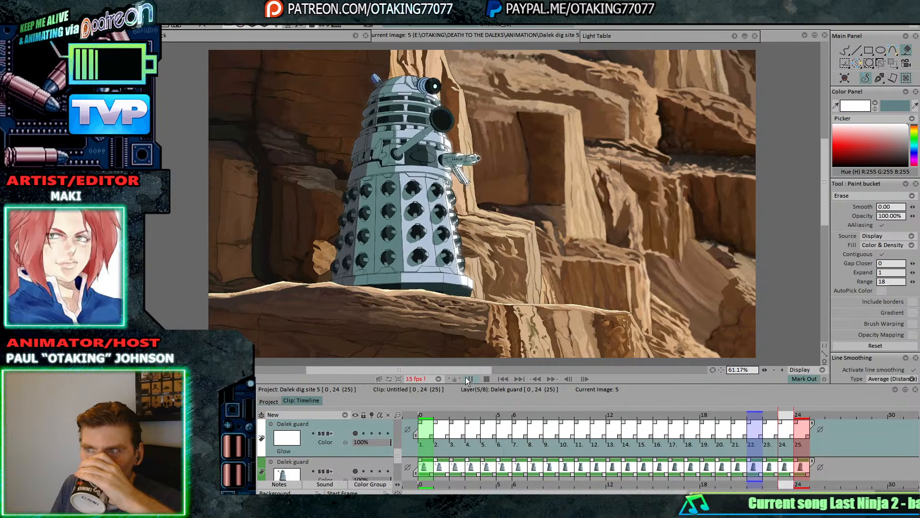
{"action": "left_click", "coordinate": [616, 279]}
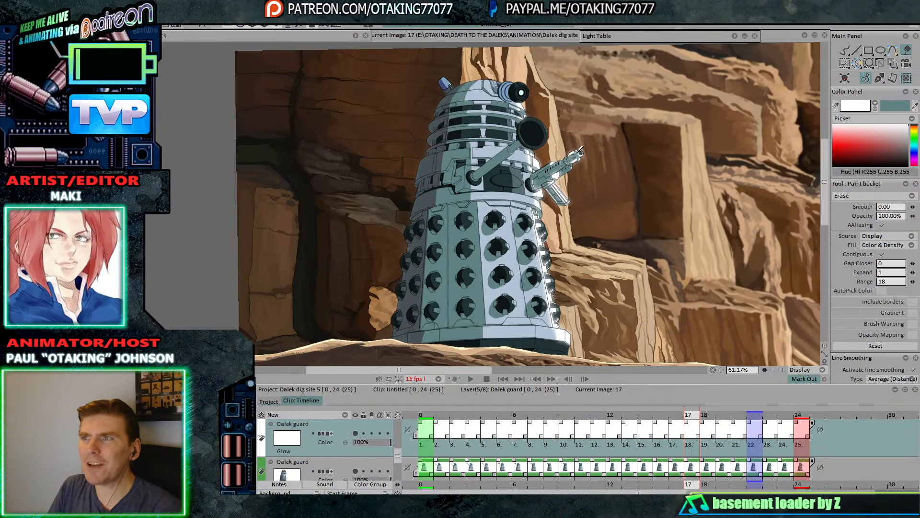
{"action": "scroll", "coordinate": [649, 190], "scroll_direction": "up", "scroll_amount": 3}
{"action": "left_click_drag", "start_coordinate": [649, 191], "coordinate": [678, 239]}
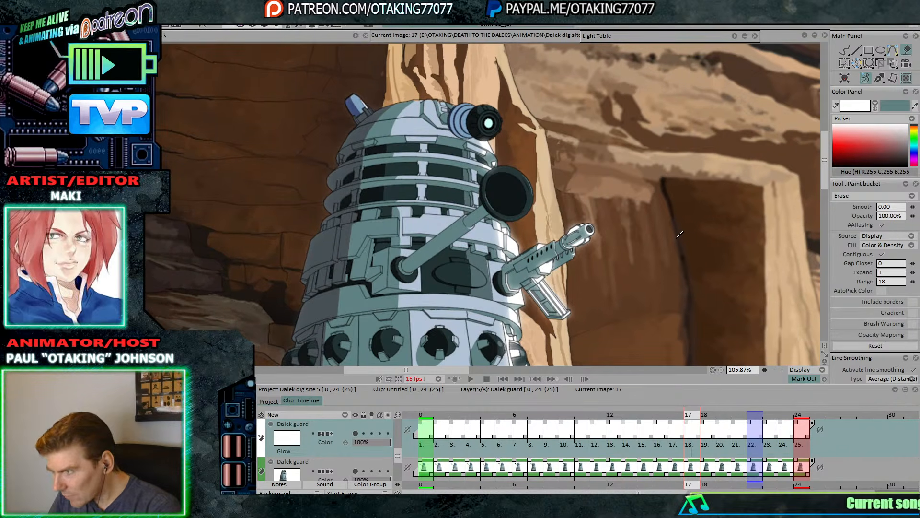
{"action": "scroll", "coordinate": [683, 230], "scroll_direction": "down", "scroll_amount": 4}
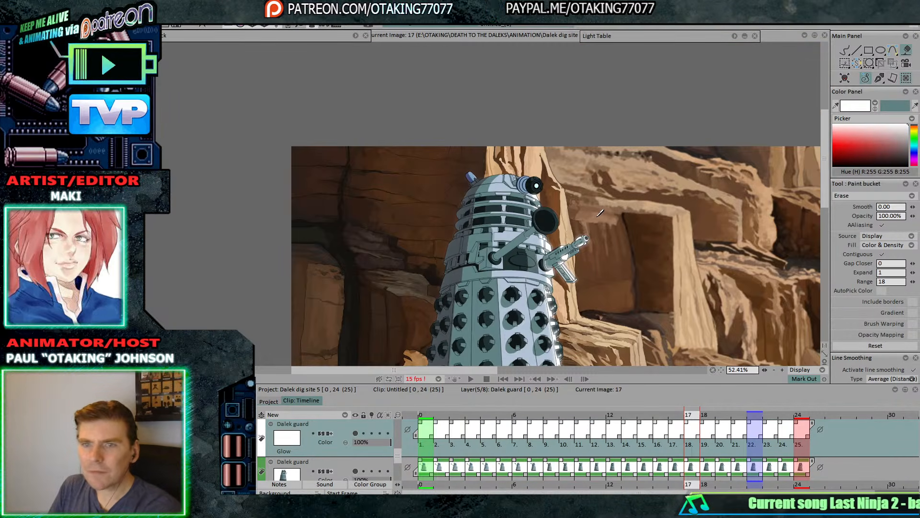
{"action": "key", "text": "Right"}
{"action": "key", "text": "Right"}
{"action": "key", "text": "Right"}
{"action": "key", "text": "Right"}
{"action": "key", "text": "Right"}
{"action": "key", "text": "Right"}
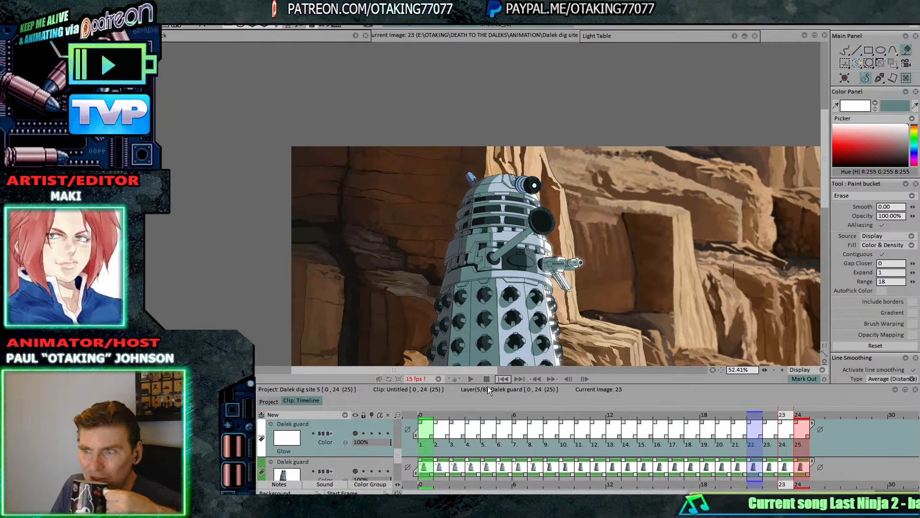
- Check the full-color Dalek guard layer's visibility and duplicate that layer twice
{"action": "left_click", "coordinate": [355, 471]}
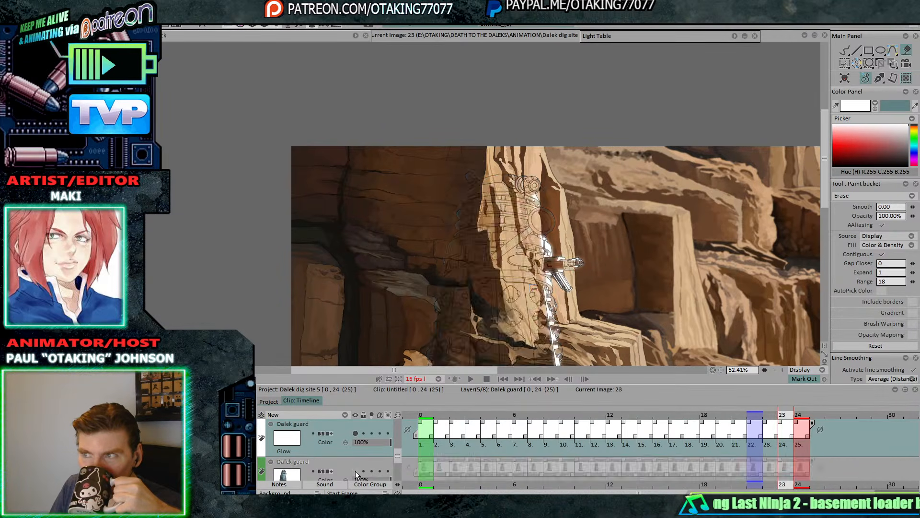
{"action": "left_click", "coordinate": [355, 470]}
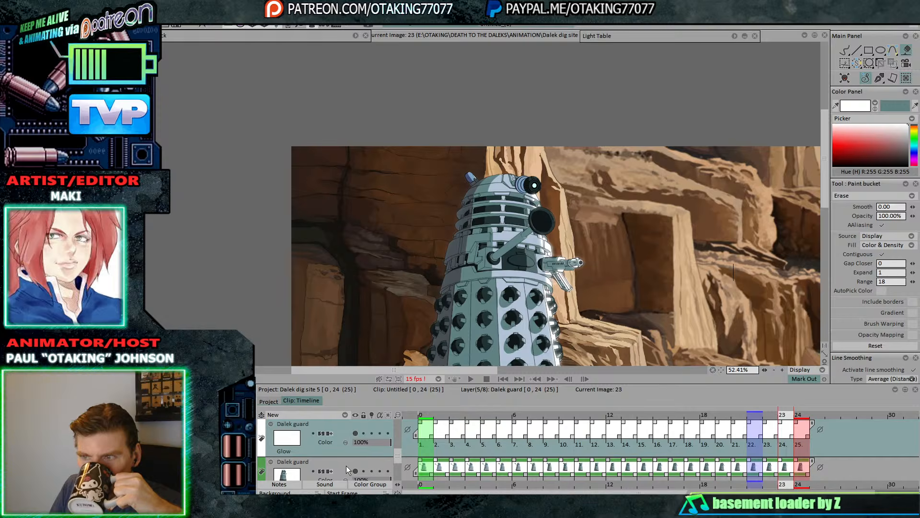
{"action": "right_click", "coordinate": [341, 453]}
{"action": "left_click", "coordinate": [396, 338]}
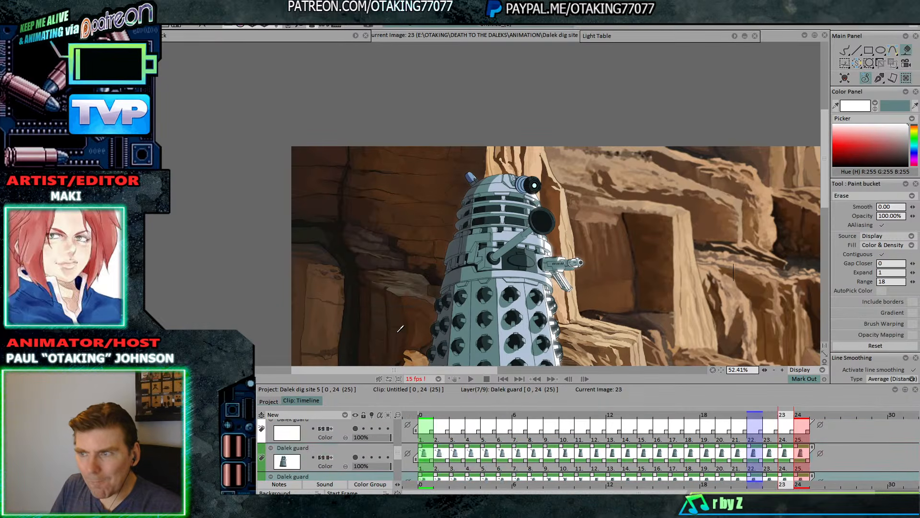
{"action": "right_click", "coordinate": [341, 450]}
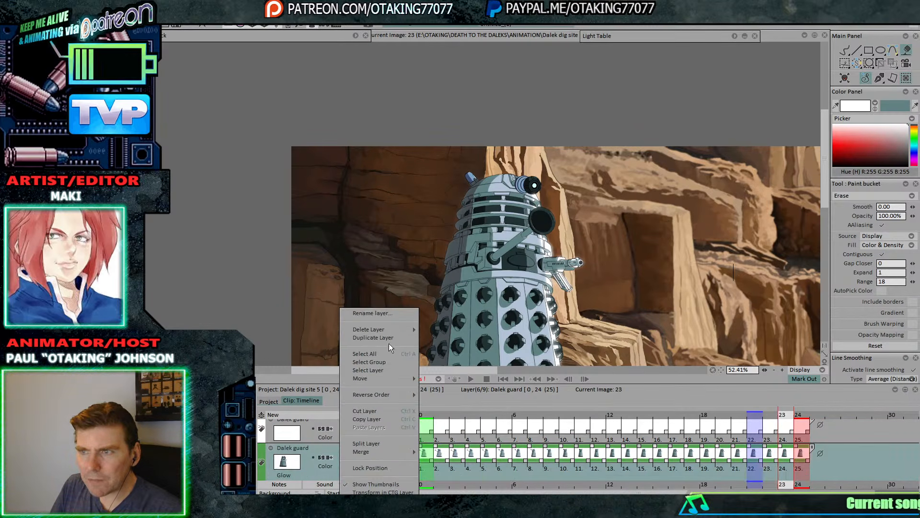
{"action": "left_click", "coordinate": [389, 343]}
- Hide the white highlights layer and the lower Dalek guard copies, keeping only the uppermost full-color copy visible
{"action": "left_click", "coordinate": [355, 428]}
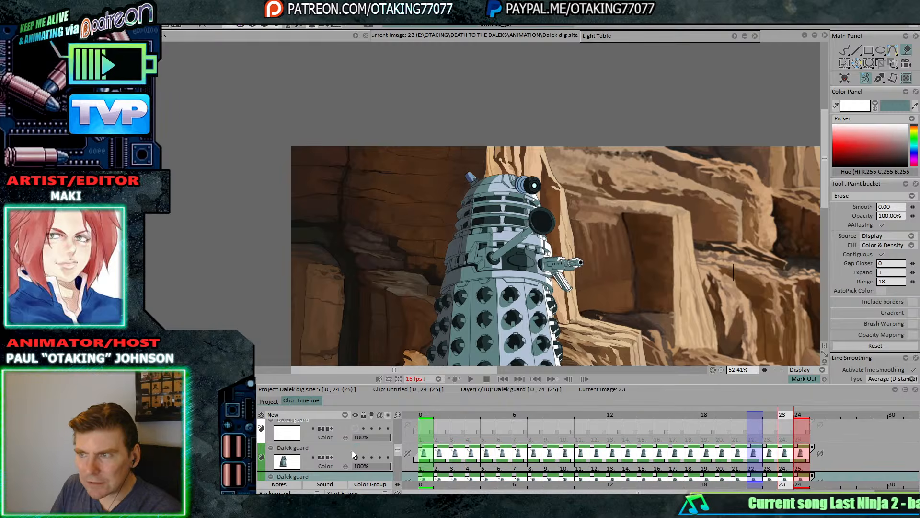
{"action": "scroll", "coordinate": [355, 456], "scroll_direction": "down", "scroll_amount": 3}
{"action": "left_click", "coordinate": [356, 457]}
{"action": "scroll", "coordinate": [356, 450], "scroll_direction": "up", "scroll_amount": 2}
{"action": "left_click", "coordinate": [356, 436]}
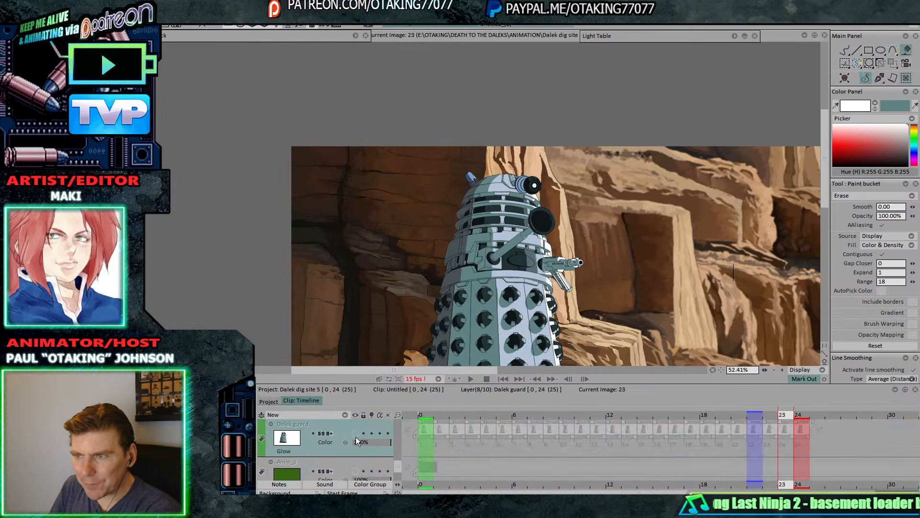
{"action": "left_click", "coordinate": [356, 442]}
{"action": "left_click", "coordinate": [356, 462]}
{"action": "left_click", "coordinate": [356, 458]}
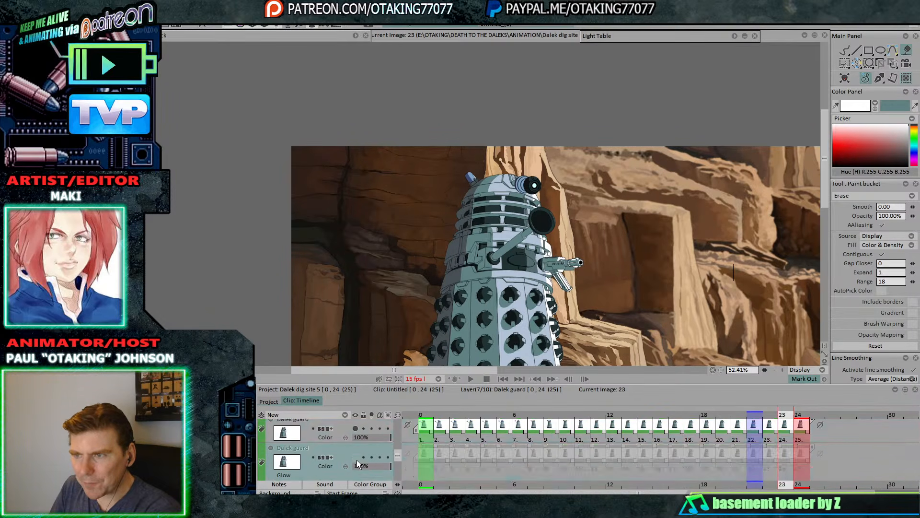
{"action": "left_click", "coordinate": [357, 440]}
{"action": "scroll", "coordinate": [435, 180], "scroll_direction": "up", "scroll_amount": 1}
- Replace the effect stack with a Color Keyer that keys out the pale cyan of the Dalek's eye light
{"action": "scroll", "coordinate": [458, 182], "scroll_direction": "up", "scroll_amount": 7}
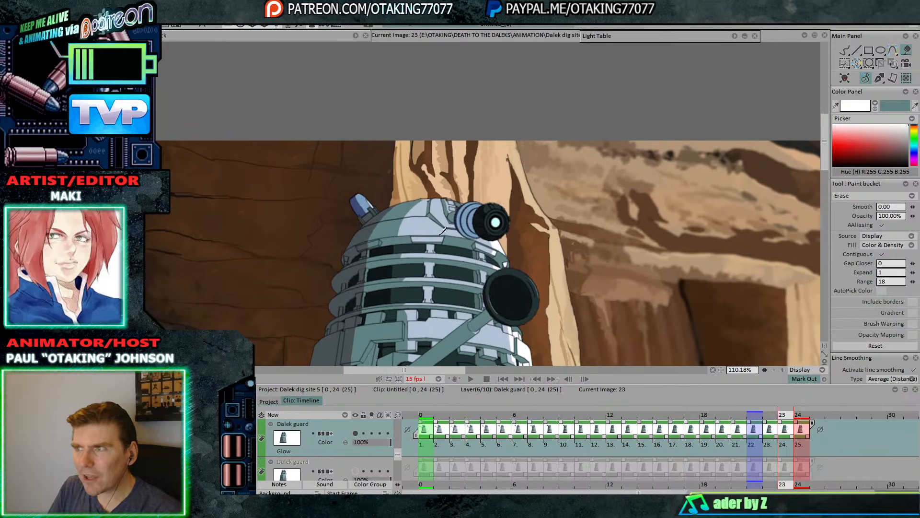
{"action": "left_click", "coordinate": [356, 35]}
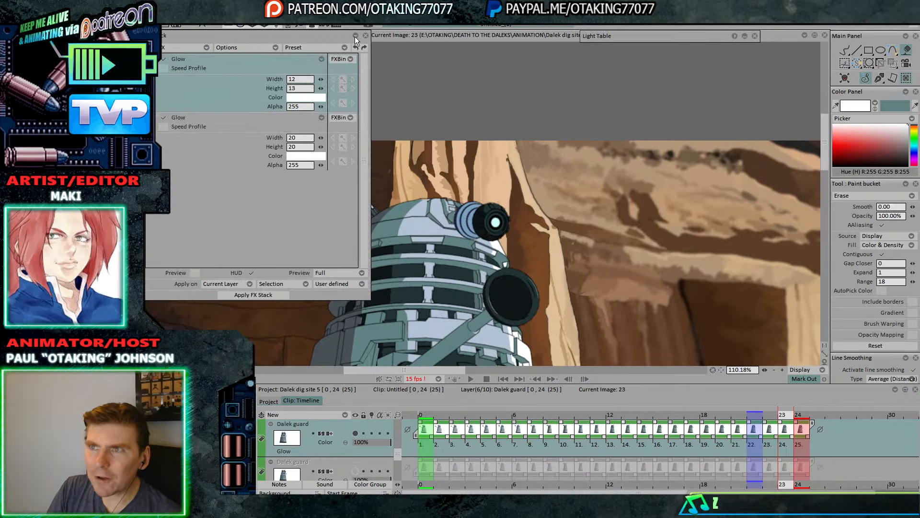
{"action": "left_click", "coordinate": [210, 50]}
{"action": "mouse_move", "coordinate": [224, 72]}
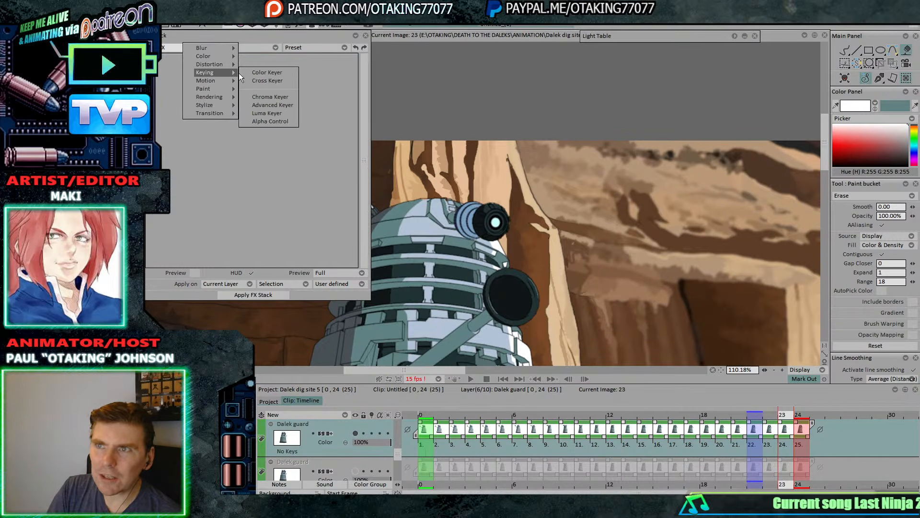
{"action": "left_click", "coordinate": [266, 73]}
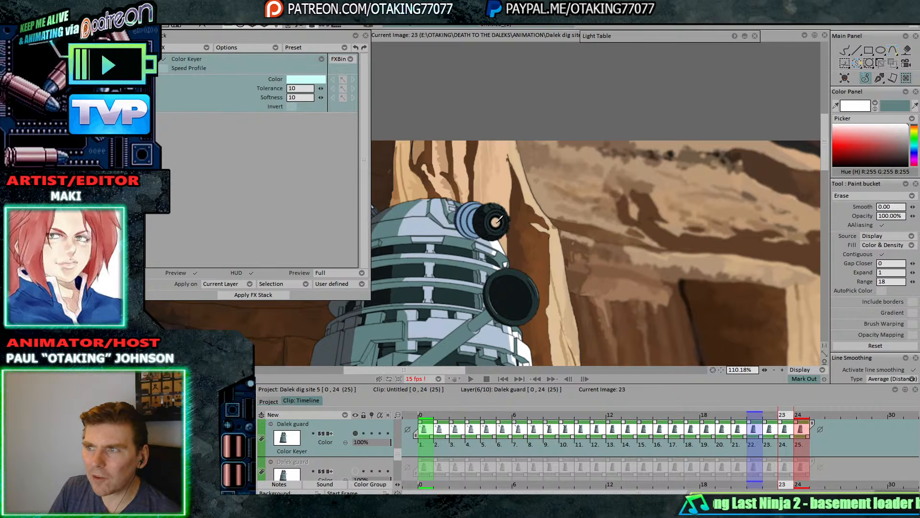
{"action": "scroll", "coordinate": [496, 223], "scroll_direction": "up", "scroll_amount": 3}
{"action": "scroll", "coordinate": [536, 317], "scroll_direction": "down", "scroll_amount": 5}
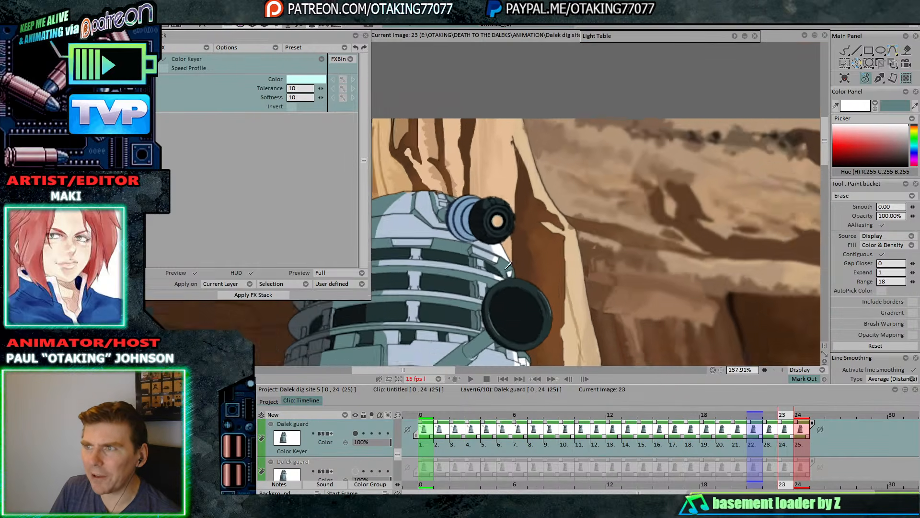
- Apply the Color Keyer to all images of the uppermost Dalek guard copy
{"action": "right_click", "coordinate": [474, 441]}
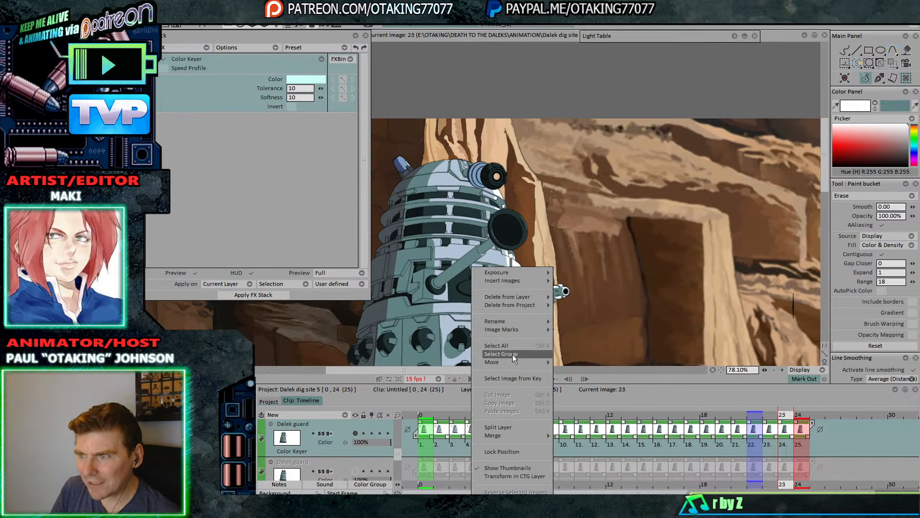
{"action": "left_click", "coordinate": [516, 338]}
{"action": "left_click", "coordinate": [275, 294]}
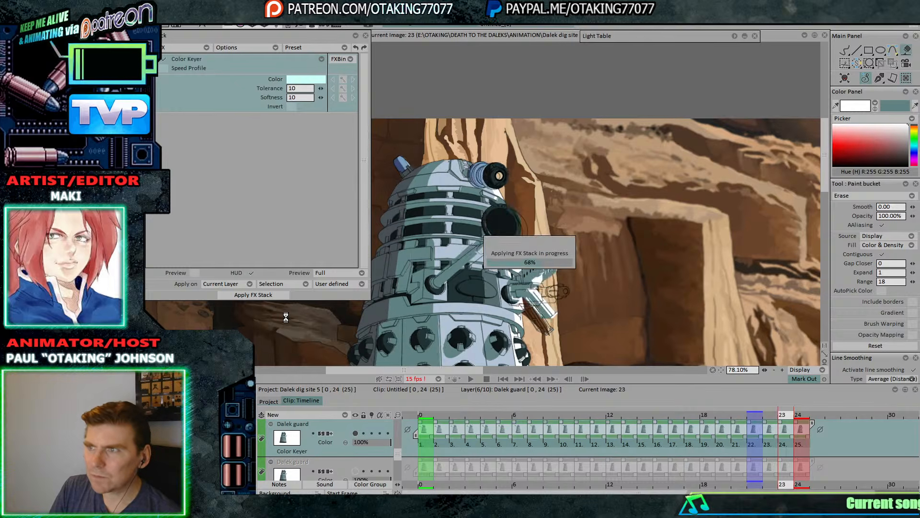
{"action": "left_click", "coordinate": [358, 42]}
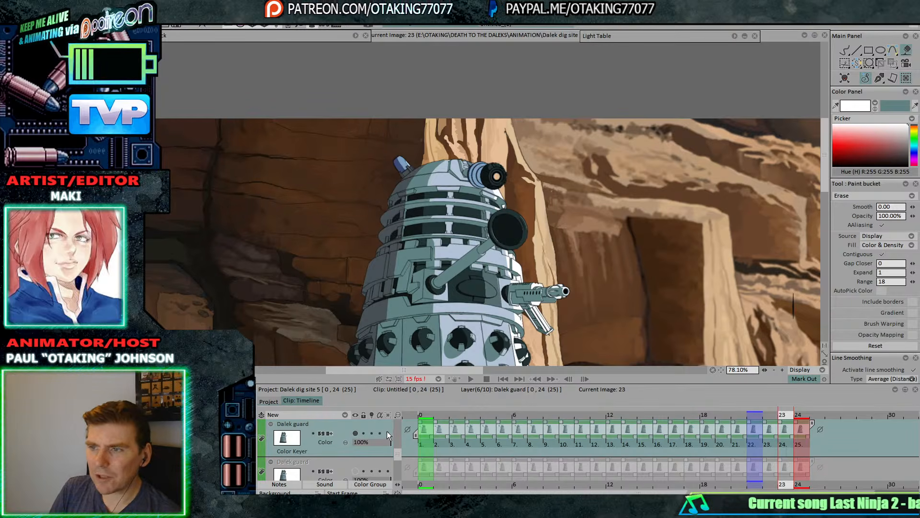
- Hide the keyed copy and use it as a stencil, then show the copy beneath and clear all its images outside the eye light
{"action": "left_click", "coordinate": [354, 433]}
{"action": "left_click", "coordinate": [356, 469]}
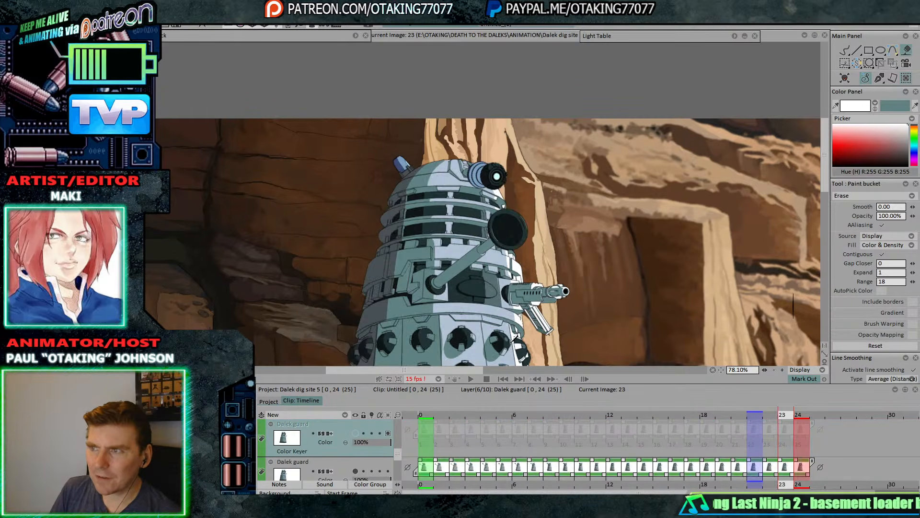
{"action": "right_click", "coordinate": [512, 469]}
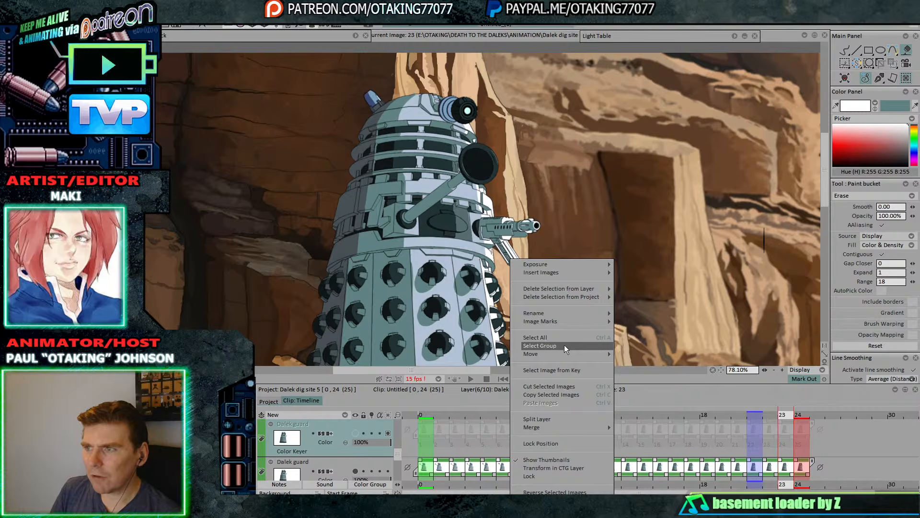
{"action": "left_click", "coordinate": [564, 345]}
{"action": "left_click", "coordinate": [844, 79]}
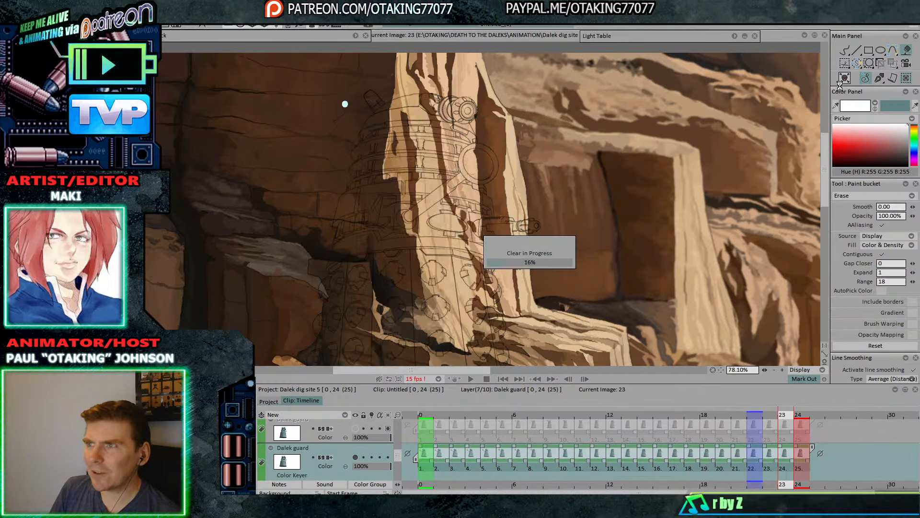
- Play the animation to check the isolated eye light on every image
{"action": "scroll", "coordinate": [467, 103], "scroll_direction": "up", "scroll_amount": 3}
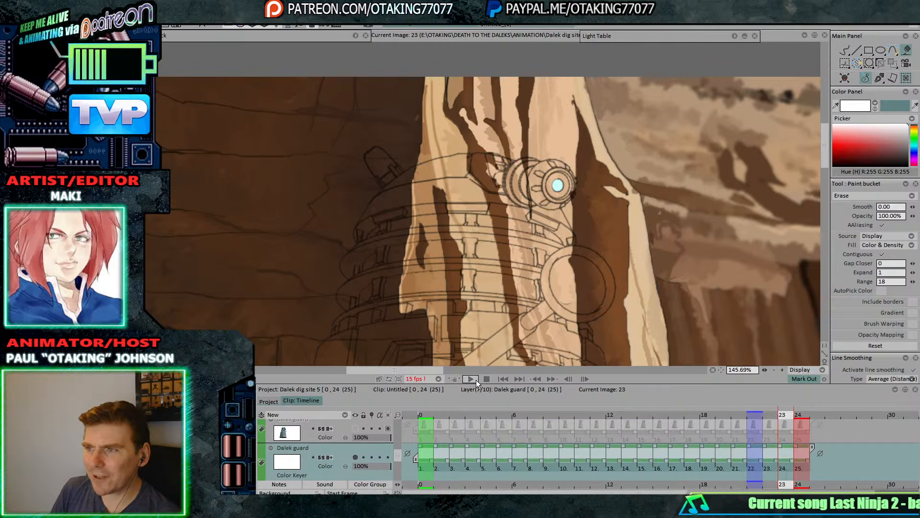
{"action": "left_click", "coordinate": [476, 380]}
{"action": "left_click", "coordinate": [438, 390]}
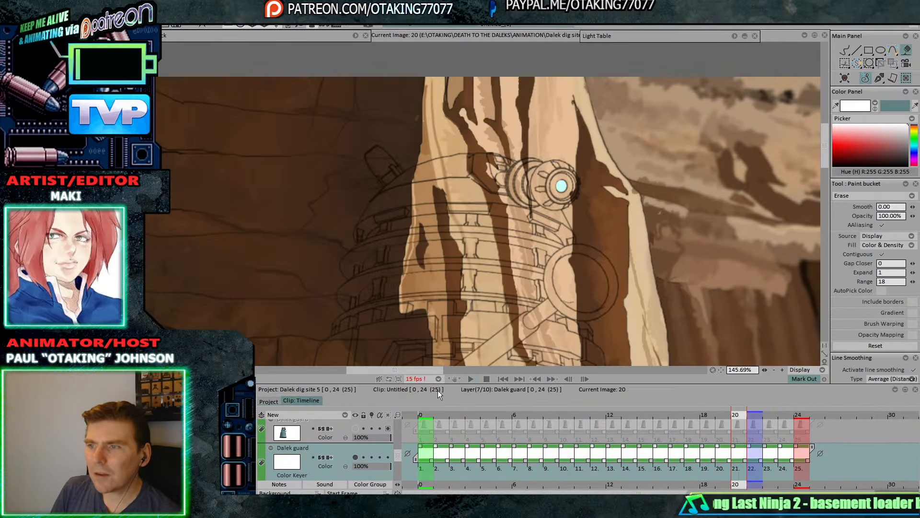
{"action": "left_click", "coordinate": [484, 382]}
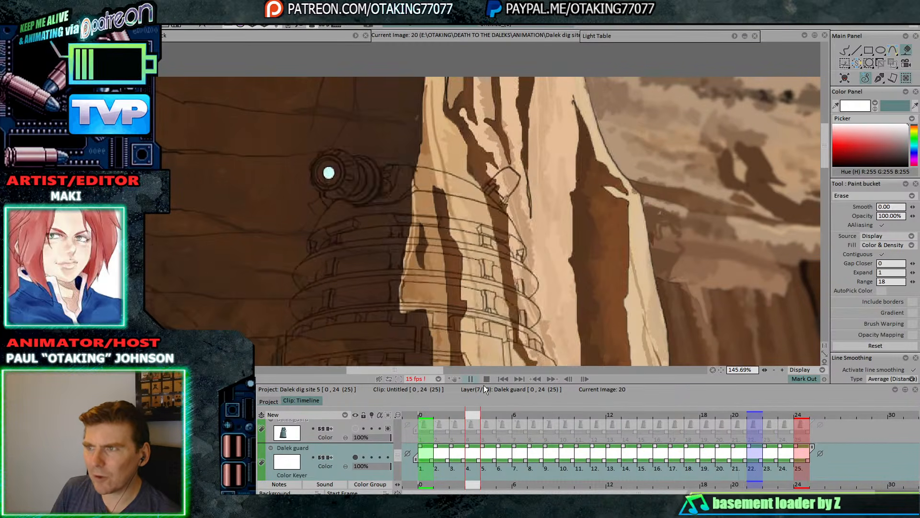
{"action": "left_click", "coordinate": [565, 332]}
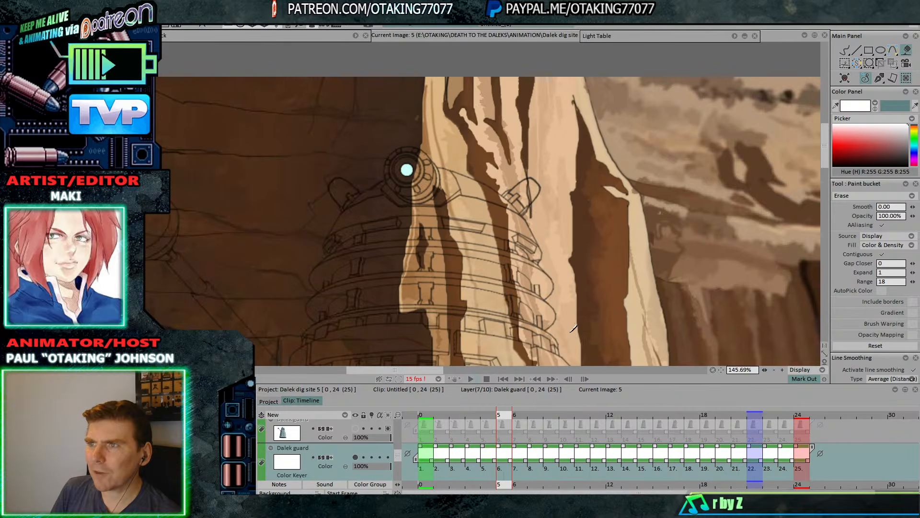
{"action": "scroll", "coordinate": [565, 333], "scroll_direction": "down", "scroll_amount": 2}
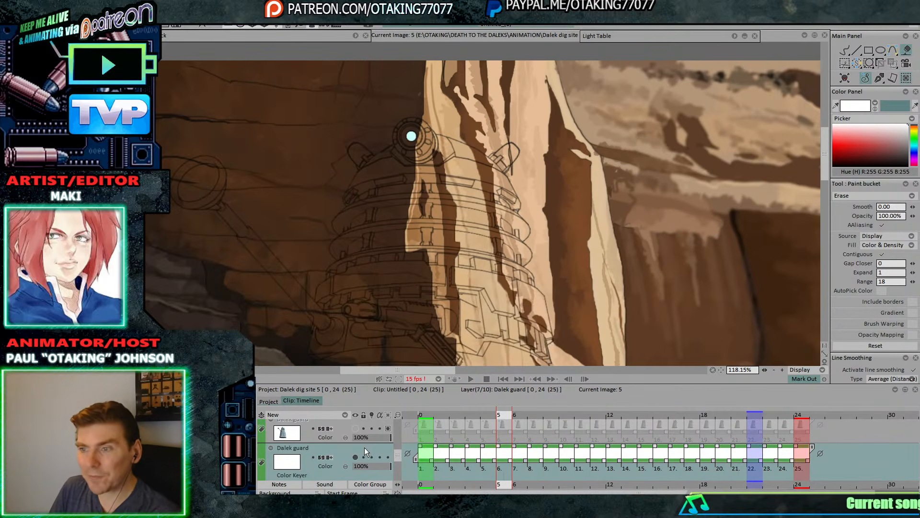
- Show the full-color Dalek guard layer again and delete the keyed stencil copy
{"action": "left_click_drag", "start_coordinate": [370, 432], "coordinate": [361, 449]}
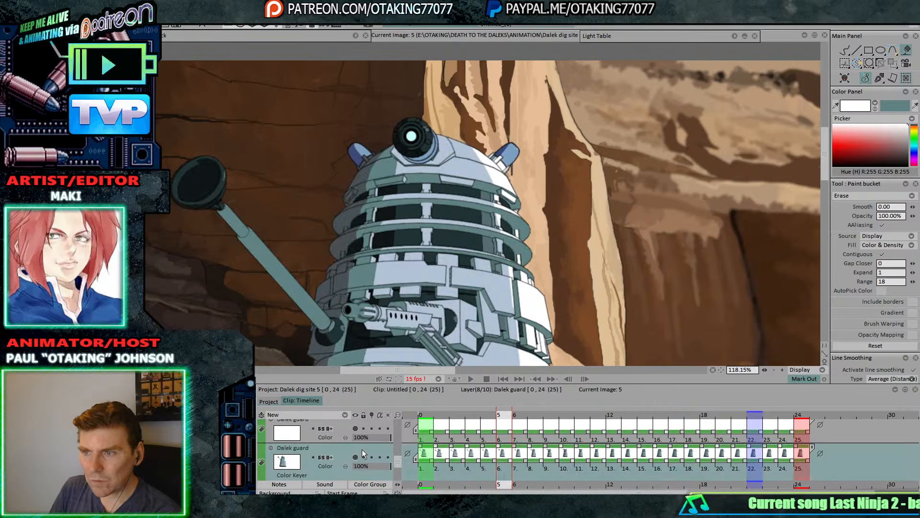
{"action": "right_click", "coordinate": [345, 427]}
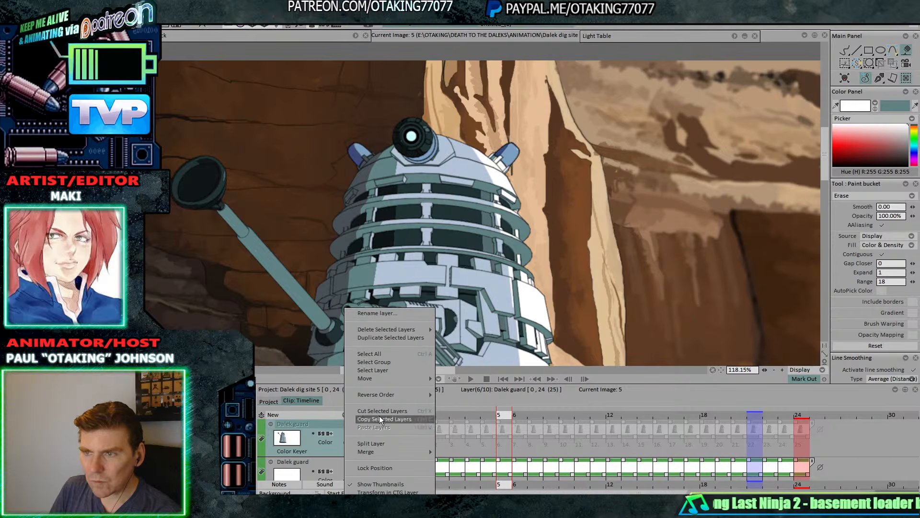
{"action": "mouse_move", "coordinate": [405, 329]}
{"action": "left_click", "coordinate": [452, 329]}
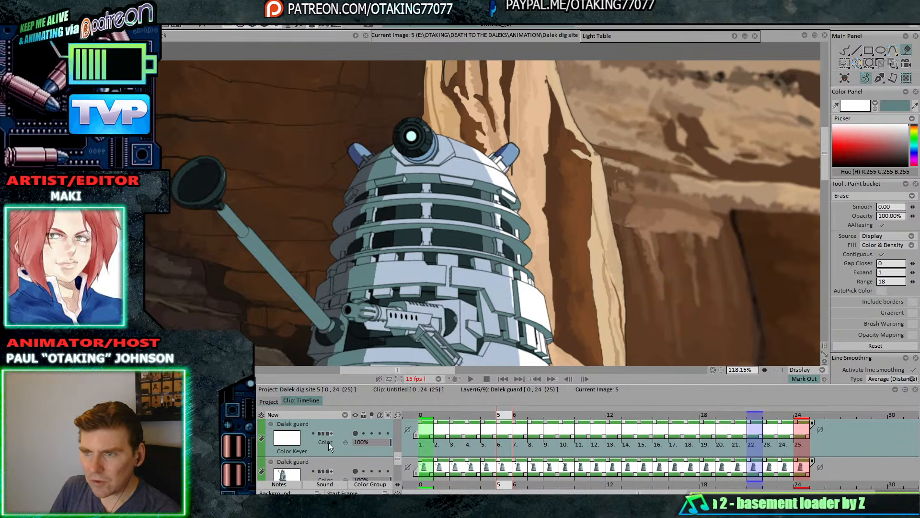
- Give the eye light layer a cyan color label and move it directly below the Anim_0 layer
{"action": "left_click", "coordinate": [265, 437]}
{"action": "left_click", "coordinate": [292, 395]}
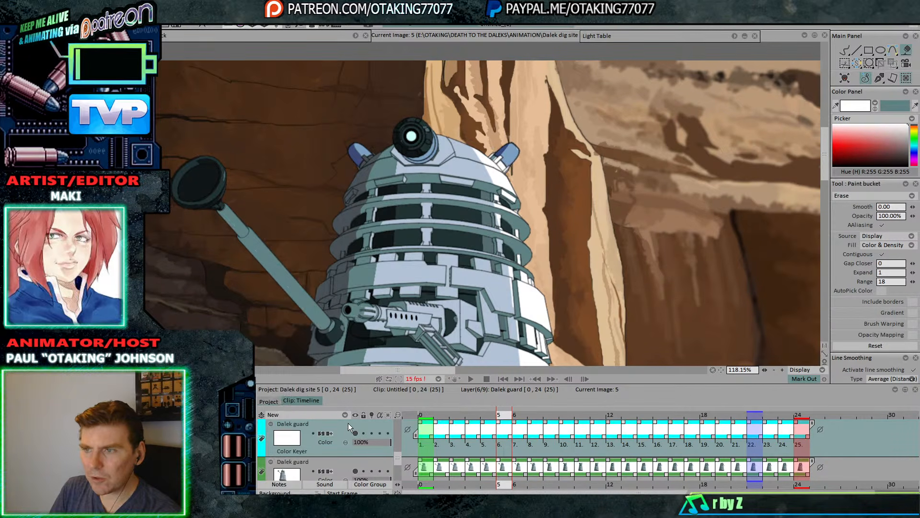
{"action": "scroll", "coordinate": [344, 429], "scroll_direction": "up", "scroll_amount": 4}
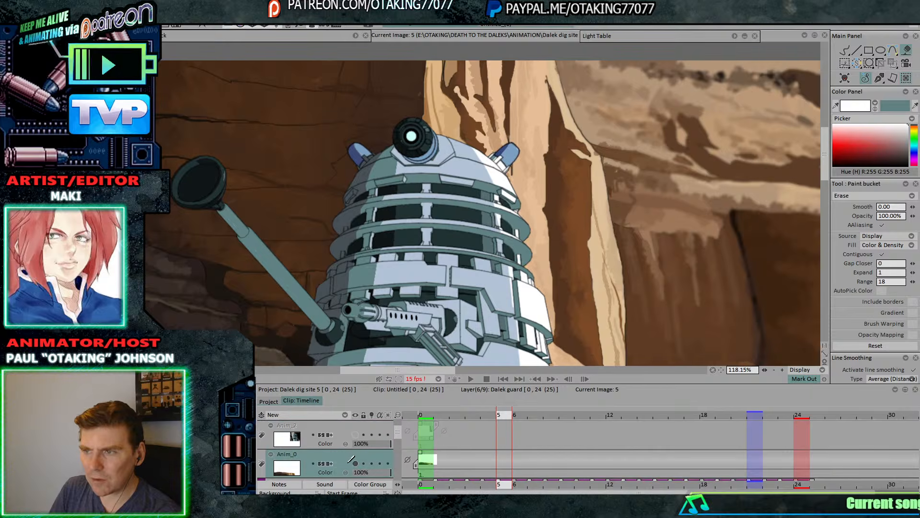
{"action": "scroll", "coordinate": [353, 471], "scroll_direction": "down", "scroll_amount": 1}
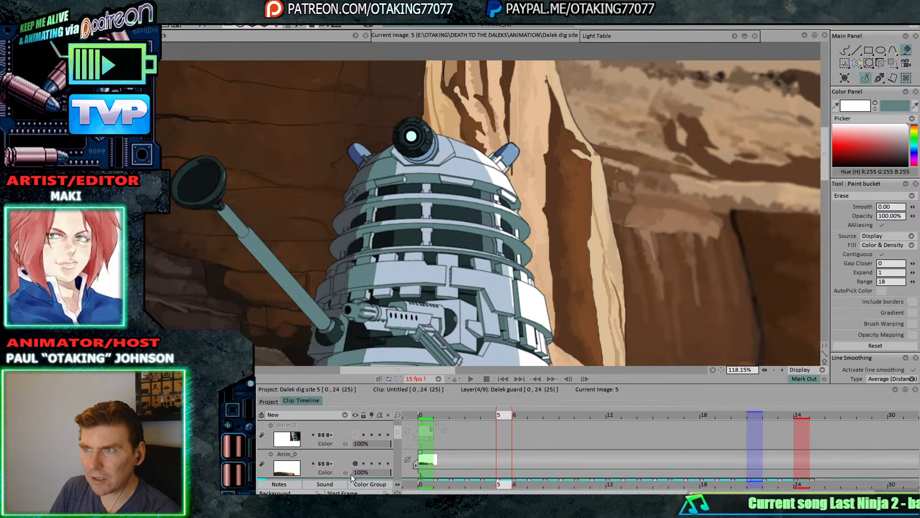
{"action": "left_click", "coordinate": [350, 472]}
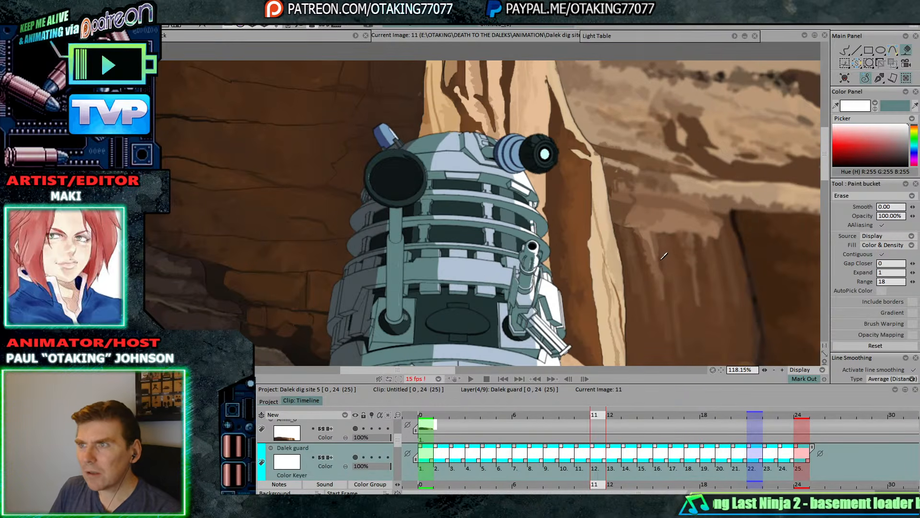
- Return to the first image, show the Anim_2 reference layer, and sample a blue of R:000 G:122 B:178 from its Dalek glow
{"action": "scroll", "coordinate": [664, 256], "scroll_direction": "down", "scroll_amount": 3}
{"action": "left_click", "coordinate": [437, 431]}
{"action": "scroll", "coordinate": [367, 436], "scroll_direction": "up", "scroll_amount": 2}
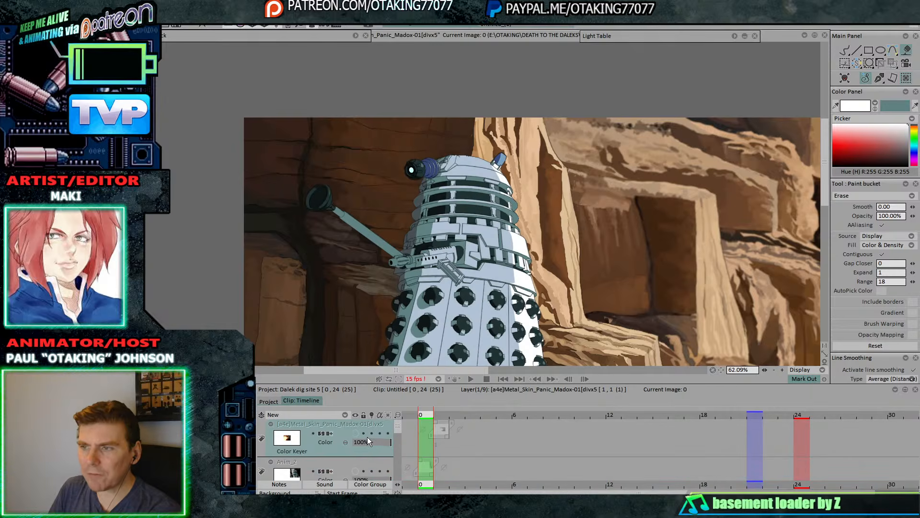
{"action": "left_click", "coordinate": [360, 454]}
{"action": "scroll", "coordinate": [817, 175], "scroll_direction": "up", "scroll_amount": 5}
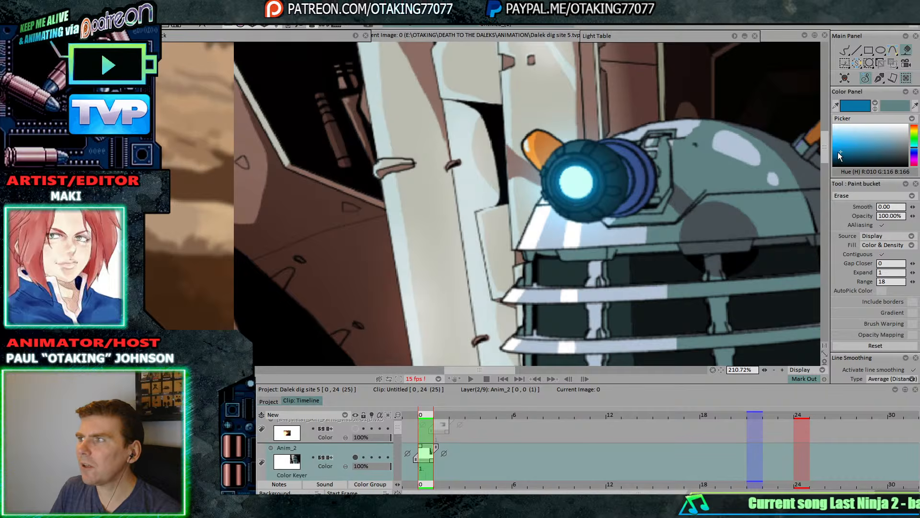
{"action": "scroll", "coordinate": [559, 227], "scroll_direction": "down", "scroll_amount": 5}
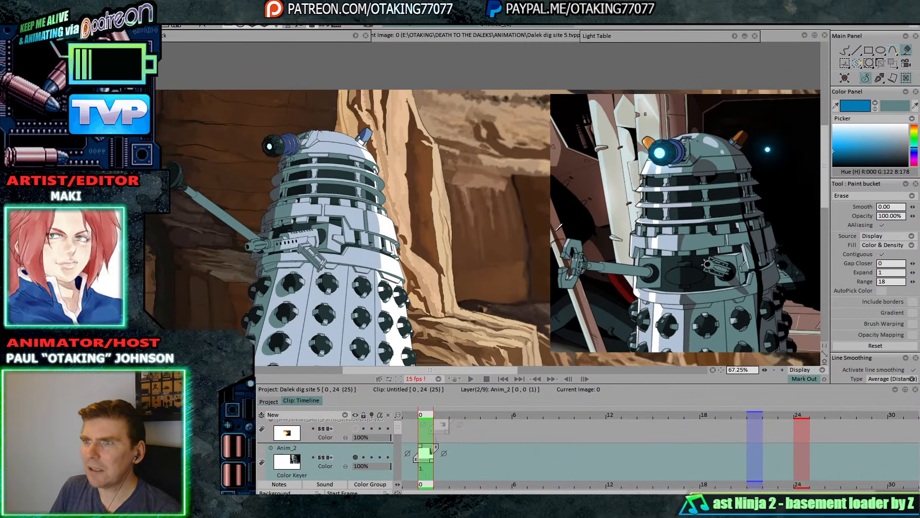
{"action": "left_click_drag", "start_coordinate": [556, 230], "coordinate": [562, 231]}
- Select the eye light layer, replace its Color Keyer with a Glow effect, and set the glow color to the sampled blue
{"action": "key", "text": "Down"}
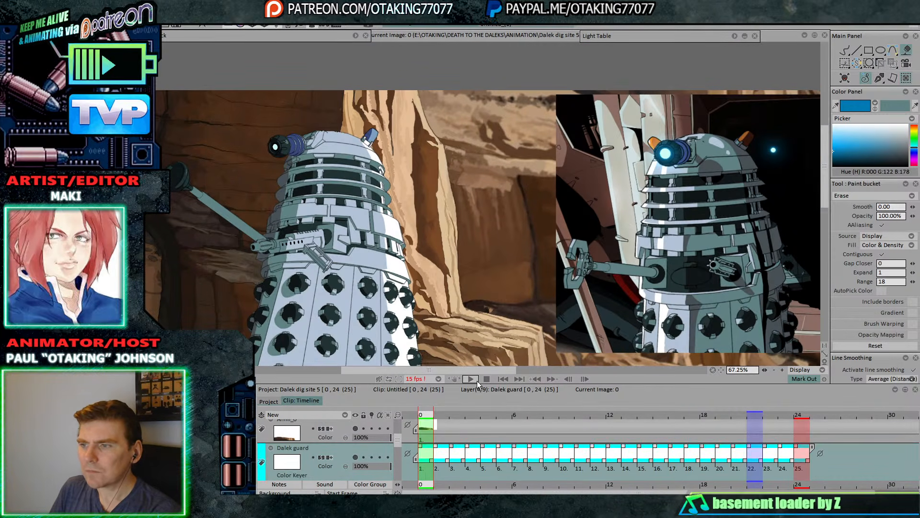
{"action": "left_click", "coordinate": [355, 36]}
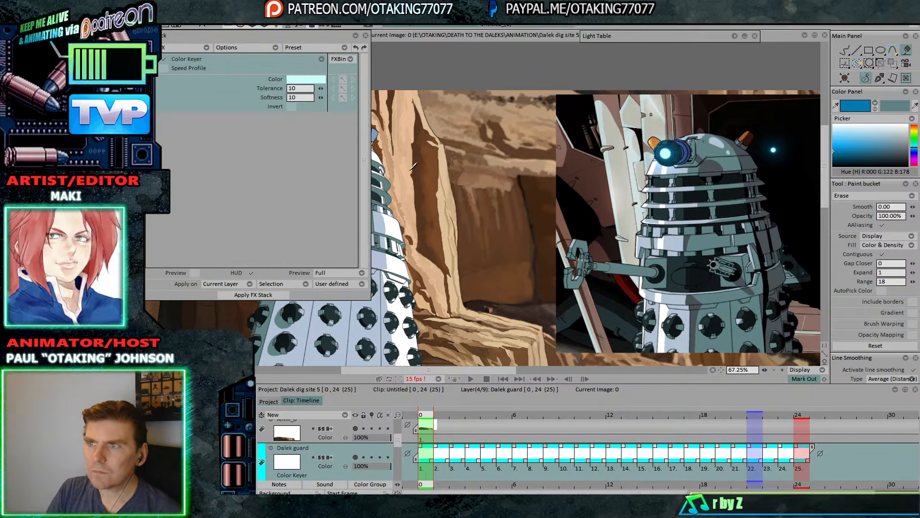
{"action": "scroll", "coordinate": [399, 131], "scroll_direction": "down", "scroll_amount": 2}
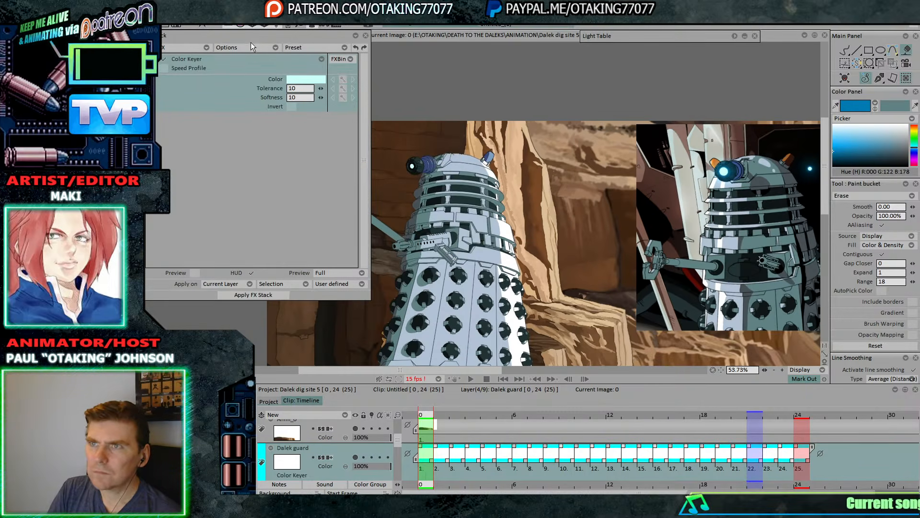
{"action": "left_click", "coordinate": [182, 50]}
{"action": "mouse_move", "coordinate": [229, 105]}
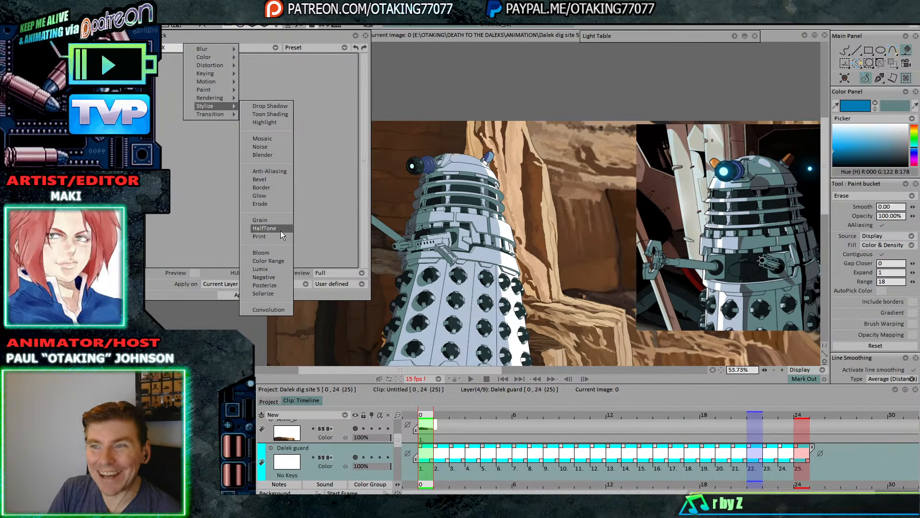
{"action": "left_click", "coordinate": [268, 196]}
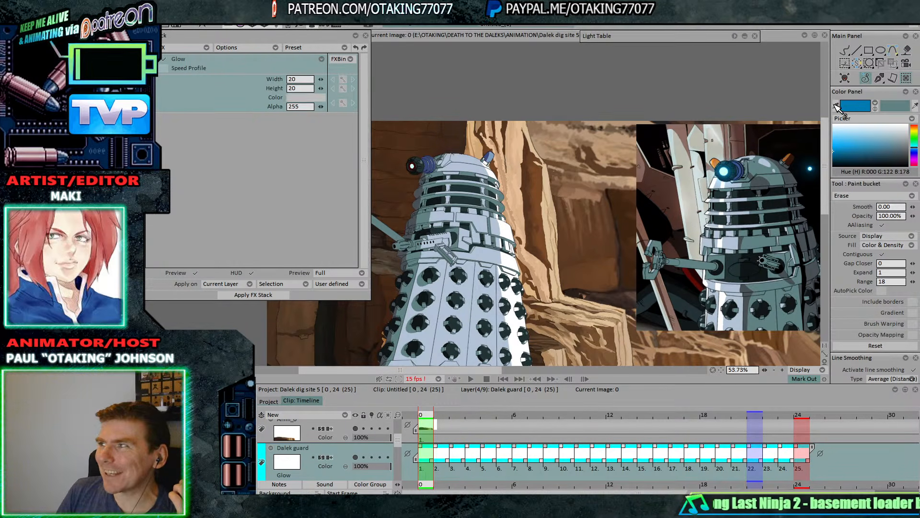
{"action": "left_click_drag", "start_coordinate": [836, 107], "coordinate": [850, 106]}
{"action": "left_click_drag", "start_coordinate": [442, 155], "coordinate": [513, 187]}
{"action": "scroll", "coordinate": [513, 187], "scroll_direction": "up", "scroll_amount": 1}
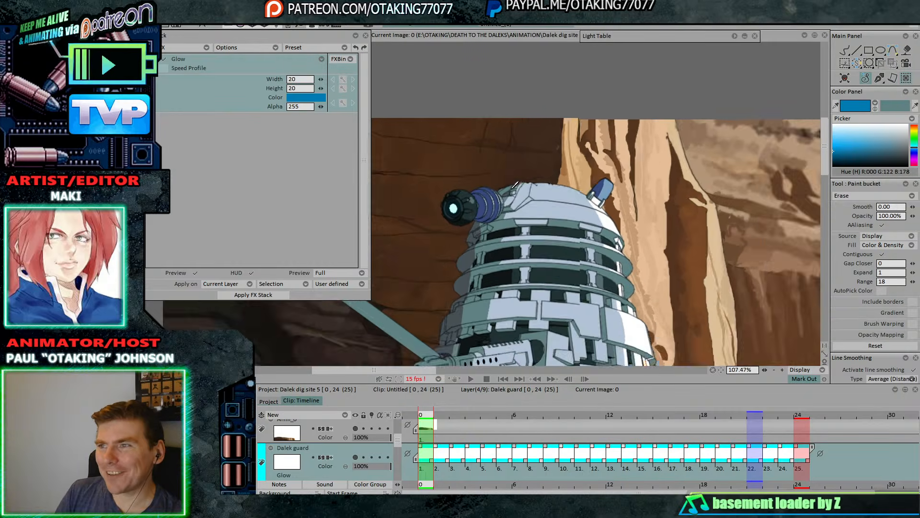
{"action": "scroll", "coordinate": [445, 168], "scroll_direction": "up", "scroll_amount": 1}
- Duplicate the blue Glow effect, set the upper copy's width and height to 13, and duplicate that copy
{"action": "left_click", "coordinate": [321, 59]}
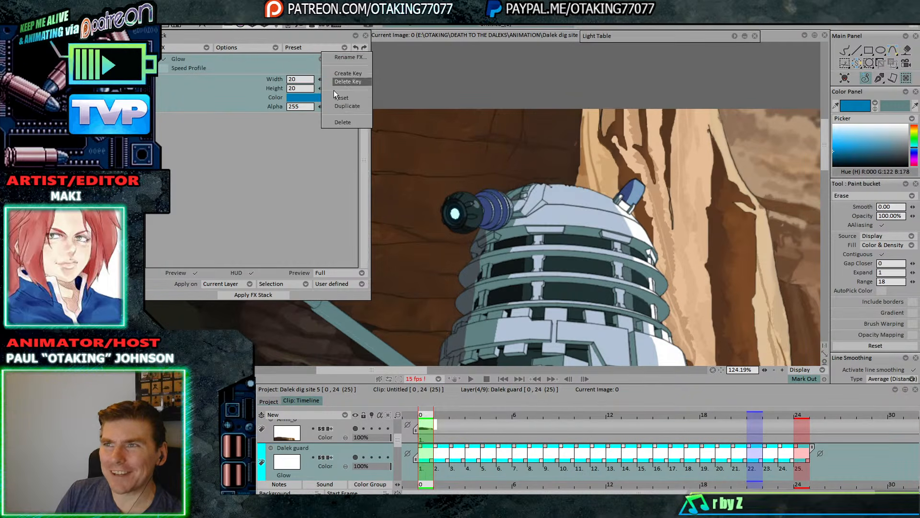
{"action": "left_click", "coordinate": [346, 99]}
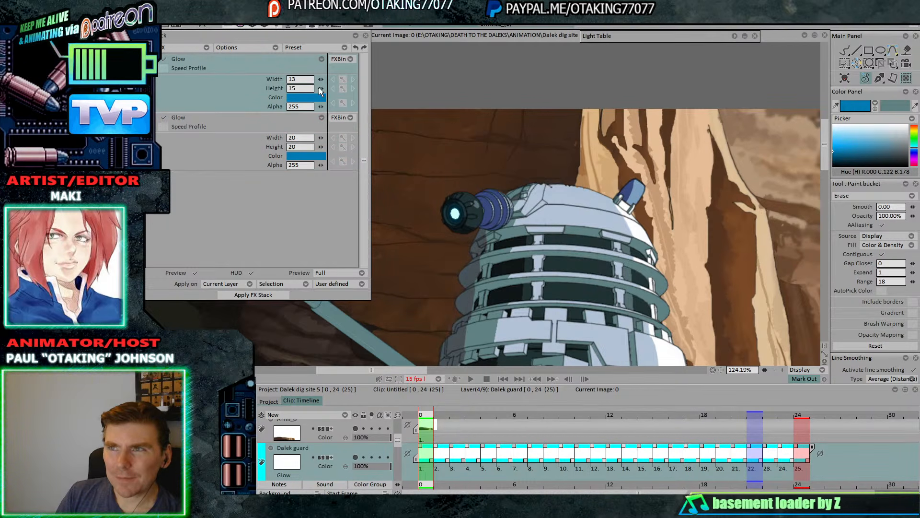
{"action": "left_click_drag", "start_coordinate": [321, 89], "coordinate": [317, 89]}
{"action": "left_click", "coordinate": [322, 60]}
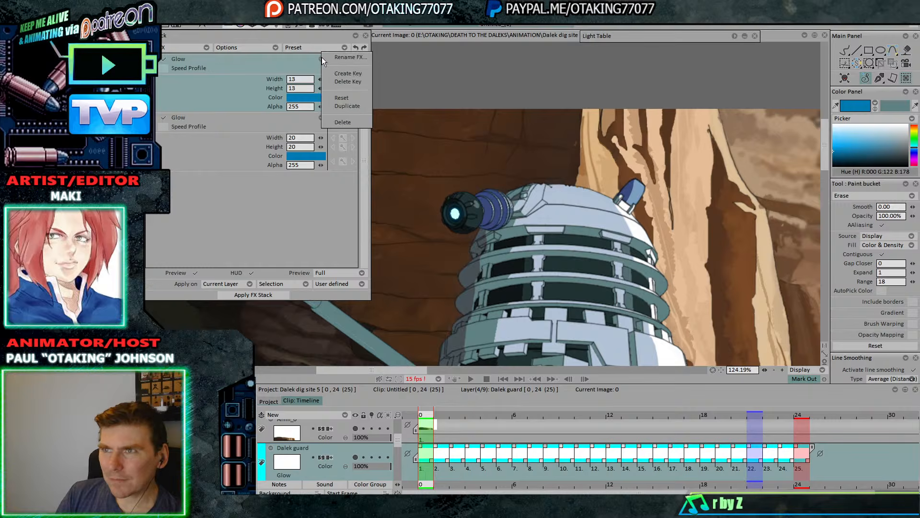
{"action": "left_click", "coordinate": [352, 108]}
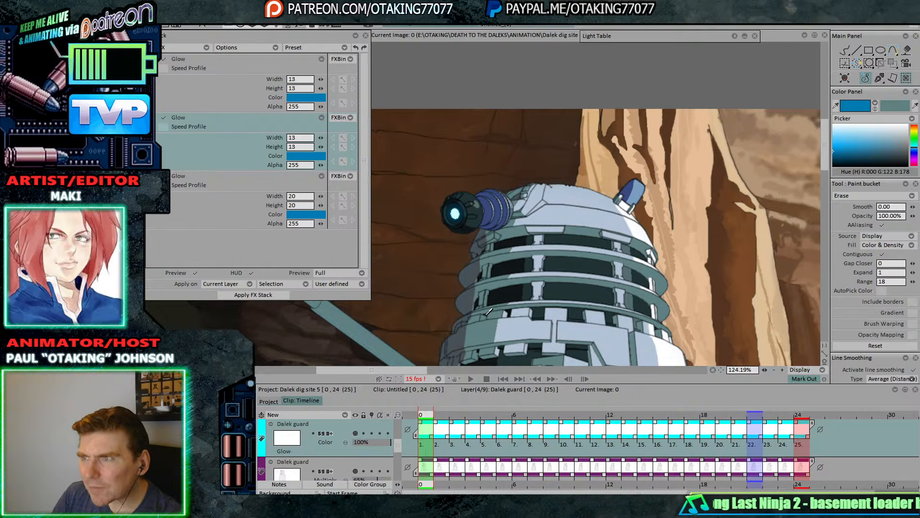
- Duplicate the topmost 13 by 13 Glow once more and set the new top Glow's width and height to 29
{"action": "left_click", "coordinate": [321, 59]}
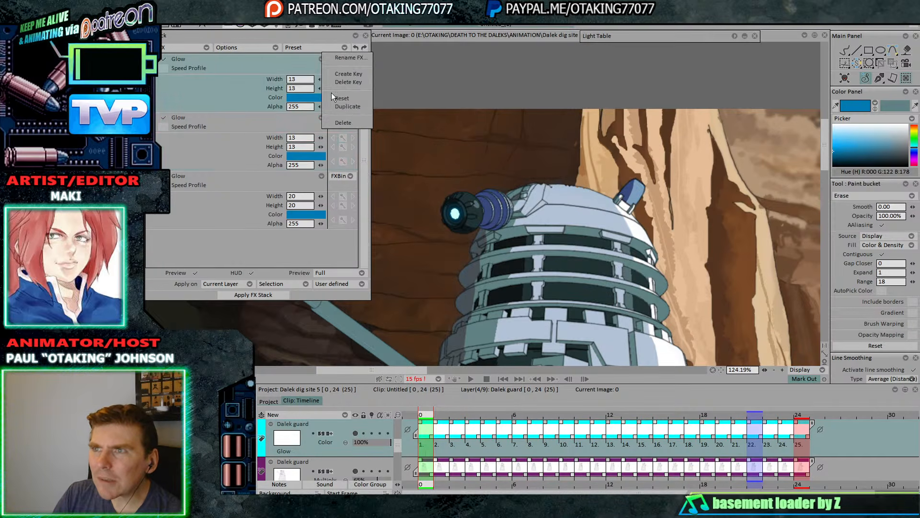
{"action": "left_click", "coordinate": [354, 107]}
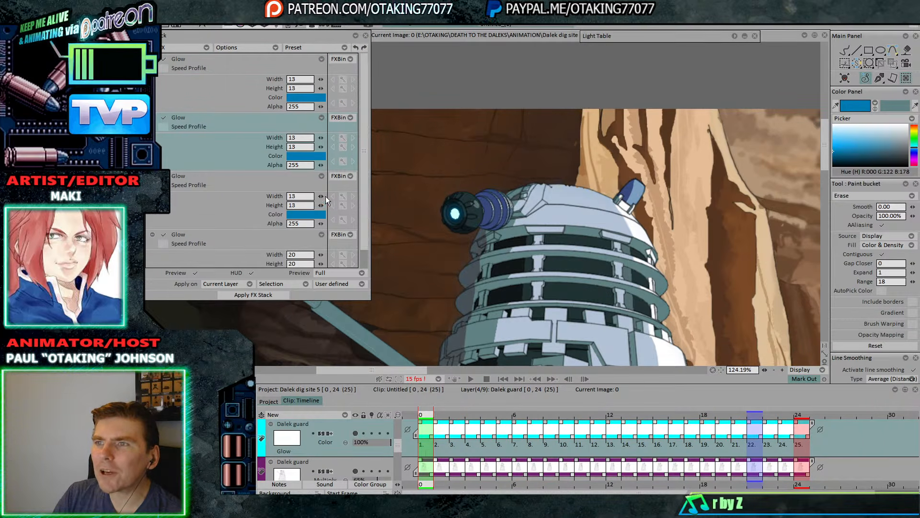
{"action": "left_click_drag", "start_coordinate": [320, 79], "coordinate": [326, 91]}
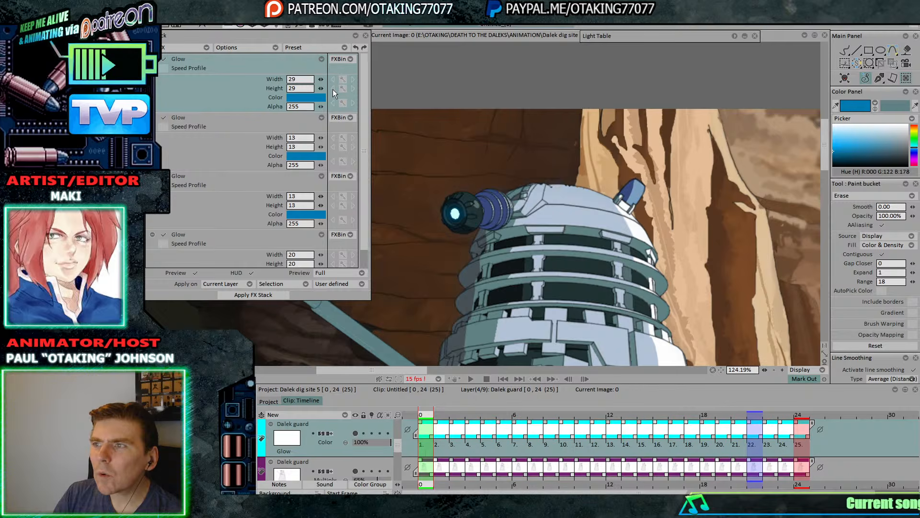
- Select all frames of the cyan eye light layer and apply the four-Glow effect stack to them
{"action": "right_click", "coordinate": [495, 435]}
{"action": "left_click", "coordinate": [527, 346]}
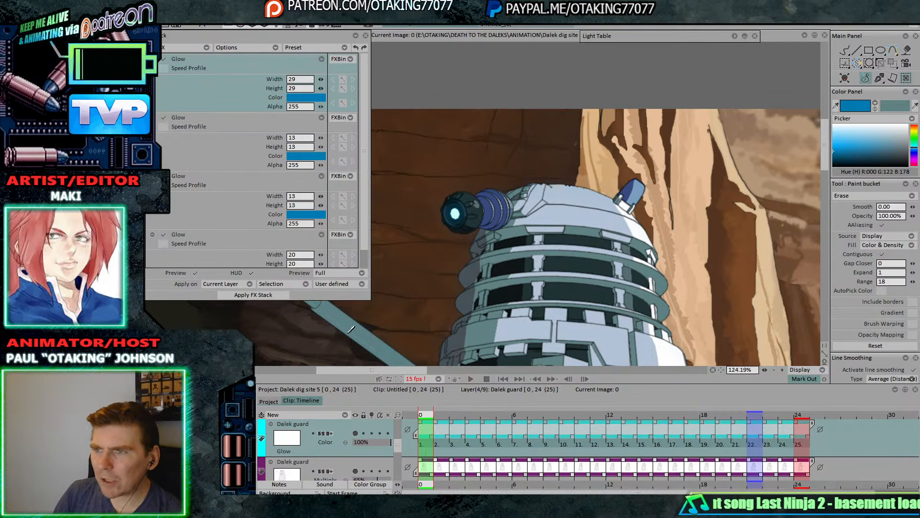
{"action": "left_click", "coordinate": [264, 295]}
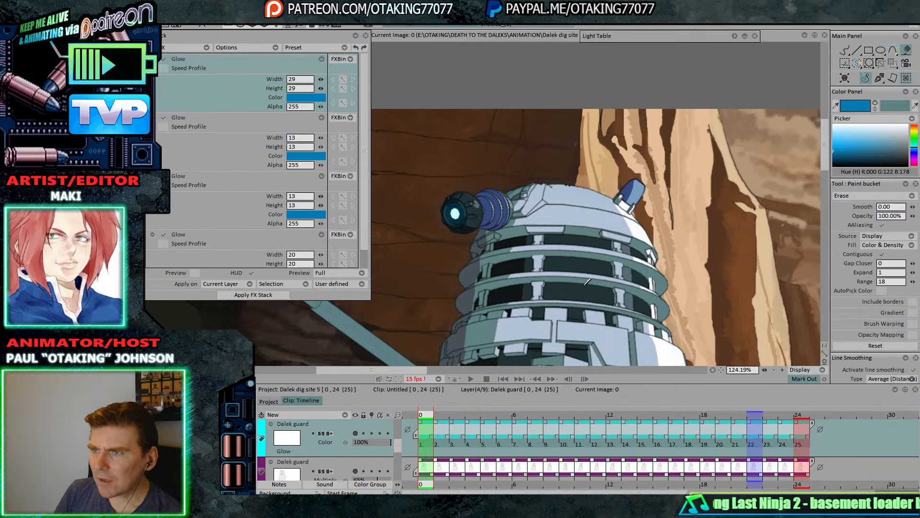
- Duplicate the glowing eye light layer, merge it with its copy, and duplicate the merged layer again to strengthen the glow
{"action": "scroll", "coordinate": [587, 282], "scroll_direction": "down", "scroll_amount": 5}
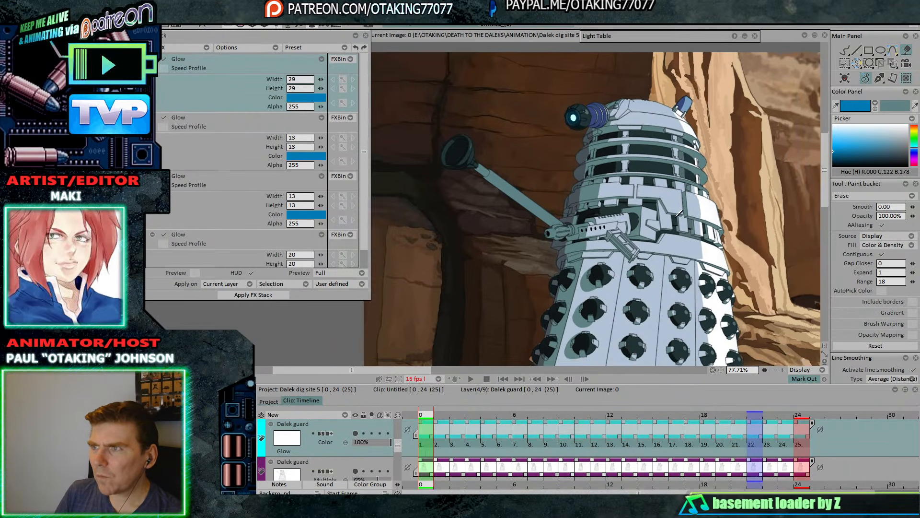
{"action": "left_click_drag", "start_coordinate": [677, 216], "coordinate": [643, 224]}
{"action": "right_click", "coordinate": [343, 435]}
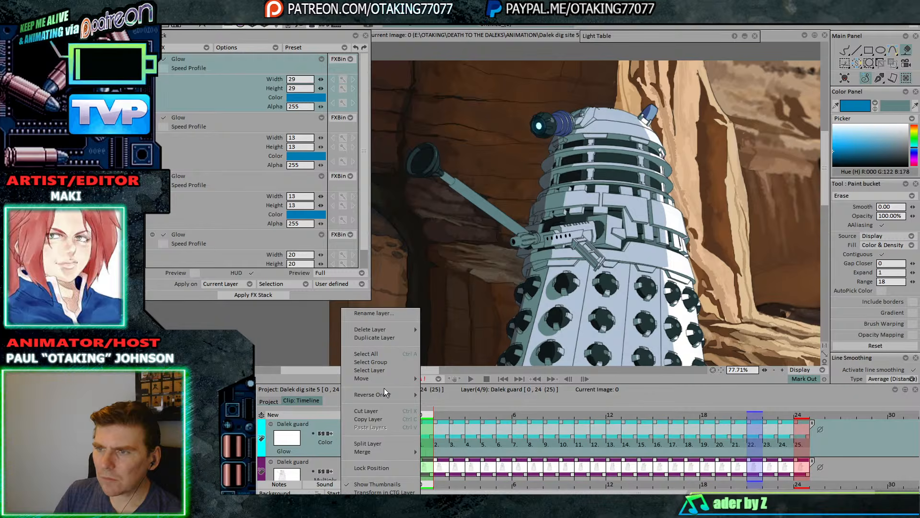
{"action": "left_click", "coordinate": [398, 338]}
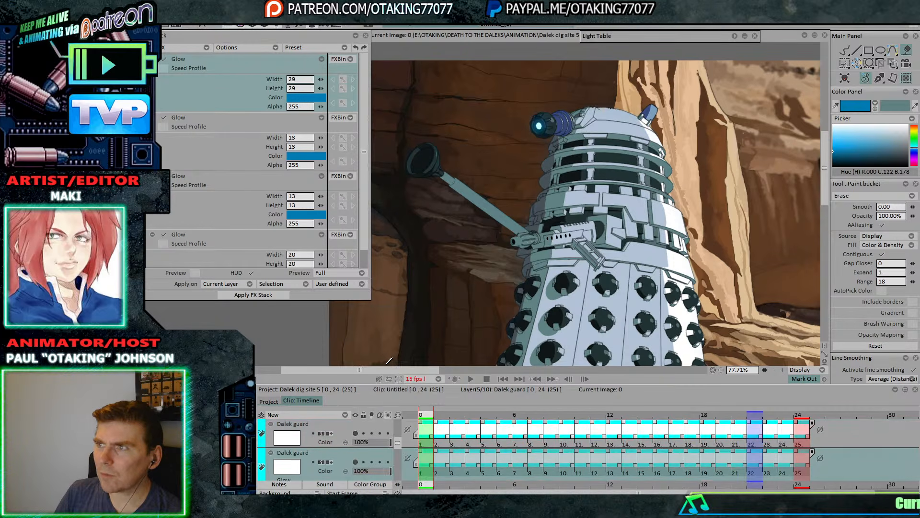
{"action": "left_click", "coordinate": [343, 428], "text": "shift"}
{"action": "left_click", "coordinate": [263, 415]}
{"action": "key", "text": "Return"}
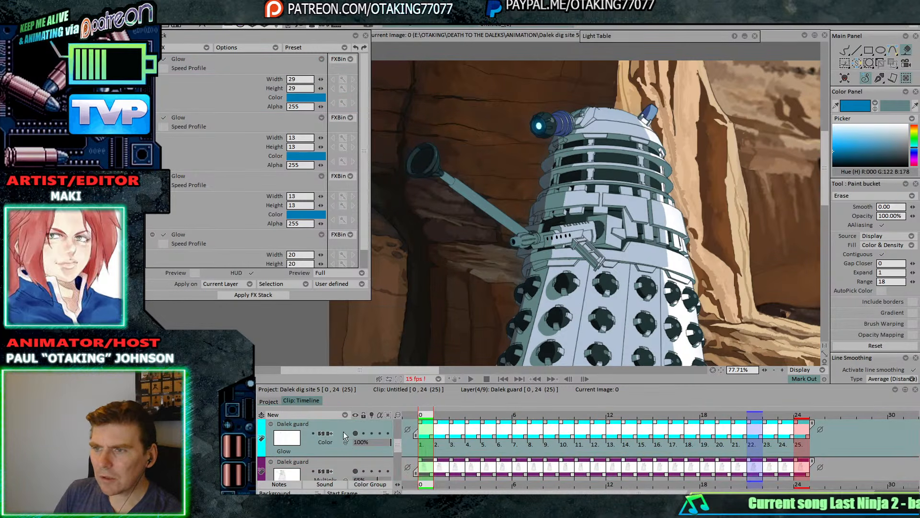
{"action": "right_click", "coordinate": [343, 431]}
{"action": "left_click", "coordinate": [405, 339]}
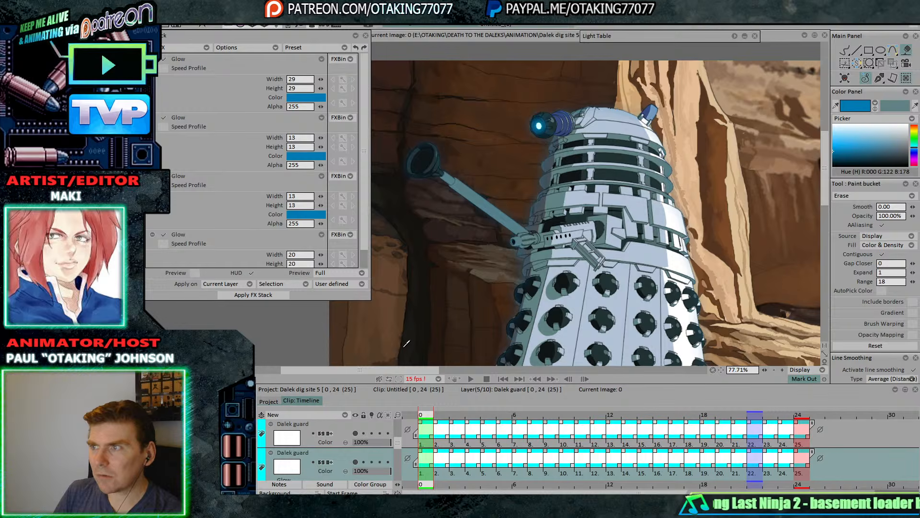
- Examine the Dalek's arm, body edges and lower hemispheres up close for unwanted glow
{"action": "scroll", "coordinate": [542, 264], "scroll_direction": "up", "scroll_amount": 7}
{"action": "left_click_drag", "start_coordinate": [532, 144], "coordinate": [611, 306]}
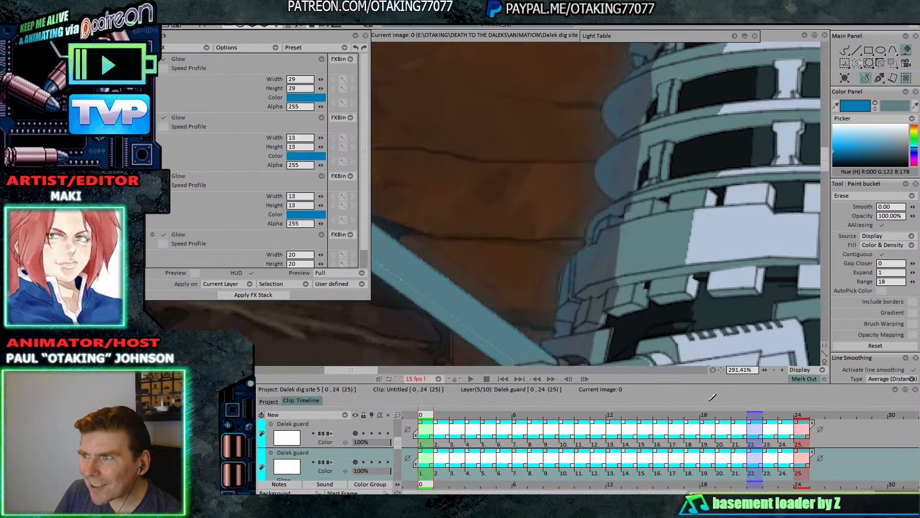
{"action": "scroll", "coordinate": [582, 252], "scroll_direction": "down", "scroll_amount": 5}
{"action": "left_click_drag", "start_coordinate": [572, 258], "coordinate": [547, 168]}
{"action": "scroll", "coordinate": [669, 273], "scroll_direction": "up", "scroll_amount": 8}
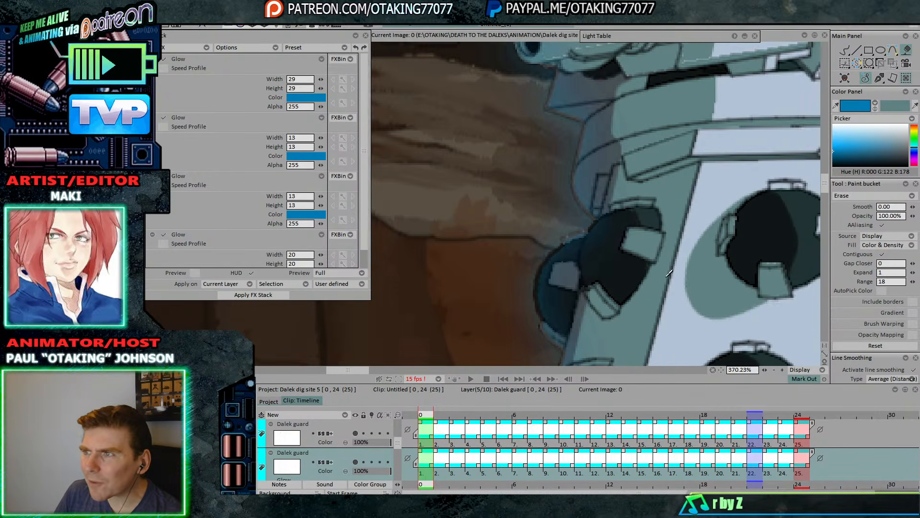
{"action": "left_click_drag", "start_coordinate": [604, 91], "coordinate": [556, 306]}
{"action": "scroll", "coordinate": [558, 269], "scroll_direction": "down", "scroll_amount": 7}
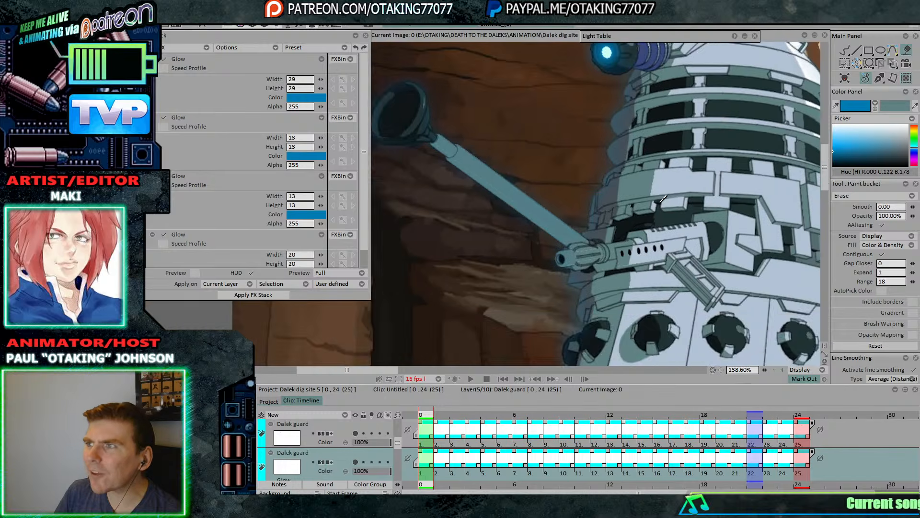
{"action": "left_click_drag", "start_coordinate": [660, 159], "coordinate": [615, 294]}
{"action": "scroll", "coordinate": [614, 293], "scroll_direction": "down", "scroll_amount": 4}
{"action": "left_click_drag", "start_coordinate": [635, 335], "coordinate": [592, 264]}
- Undo the layer duplications, the merge and the applied Glow stack on the eye light layer
{"action": "key", "text": "ctrl+z"}
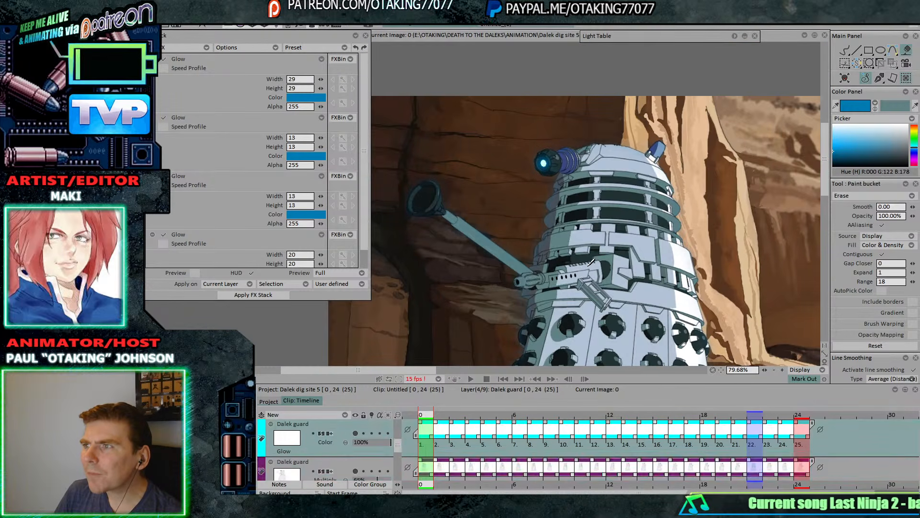
{"action": "key", "text": "ctrl+y"}
{"action": "key", "text": "ctrl+z"}
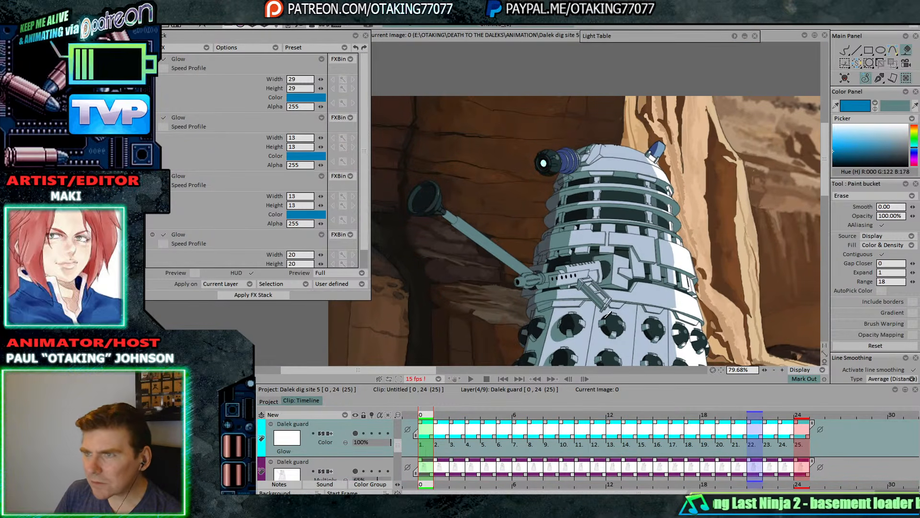
{"action": "left_click_drag", "start_coordinate": [592, 264], "coordinate": [592, 235]}
- Collapse the FX Stack, show the green Anim_3 backdrop, and isolate the eye light layer by hiding the other Dalek guard layers
{"action": "left_click", "coordinate": [355, 35]}
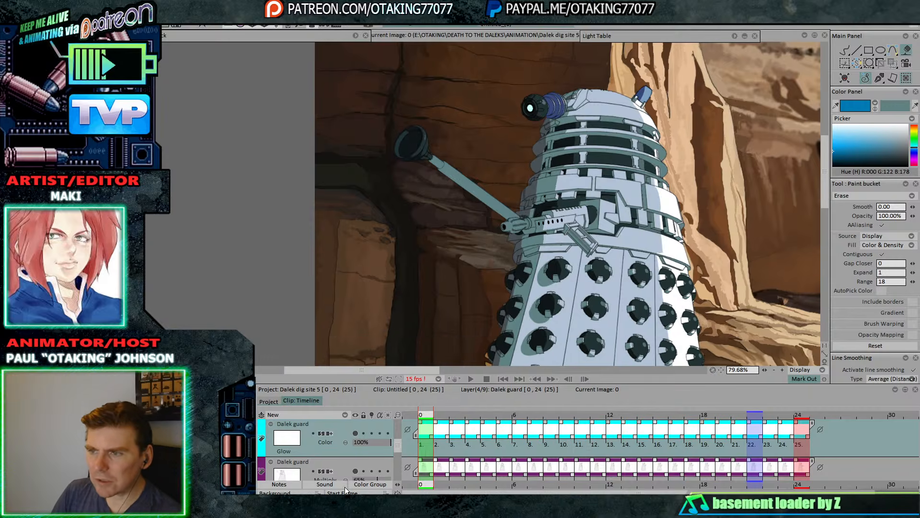
{"action": "scroll", "coordinate": [364, 465], "scroll_direction": "down", "scroll_amount": 3}
{"action": "left_click", "coordinate": [373, 455]}
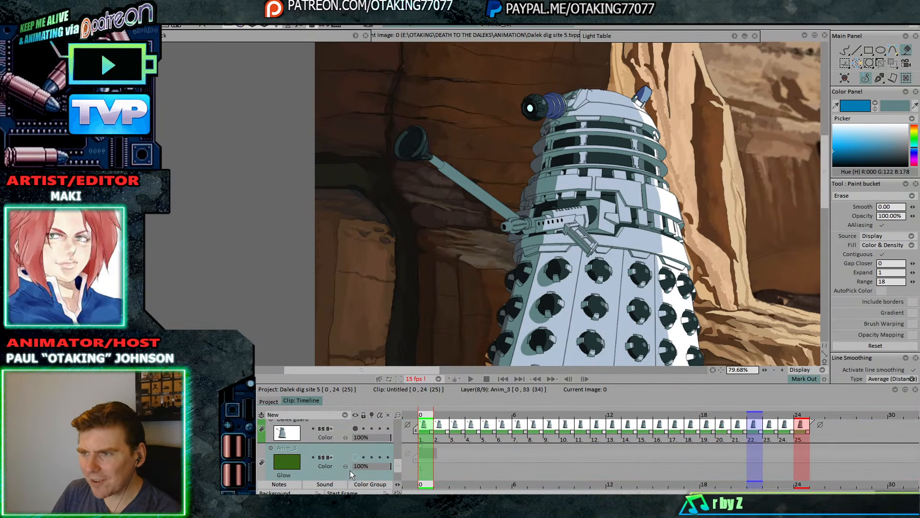
{"action": "left_click", "coordinate": [355, 457]}
{"action": "key", "text": "Up"}
{"action": "left_click", "coordinate": [355, 436]}
{"action": "key", "text": "Up"}
{"action": "key", "text": "Up"}
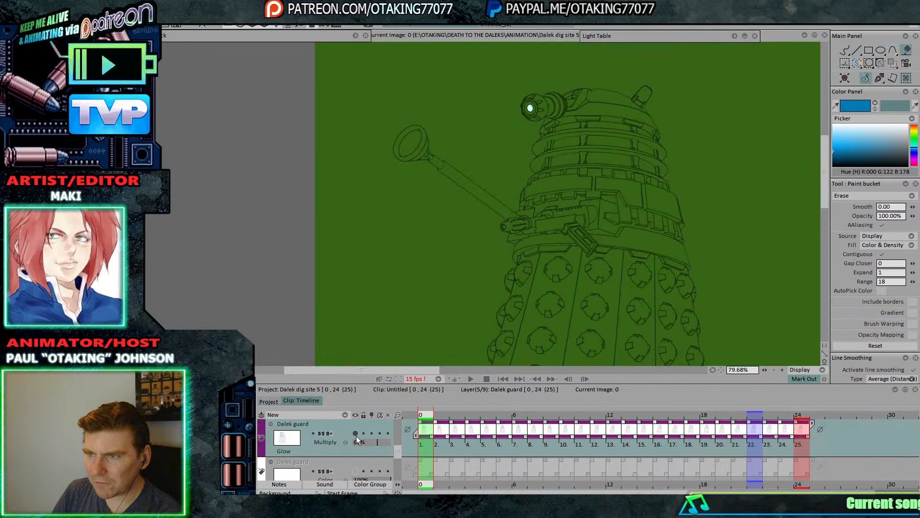
{"action": "left_click", "coordinate": [355, 434]}
{"action": "key", "text": "Up"}
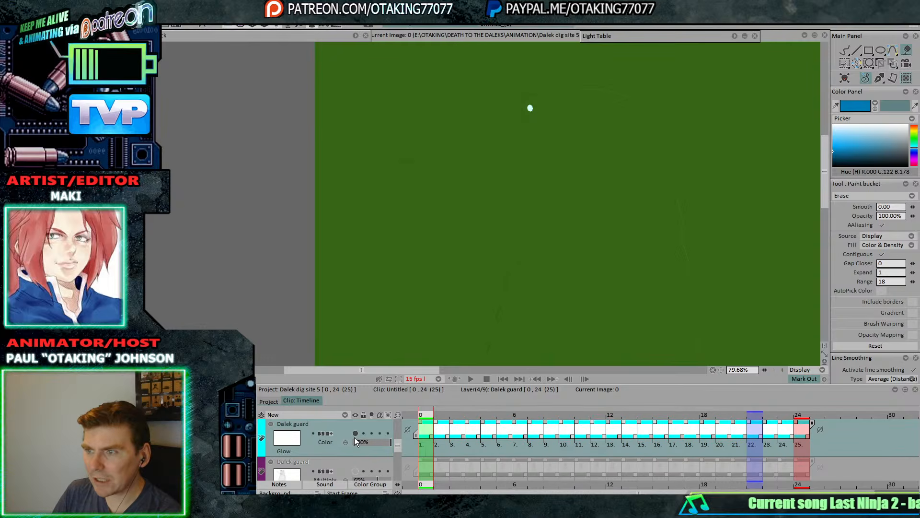
- Inspect the isolated eye light layer for leftover outlines and open the Paint bucket's Source options
{"action": "scroll", "coordinate": [551, 124], "scroll_direction": "up", "scroll_amount": 10}
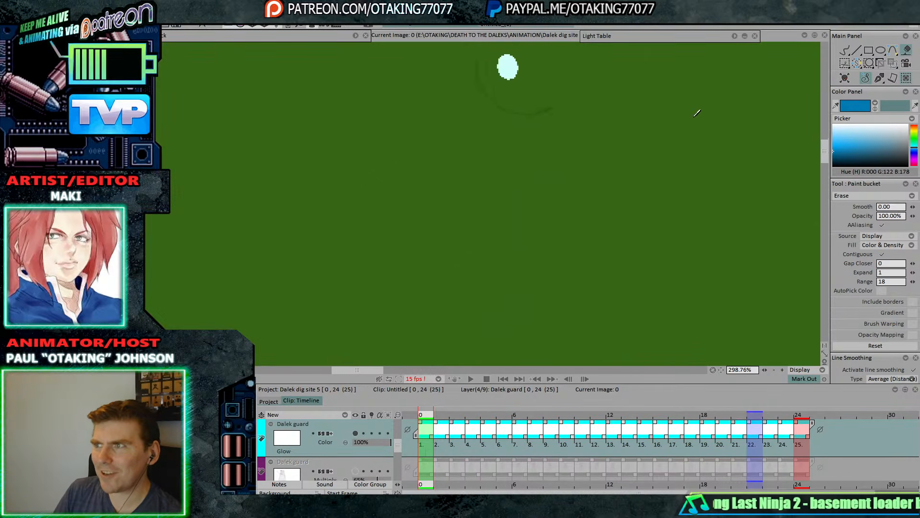
{"action": "scroll", "coordinate": [568, 143], "scroll_direction": "down", "scroll_amount": 4}
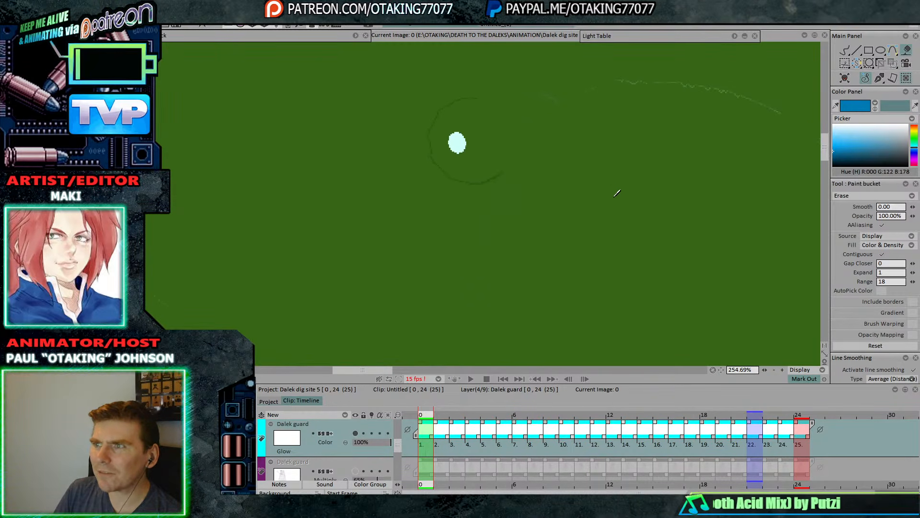
{"action": "scroll", "coordinate": [617, 193], "scroll_direction": "down", "scroll_amount": 4}
{"action": "scroll", "coordinate": [580, 249], "scroll_direction": "up", "scroll_amount": 2}
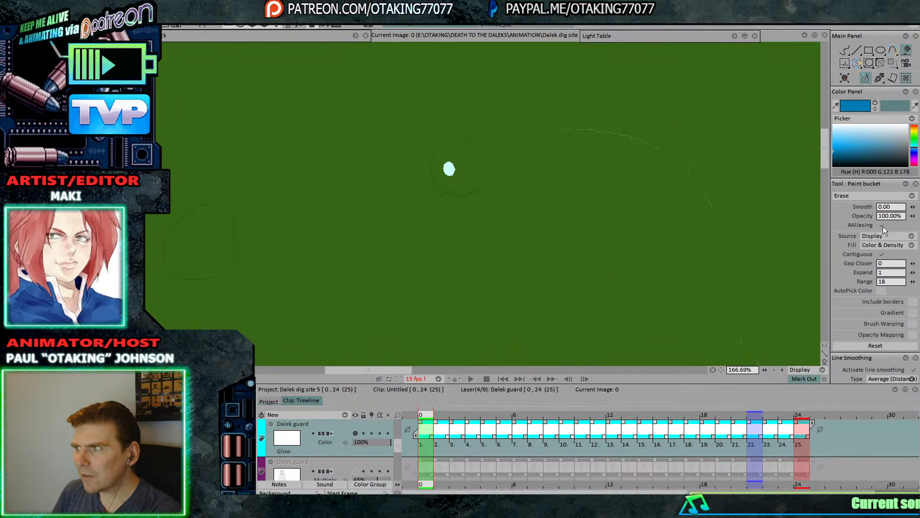
{"action": "left_click", "coordinate": [895, 236]}
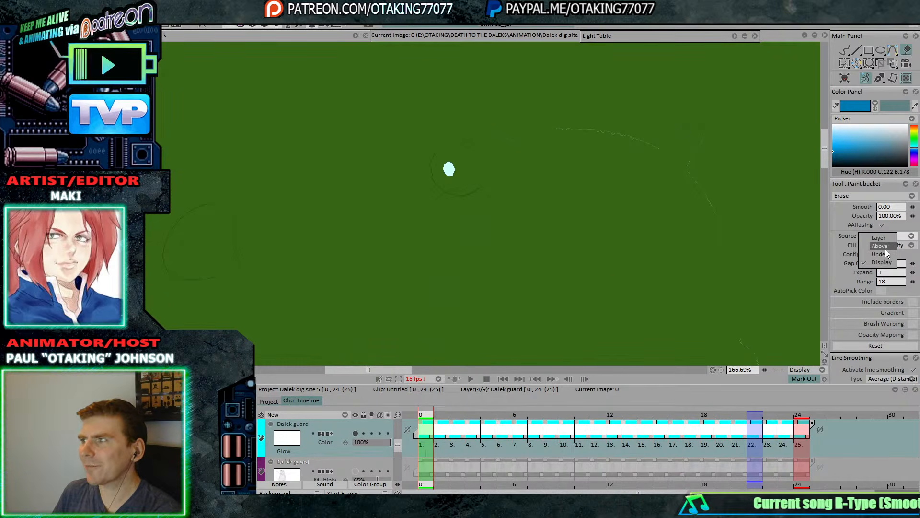
- Set the erasing Paint bucket to source Layer, expand -1 and range 72, and clear the leftover lines from Dalek guard eye frames 1 to 25
{"action": "left_click", "coordinate": [884, 237]}
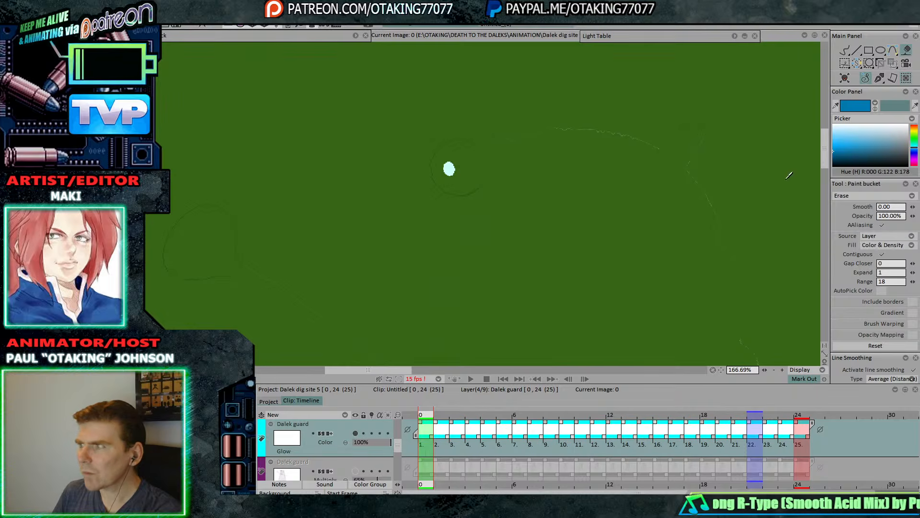
{"action": "left_click_drag", "start_coordinate": [896, 289], "coordinate": [879, 253]}
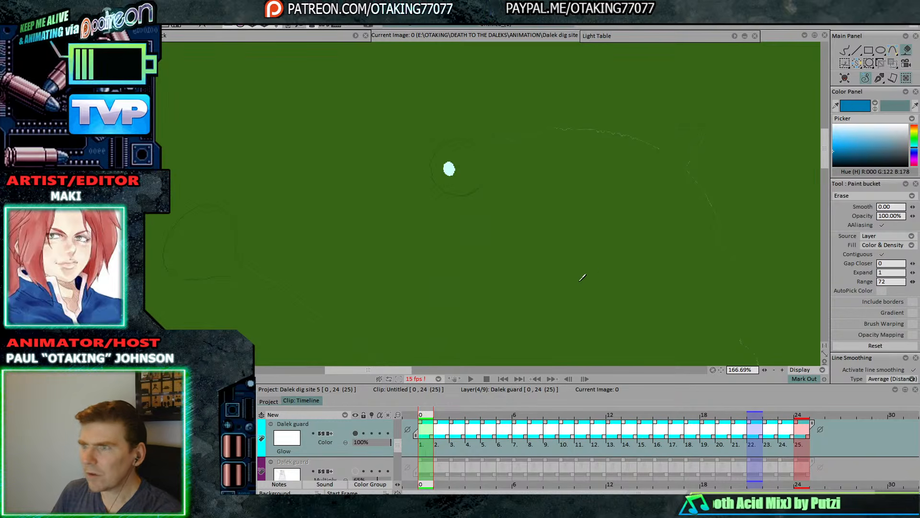
{"action": "left_click", "coordinate": [582, 302]}
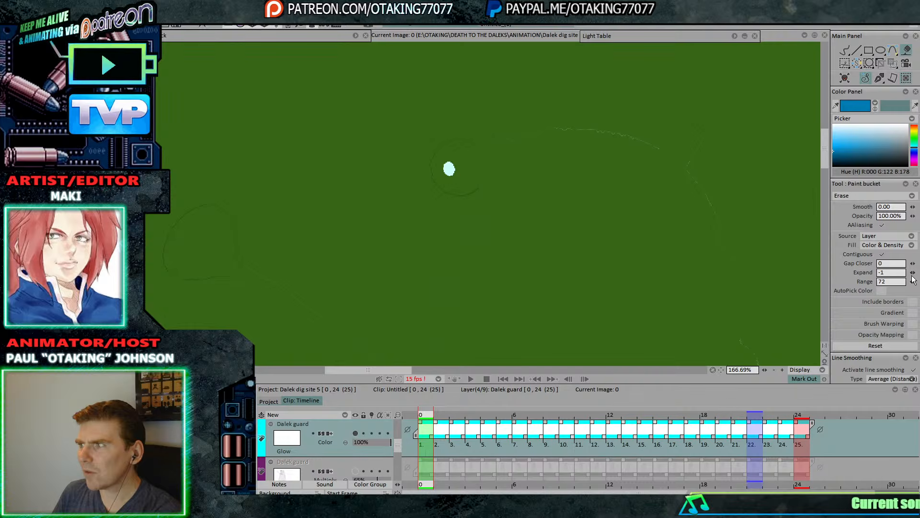
{"action": "left_click", "coordinate": [580, 312]}
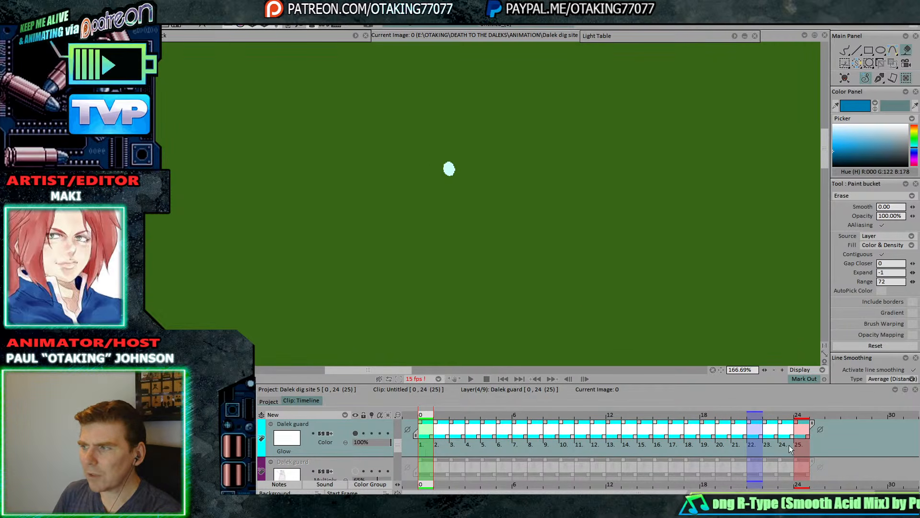
{"action": "left_click", "coordinate": [448, 446]}
{"action": "left_click", "coordinate": [636, 361]}
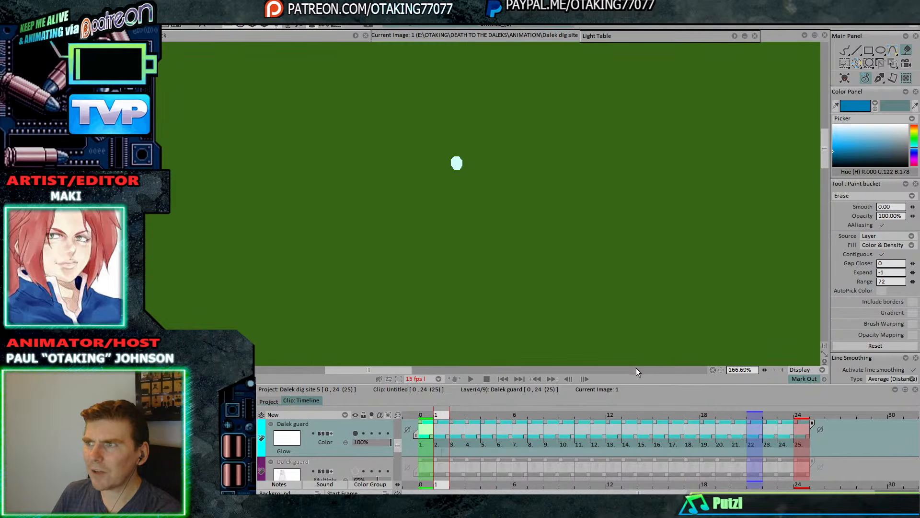
- Apply the stacked Glow effects to all frames of the Dalek guard eye layer and duplicate that layer
{"action": "left_click", "coordinate": [355, 35]}
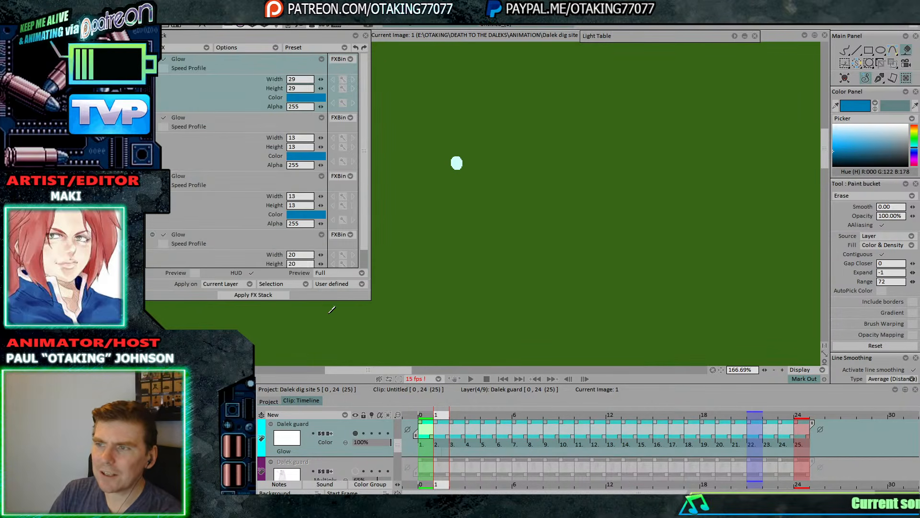
{"action": "right_click", "coordinate": [446, 434]}
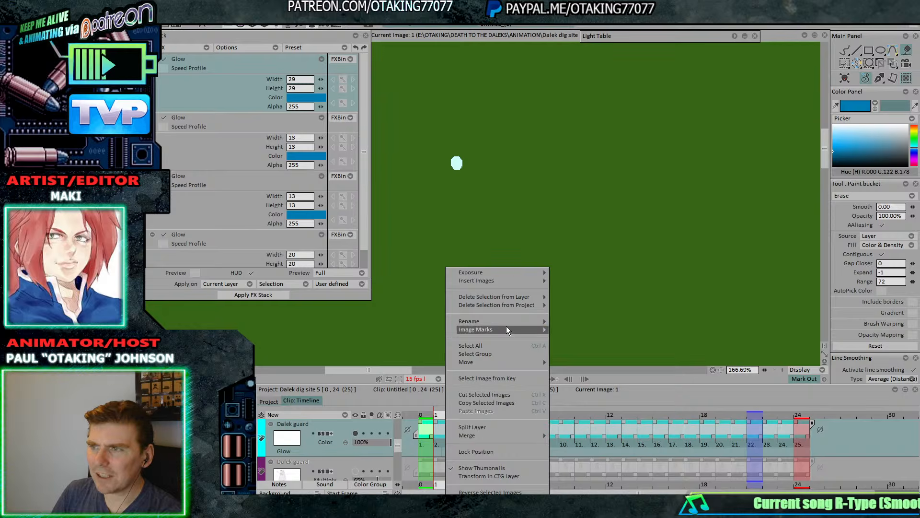
{"action": "left_click", "coordinate": [511, 347]}
{"action": "left_click", "coordinate": [272, 295]}
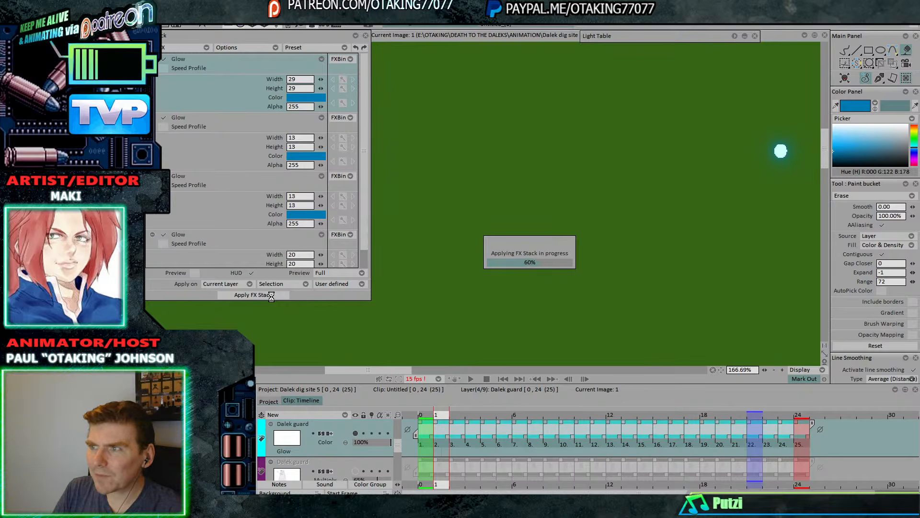
{"action": "left_click", "coordinate": [357, 35]}
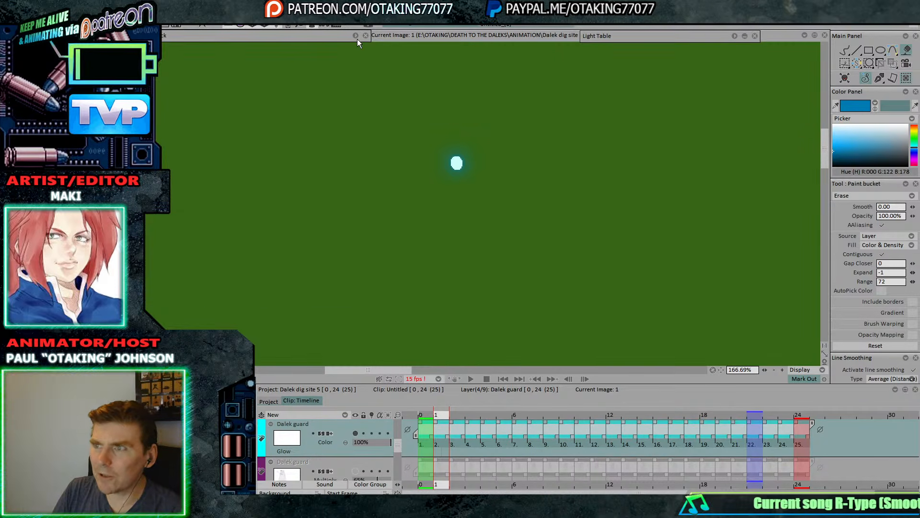
{"action": "right_click", "coordinate": [364, 451]}
{"action": "left_click", "coordinate": [418, 340]}
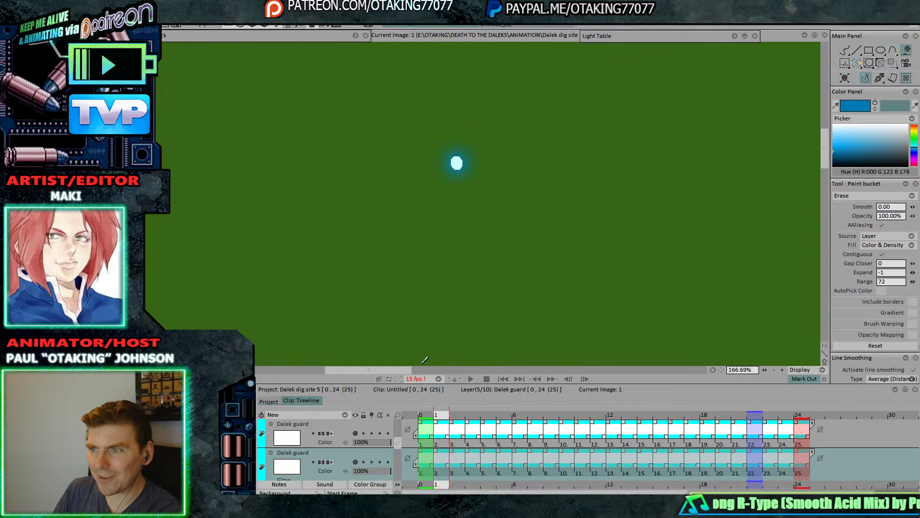
- Show the hidden Dalek guard layers beneath the eye glow and hide the green Anim_3 layer
{"action": "key", "text": "Down"}
{"action": "key", "text": "Down"}
{"action": "left_click", "coordinate": [356, 429]}
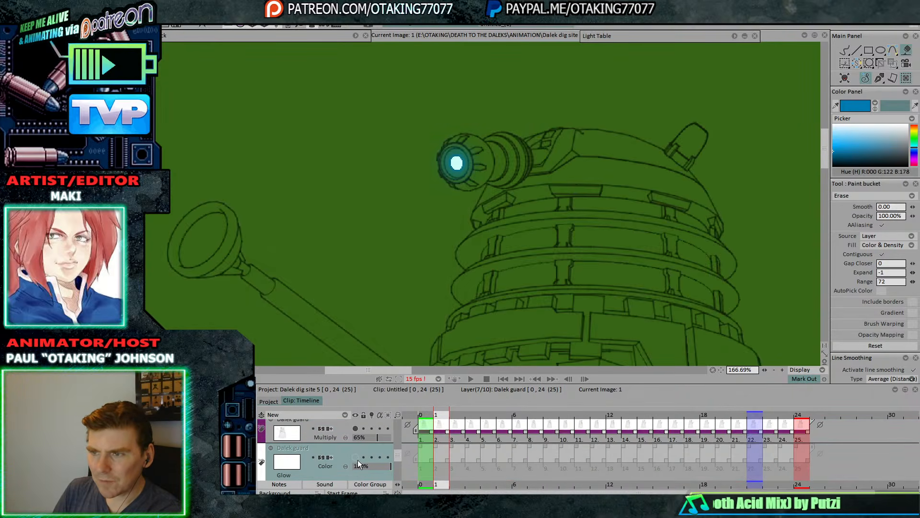
{"action": "left_click", "coordinate": [356, 459]}
{"action": "key", "text": "Down"}
{"action": "left_click", "coordinate": [356, 455]}
{"action": "key", "text": "Down"}
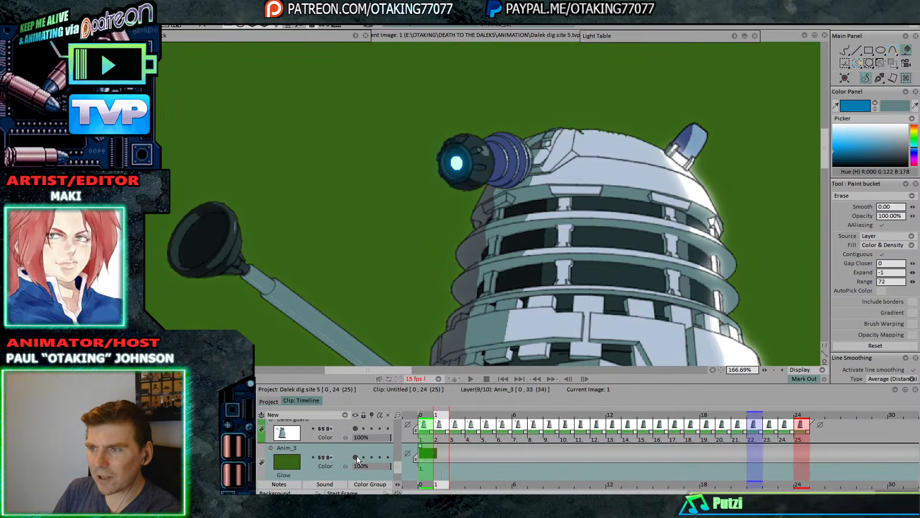
{"action": "left_click", "coordinate": [354, 457]}
- Set the blending mode of the upper Dalek guard eye glow layer to Add
{"action": "scroll", "coordinate": [612, 244], "scroll_direction": "down", "scroll_amount": 4}
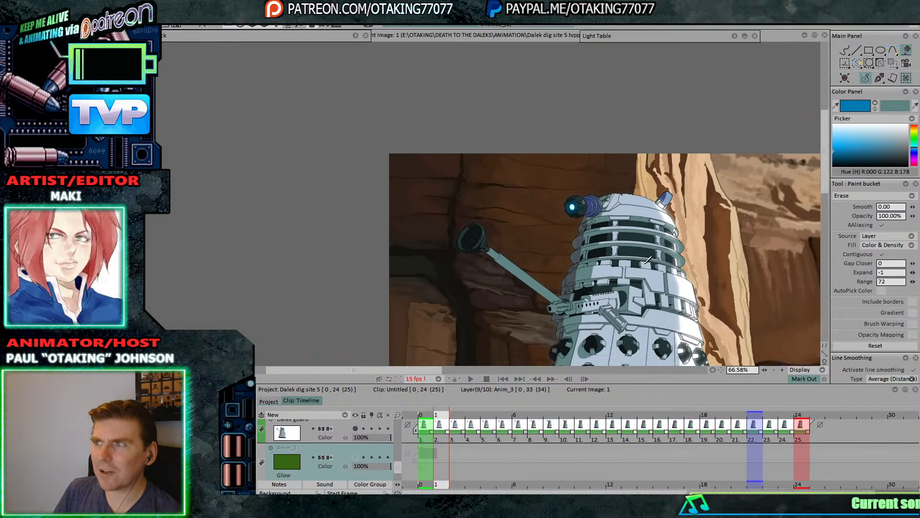
{"action": "left_click_drag", "start_coordinate": [612, 244], "coordinate": [583, 240]}
{"action": "key", "text": "Up"}
{"action": "key", "text": "Up"}
{"action": "key", "text": "Up"}
{"action": "key", "text": "Up"}
{"action": "key", "text": "Up"}
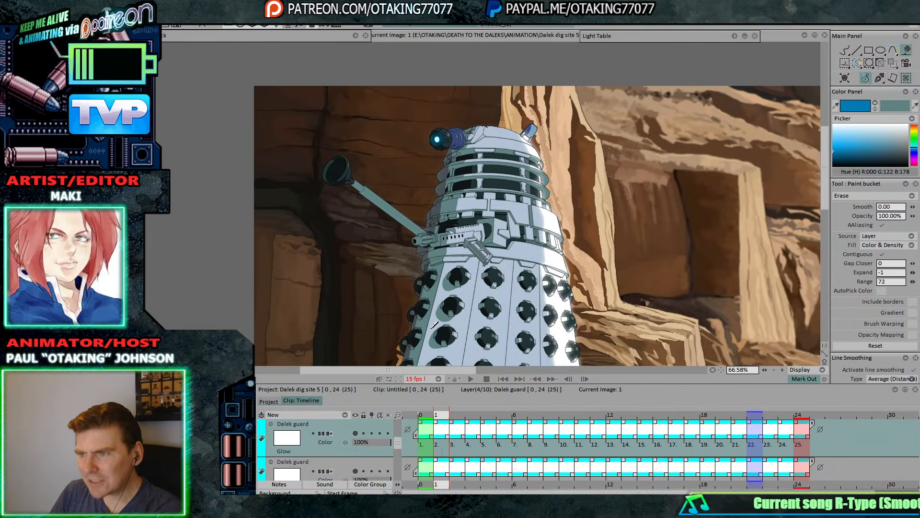
{"action": "left_click", "coordinate": [324, 443]}
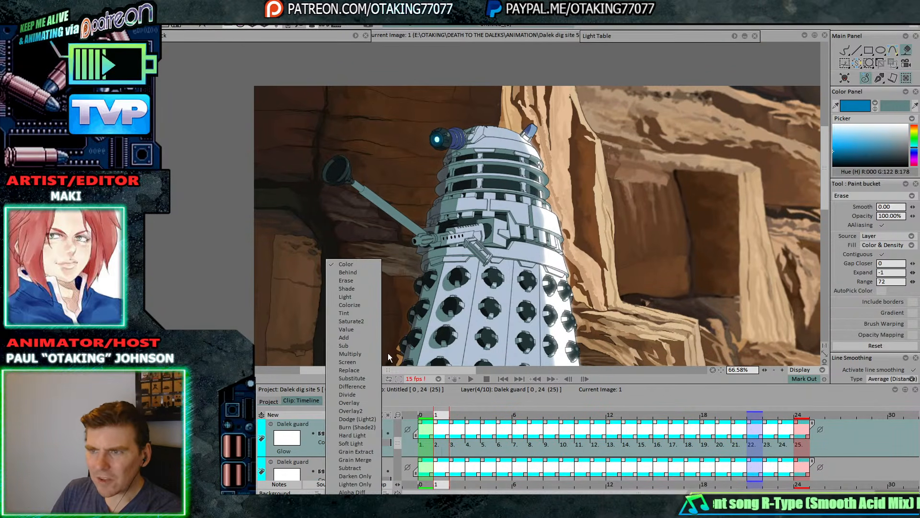
{"action": "left_click", "coordinate": [363, 338]}
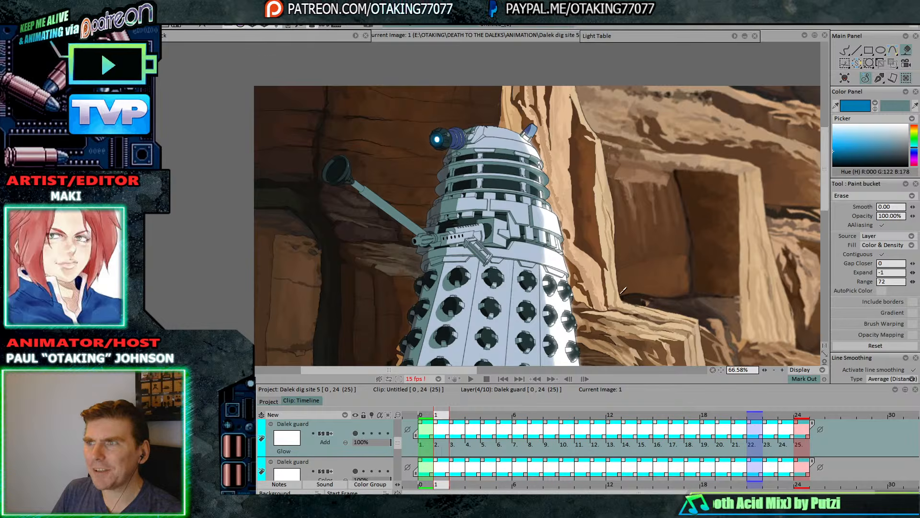
- Step through the animation frames to check the eye glow against the finished Dalek and background
{"action": "scroll", "coordinate": [623, 290], "scroll_direction": "down", "scroll_amount": 2}
{"action": "key", "text": "Right"}
{"action": "key", "text": "Right"}
{"action": "key", "text": "Right"}
{"action": "key", "text": "Right"}
{"action": "key", "text": "Right"}
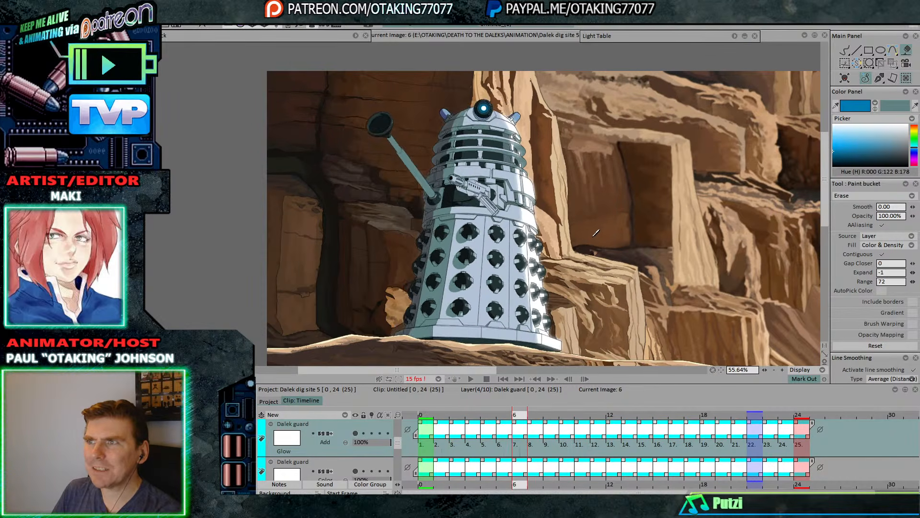
{"action": "key", "text": "Right"}
{"action": "key", "text": "Right"}
{"action": "key", "text": "Right"}
{"action": "key", "text": "Right"}
{"action": "key", "text": "Right"}
{"action": "key", "text": "Right"}
{"action": "key", "text": "Right"}
{"action": "key", "text": "Right"}
{"action": "key", "text": "Right"}
{"action": "key", "text": "Right"}
{"action": "key", "text": "Right"}
{"action": "key", "text": "Right"}
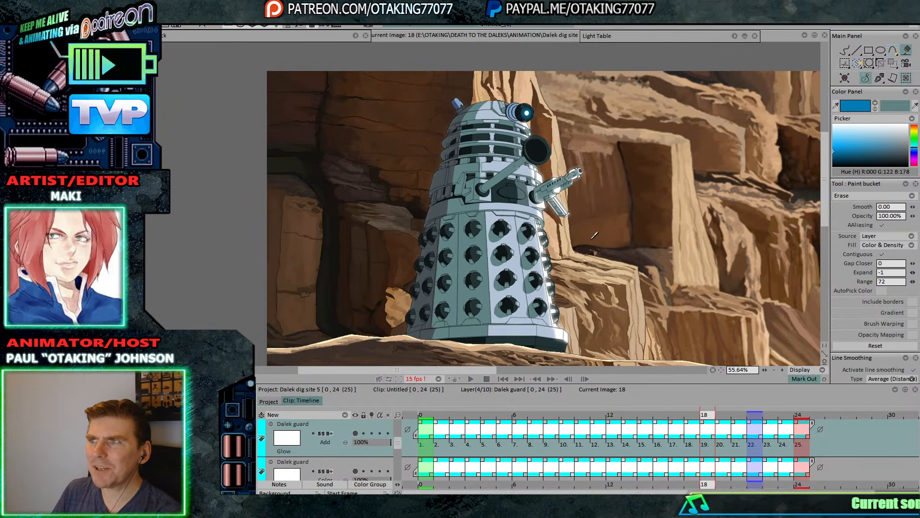
{"action": "key", "text": "Right"}
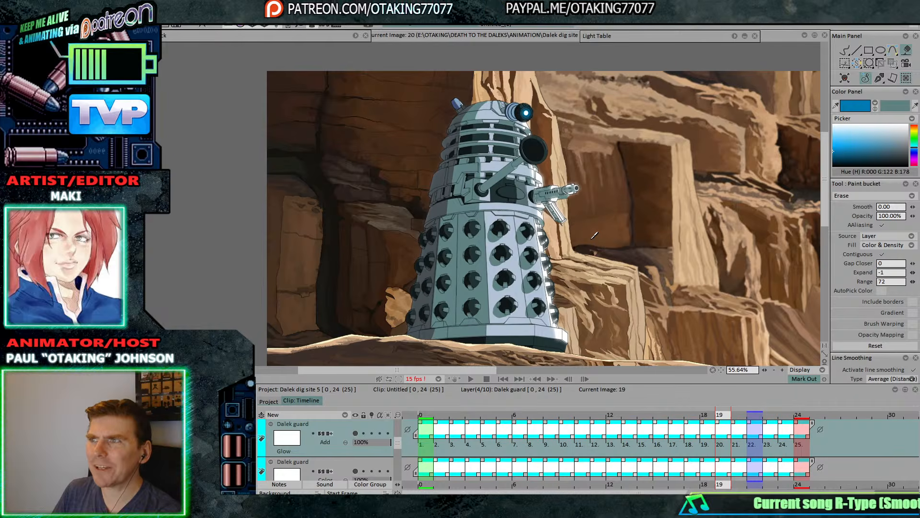
{"action": "key", "text": "Right"}
{"action": "key", "text": "Right"}
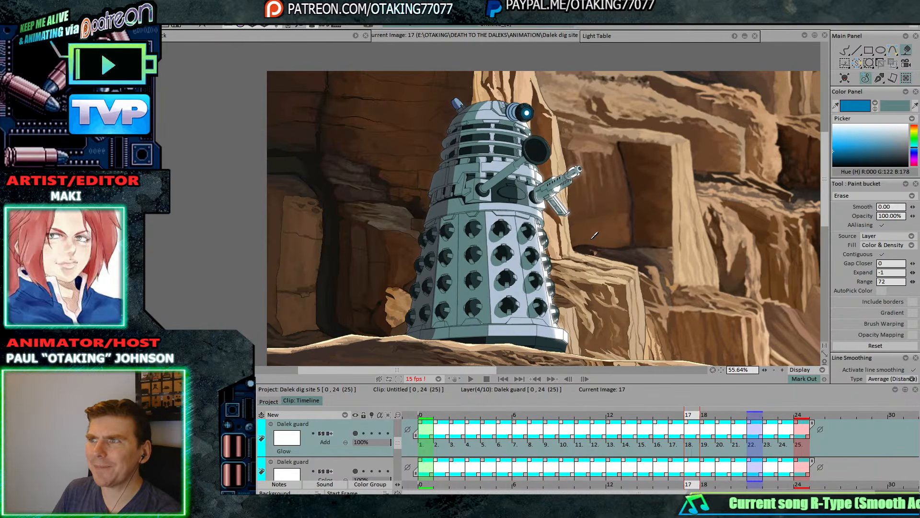
- Play back the animation and examine the glowing eye on the Dalek both up close and in the full shot
{"action": "left_click", "coordinate": [472, 380]}
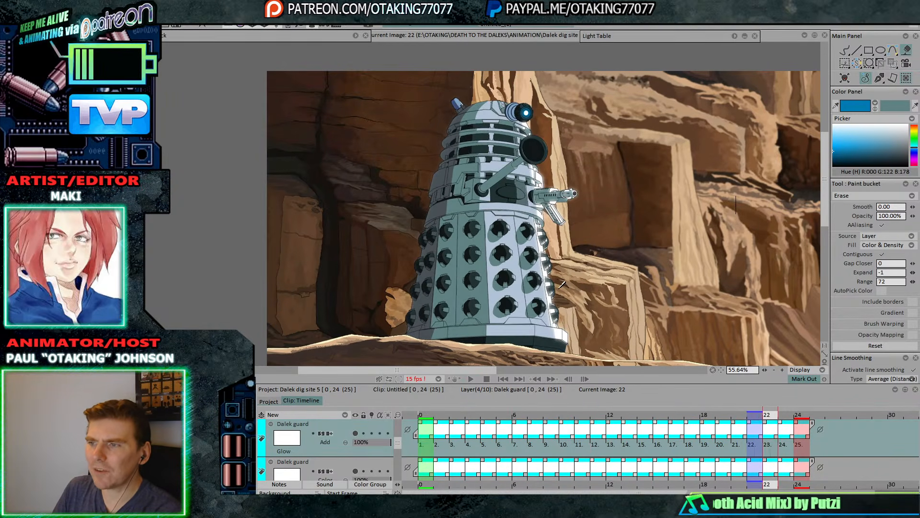
{"action": "key", "text": "Up"}
{"action": "key", "text": "Up"}
{"action": "key", "text": "Up"}
{"action": "left_click", "coordinate": [355, 470]}
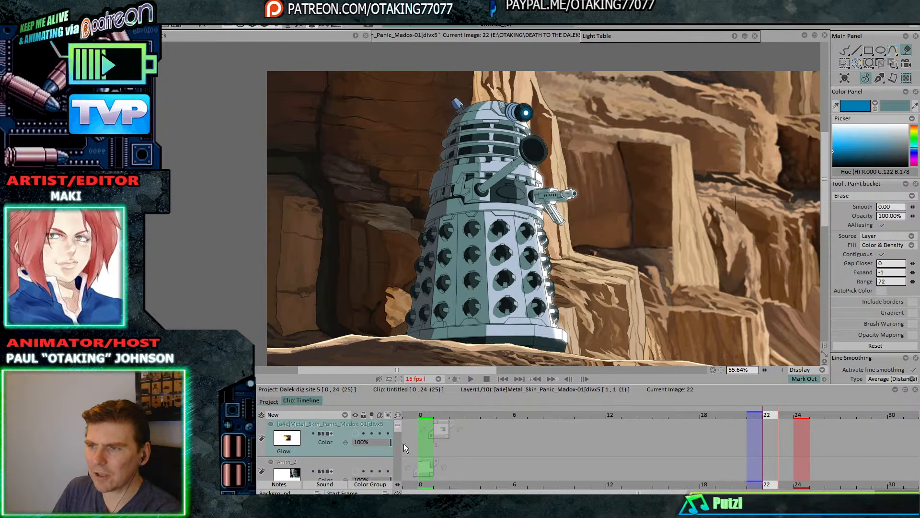
{"action": "left_click", "coordinate": [472, 378]}
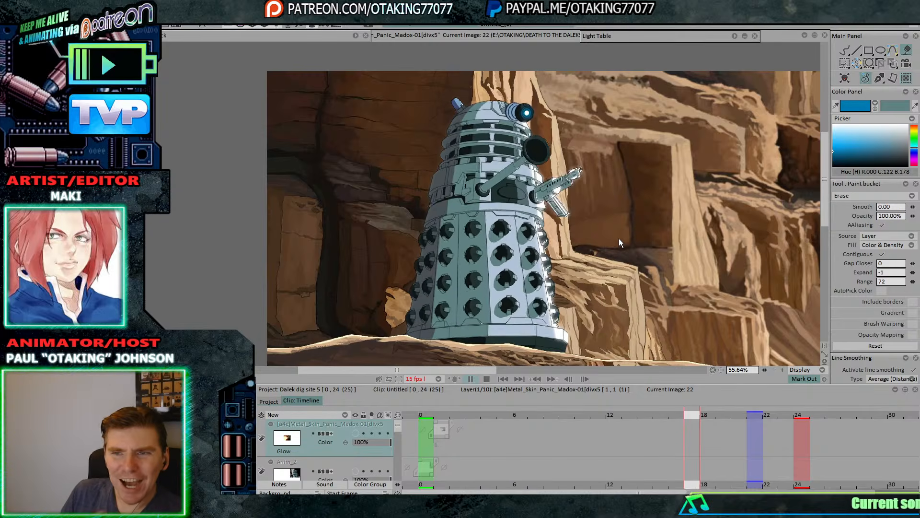
{"action": "key", "text": "Return"}
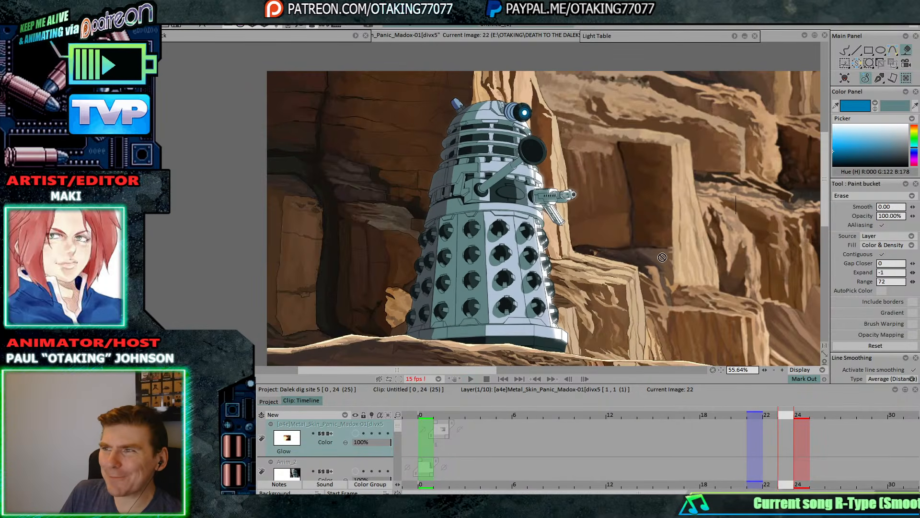
{"action": "left_click_drag", "start_coordinate": [717, 298], "coordinate": [626, 272]}
{"action": "scroll", "coordinate": [621, 272], "scroll_direction": "down", "scroll_amount": 1}
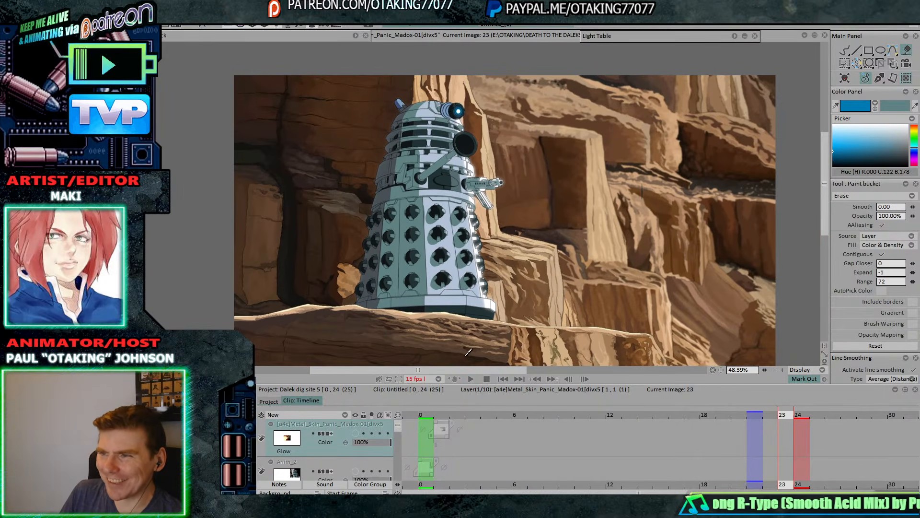
{"action": "left_click_drag", "start_coordinate": [549, 283], "coordinate": [602, 254]}
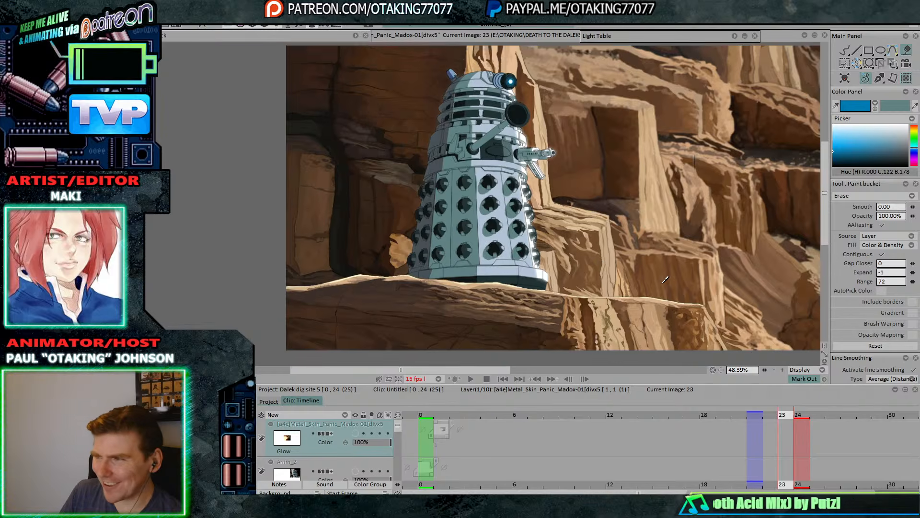
{"action": "scroll", "coordinate": [665, 279], "scroll_direction": "down", "scroll_amount": 2}
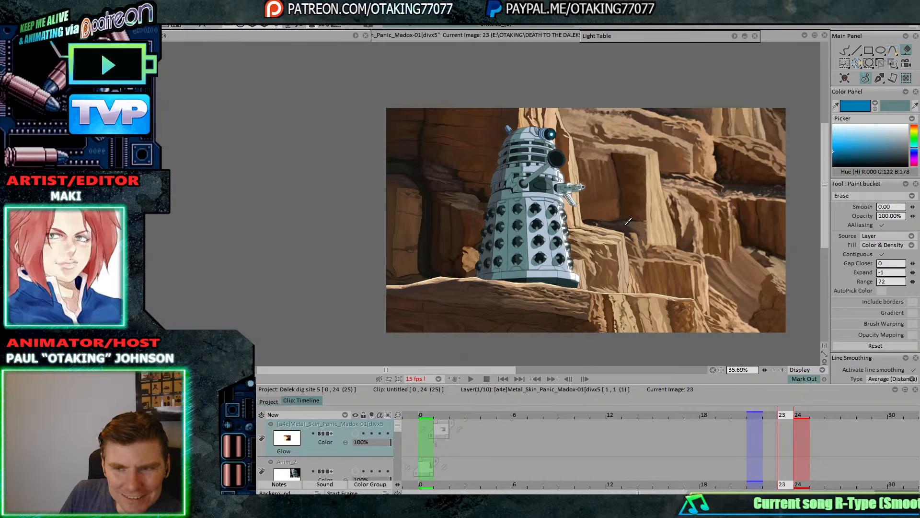
{"action": "scroll", "coordinate": [651, 210], "scroll_direction": "up", "scroll_amount": 8}
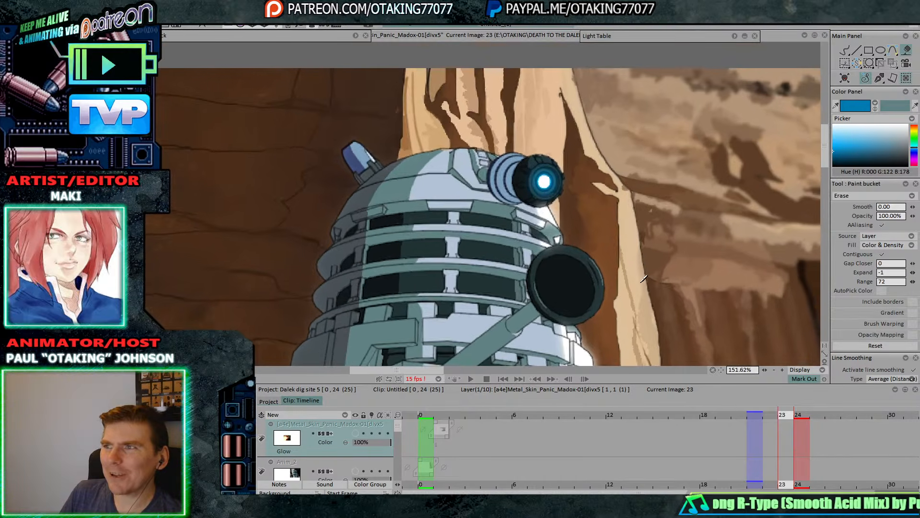
{"action": "scroll", "coordinate": [638, 267], "scroll_direction": "down", "scroll_amount": 5}
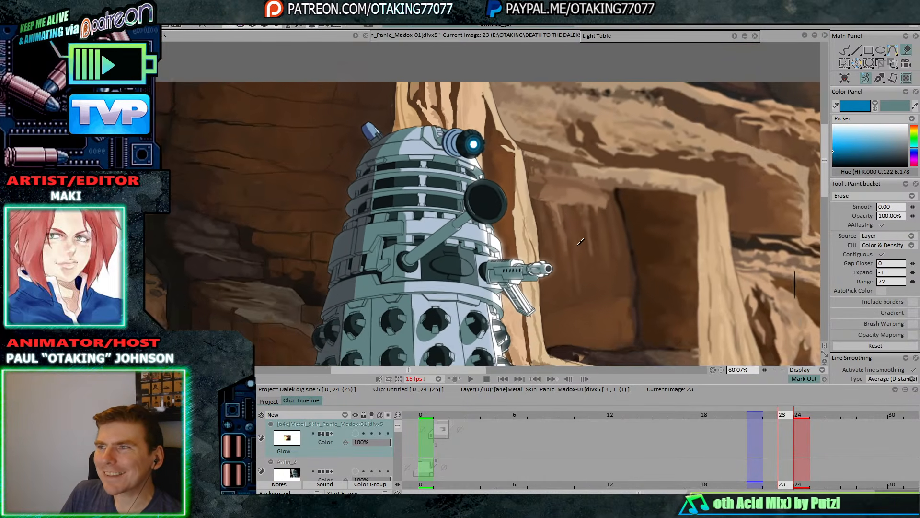
- Duplicate the Color-mode Dalek guard eye glow layer below the Add layer
{"action": "key", "text": "Down"}
{"action": "key", "text": "Down"}
{"action": "key", "text": "Down"}
{"action": "key", "text": "Down"}
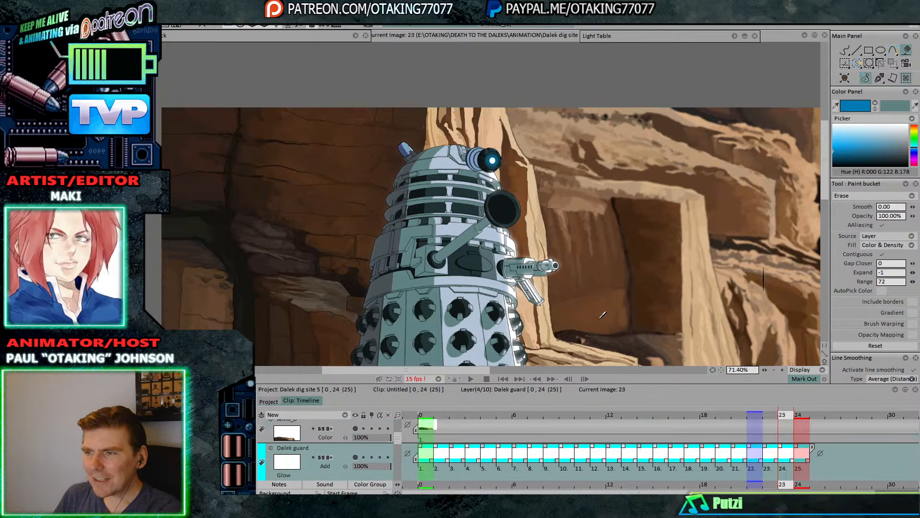
{"action": "right_click", "coordinate": [338, 447]}
{"action": "left_click", "coordinate": [395, 339]}
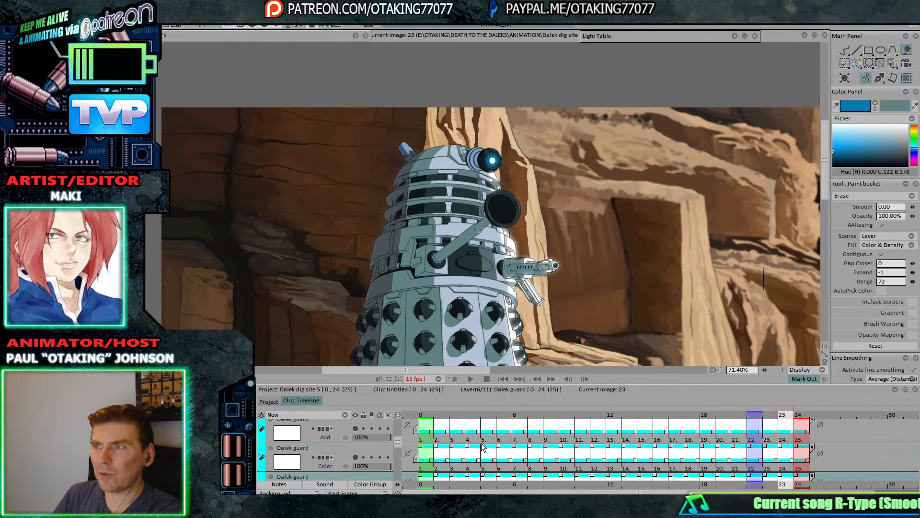
- Merge the stacked Dalek guard eye glow layers into a single Color-mode layer
{"action": "left_click", "coordinate": [356, 460]}
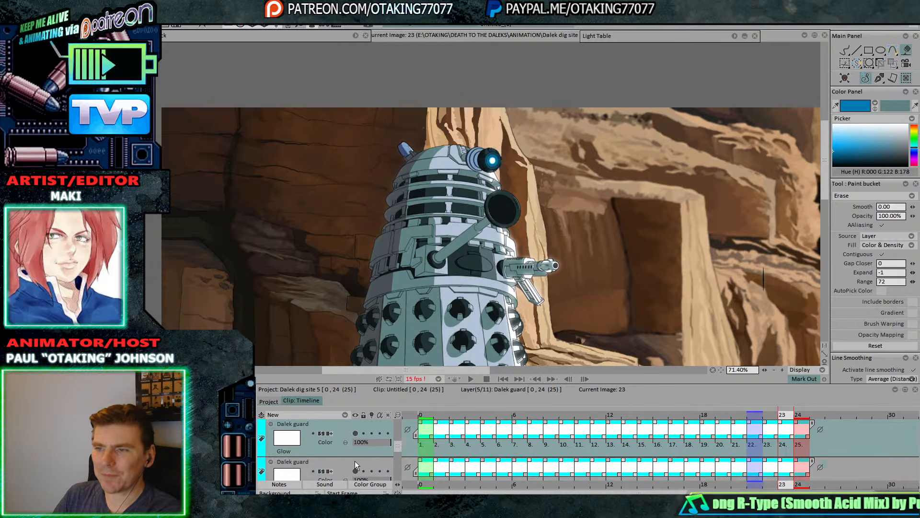
{"action": "left_click", "coordinate": [261, 414]}
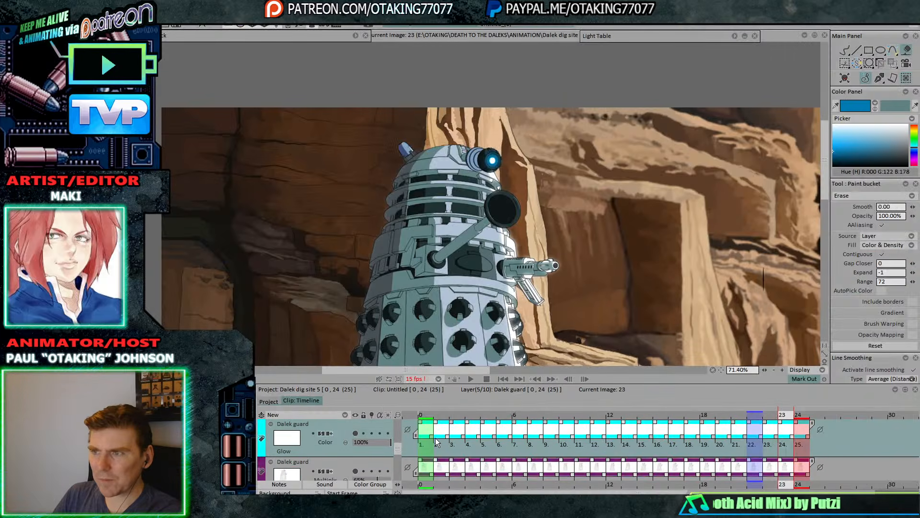
{"action": "left_click", "coordinate": [266, 415]}
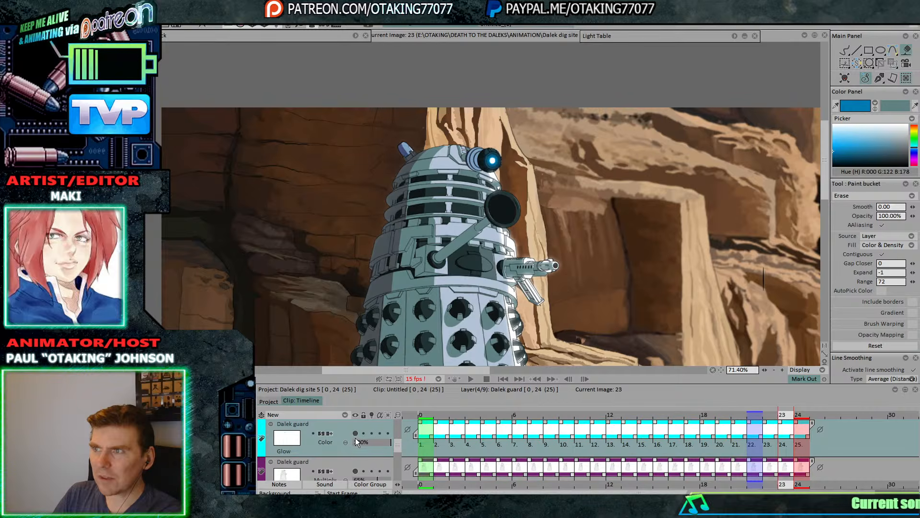
{"action": "scroll", "coordinate": [659, 293], "scroll_direction": "down", "scroll_amount": 2}
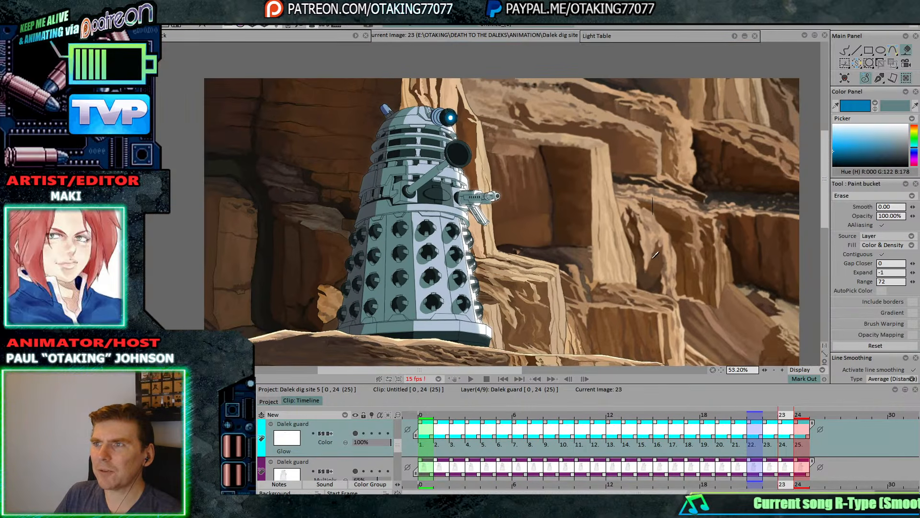
- Play back the full shot to check the merged eye glow on the moving Dalek
{"action": "scroll", "coordinate": [655, 254], "scroll_direction": "down", "scroll_amount": 1}
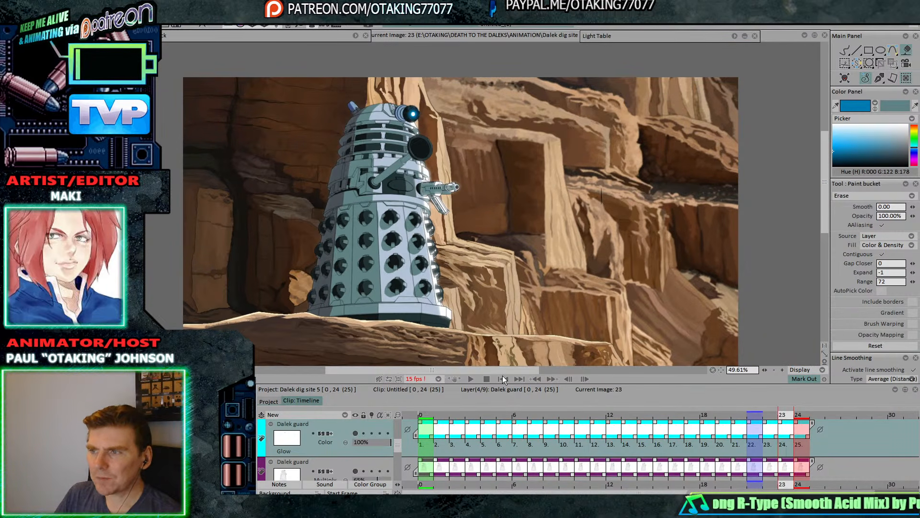
{"action": "left_click", "coordinate": [472, 379]}
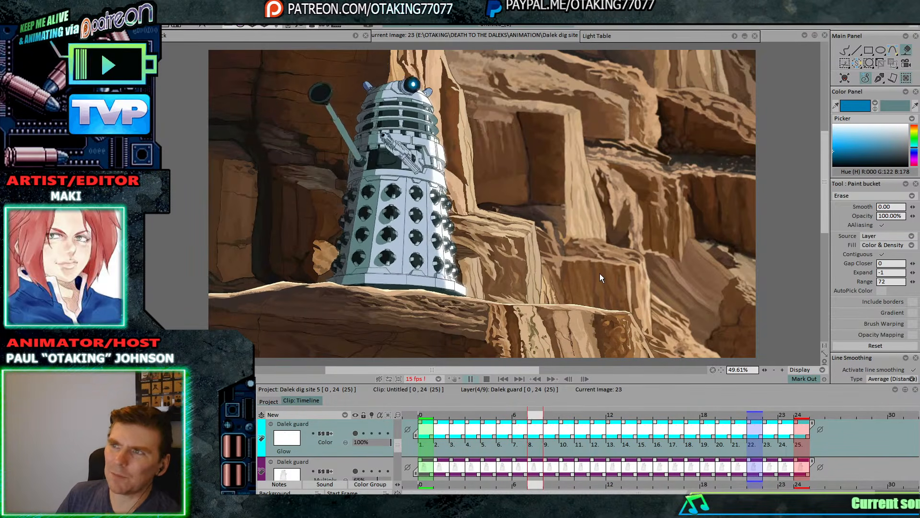
{"action": "left_click", "coordinate": [635, 284]}
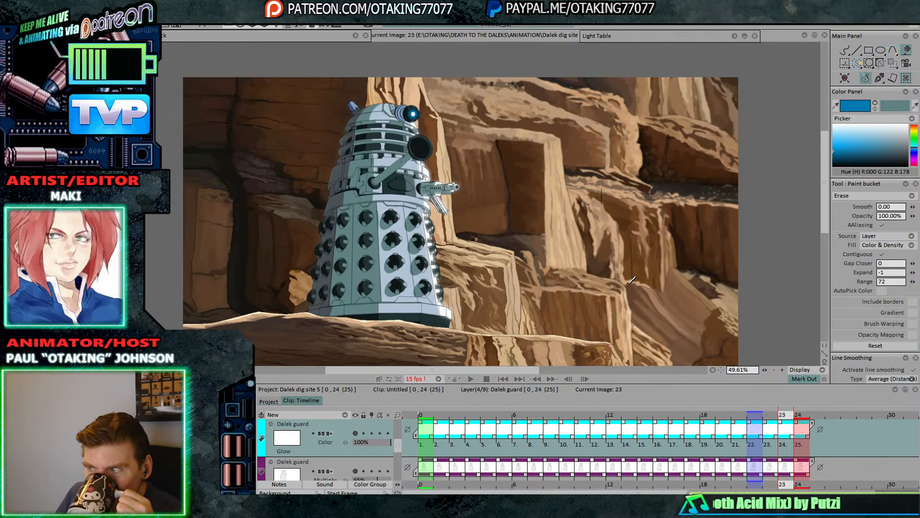
- Duplicate the Multiply-mode Dalek guard shading layer that sits below the Color-mode glow layer
{"action": "left_click", "coordinate": [844, 50]}
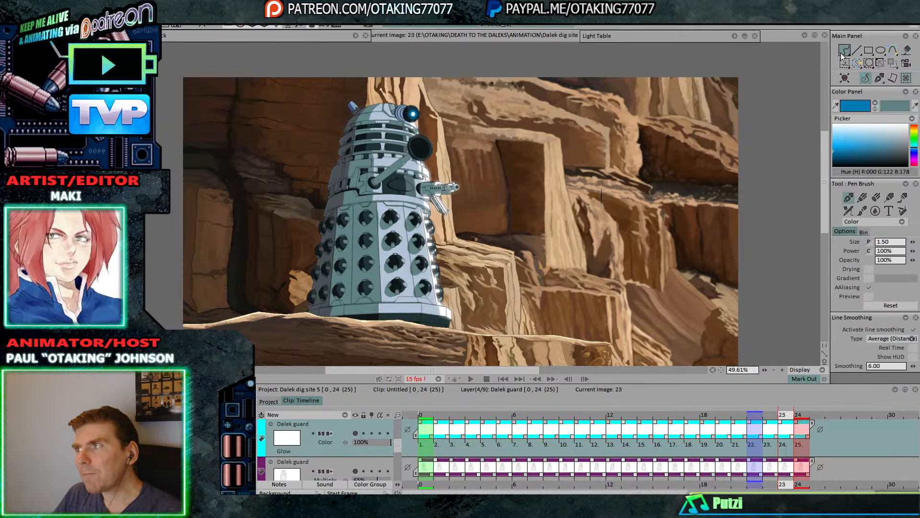
{"action": "key", "text": "Down"}
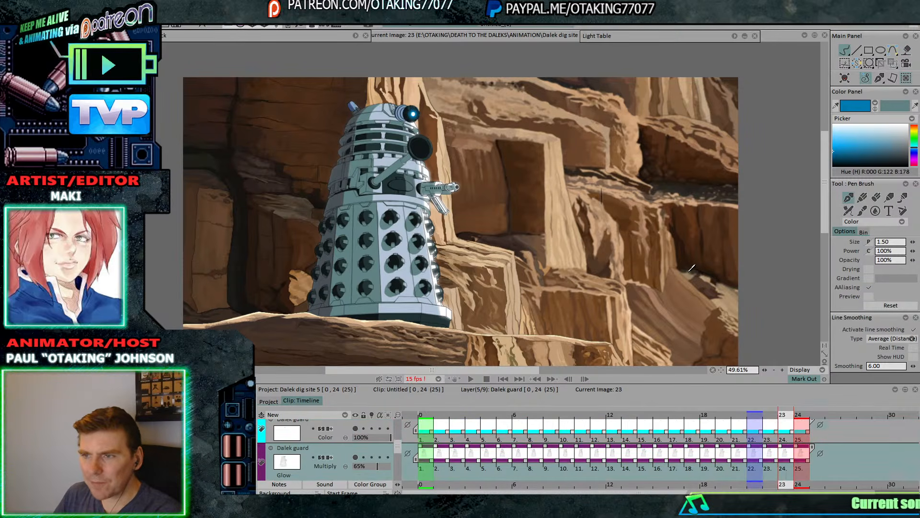
{"action": "scroll", "coordinate": [459, 222], "scroll_direction": "up", "scroll_amount": 5}
{"action": "scroll", "coordinate": [459, 222], "scroll_direction": "up", "scroll_amount": 2}
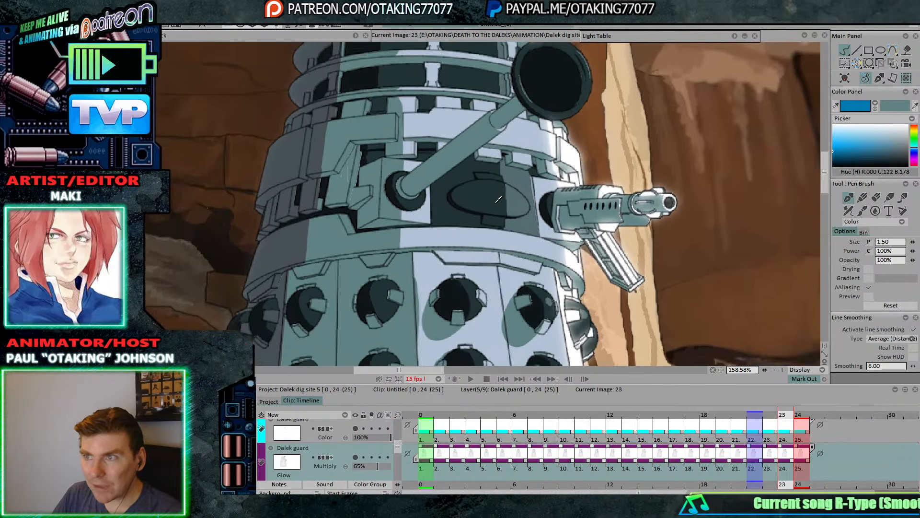
{"action": "right_click", "coordinate": [348, 457]}
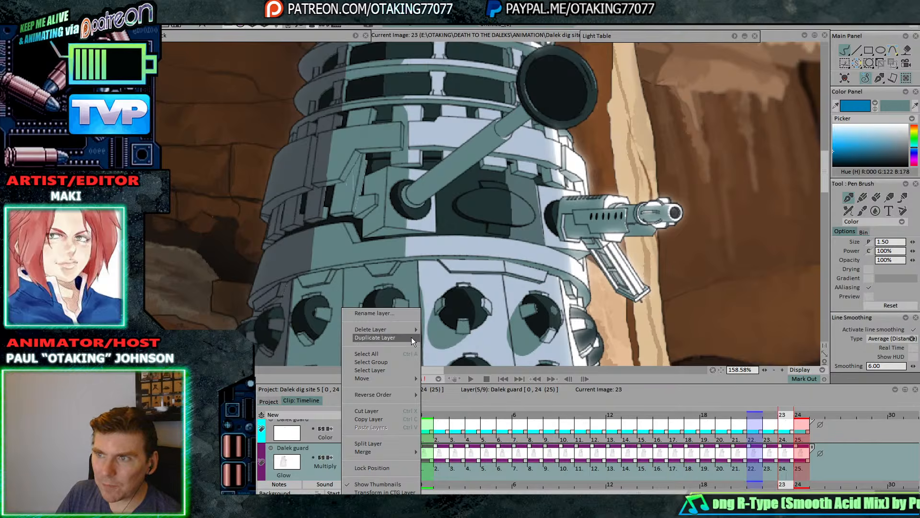
{"action": "left_click", "coordinate": [375, 337]}
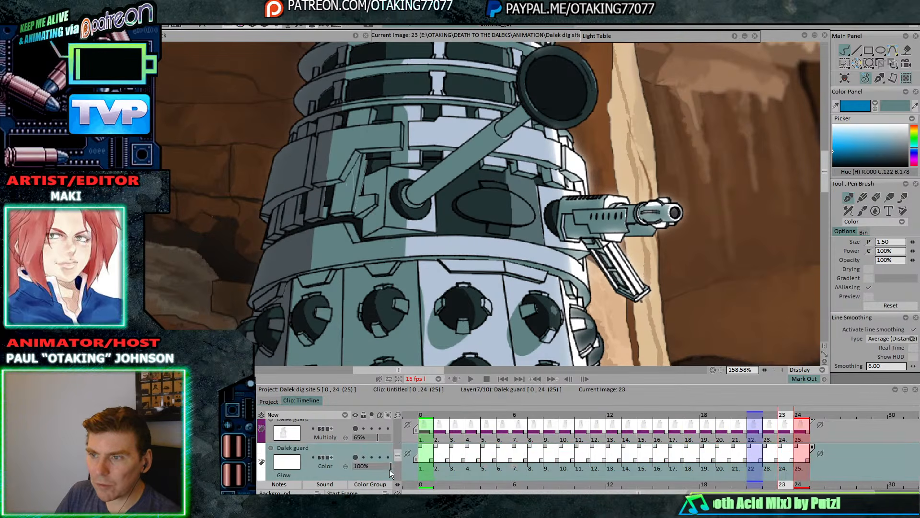
{"action": "left_click", "coordinate": [386, 447]}
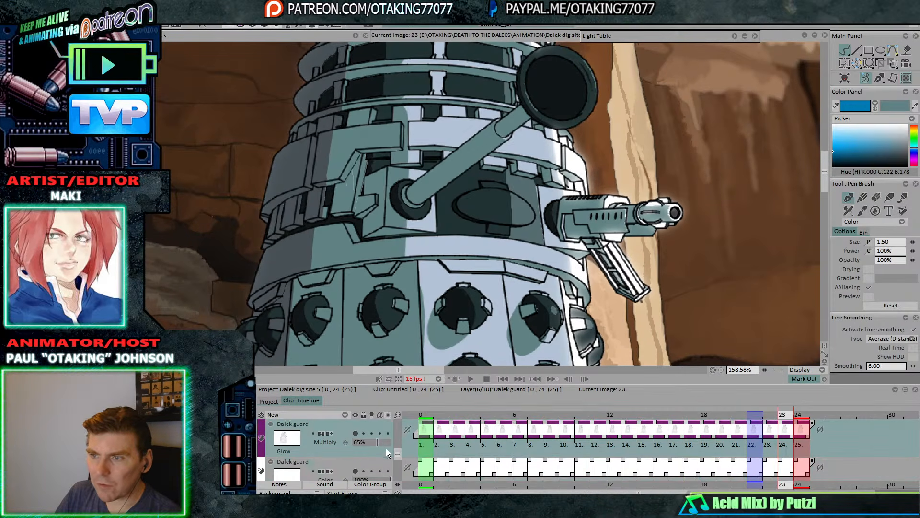
- Apply the Post process effect preset, with Median Blur radius 1 and Noise intensity 25, to all frames of the upper Multiply layer
{"action": "right_click", "coordinate": [484, 437]}
{"action": "left_click", "coordinate": [528, 343]}
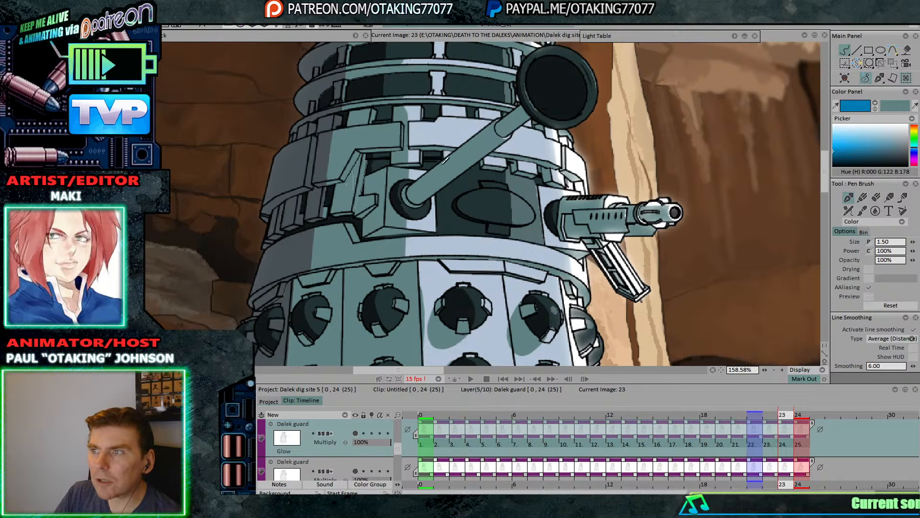
{"action": "left_click", "coordinate": [355, 33]}
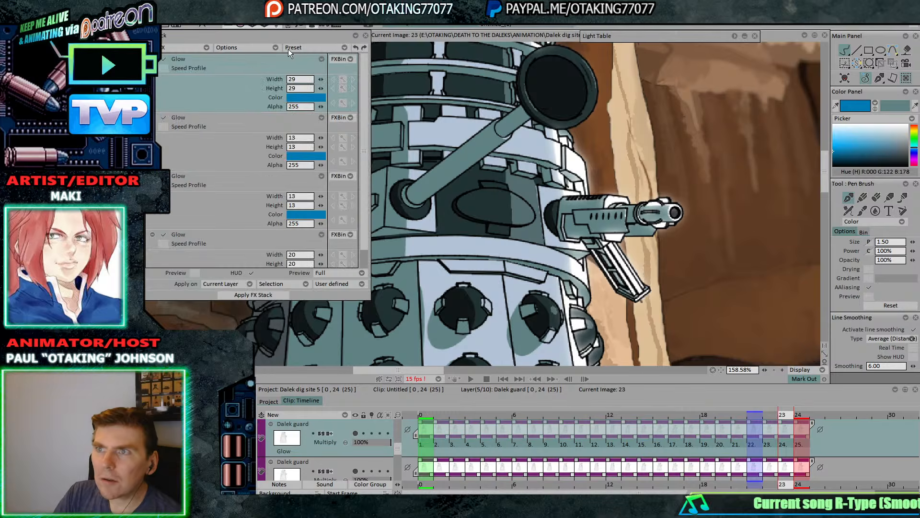
{"action": "left_click", "coordinate": [290, 47]}
{"action": "left_click", "coordinate": [359, 135]}
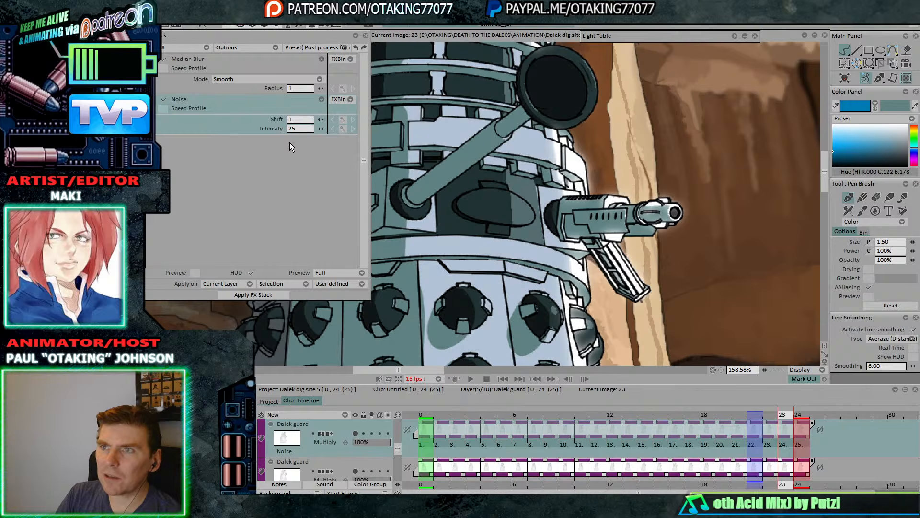
{"action": "left_click", "coordinate": [267, 294]}
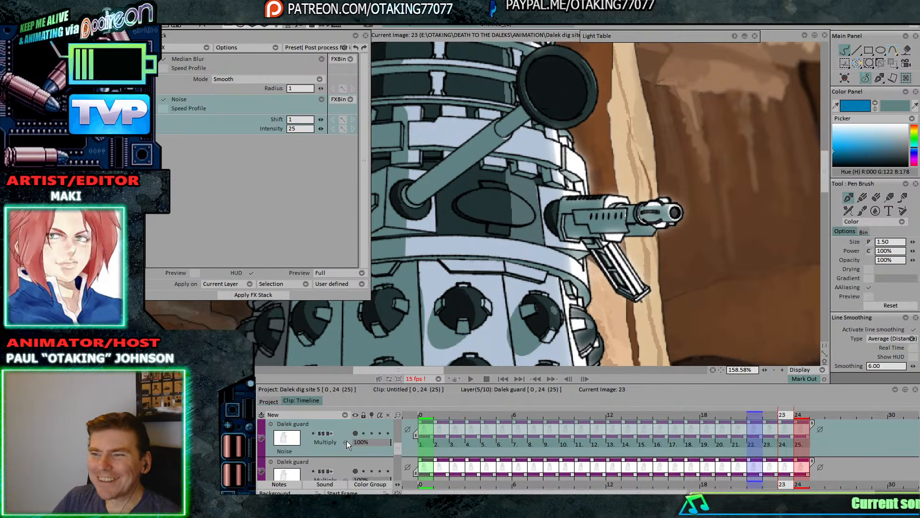
- Apply the same Median Blur and Noise effect stack to all frames of the lower Multiply Dalek guard layer
{"action": "left_click", "coordinate": [347, 464]}
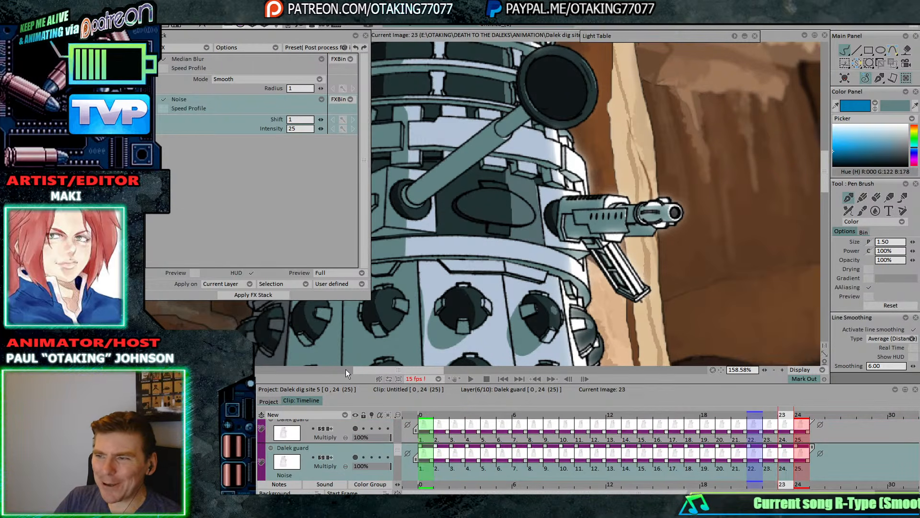
{"action": "right_click", "coordinate": [476, 466]}
{"action": "left_click", "coordinate": [517, 345]}
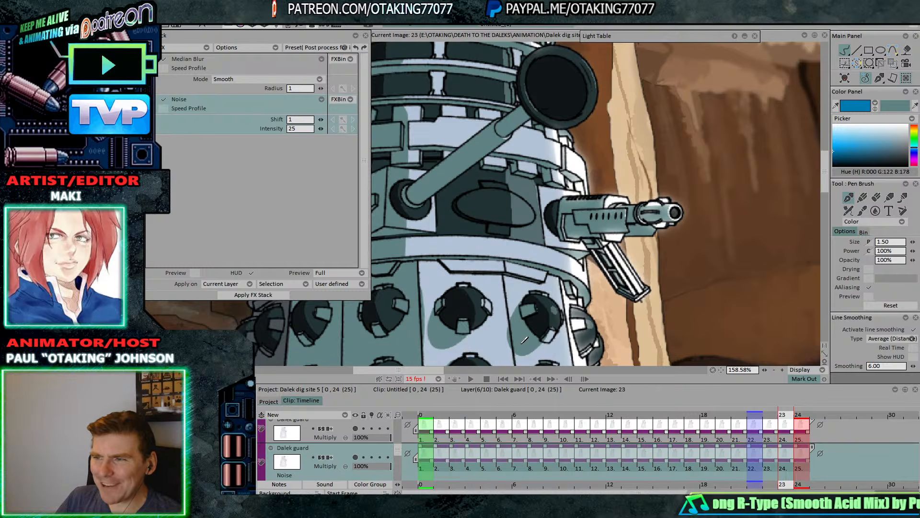
{"action": "left_click", "coordinate": [268, 295]}
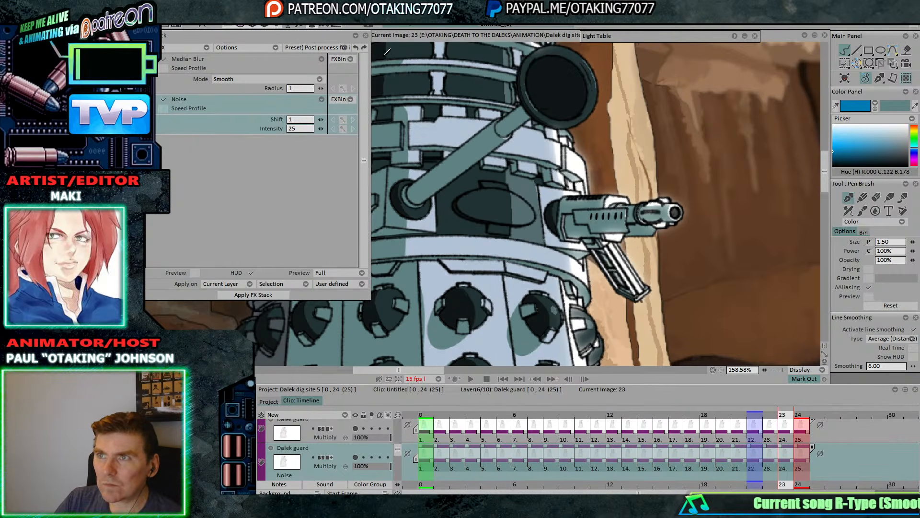
{"action": "left_click", "coordinate": [355, 36]}
- Set the upper Multiply layer's opacity to 57% and play back the animation to check the shading
{"action": "scroll", "coordinate": [601, 207], "scroll_direction": "down", "scroll_amount": 3}
{"action": "left_click_drag", "start_coordinate": [602, 207], "coordinate": [542, 237]}
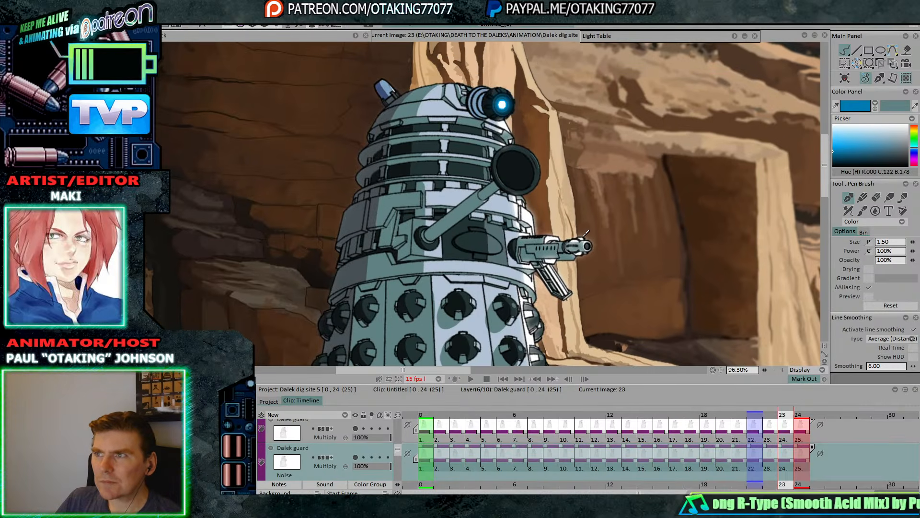
{"action": "left_click_drag", "start_coordinate": [599, 241], "coordinate": [598, 223]}
{"action": "left_click", "coordinate": [375, 438]}
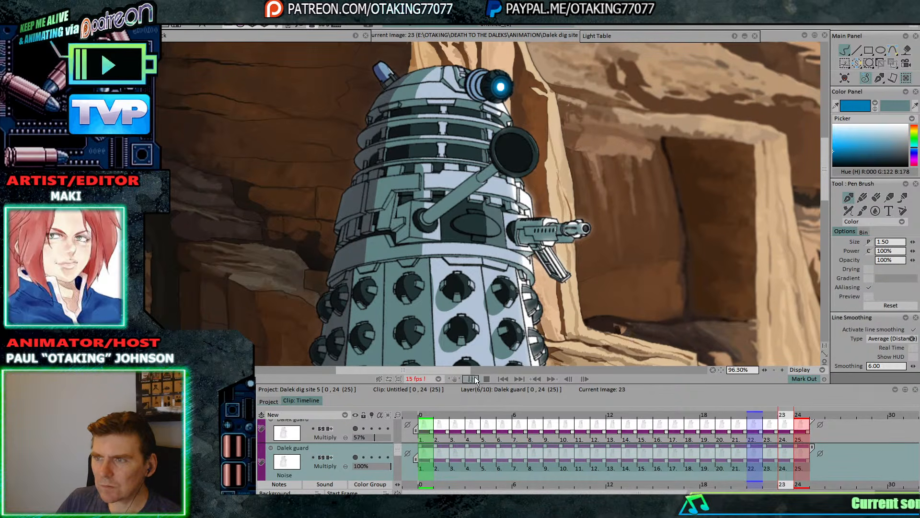
{"action": "left_click", "coordinate": [474, 377]}
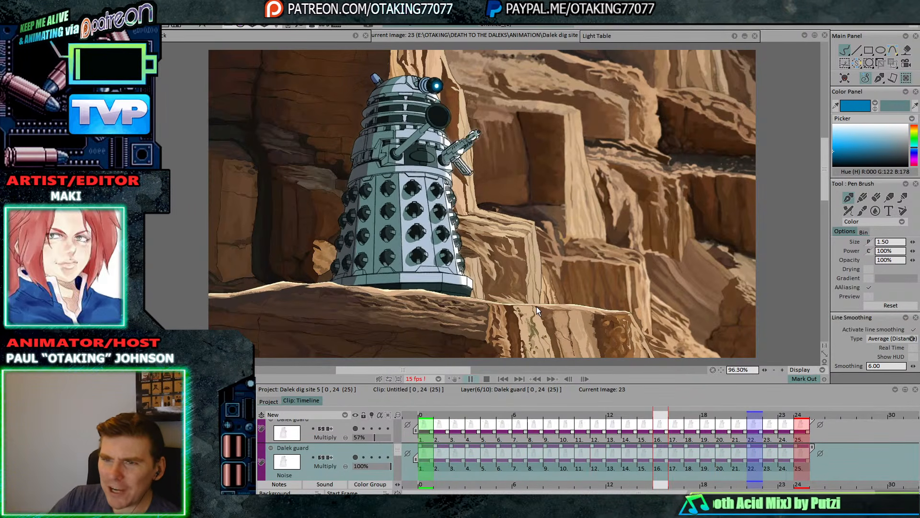
{"action": "left_click", "coordinate": [591, 298]}
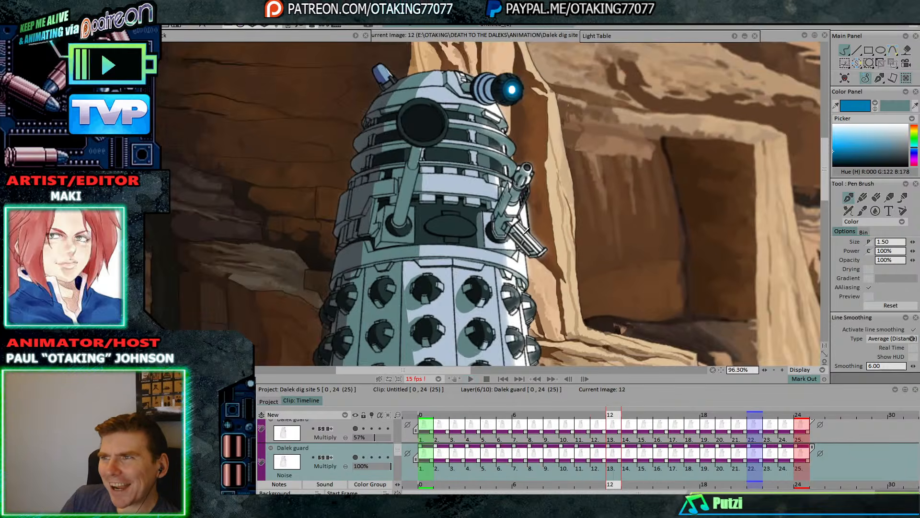
- Move the Color-mode Dalek guard highlight layer above both Multiply layers, directly below the eye glow layer
{"action": "scroll", "coordinate": [593, 288], "scroll_direction": "up", "scroll_amount": 3}
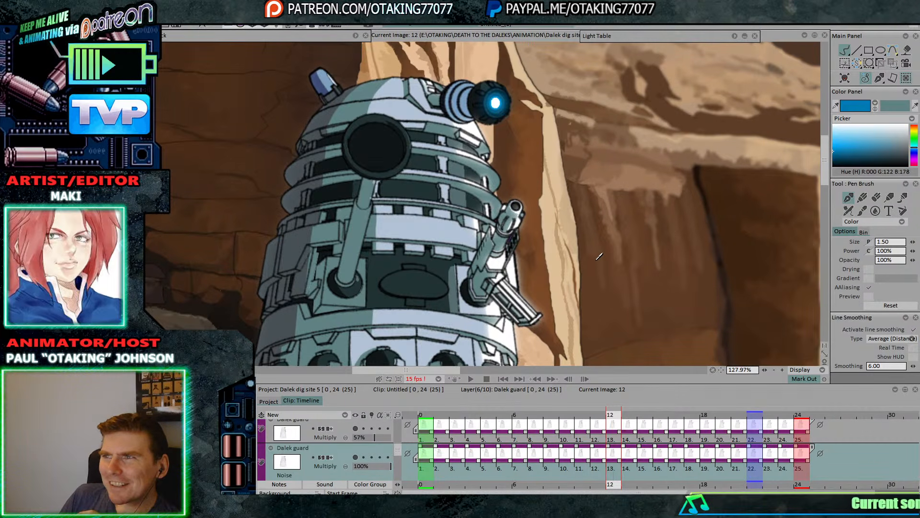
{"action": "key", "text": "Down"}
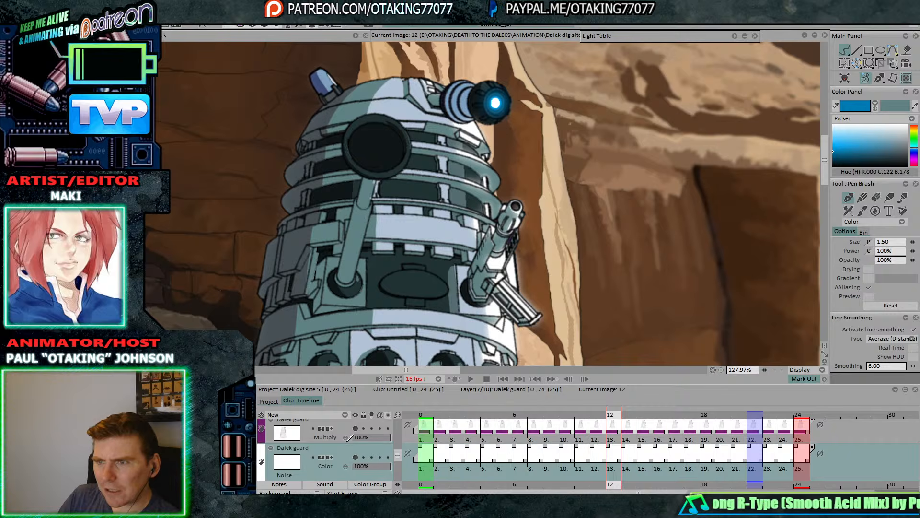
{"action": "left_click", "coordinate": [349, 426], "text": "shift"}
{"action": "left_click_drag", "start_coordinate": [351, 418], "coordinate": [348, 443]}
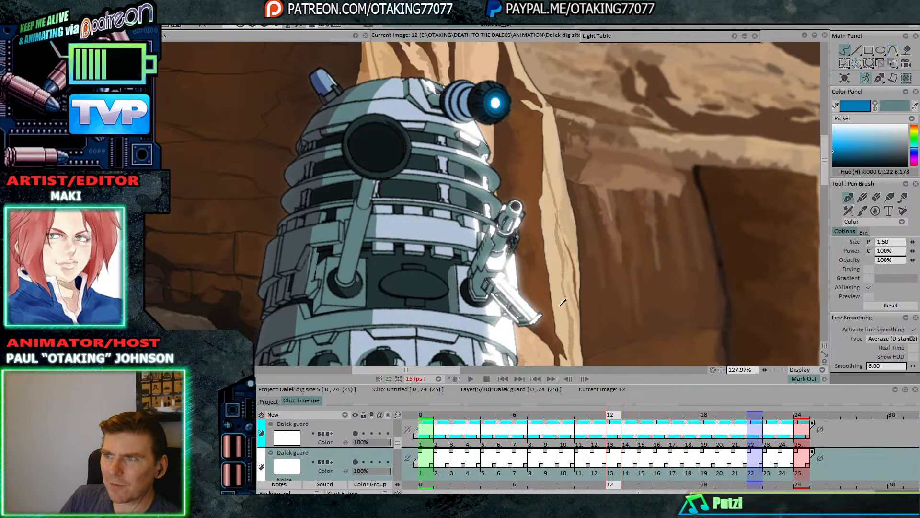
- Try the Add blending mode on the raised Dalek guard highlight layer and restore it to Color mode
{"action": "scroll", "coordinate": [562, 302], "scroll_direction": "down", "scroll_amount": 3}
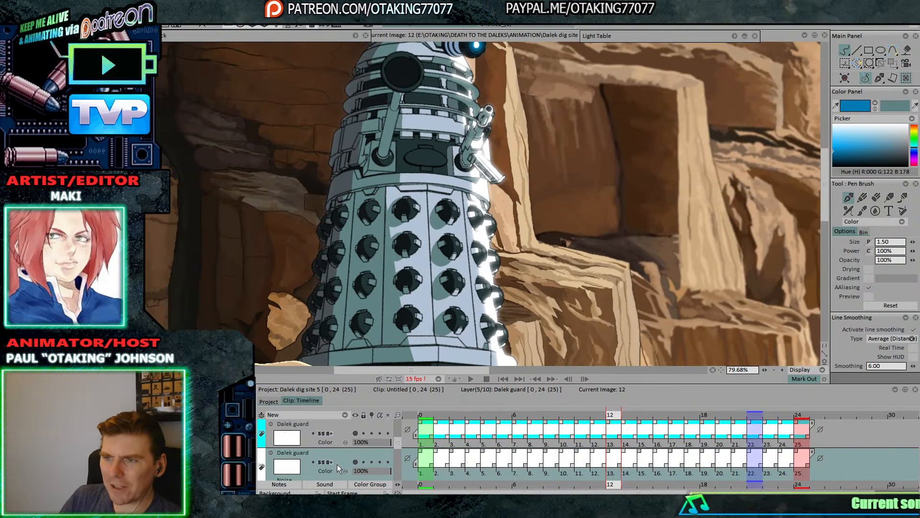
{"action": "scroll", "coordinate": [531, 252], "scroll_direction": "up", "scroll_amount": 4}
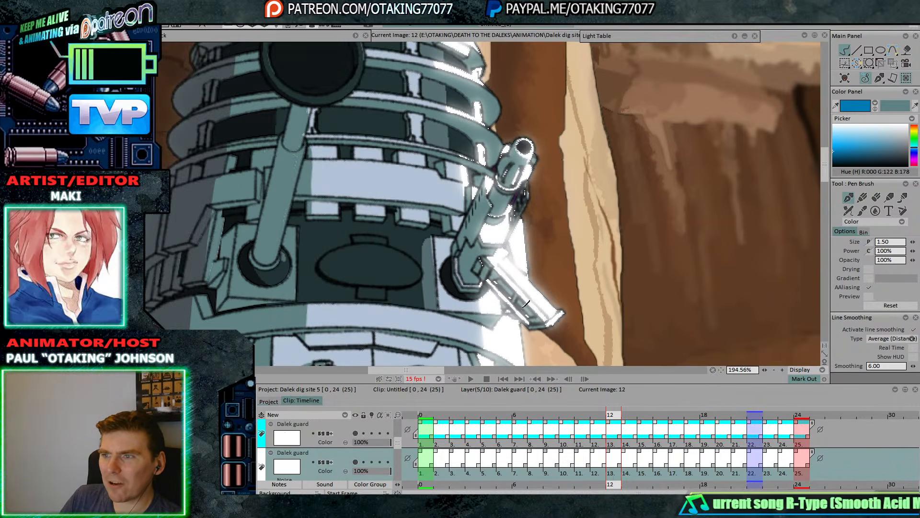
{"action": "left_click_drag", "start_coordinate": [526, 304], "coordinate": [504, 244]}
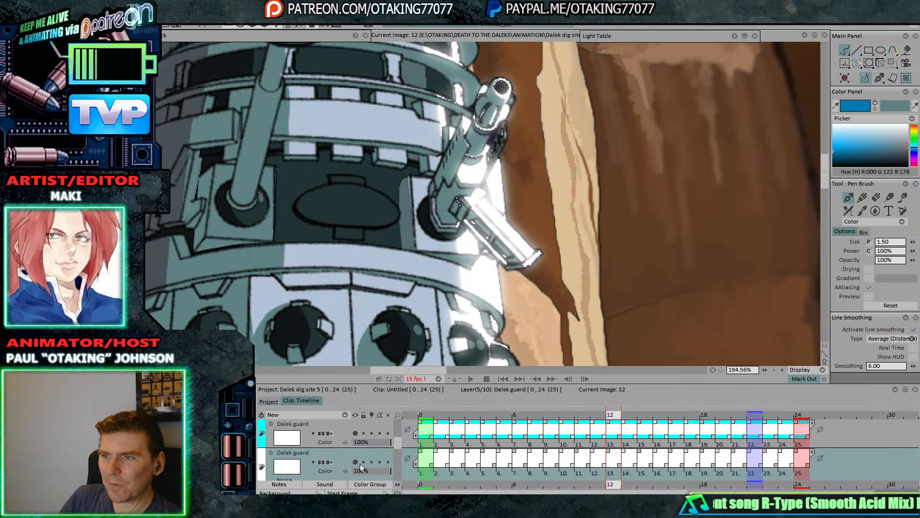
{"action": "left_click", "coordinate": [334, 469]}
{"action": "left_click", "coordinate": [375, 336]}
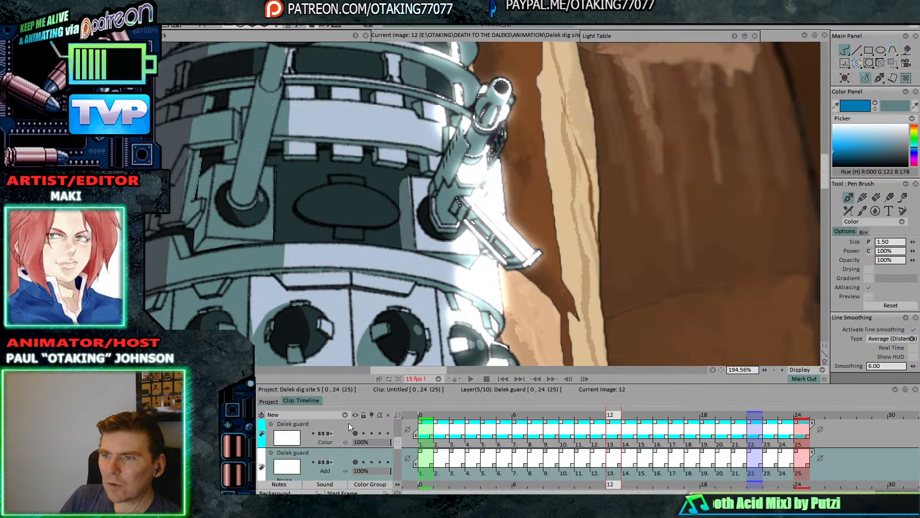
{"action": "left_click", "coordinate": [329, 469]}
{"action": "left_click", "coordinate": [375, 264]}
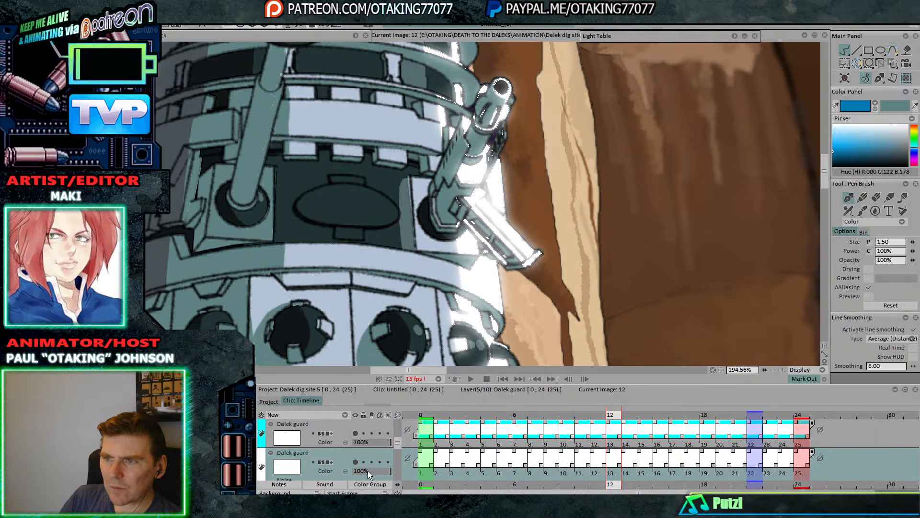
- Set the Dalek guard highlight layer's opacity to 56% and examine the rim light up close and in the wider shot
{"action": "left_click", "coordinate": [376, 471]}
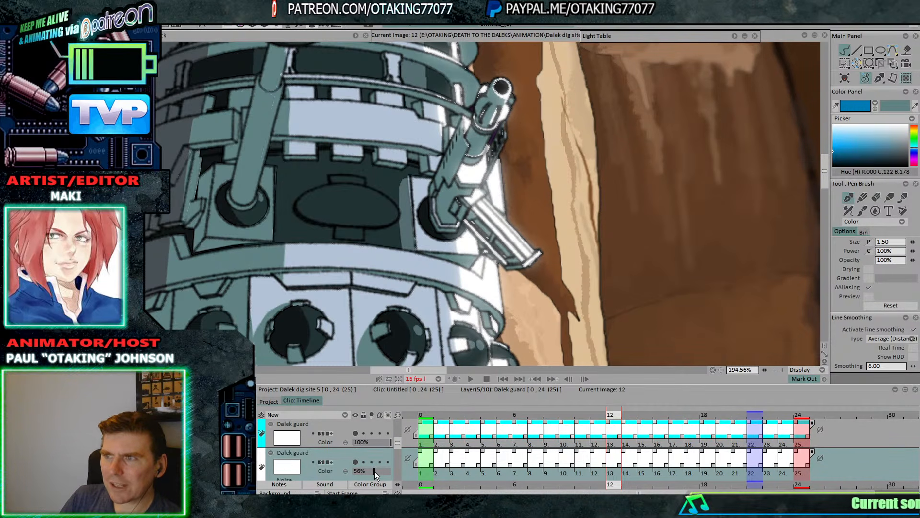
{"action": "scroll", "coordinate": [632, 308], "scroll_direction": "down", "scroll_amount": 5}
{"action": "left_click_drag", "start_coordinate": [647, 312], "coordinate": [568, 213]}
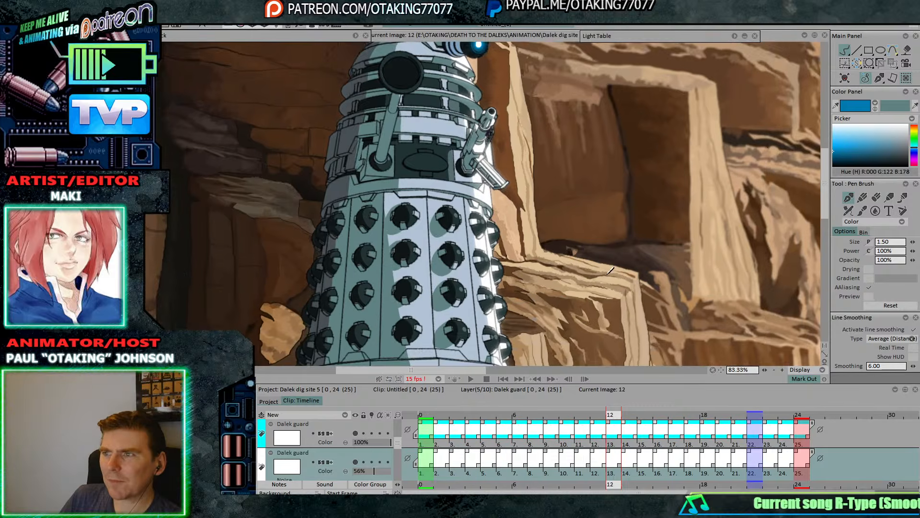
{"action": "left_click_drag", "start_coordinate": [607, 274], "coordinate": [581, 251]}
{"action": "scroll", "coordinate": [594, 288], "scroll_direction": "down", "scroll_amount": 2}
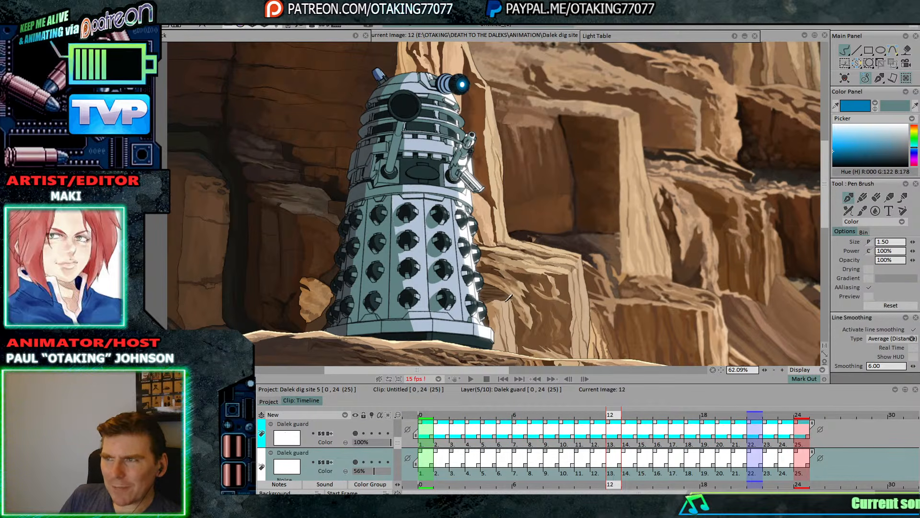
{"action": "scroll", "coordinate": [481, 175], "scroll_direction": "up", "scroll_amount": 4}
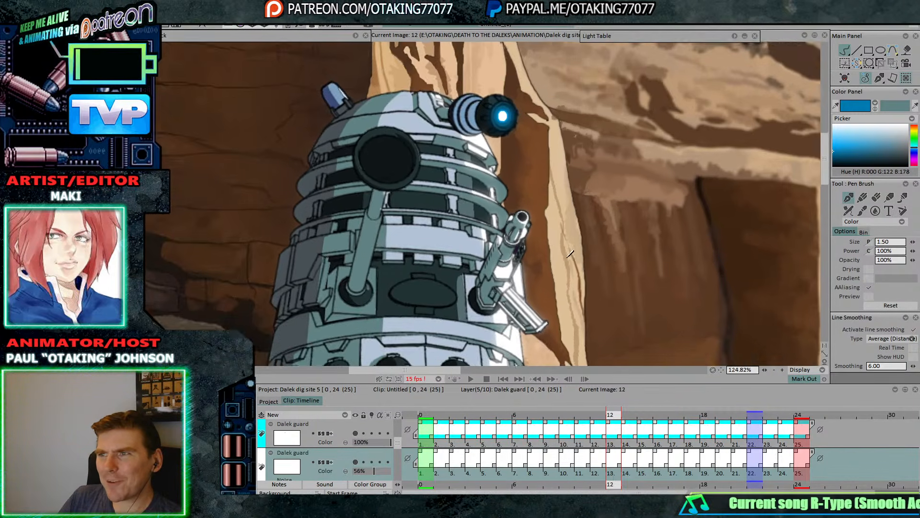
{"action": "scroll", "coordinate": [571, 254], "scroll_direction": "down", "scroll_amount": 1}
{"action": "left_click_drag", "start_coordinate": [631, 262], "coordinate": [584, 237]}
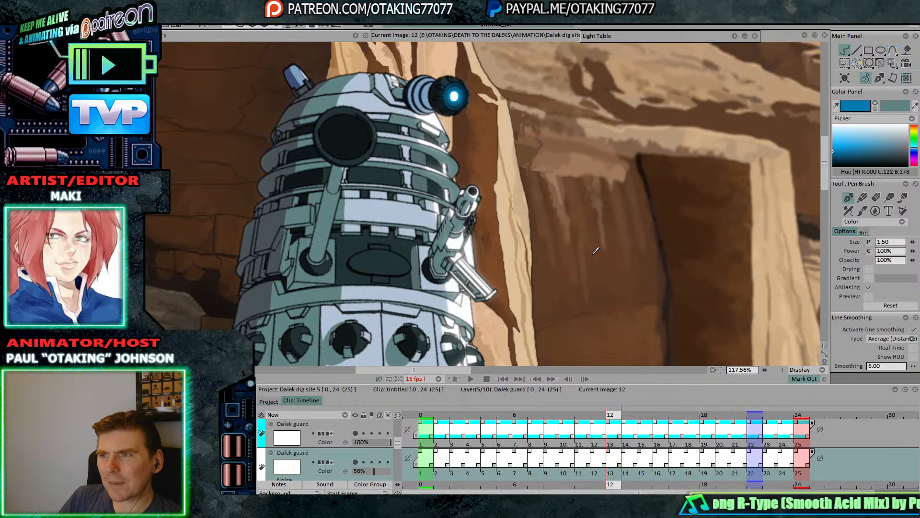
{"action": "scroll", "coordinate": [568, 239], "scroll_direction": "up", "scroll_amount": 3}
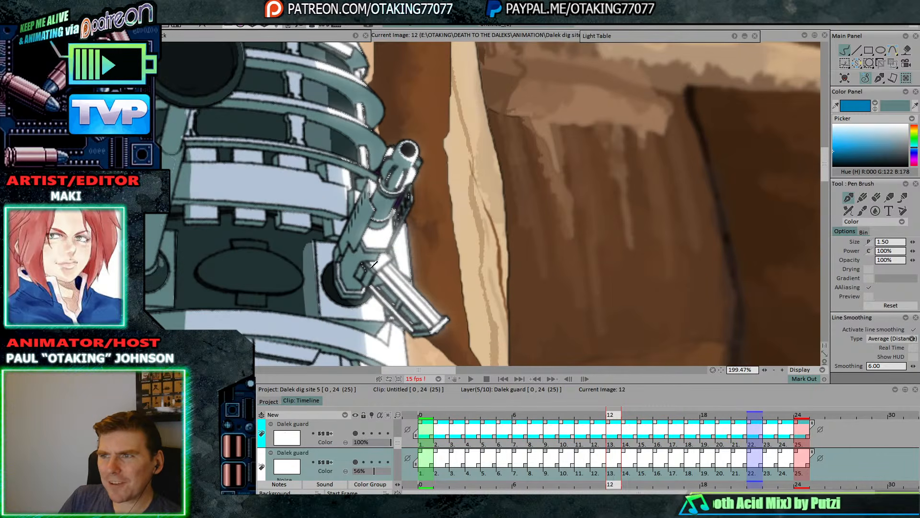
{"action": "scroll", "coordinate": [513, 320], "scroll_direction": "down", "scroll_amount": 6}
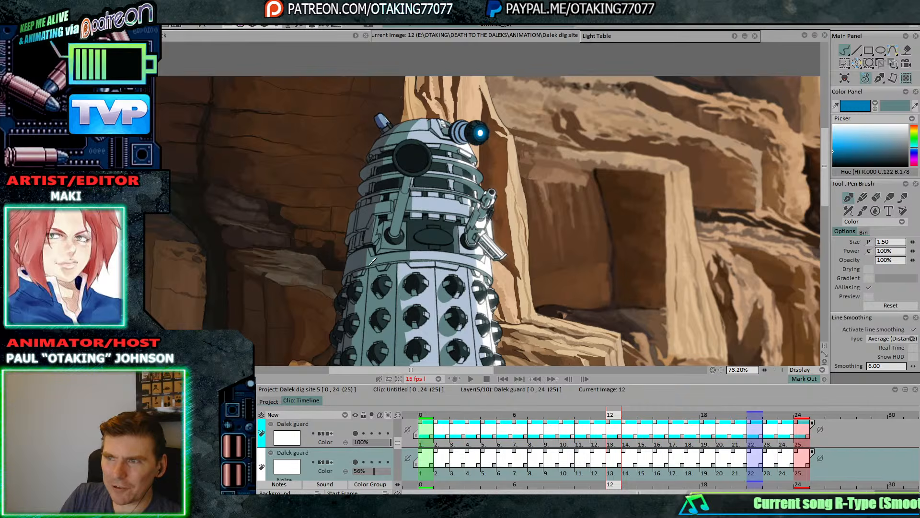
- Play back the animation to check the Dalek guard's highlights and shading against the rocky background
{"action": "scroll", "coordinate": [582, 291], "scroll_direction": "down", "scroll_amount": 2}
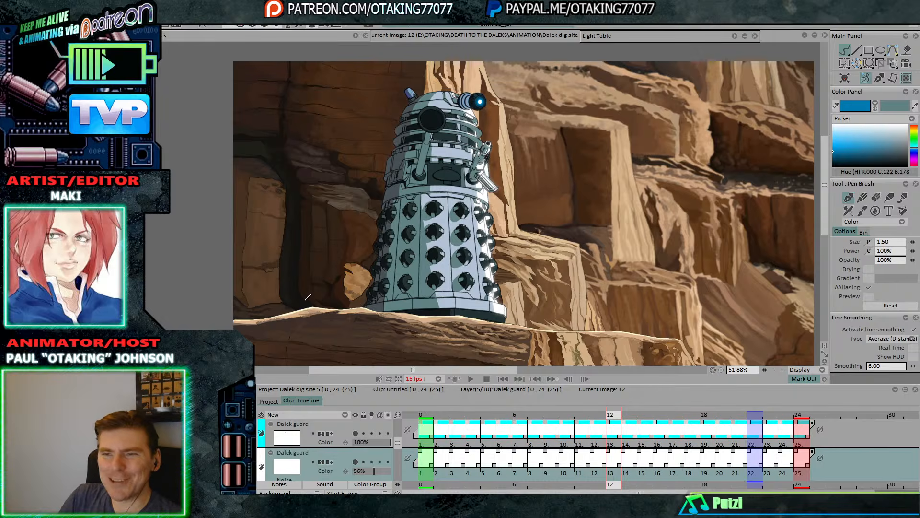
{"action": "scroll", "coordinate": [631, 270], "scroll_direction": "up", "scroll_amount": 3}
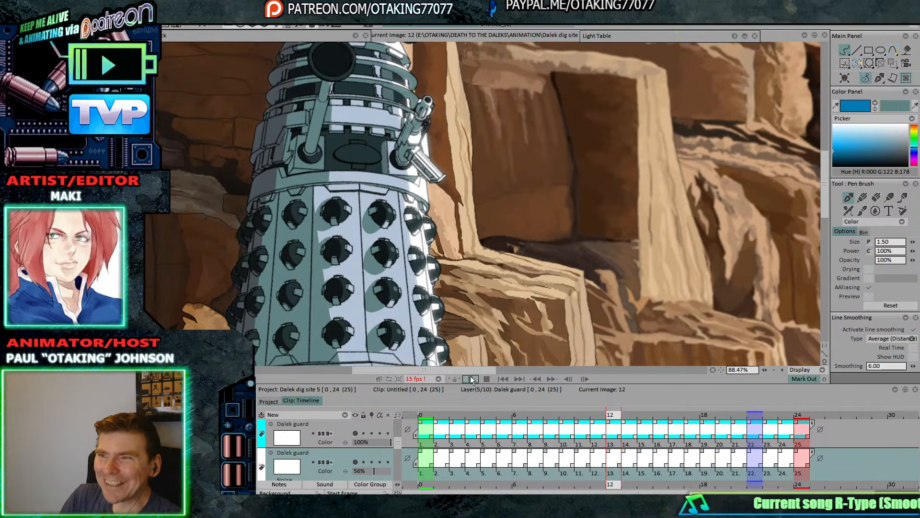
{"action": "left_click", "coordinate": [470, 379]}
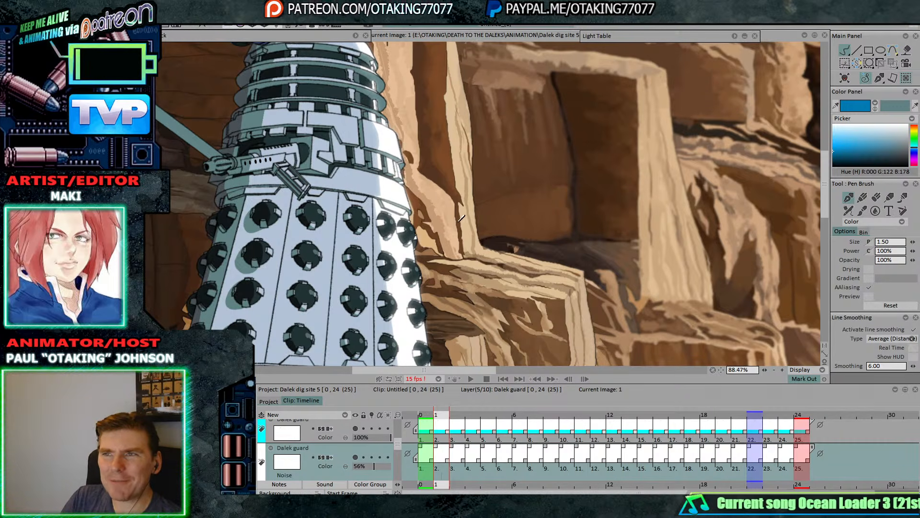
- Examine frame 1 of the Dalek guard, checking the gun, midsection and rim light up close and in the wider shot
{"action": "scroll", "coordinate": [460, 220], "scroll_direction": "down", "scroll_amount": 1}
{"action": "left_click_drag", "start_coordinate": [417, 192], "coordinate": [550, 235]}
{"action": "scroll", "coordinate": [550, 235], "scroll_direction": "up", "scroll_amount": 4}
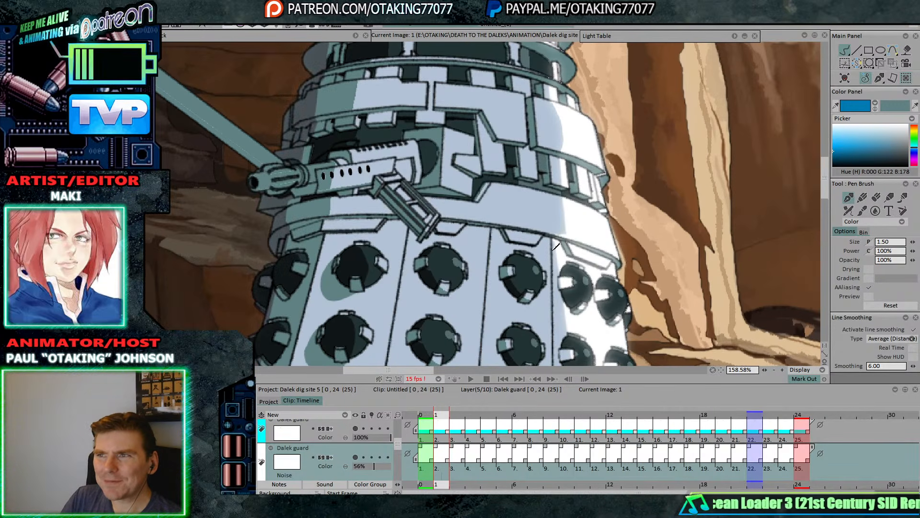
{"action": "scroll", "coordinate": [376, 218], "scroll_direction": "up", "scroll_amount": 4}
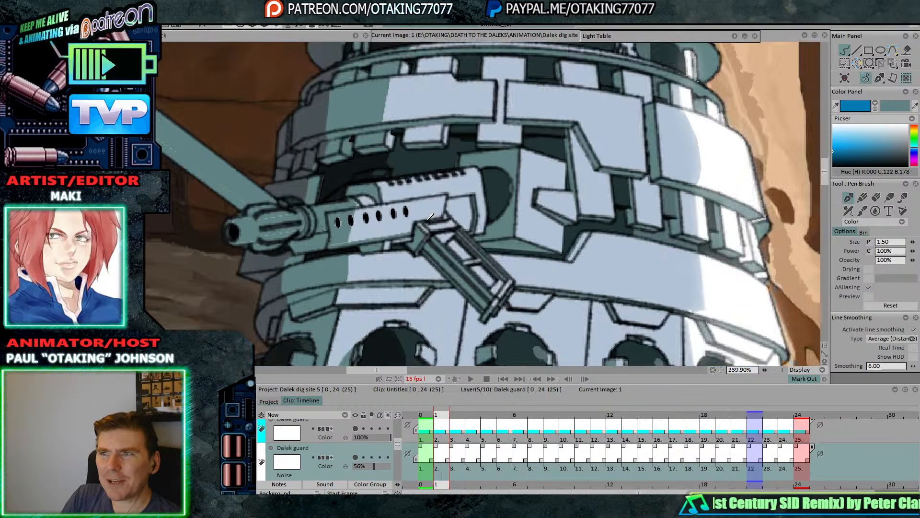
{"action": "scroll", "coordinate": [480, 238], "scroll_direction": "down", "scroll_amount": 7}
{"action": "left_click_drag", "start_coordinate": [656, 297], "coordinate": [539, 274]}
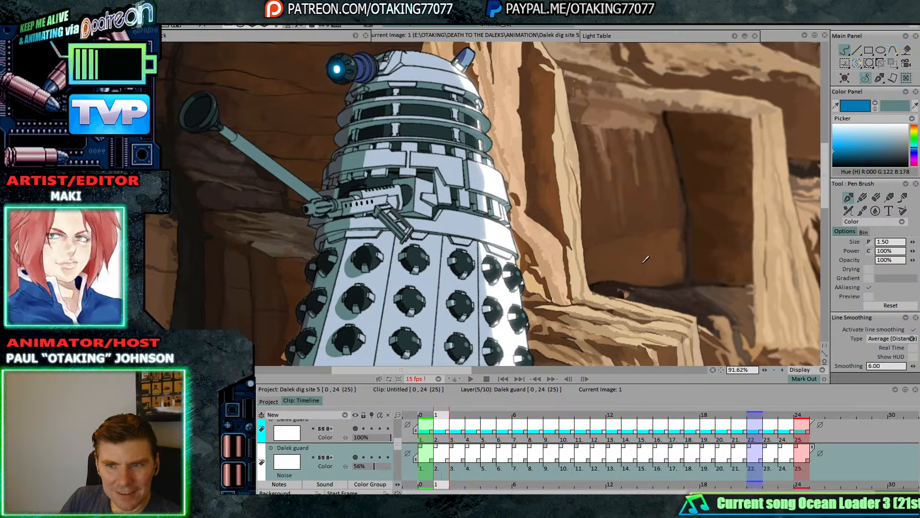
{"action": "left_click_drag", "start_coordinate": [689, 287], "coordinate": [662, 272]}
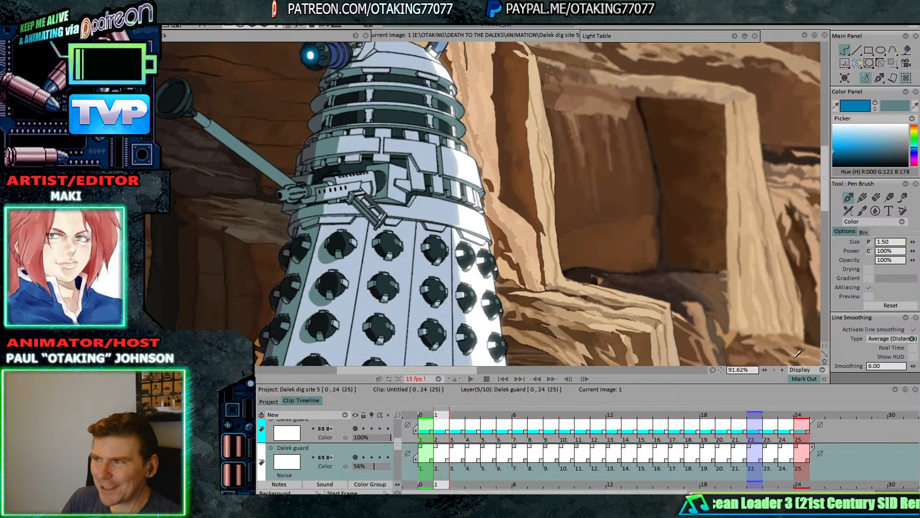
{"action": "left_click_drag", "start_coordinate": [764, 370], "coordinate": [752, 371]}
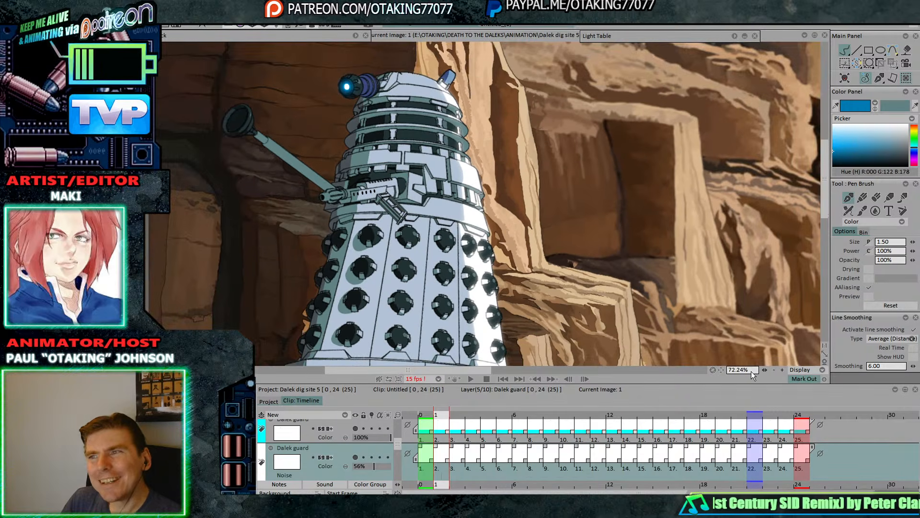
{"action": "left_click_drag", "start_coordinate": [823, 171], "coordinate": [828, 176]}
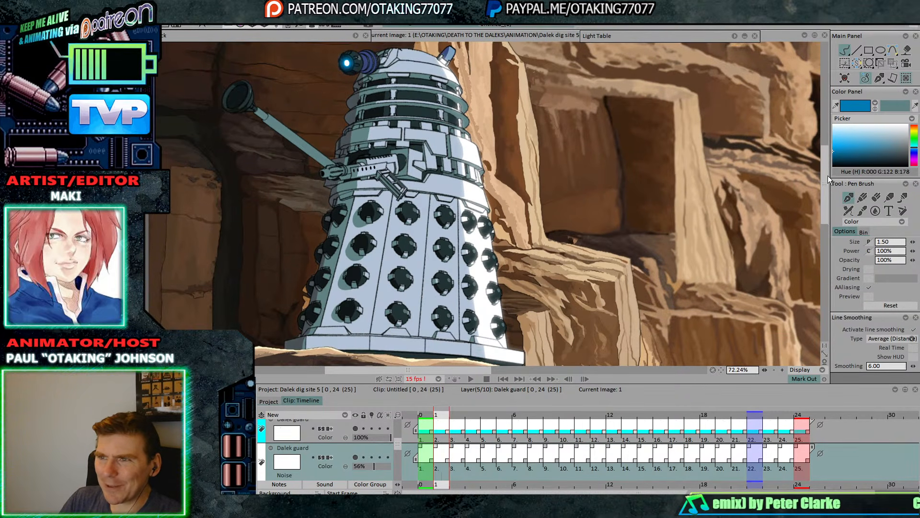
- Go to frame 21 and examine the Dalek guard's shading and rim light at several magnifications
{"action": "left_click_drag", "start_coordinate": [452, 416], "coordinate": [750, 410]}
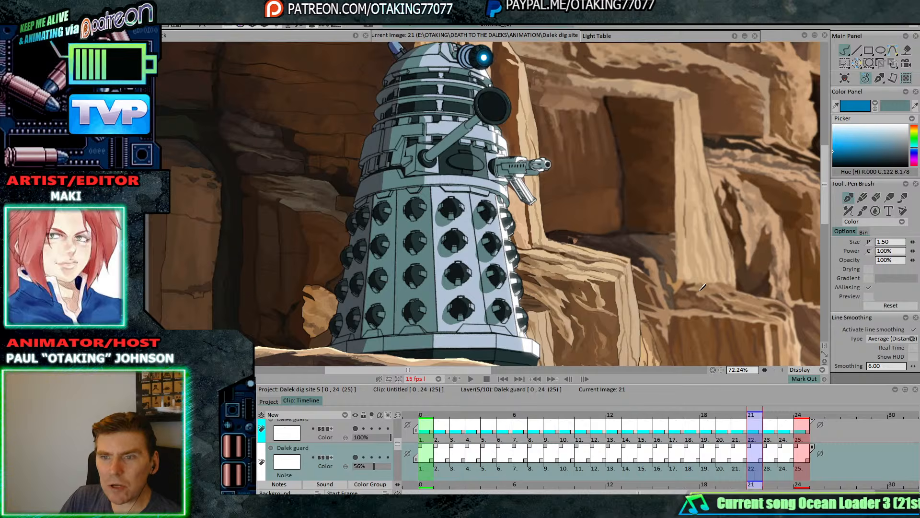
{"action": "mouse_move", "coordinate": [701, 286]}
{"action": "left_mouse_down"}
{"action": "mouse_move", "coordinate": [658, 262]}
{"action": "mouse_move", "coordinate": [622, 270]}
{"action": "left_mouse_up"}
{"action": "scroll", "coordinate": [676, 279], "scroll_direction": "down", "scroll_amount": 3}
{"action": "scroll", "coordinate": [622, 270], "scroll_direction": "up", "scroll_amount": 3}
{"action": "scroll", "coordinate": [625, 267], "scroll_direction": "down", "scroll_amount": 3}
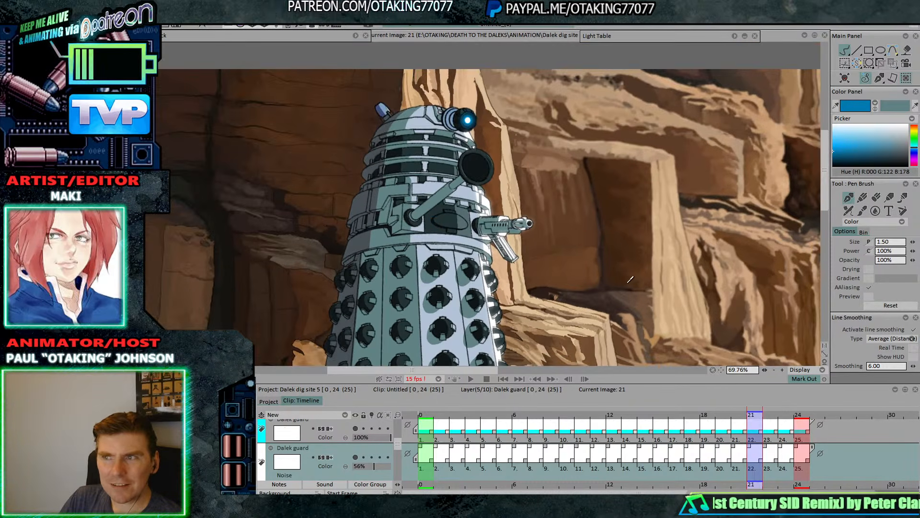
{"action": "scroll", "coordinate": [632, 284], "scroll_direction": "up", "scroll_amount": 2}
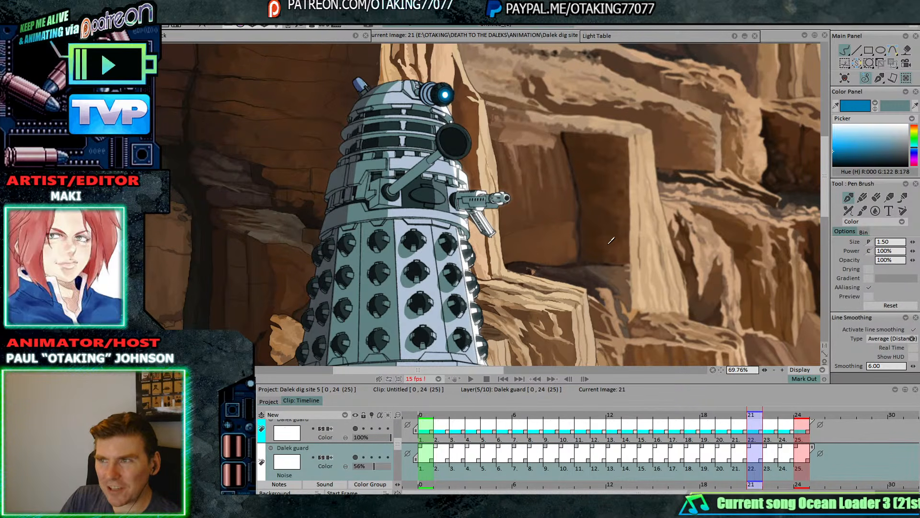
{"action": "left_click_drag", "start_coordinate": [634, 254], "coordinate": [596, 206]}
{"action": "scroll", "coordinate": [589, 206], "scroll_direction": "down", "scroll_amount": 1}
{"action": "left_click_drag", "start_coordinate": [512, 162], "coordinate": [523, 178]}
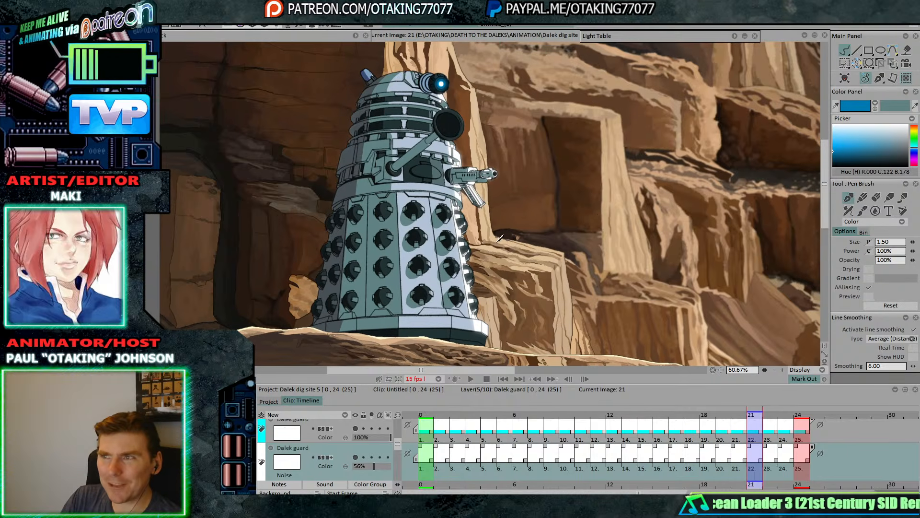
{"action": "left_click_drag", "start_coordinate": [593, 204], "coordinate": [605, 247]}
{"action": "left_click_drag", "start_coordinate": [501, 212], "coordinate": [512, 227]}
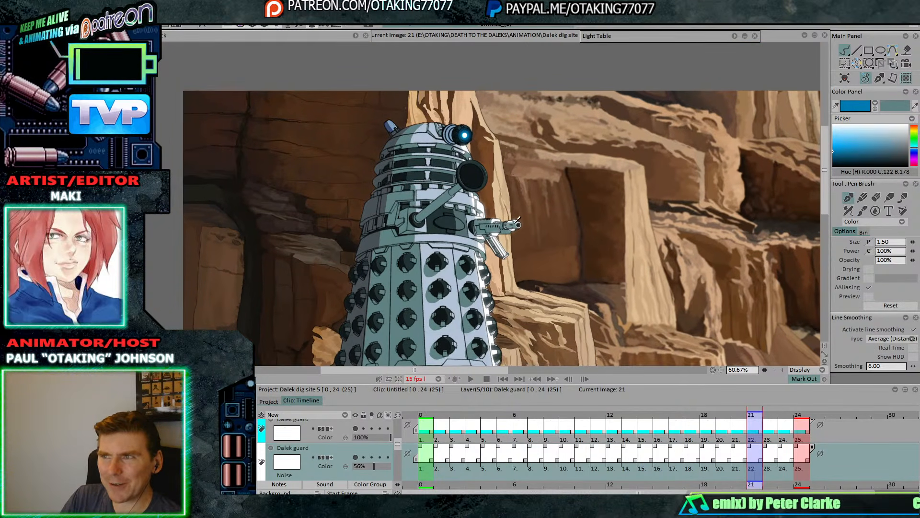
{"action": "scroll", "coordinate": [511, 227], "scroll_direction": "up", "scroll_amount": 6}
{"action": "scroll", "coordinate": [585, 209], "scroll_direction": "down", "scroll_amount": 1}
{"action": "left_click_drag", "start_coordinate": [577, 174], "coordinate": [595, 216]}
{"action": "scroll", "coordinate": [595, 216], "scroll_direction": "down", "scroll_amount": 1}
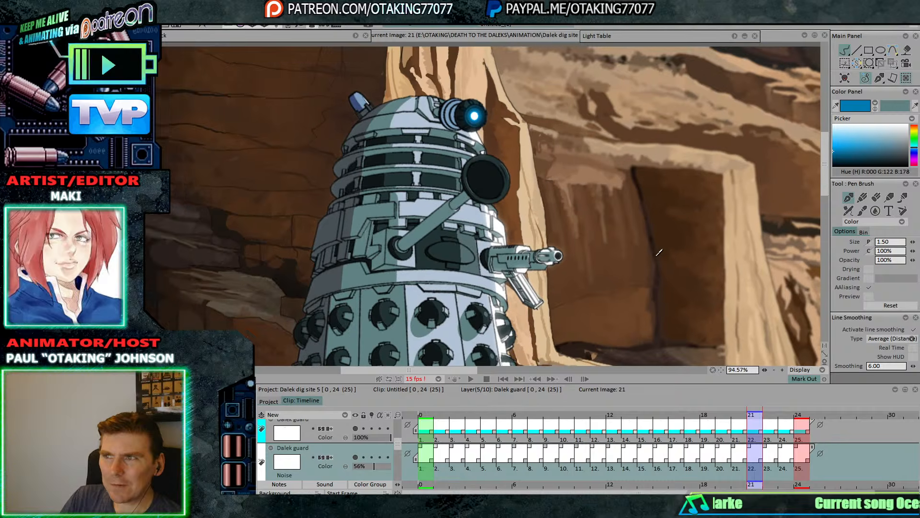
- Play back the full shot to check the Dalek guard's turning motion, and stop the playback
{"action": "left_click_drag", "start_coordinate": [671, 261], "coordinate": [638, 258]}
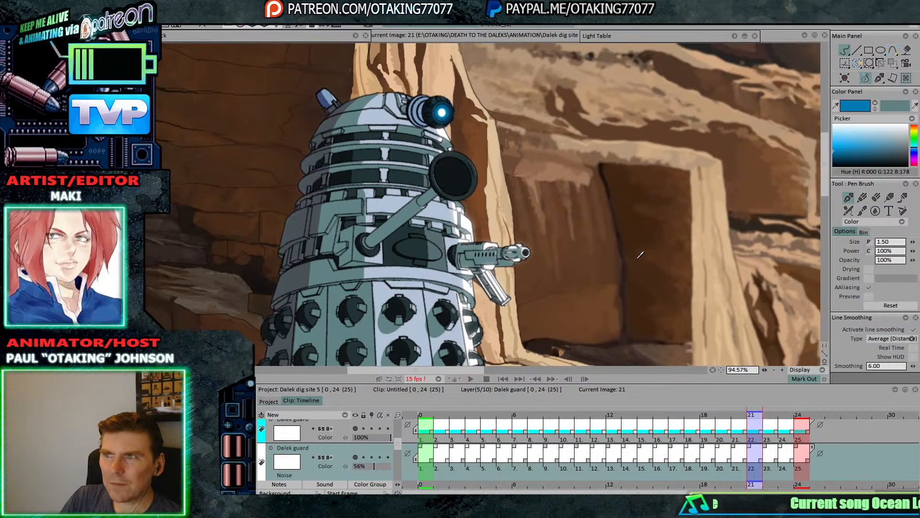
{"action": "left_click", "coordinate": [473, 378]}
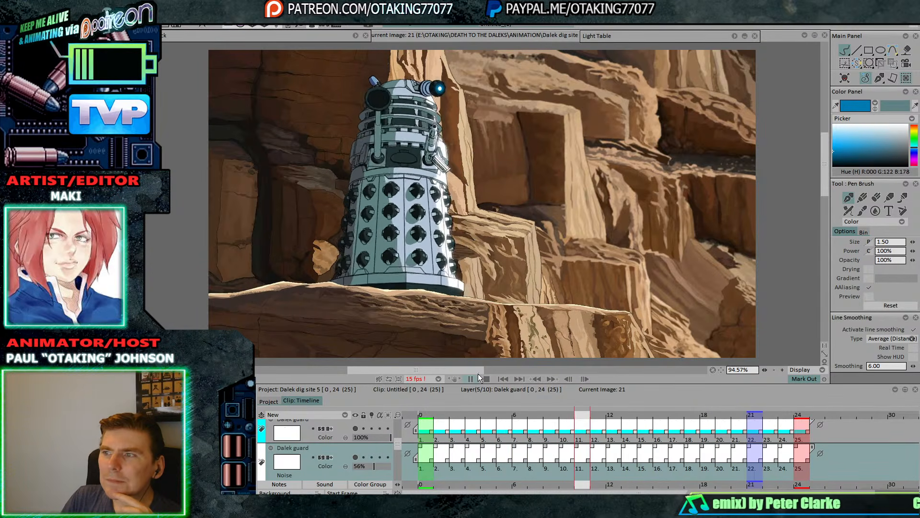
{"action": "left_click", "coordinate": [617, 296]}
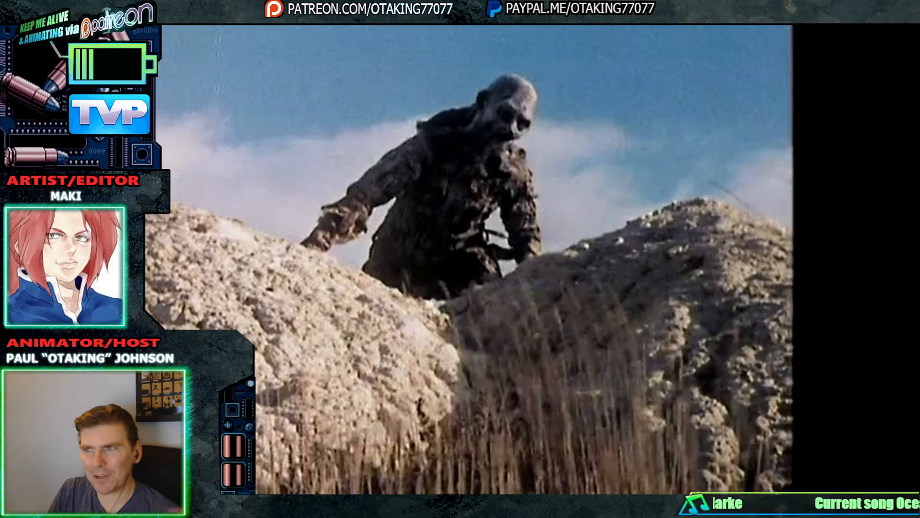
- Take the Part Three reference video out of full screen, move its player aside and return to TVPaint Animation
{"action": "double_click", "coordinate": [576, 210]}
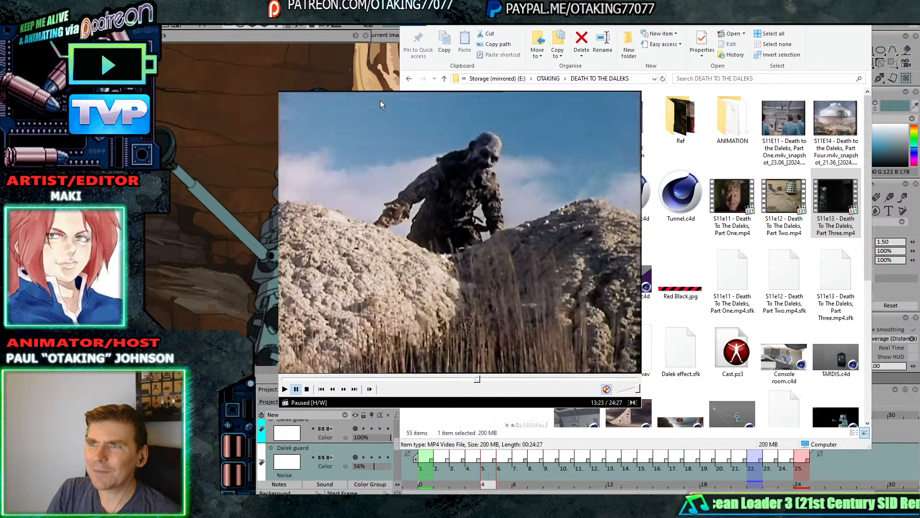
{"action": "left_click_drag", "start_coordinate": [381, 100], "coordinate": [1, 206]}
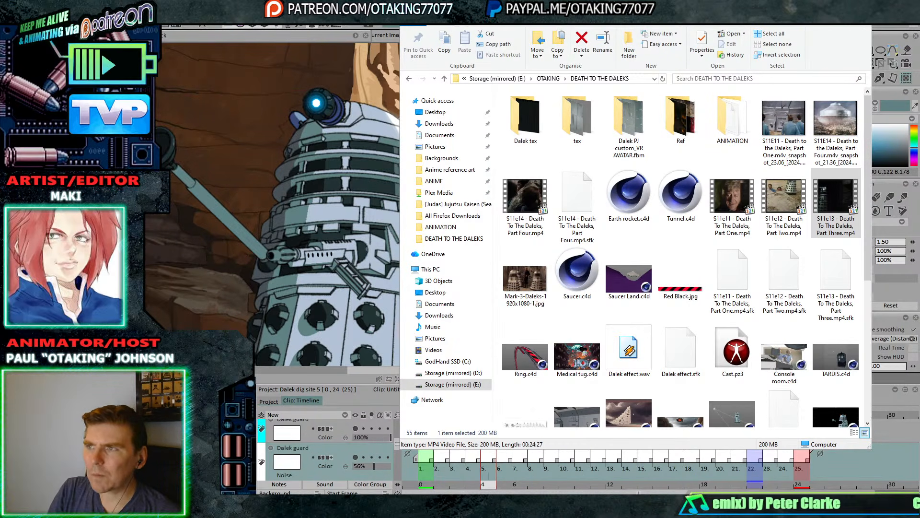
{"action": "key", "text": "alt+Tab"}
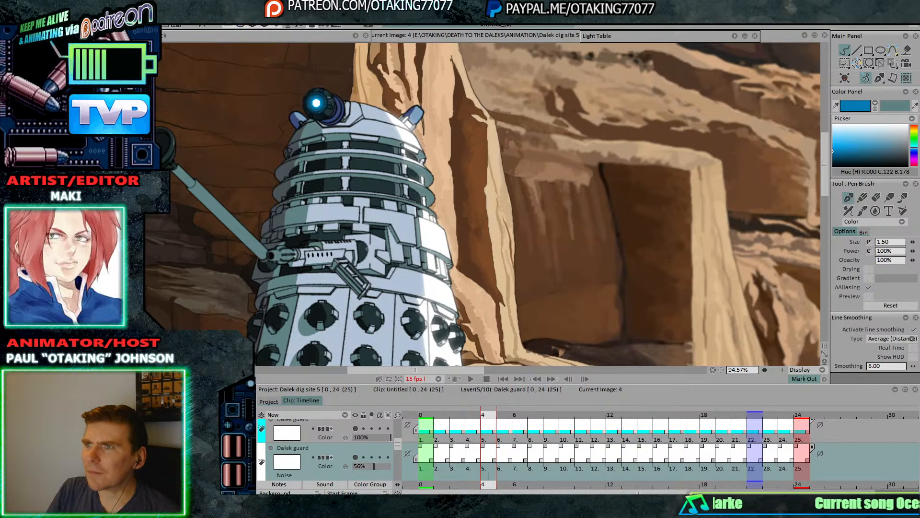
- Switch the lower Dalek guard Multiply layer at 100% opacity to Color blending mode
{"action": "scroll", "coordinate": [601, 206], "scroll_direction": "down", "scroll_amount": 3}
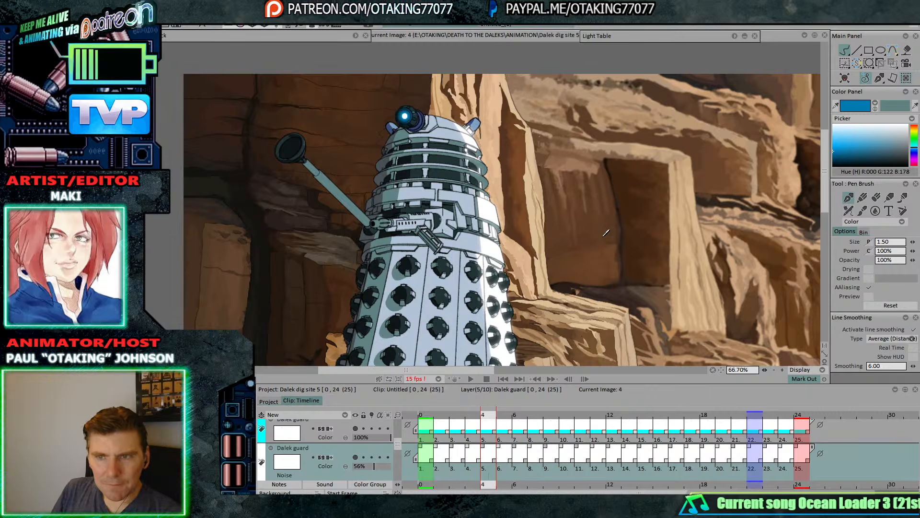
{"action": "left_click_drag", "start_coordinate": [627, 277], "coordinate": [616, 246]}
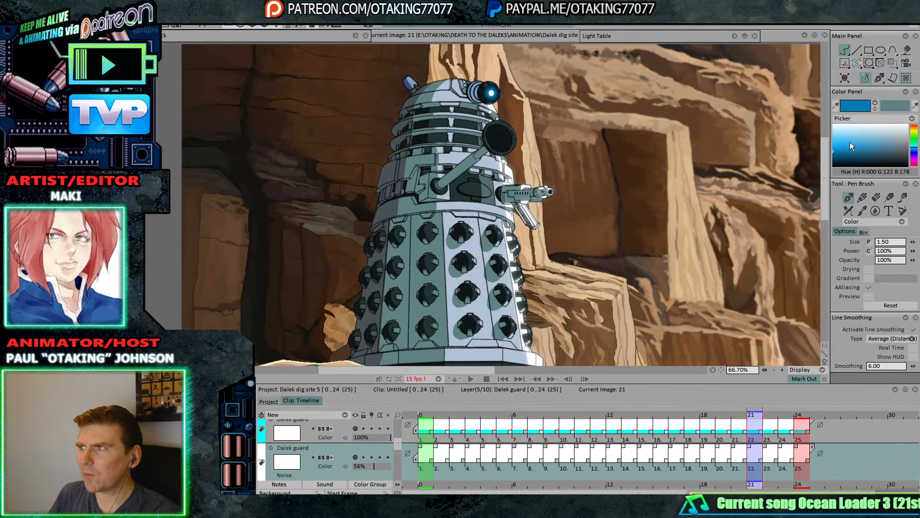
{"action": "key", "text": "Up"}
{"action": "key", "text": "Up"}
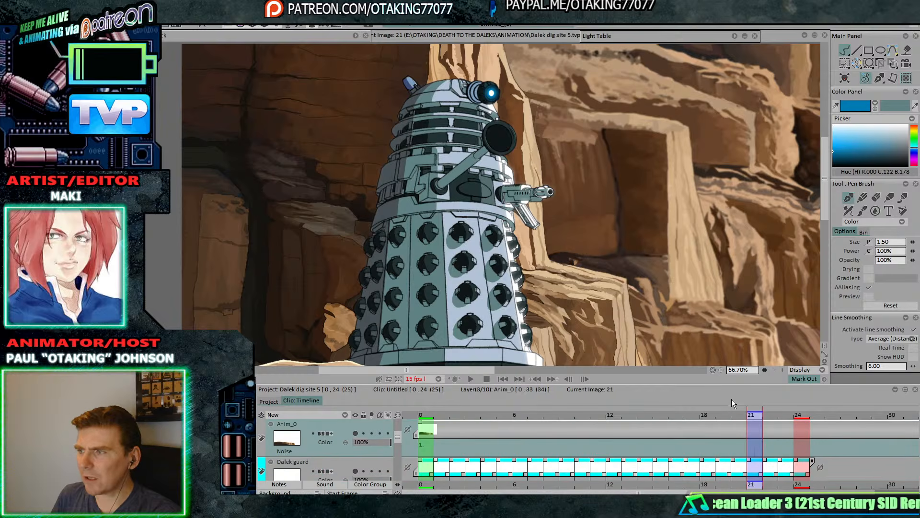
{"action": "key", "text": "Down"}
{"action": "key", "text": "Down"}
{"action": "key", "text": "Down"}
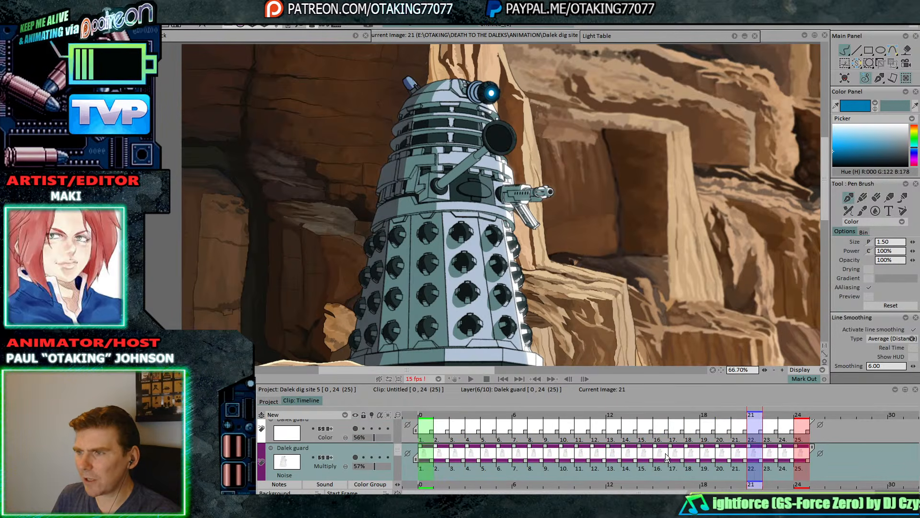
{"action": "key", "text": "Down"}
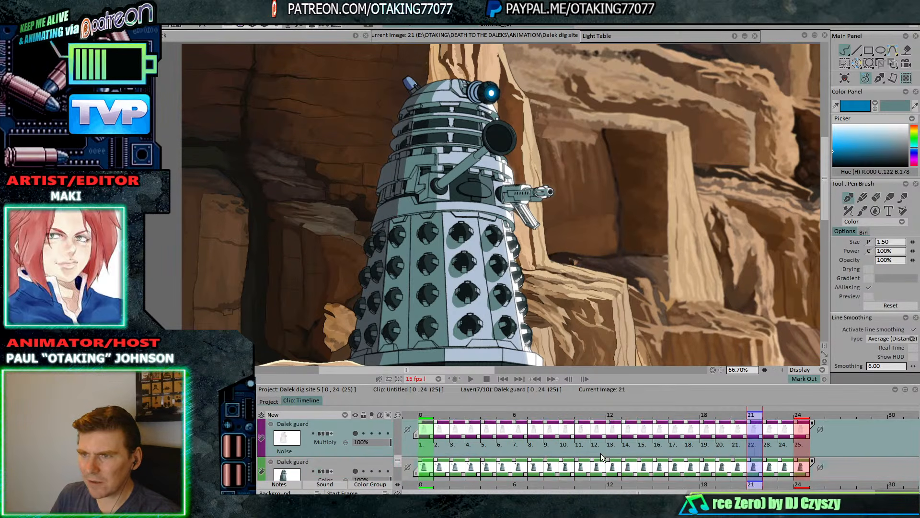
{"action": "scroll", "coordinate": [335, 452], "scroll_direction": "up", "scroll_amount": 3}
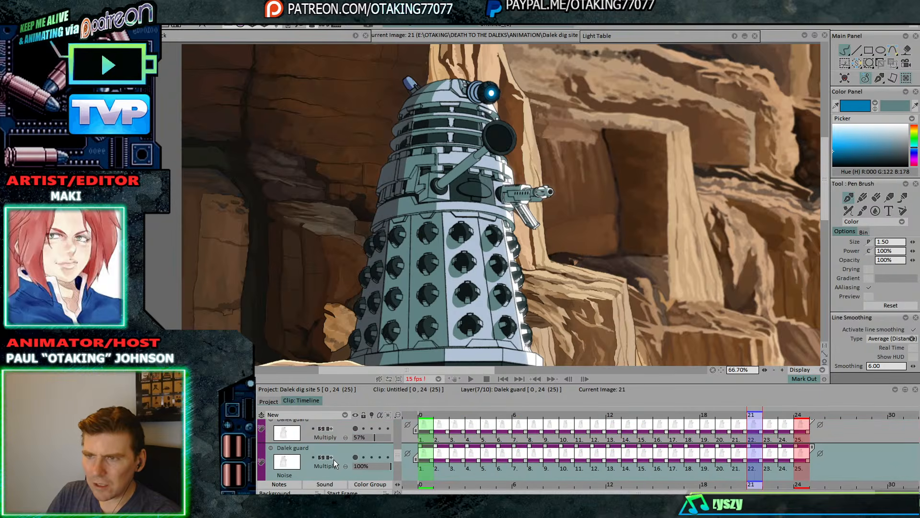
{"action": "left_click", "coordinate": [334, 462]}
{"action": "left_click", "coordinate": [351, 264]}
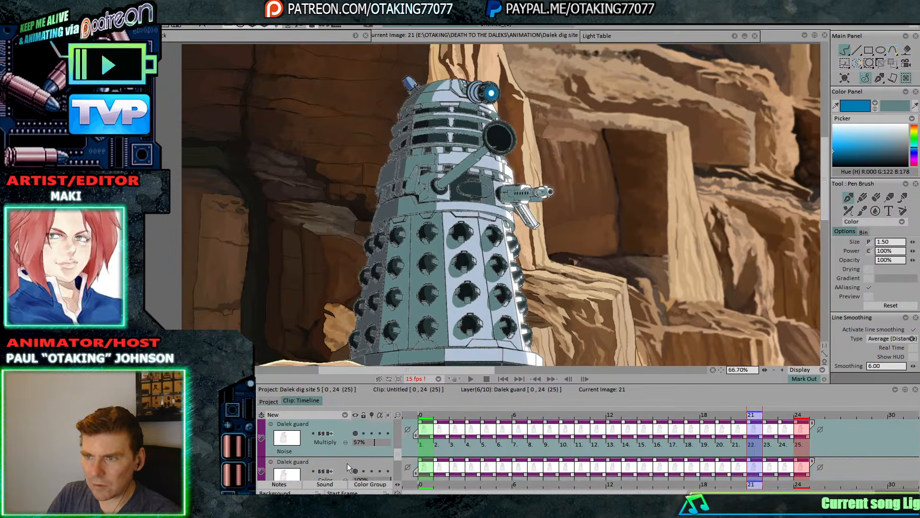
- Merge the 57% Multiply shading layer with the shading layer below it and set the merged layer to Multiply mode
{"action": "left_click", "coordinate": [262, 415]}
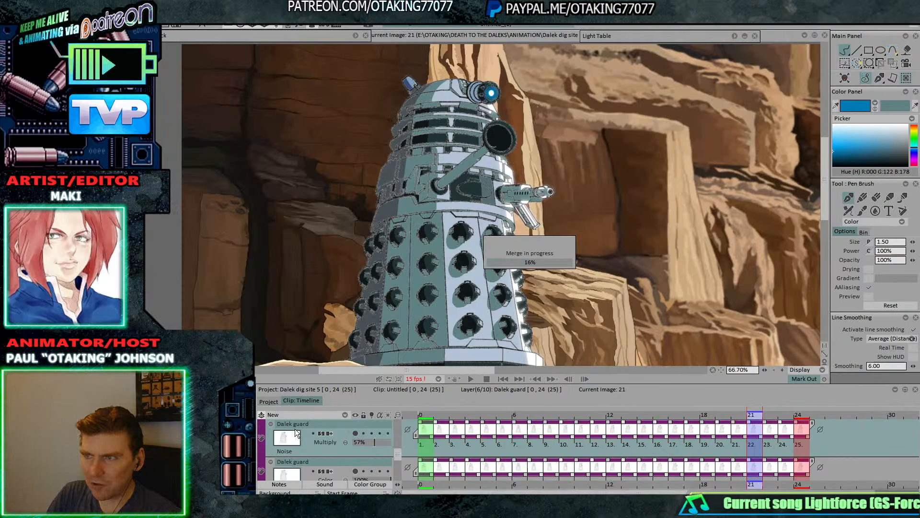
{"action": "left_click", "coordinate": [325, 442]}
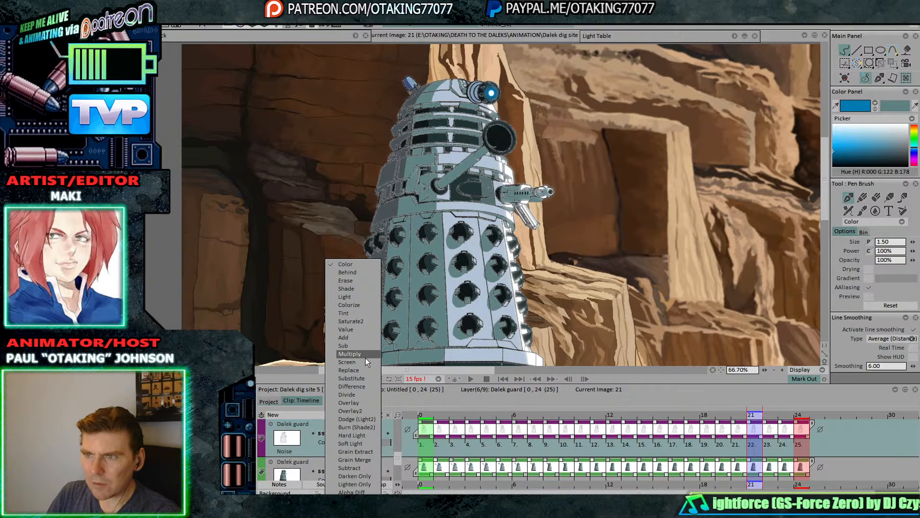
{"action": "left_click", "coordinate": [365, 357]}
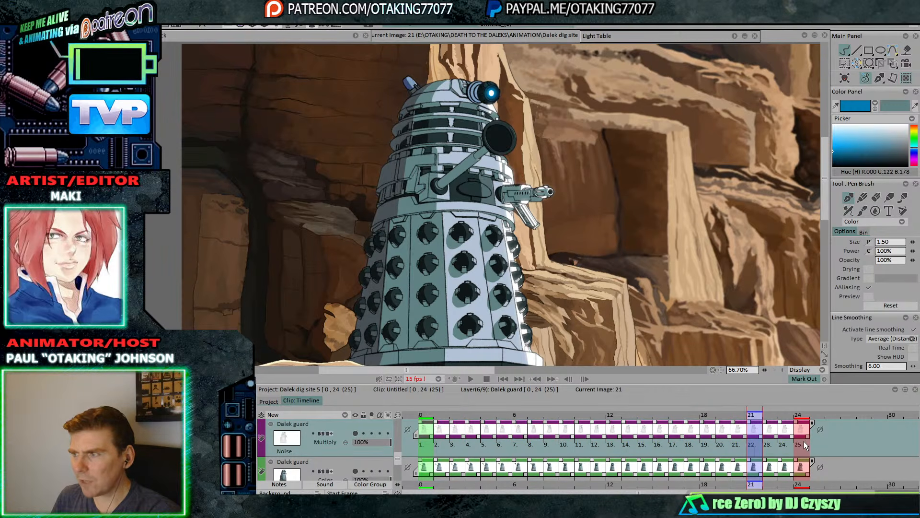
- Copy the last three frames of the merged Multiply layer and paste them twice after its end
{"action": "left_click", "coordinate": [773, 436]}
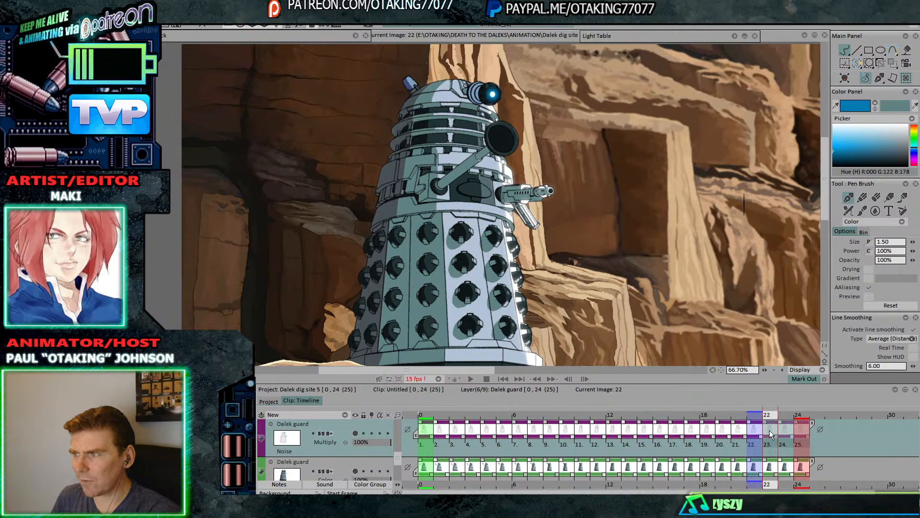
{"action": "right_click", "coordinate": [769, 430]}
{"action": "left_click", "coordinate": [824, 407]}
{"action": "left_click", "coordinate": [815, 423]}
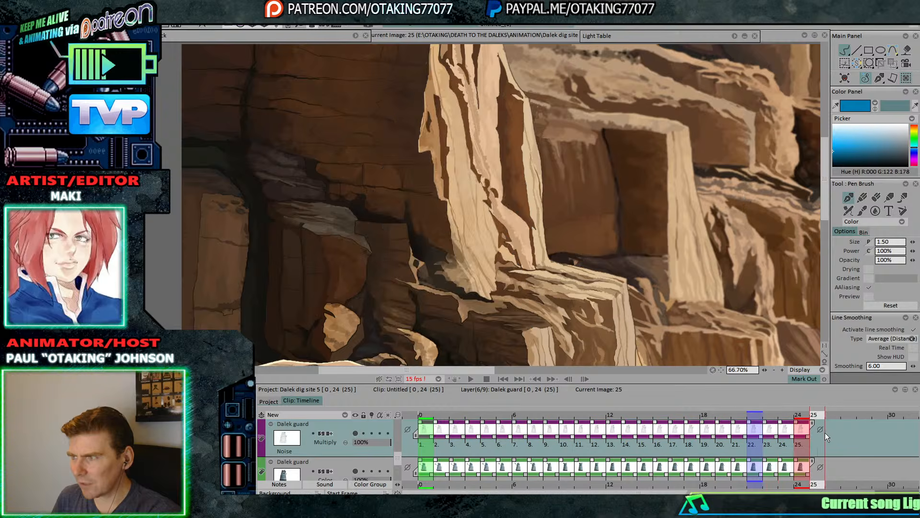
{"action": "right_click", "coordinate": [824, 433]}
{"action": "left_click", "coordinate": [868, 410]}
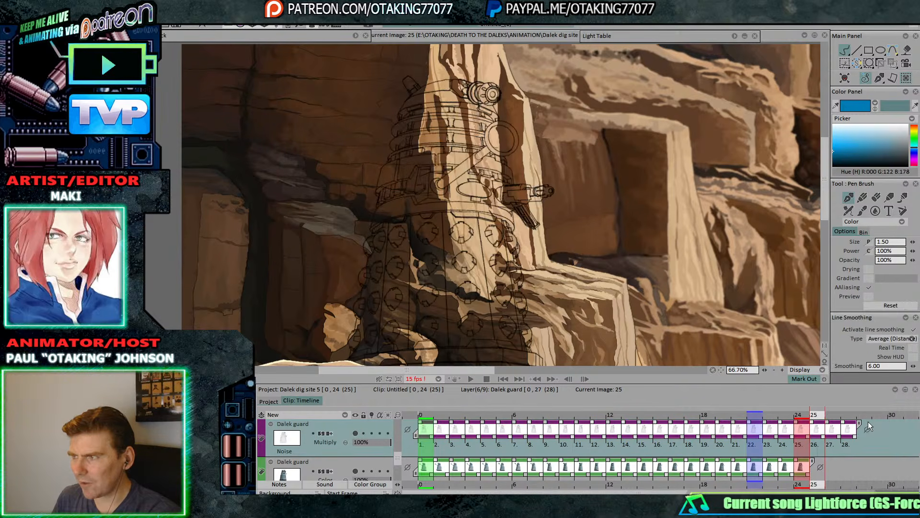
{"action": "right_click", "coordinate": [871, 431]}
{"action": "left_click", "coordinate": [844, 411]}
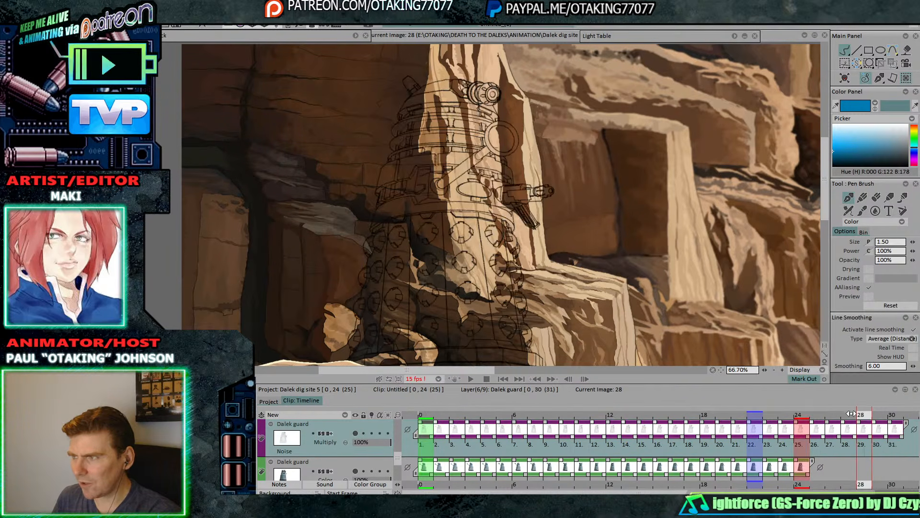
- Paste the copied frames once more after the merged Multiply layer's end and set the clip's out point at image 33
{"action": "left_click", "coordinate": [886, 428]}
{"action": "right_click", "coordinate": [894, 422]}
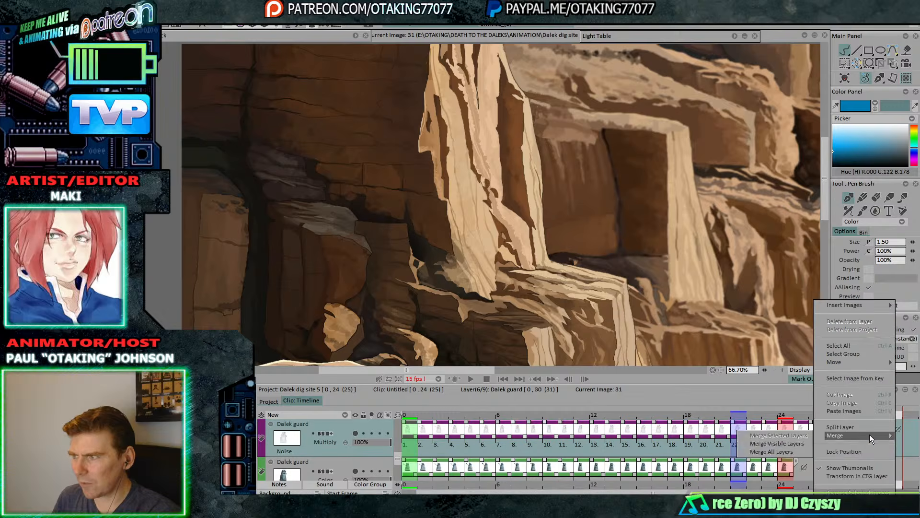
{"action": "left_click", "coordinate": [847, 410]}
{"action": "scroll", "coordinate": [821, 491], "scroll_direction": "right", "scroll_amount": 2}
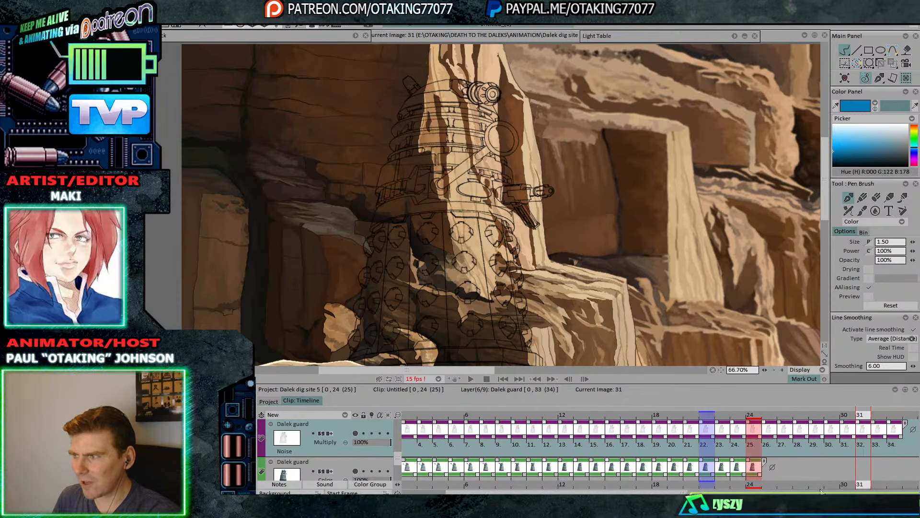
{"action": "left_click", "coordinate": [893, 418]}
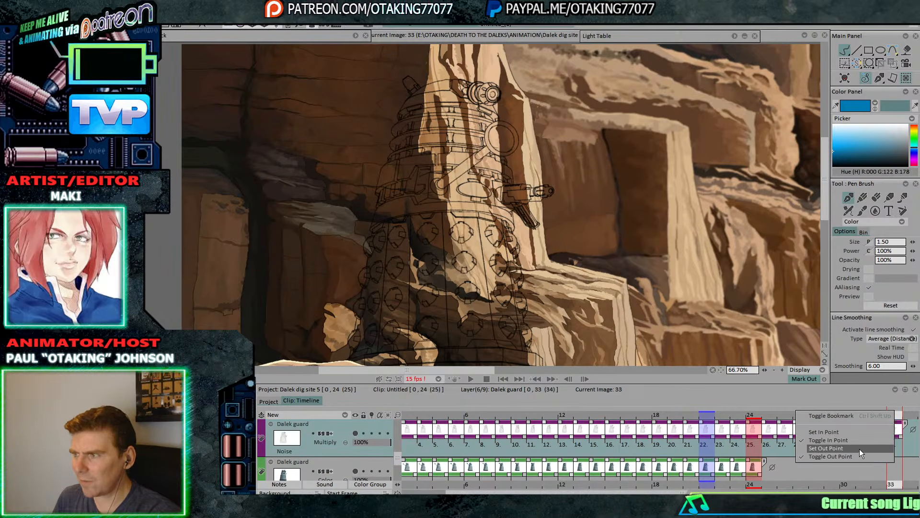
- Copy the last three frames of the Dalek guard Color layer below the Multiply layer and paste them three times after its end
{"action": "left_click", "coordinate": [722, 429]}
{"action": "left_click", "coordinate": [727, 473]}
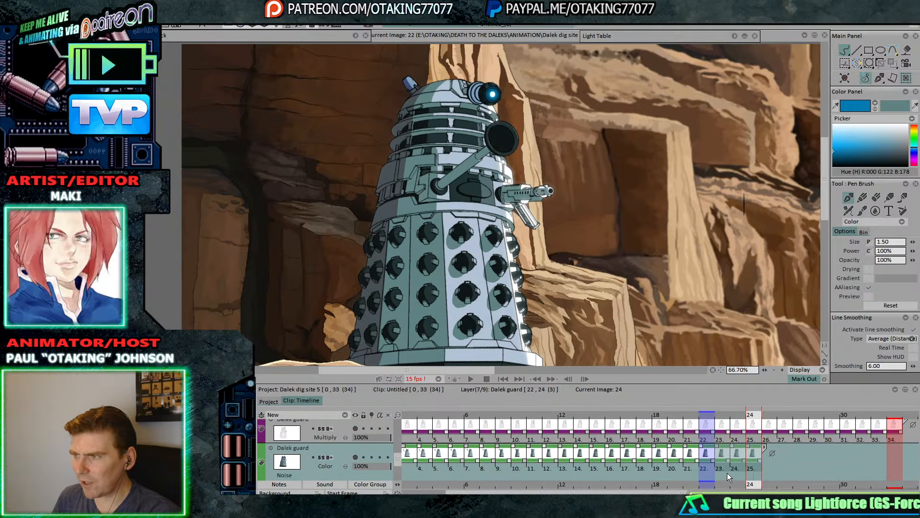
{"action": "right_click", "coordinate": [727, 456]}
{"action": "left_click", "coordinate": [773, 402]}
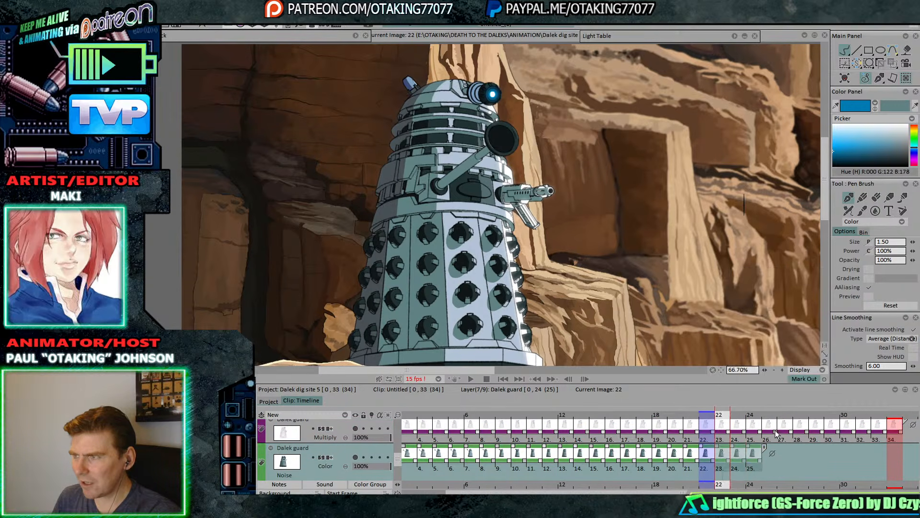
{"action": "right_click", "coordinate": [780, 456]}
{"action": "left_click", "coordinate": [818, 410]}
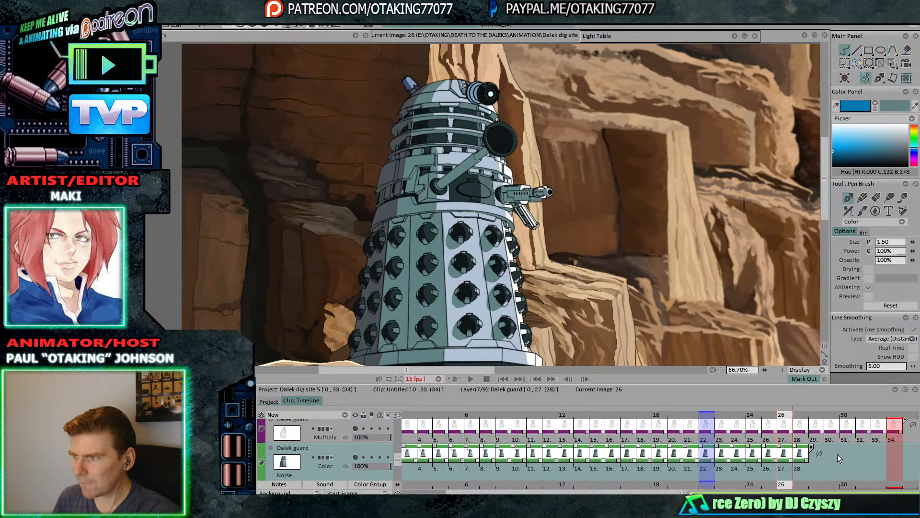
{"action": "right_click", "coordinate": [835, 456]}
{"action": "left_click", "coordinate": [872, 411]}
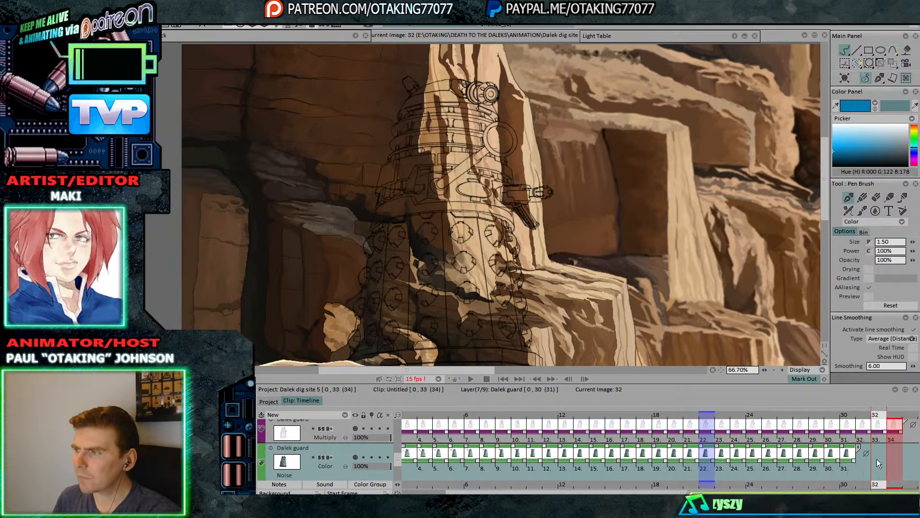
{"action": "right_click", "coordinate": [876, 456]}
{"action": "left_click", "coordinate": [853, 411]}
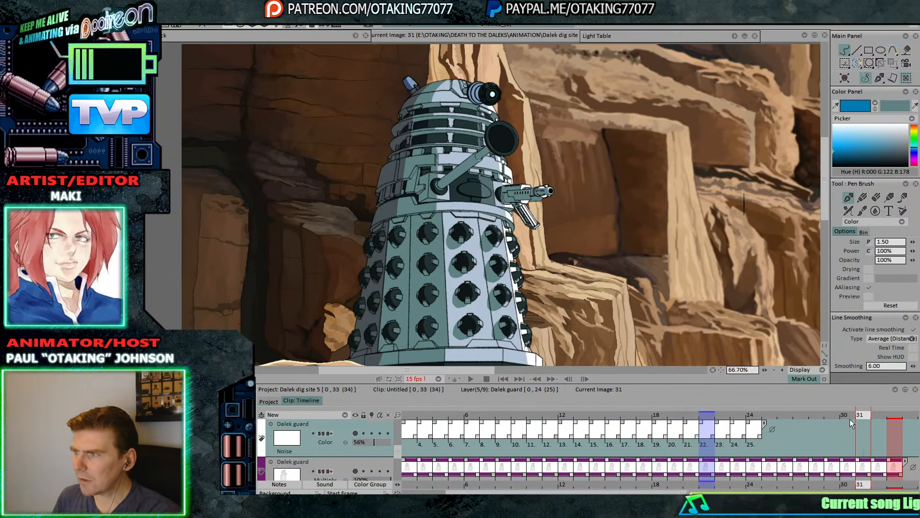
- Copy the last three frames of the 56% Dalek guard layer and paste them three times after its end
{"action": "left_click_drag", "start_coordinate": [755, 446], "coordinate": [723, 440]}
{"action": "right_click", "coordinate": [723, 441]}
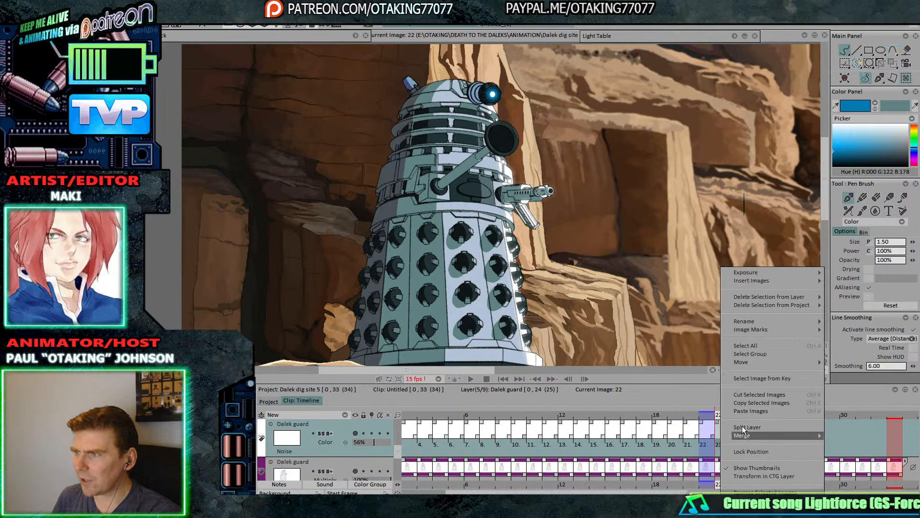
{"action": "left_click", "coordinate": [761, 402]}
{"action": "right_click", "coordinate": [815, 431]}
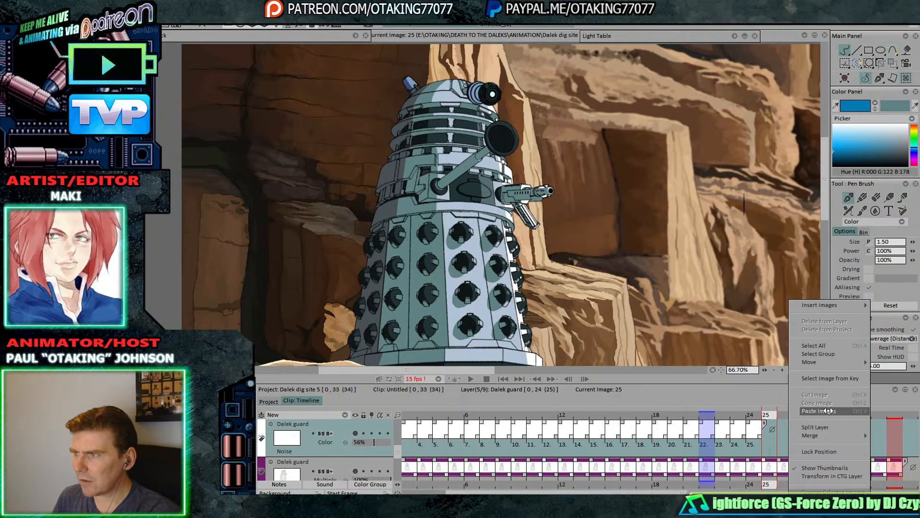
{"action": "left_click", "coordinate": [848, 441]}
{"action": "right_click", "coordinate": [848, 440]}
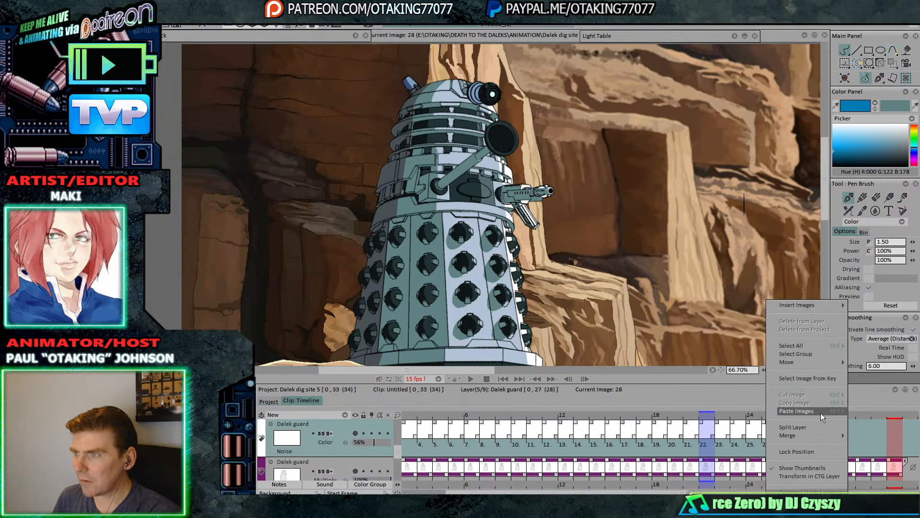
{"action": "left_click", "coordinate": [821, 412]}
{"action": "right_click", "coordinate": [886, 443]}
{"action": "left_click", "coordinate": [853, 410]}
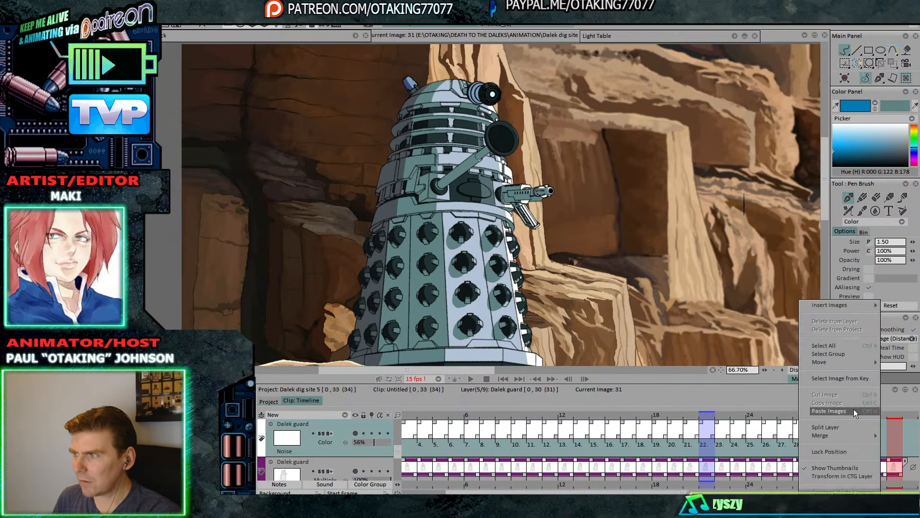
- Extend the cyan-marked Dalek guard layer at 100% opacity to image 33 with three pasted copies of its last three frames
{"action": "key", "text": "Up"}
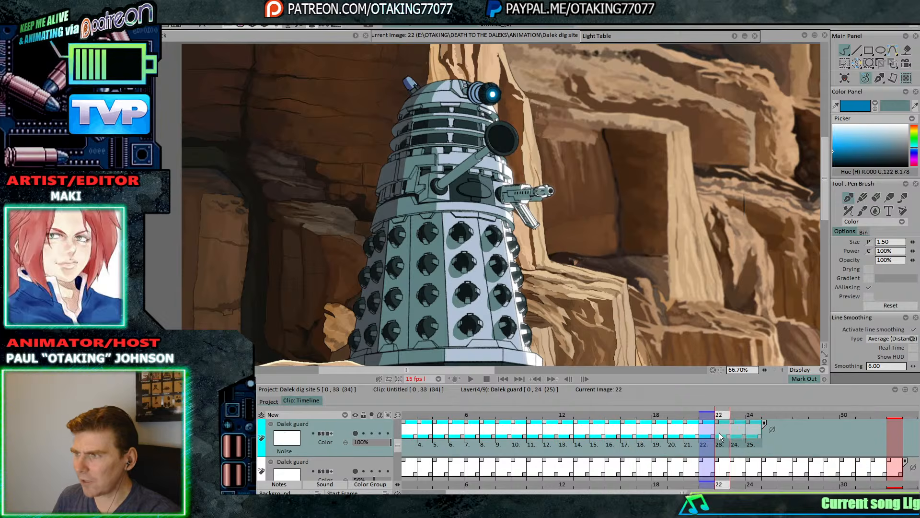
{"action": "right_click", "coordinate": [719, 432]}
{"action": "left_click", "coordinate": [752, 404]}
{"action": "right_click", "coordinate": [785, 437]}
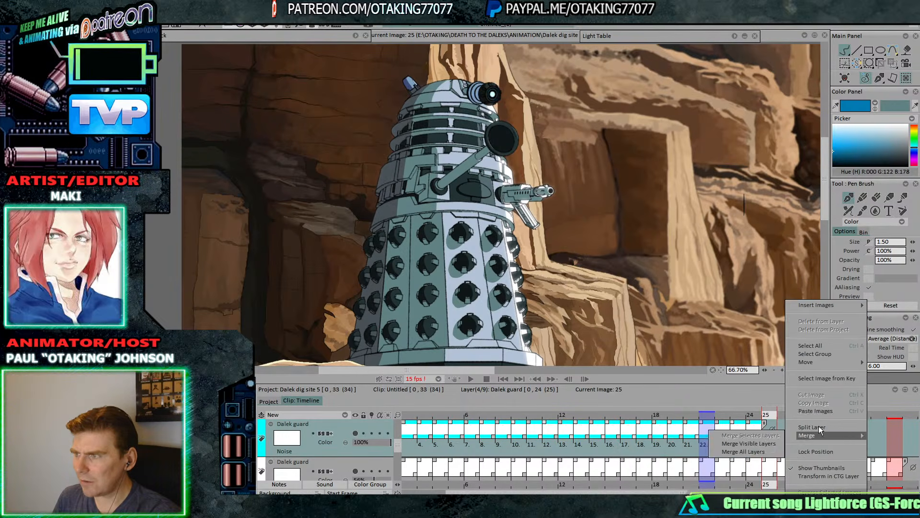
{"action": "left_click", "coordinate": [823, 411]}
{"action": "right_click", "coordinate": [850, 436]}
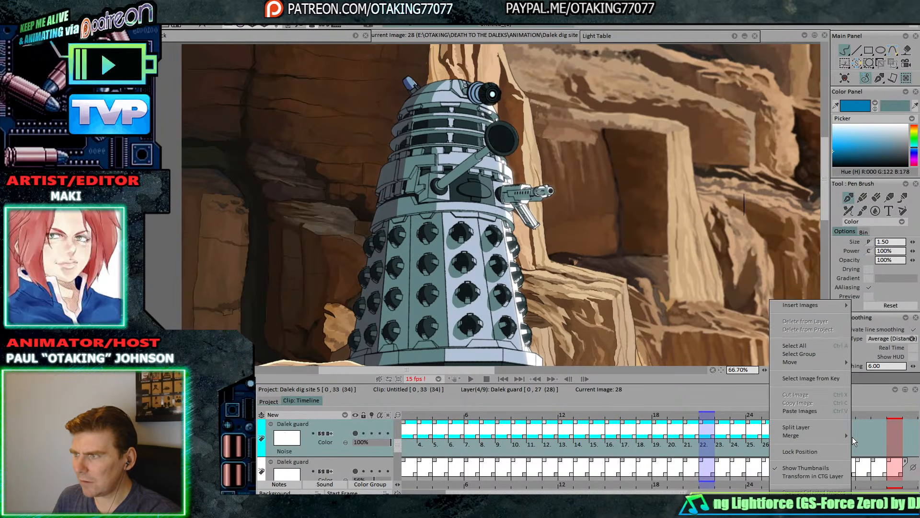
{"action": "left_click", "coordinate": [835, 410]}
{"action": "right_click", "coordinate": [886, 439]}
{"action": "left_click", "coordinate": [850, 408]}
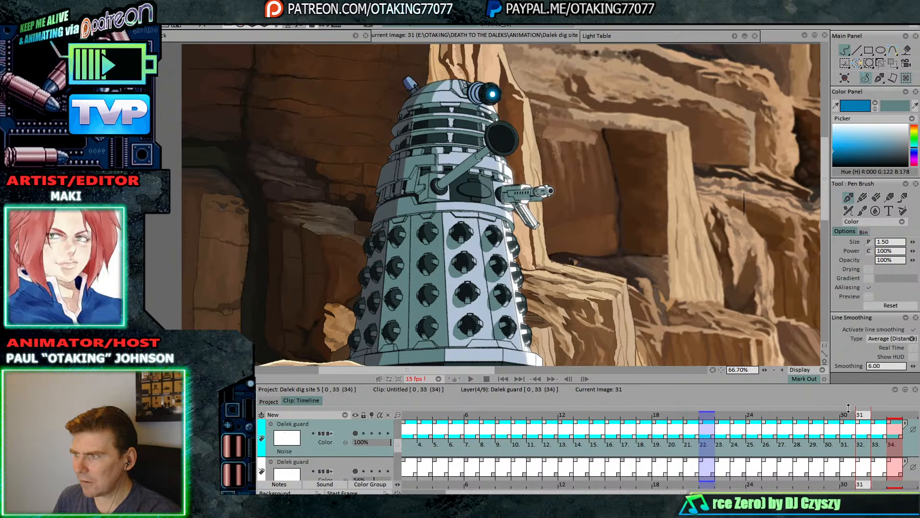
- Check the extended end frames one by one and play back the whole Dalek guard animation
{"action": "key", "text": "Right"}
{"action": "key", "text": "Up"}
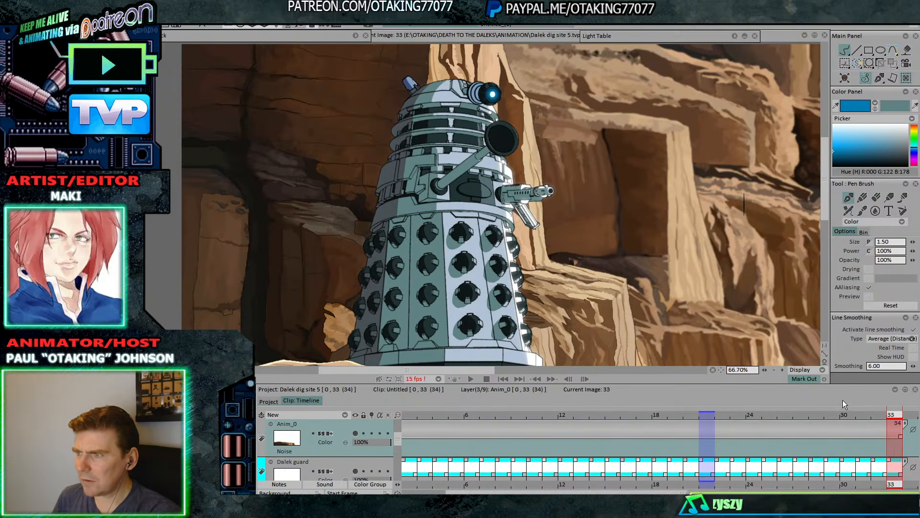
{"action": "key", "text": "Left"}
{"action": "key", "text": "Left"}
{"action": "key", "text": "Left"}
{"action": "key", "text": "Left"}
{"action": "key", "text": "Left"}
{"action": "key", "text": "Left"}
{"action": "key", "text": "Left"}
{"action": "key", "text": "Left"}
{"action": "key", "text": "Left"}
{"action": "key", "text": "Left"}
{"action": "key", "text": "Left"}
{"action": "key", "text": "Left"}
{"action": "key", "text": "Left"}
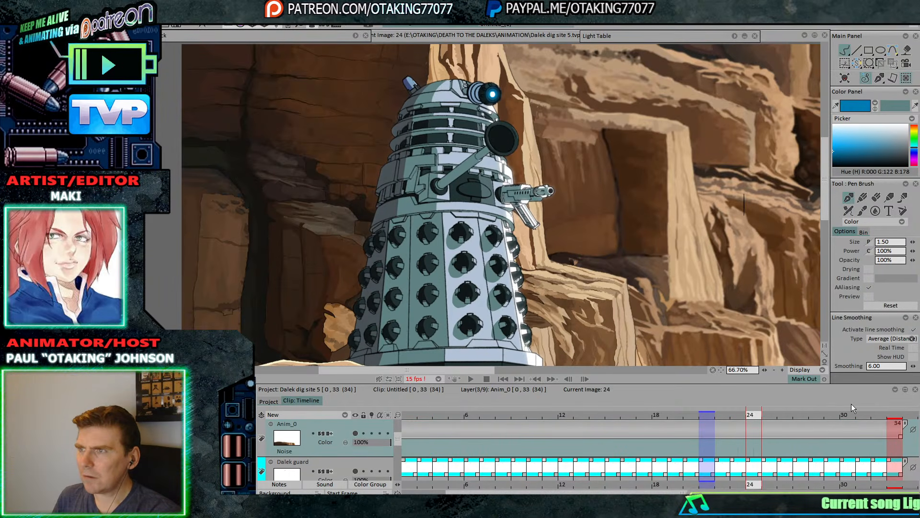
{"action": "key", "text": "Right"}
{"action": "key", "text": "Right"}
{"action": "key", "text": "Right"}
{"action": "key", "text": "Right"}
{"action": "key", "text": "Right"}
{"action": "key", "text": "Right"}
{"action": "key", "text": "Right"}
{"action": "key", "text": "Right"}
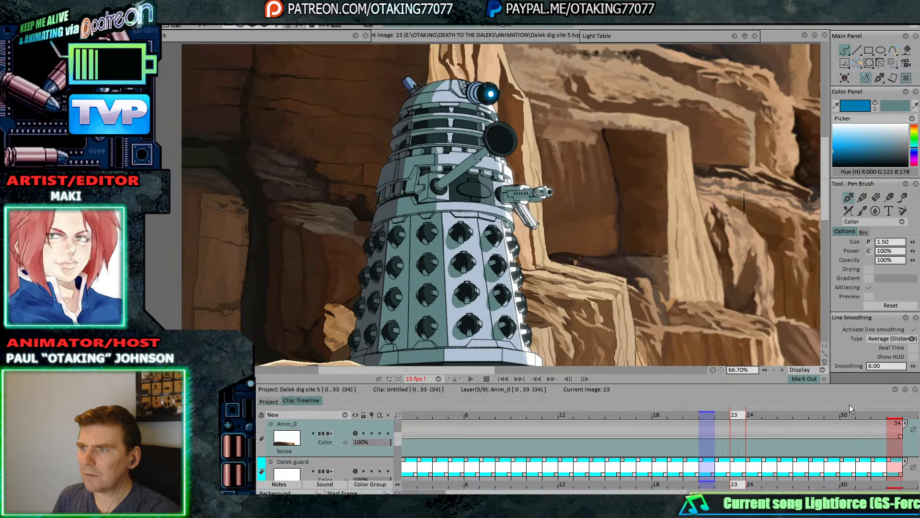
{"action": "left_click", "coordinate": [471, 379]}
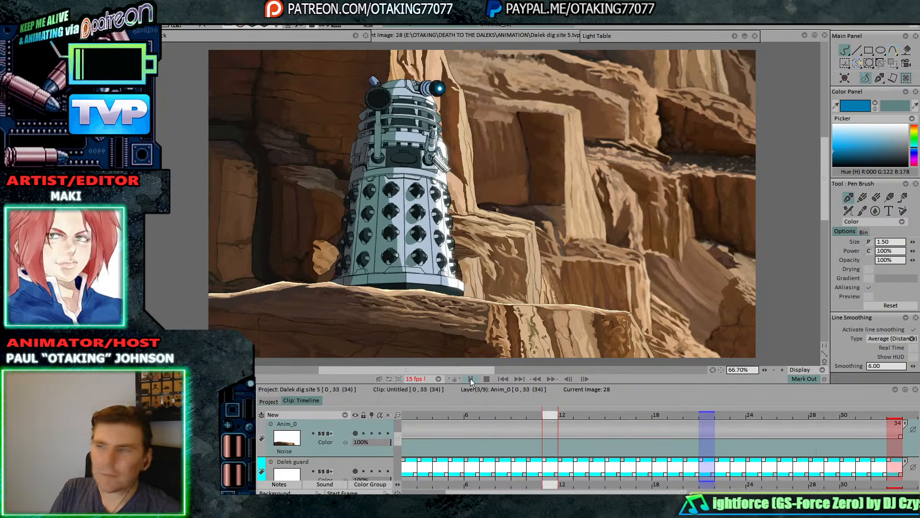
{"action": "left_click", "coordinate": [650, 278]}
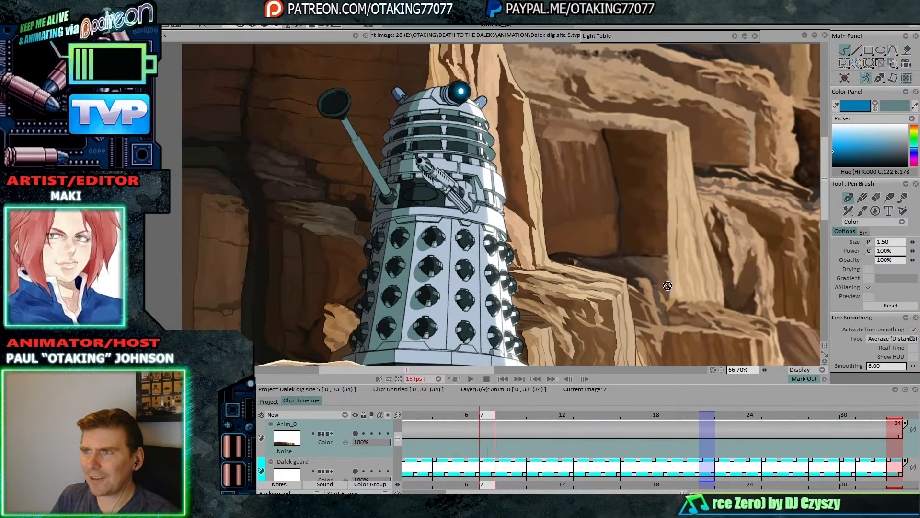
- Show the green Anim_3 layer, placing it above Anim_0 with its opacity set to 67%
{"action": "key", "text": "Down"}
{"action": "key", "text": "Down"}
{"action": "key", "text": "Down"}
{"action": "key", "text": "Down"}
{"action": "key", "text": "Down"}
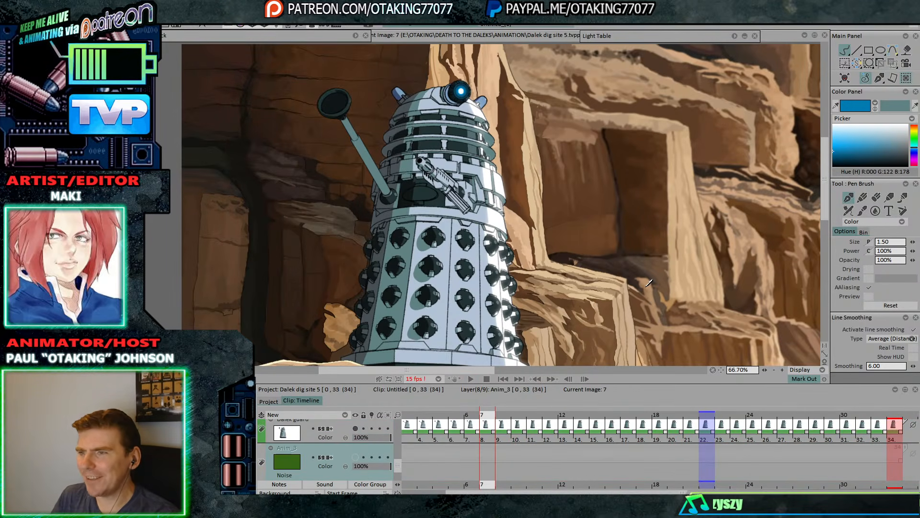
{"action": "key", "text": "Right"}
{"action": "key", "text": "Right"}
{"action": "key", "text": "Right"}
{"action": "key", "text": "Right"}
{"action": "key", "text": "Right"}
{"action": "key", "text": "Right"}
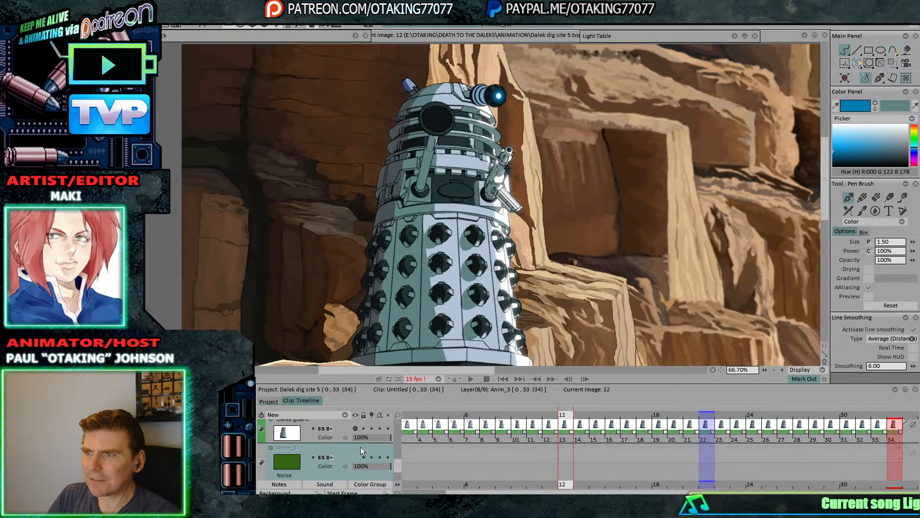
{"action": "left_click", "coordinate": [356, 457]}
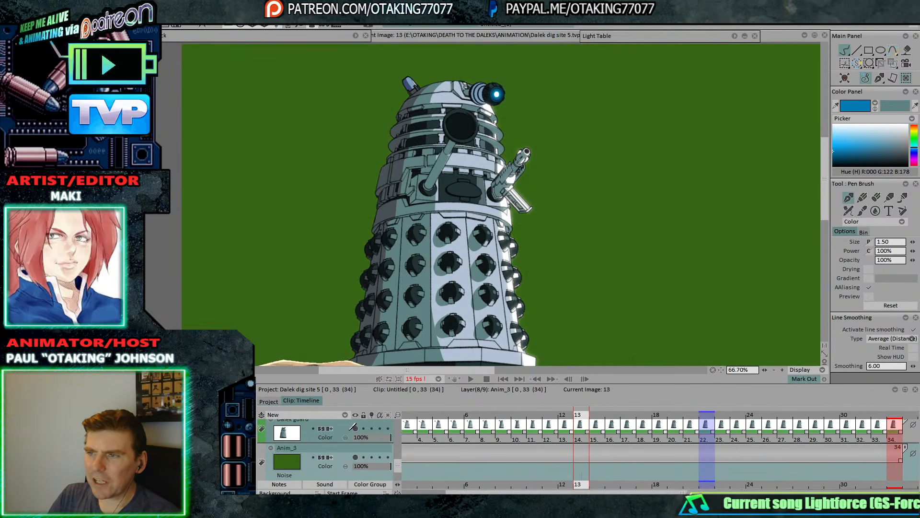
{"action": "scroll", "coordinate": [351, 428], "scroll_direction": "up", "scroll_amount": 5}
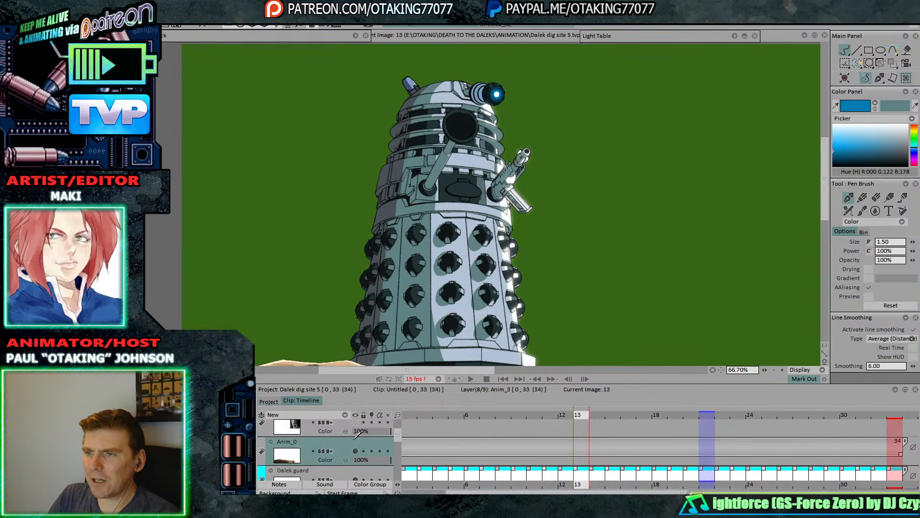
{"action": "left_click_drag", "start_coordinate": [354, 438], "coordinate": [379, 462]}
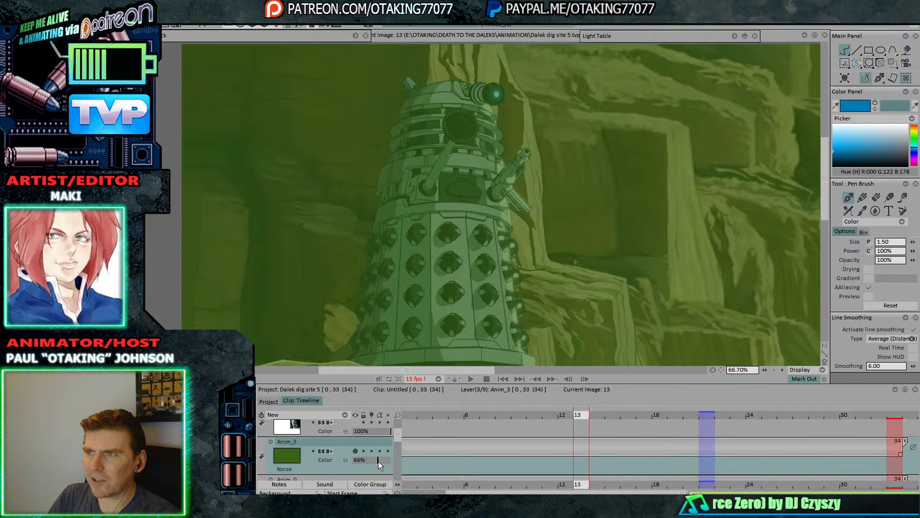
{"action": "left_click", "coordinate": [349, 432]}
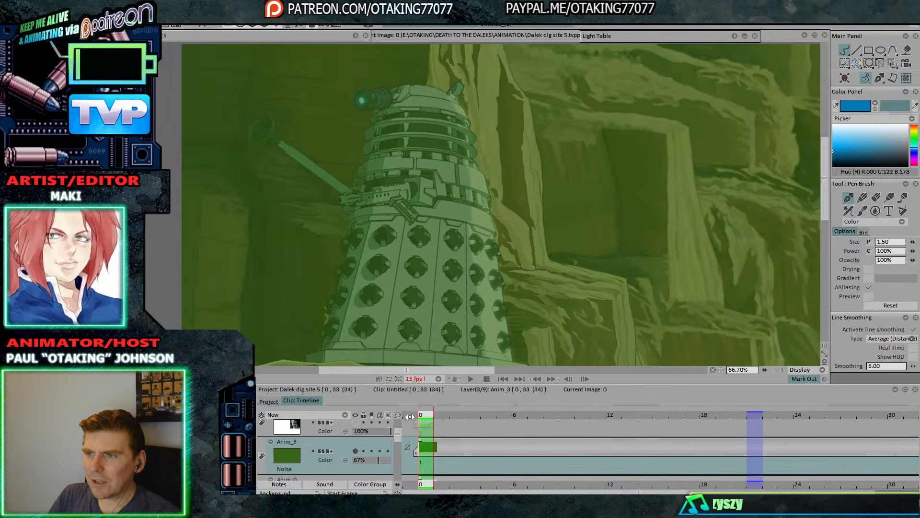
- Show the Metal_Skin_Panic_Madox reference layer, sample the pale yellow of its muzzle flash as the drawing colour, and hide the layer again
{"action": "key", "text": "Up"}
{"action": "left_click", "coordinate": [355, 433]}
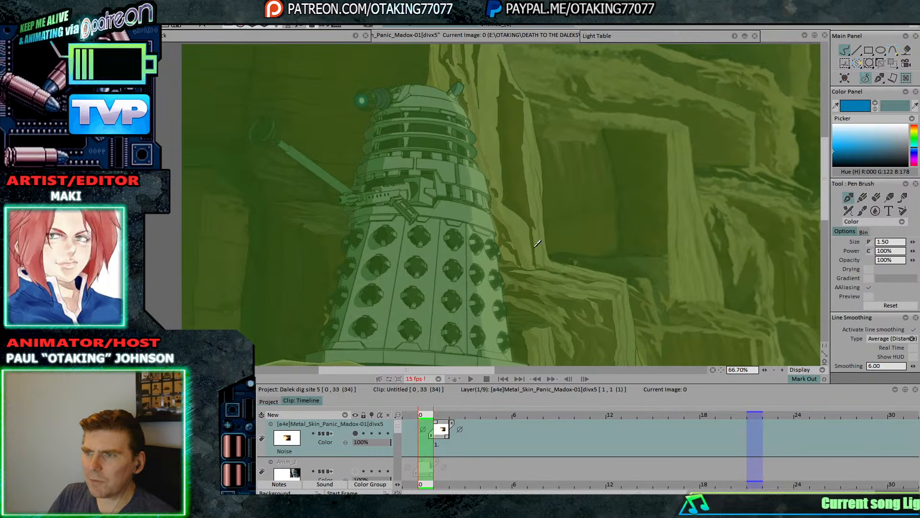
{"action": "left_click_drag", "start_coordinate": [717, 243], "coordinate": [376, 201]}
{"action": "left_click_drag", "start_coordinate": [564, 217], "coordinate": [786, 215]}
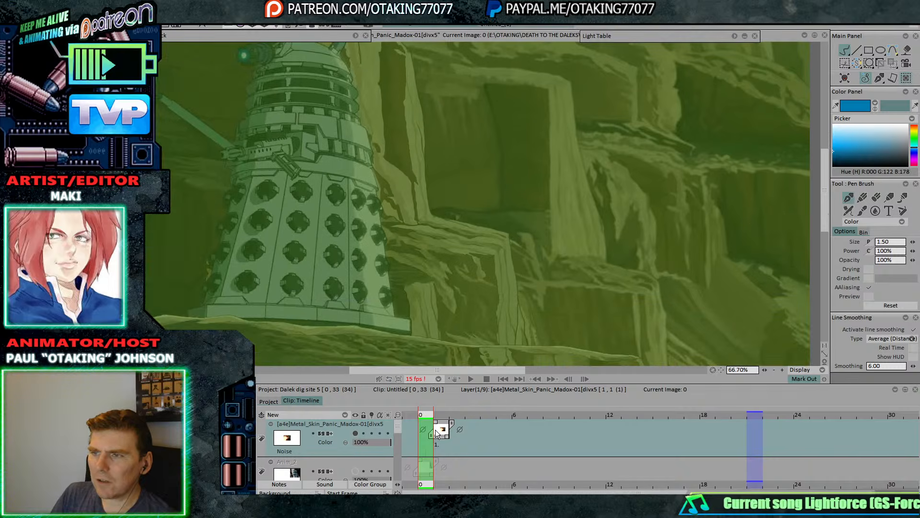
{"action": "left_click", "coordinate": [437, 433]}
{"action": "left_click_drag", "start_coordinate": [415, 212], "coordinate": [535, 227]}
{"action": "scroll", "coordinate": [535, 227], "scroll_direction": "up", "scroll_amount": 5}
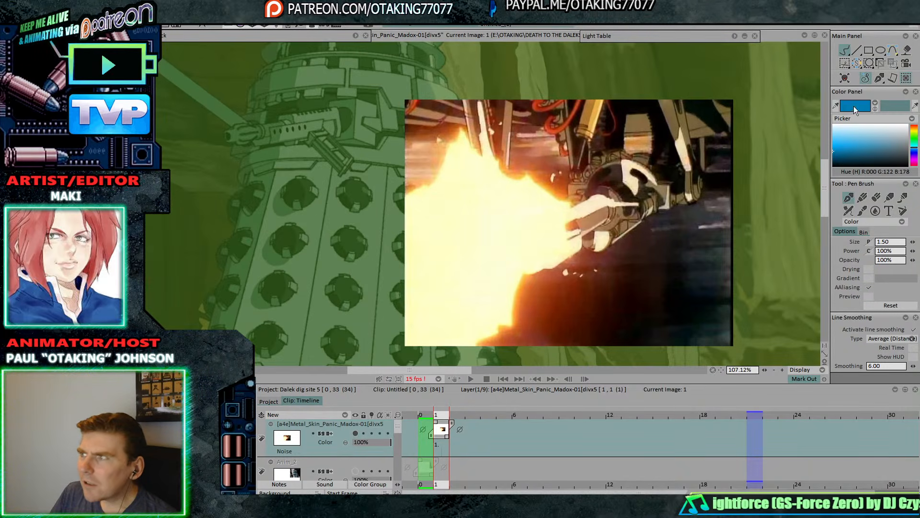
{"action": "left_click", "coordinate": [523, 208], "text": "ctrl"}
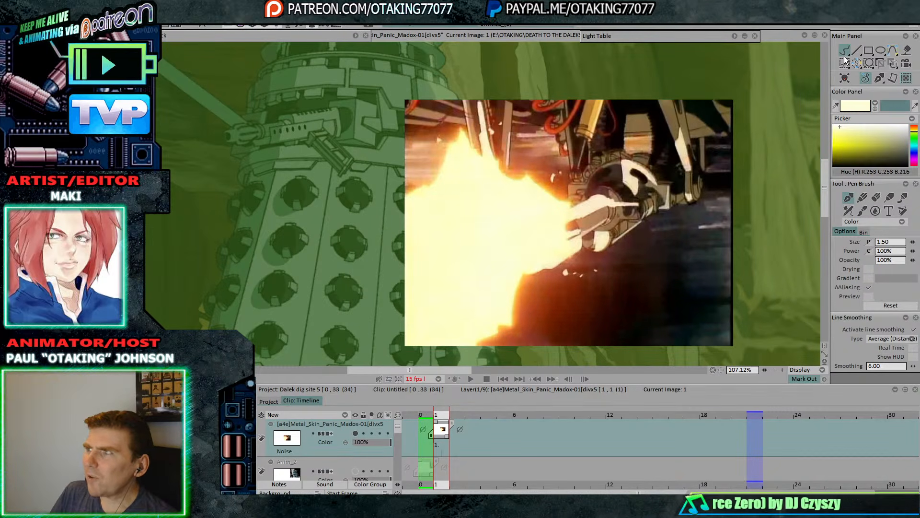
{"action": "left_click", "coordinate": [355, 432]}
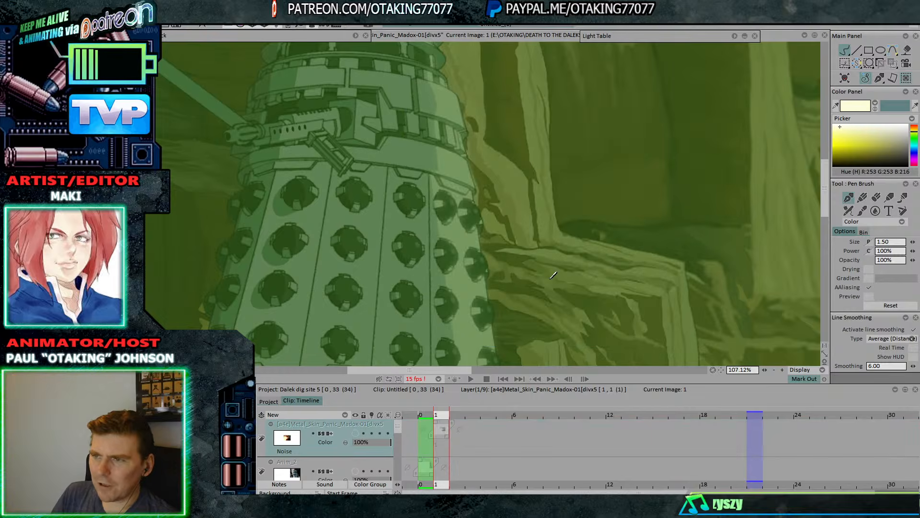
- Add a new animation layer at image 21 above the green Anim_3 layer and fit the whole timeline in view
{"action": "scroll", "coordinate": [488, 219], "scroll_direction": "down", "scroll_amount": 5}
{"action": "key", "text": "Down"}
{"action": "key", "text": "Down"}
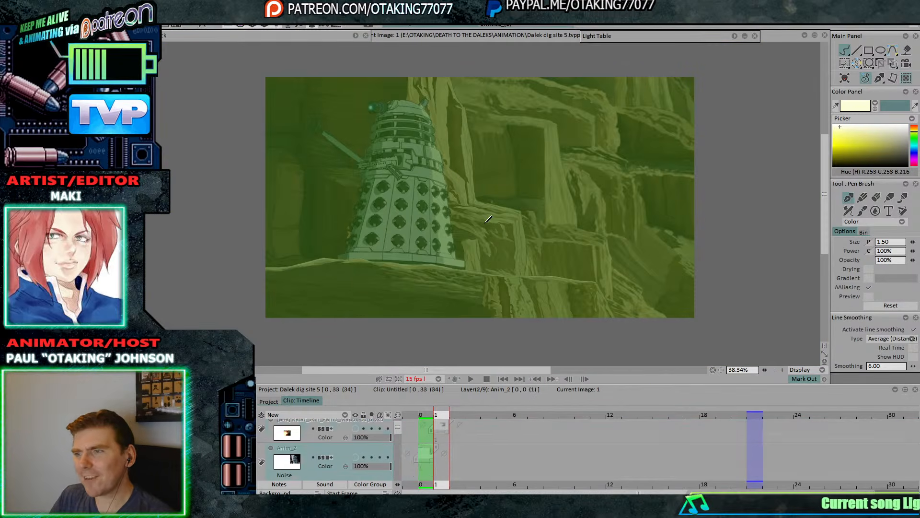
{"action": "key", "text": "Right"}
{"action": "key", "text": "Right"}
{"action": "key", "text": "Right"}
{"action": "key", "text": "Right"}
{"action": "key", "text": "Right"}
{"action": "key", "text": "Right"}
{"action": "key", "text": "Right"}
{"action": "key", "text": "Right"}
{"action": "key", "text": "Right"}
{"action": "key", "text": "Right"}
{"action": "key", "text": "Right"}
{"action": "key", "text": "Right"}
{"action": "key", "text": "Right"}
{"action": "key", "text": "Right"}
{"action": "key", "text": "Right"}
{"action": "key", "text": "Right"}
{"action": "key", "text": "Right"}
{"action": "key", "text": "Right"}
{"action": "key", "text": "Right"}
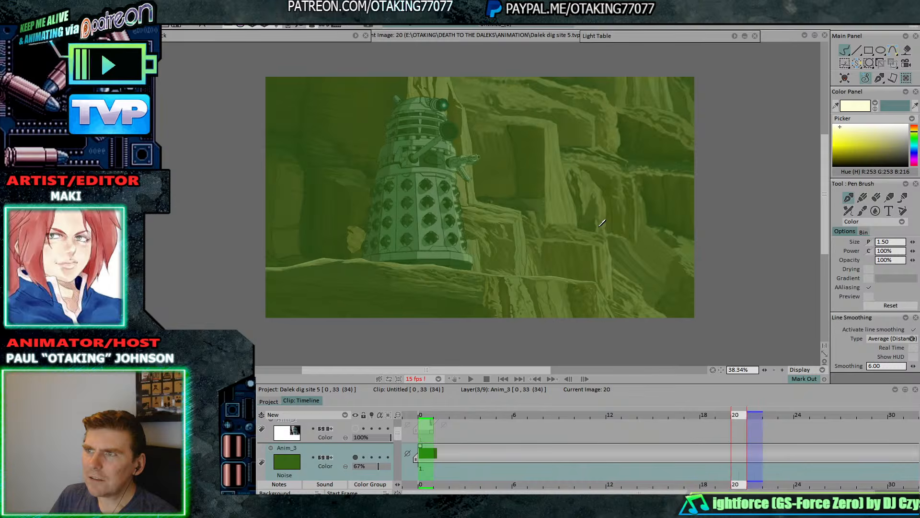
{"action": "key", "text": "Right"}
{"action": "key", "text": "Down"}
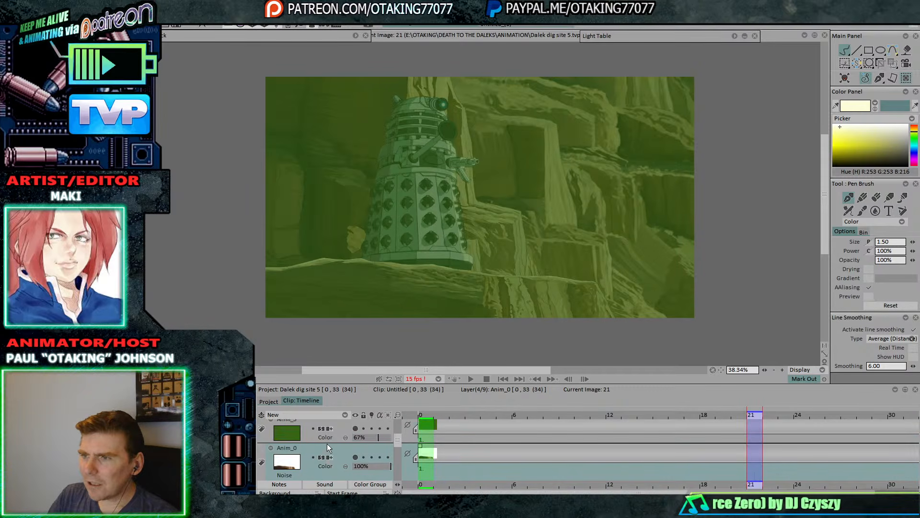
{"action": "left_click", "coordinate": [330, 441]}
{"action": "left_click", "coordinate": [330, 416]}
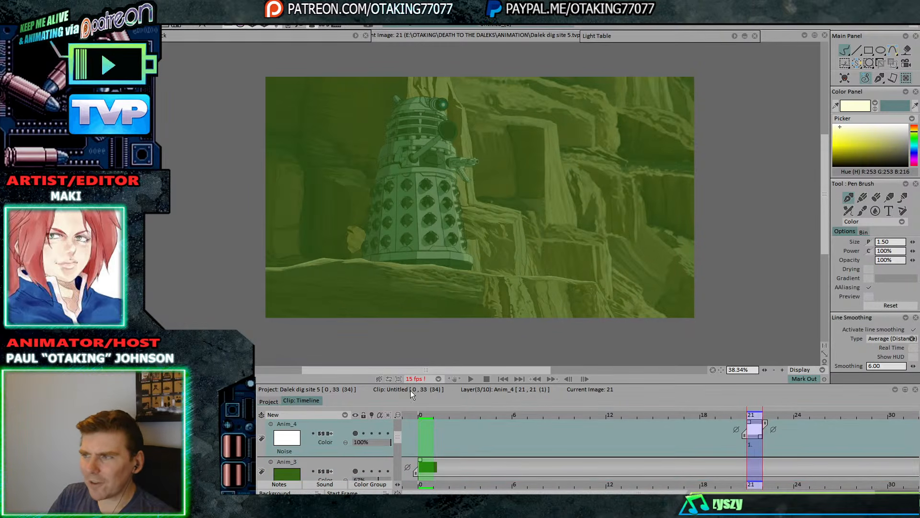
{"action": "left_click", "coordinate": [397, 415]}
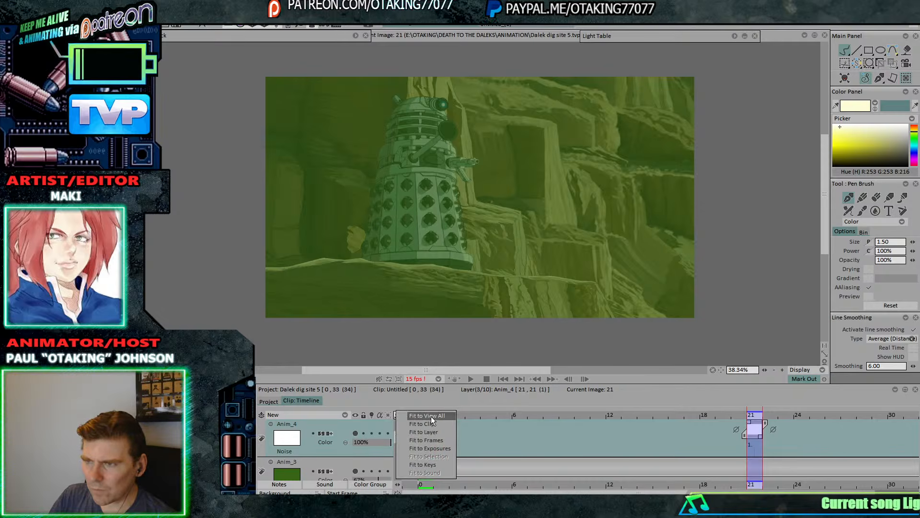
{"action": "left_click", "coordinate": [433, 416]}
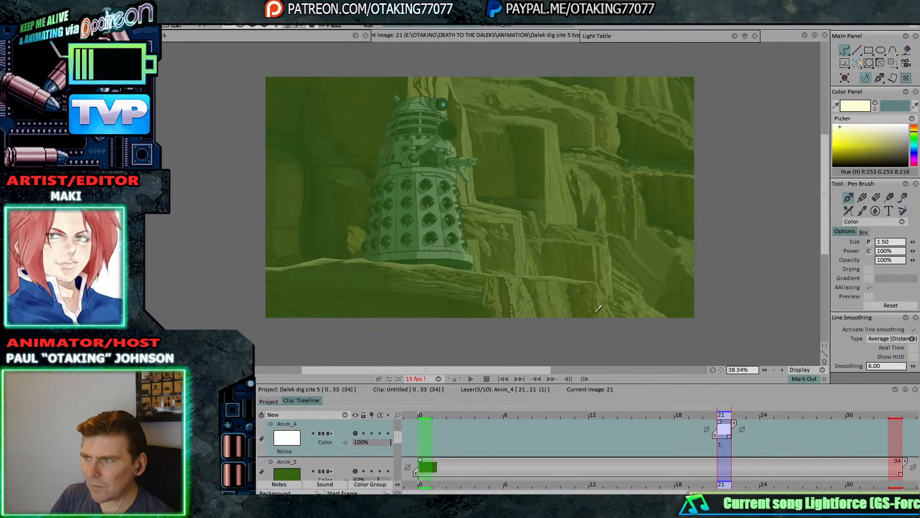
- Switch to the video player to examine the paused Angel Cop muzzle-flash frame, and return to the Dalek shot in TVPaint
{"action": "left_click_drag", "start_coordinate": [687, 297], "coordinate": [688, 304]}
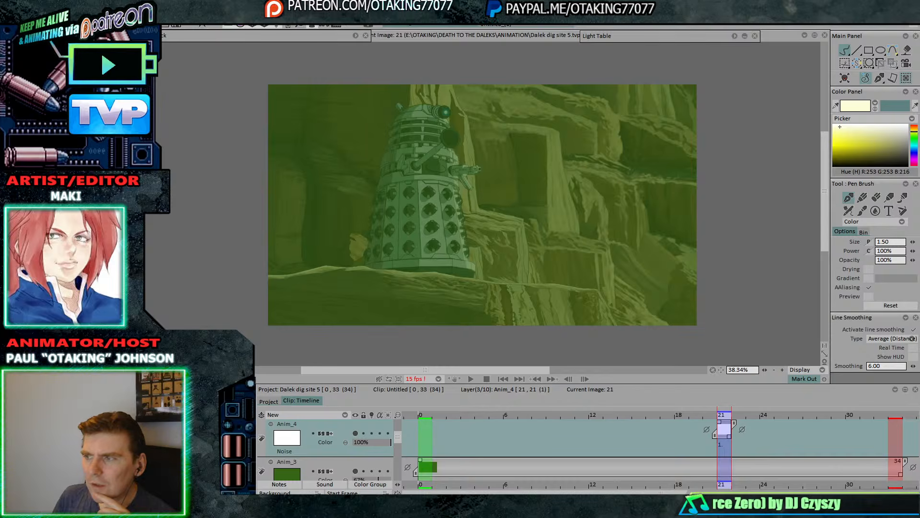
{"action": "key", "text": "alt+Tab"}
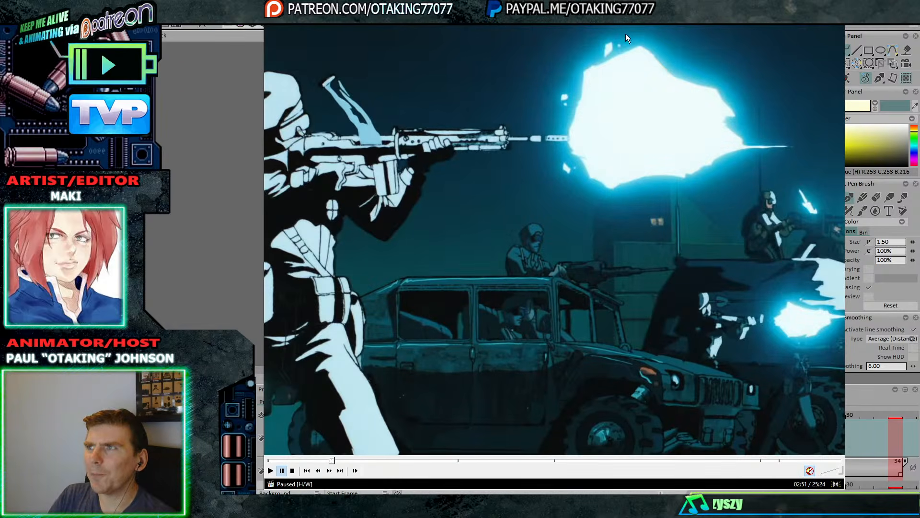
{"action": "left_click_drag", "start_coordinate": [752, 3], "coordinate": [719, 33]}
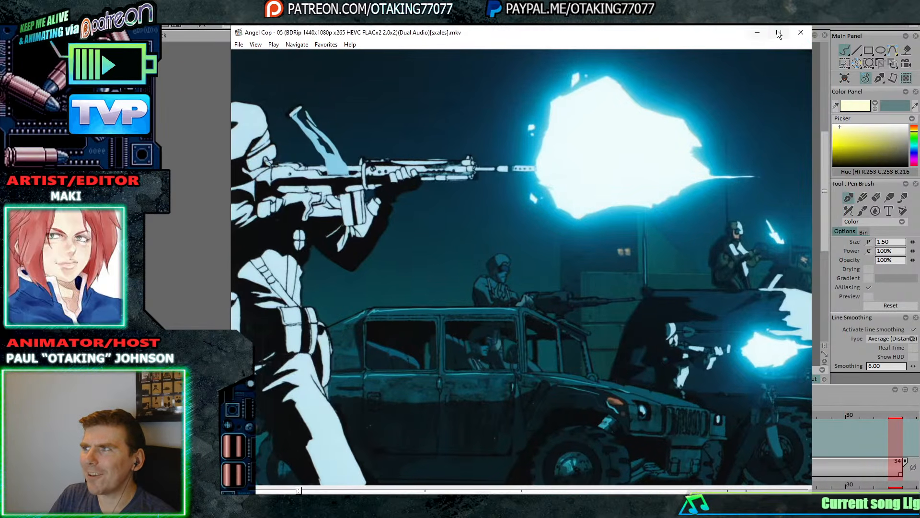
{"action": "left_click_drag", "start_coordinate": [811, 27], "coordinate": [539, 238]}
{"action": "left_click_drag", "start_coordinate": [444, 244], "coordinate": [75, 296]}
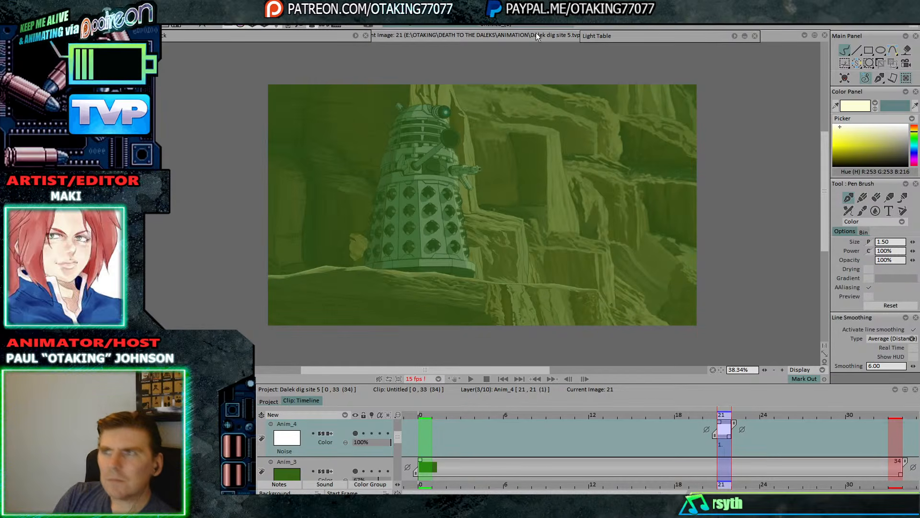
- Draw the pale yellow outline of a crescent-shaped muzzle flash with jagged forward spikes around the Dalek's gun tip on image 21
{"action": "scroll", "coordinate": [521, 168], "scroll_direction": "up", "scroll_amount": 4}
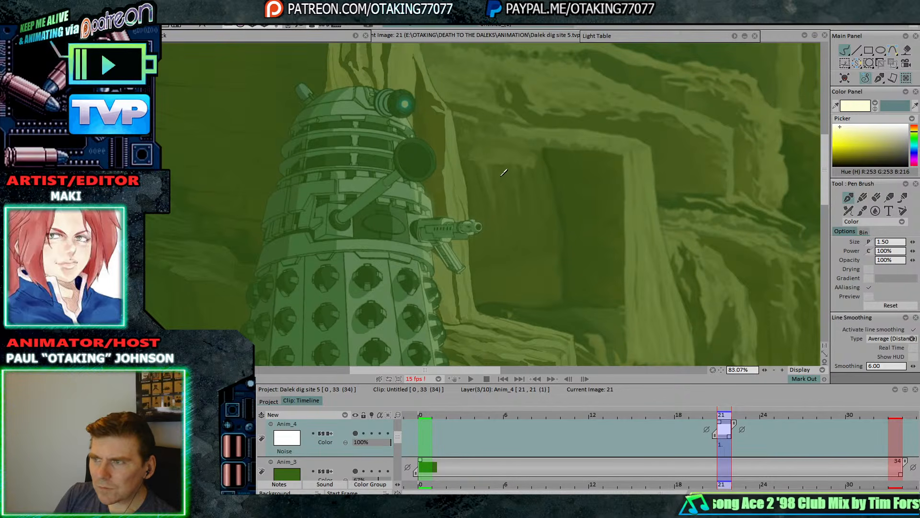
{"action": "left_click_drag", "start_coordinate": [525, 271], "coordinate": [443, 263]}
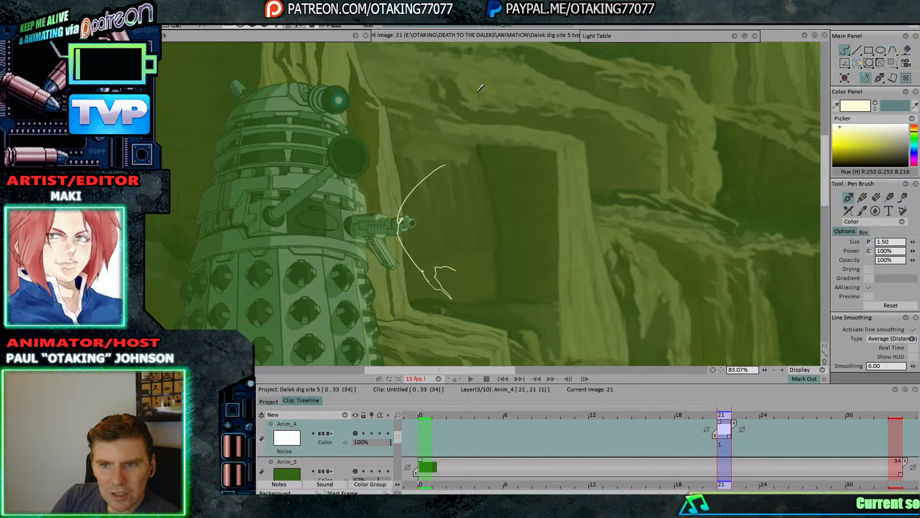
{"action": "left_click_drag", "start_coordinate": [477, 215], "coordinate": [458, 223]}
{"action": "mouse_move", "coordinate": [427, 173]}
{"action": "left_mouse_down"}
{"action": "mouse_move", "coordinate": [445, 164]}
{"action": "mouse_move", "coordinate": [429, 207]}
{"action": "mouse_move", "coordinate": [476, 211]}
{"action": "left_mouse_up"}
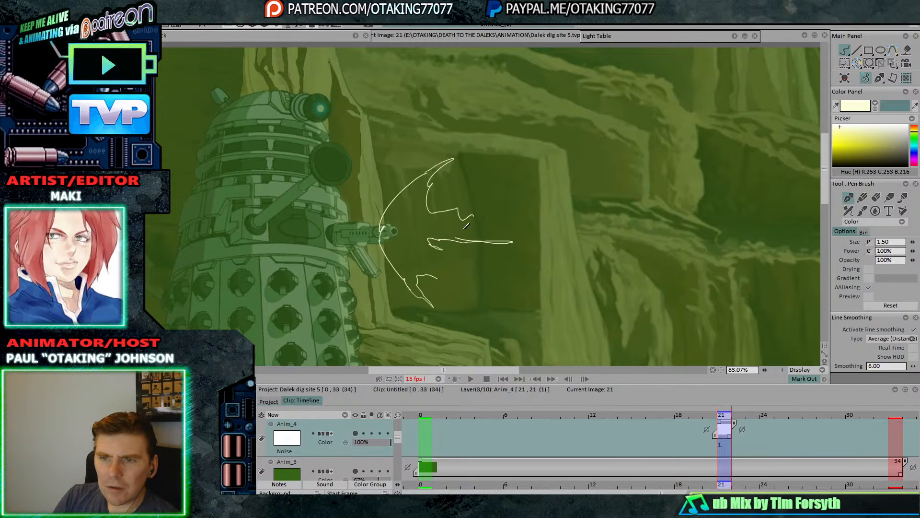
{"action": "scroll", "coordinate": [466, 226], "scroll_direction": "up", "scroll_amount": 2}
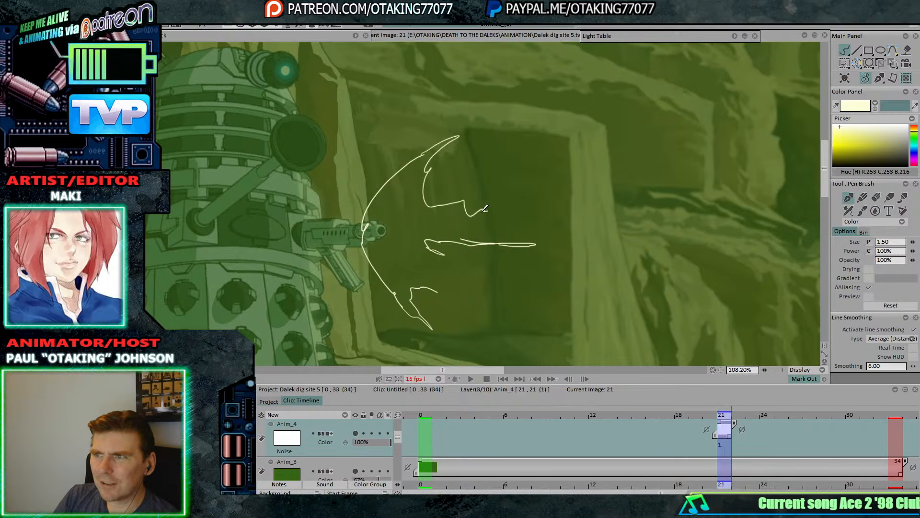
{"action": "left_click_drag", "start_coordinate": [484, 234], "coordinate": [513, 241]}
{"action": "left_click_drag", "start_coordinate": [450, 257], "coordinate": [416, 294]}
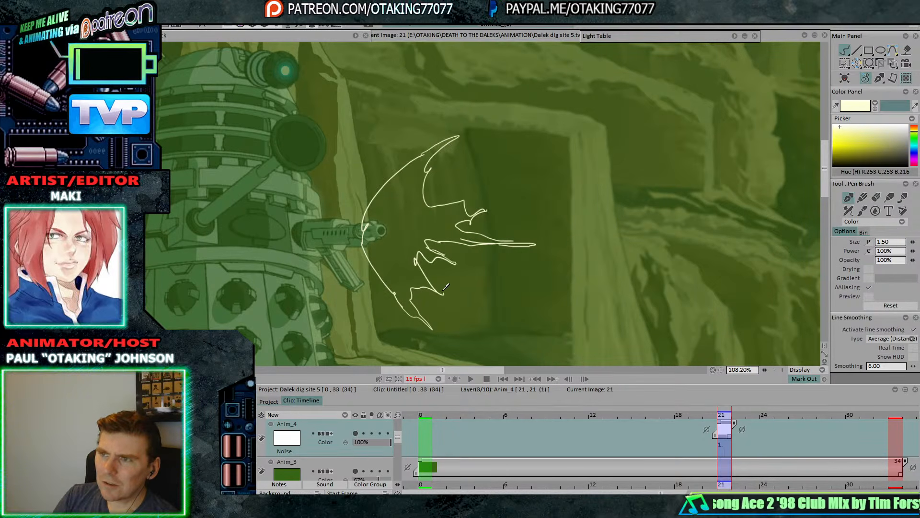
{"action": "scroll", "coordinate": [479, 216], "scroll_direction": "down", "scroll_amount": 3}
{"action": "scroll", "coordinate": [523, 202], "scroll_direction": "up", "scroll_amount": 2}
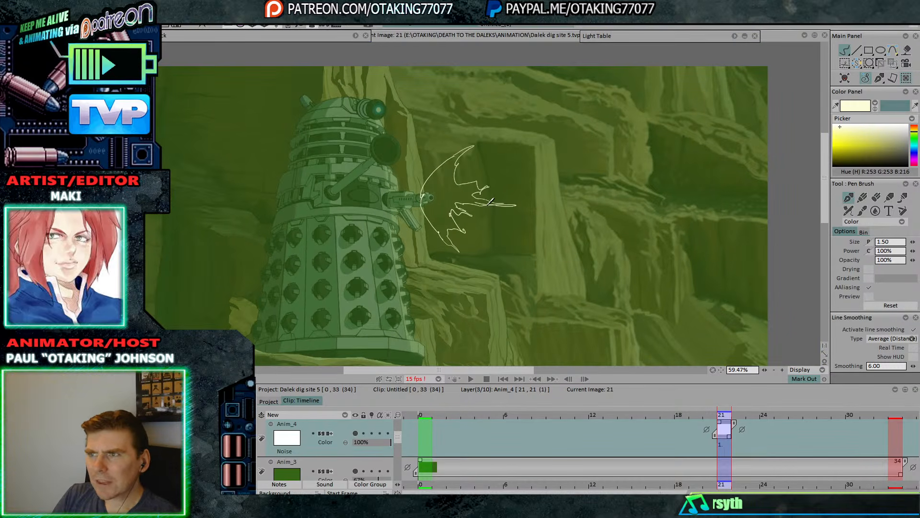
- Set the green Anim_3 layer's opacity to 85% and make the light table show the adjacent flash drawing strongly at image 22 of Anim_4
{"action": "key", "text": "Right"}
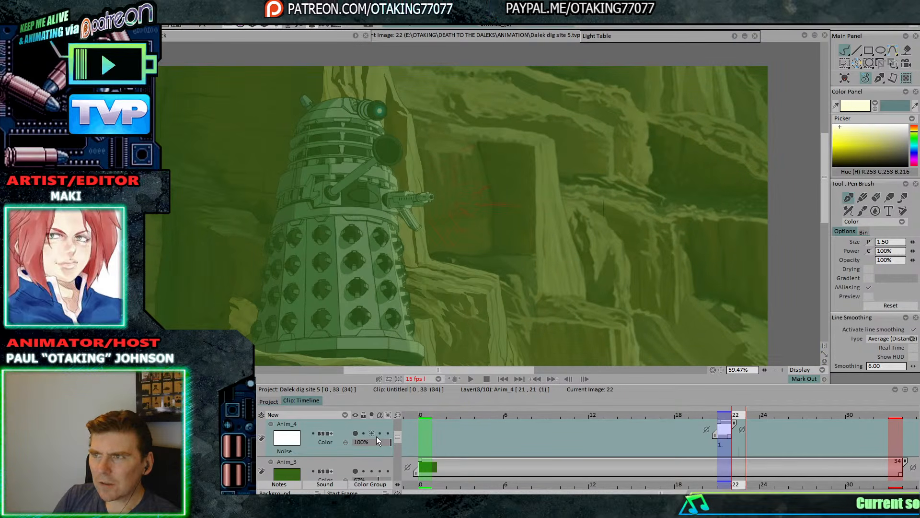
{"action": "left_click_drag", "start_coordinate": [379, 478], "coordinate": [411, 466]}
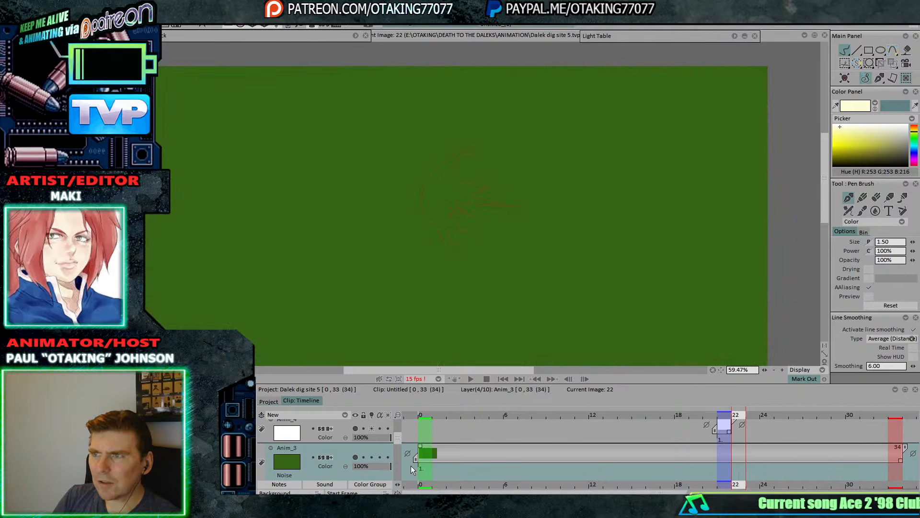
{"action": "left_click", "coordinate": [384, 467]}
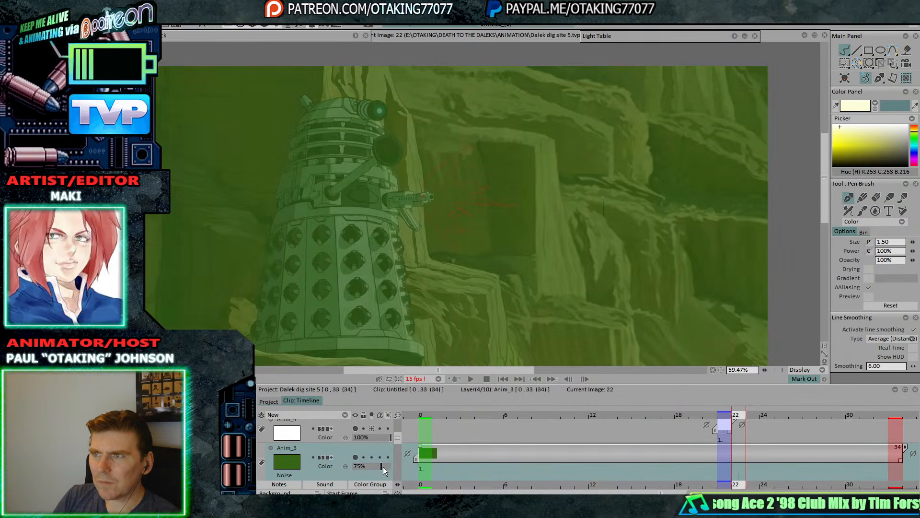
{"action": "left_click", "coordinate": [735, 36]}
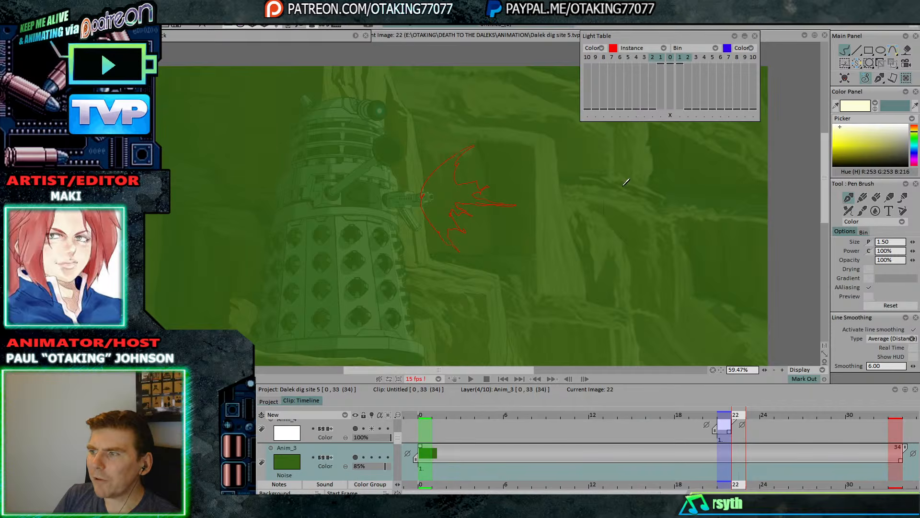
{"action": "key", "text": "Left"}
{"action": "key", "text": "Right"}
{"action": "key", "text": "Up"}
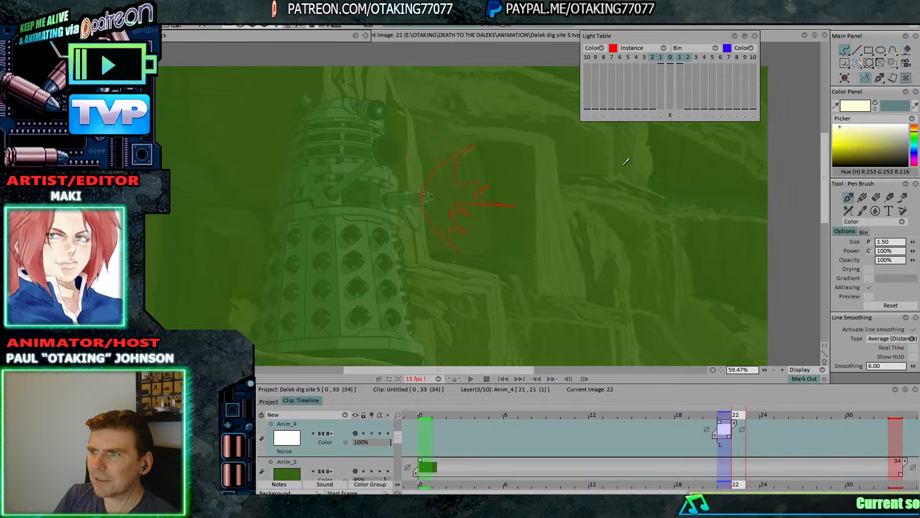
{"action": "scroll", "coordinate": [500, 209], "scroll_direction": "up", "scroll_amount": 1}
{"action": "scroll", "coordinate": [501, 209], "scroll_direction": "down", "scroll_amount": 1}
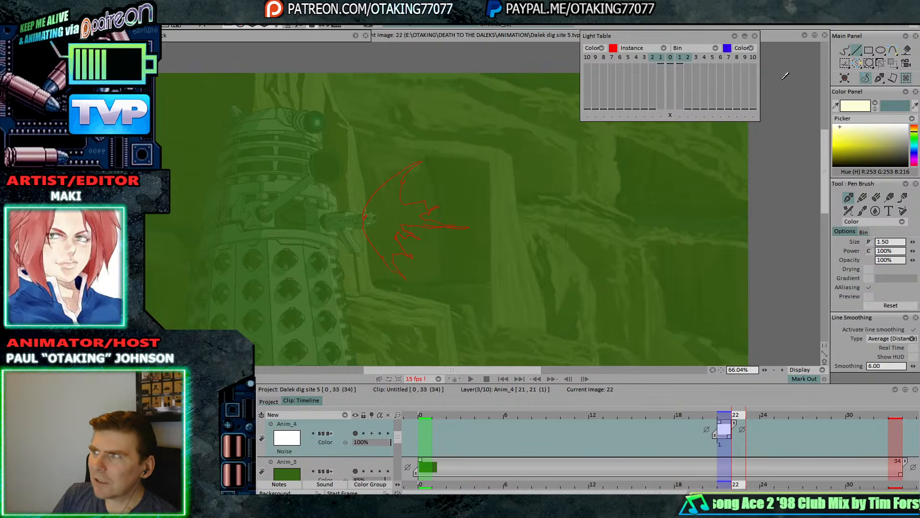
- Draw a straight beam line from the gun tip past the picture's right edge on images 22 and 21, and turn off Anim_4's light table
{"action": "left_click", "coordinate": [805, 198], "text": "shift"}
{"action": "key", "text": "Left"}
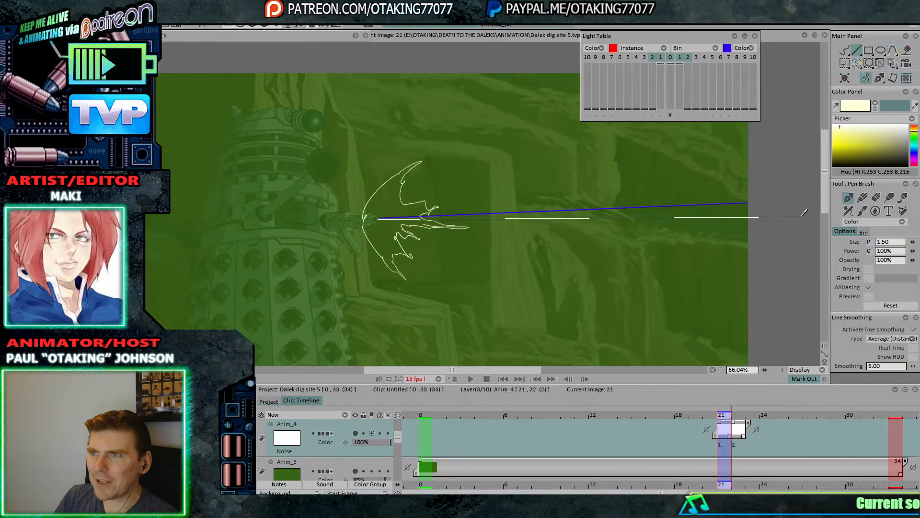
{"action": "left_click", "coordinate": [844, 50]}
{"action": "key", "text": "Right"}
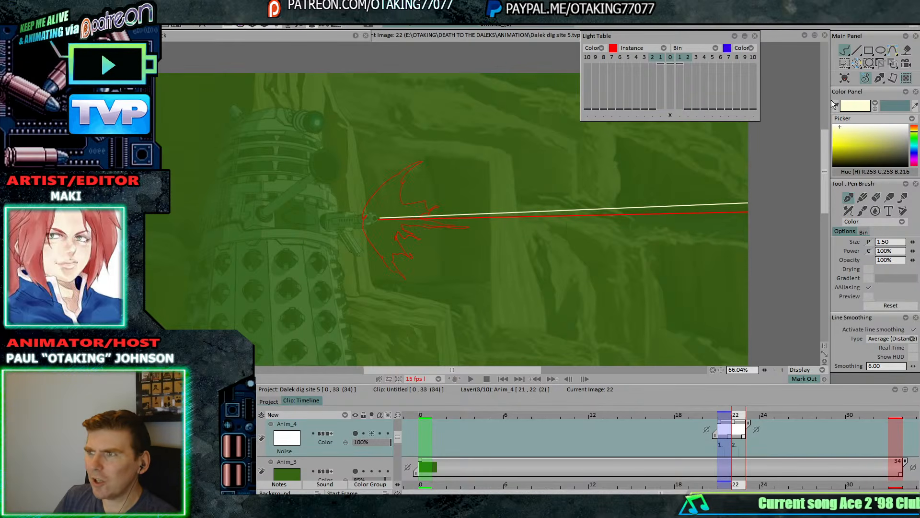
{"action": "key", "text": "Left"}
{"action": "left_click", "coordinate": [372, 434]}
{"action": "key", "text": "Right"}
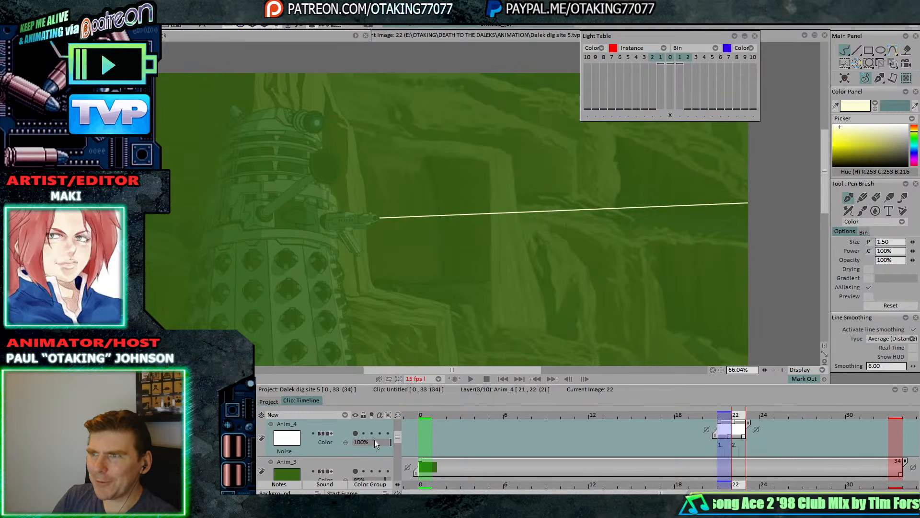
{"action": "key", "text": "Left"}
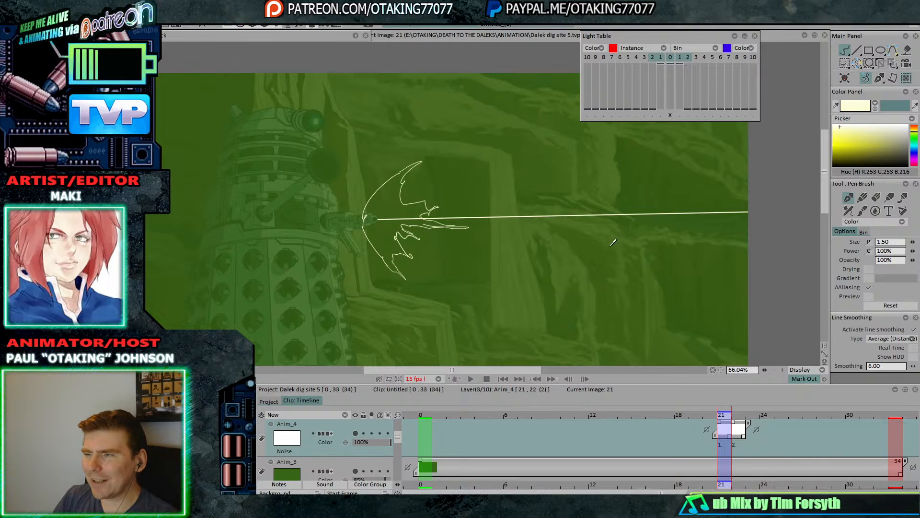
- Erase the flash's long middle spike on image 21, save the project, and redraw the spike tapering into the beam with a 4.00 pen
{"action": "scroll", "coordinate": [530, 238], "scroll_direction": "up", "scroll_amount": 5}
{"action": "left_click_drag", "start_coordinate": [914, 243], "coordinate": [919, 242]}
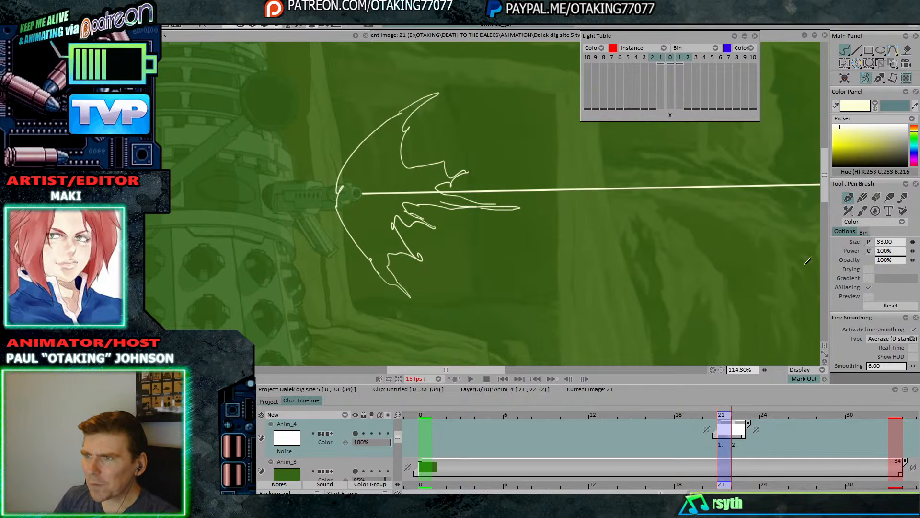
{"action": "key", "text": "n"}
{"action": "left_click_drag", "start_coordinate": [519, 208], "coordinate": [451, 202]}
{"action": "key", "text": "n"}
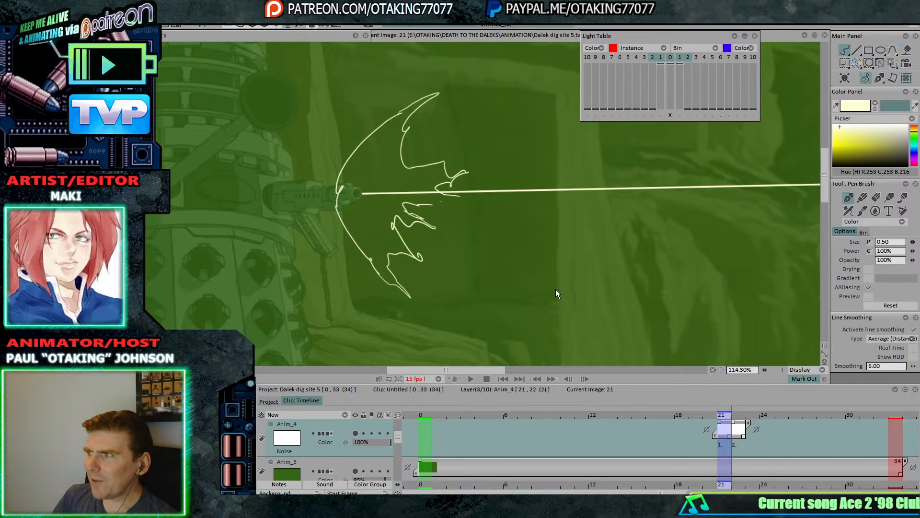
{"action": "key", "text": "ctrl+s"}
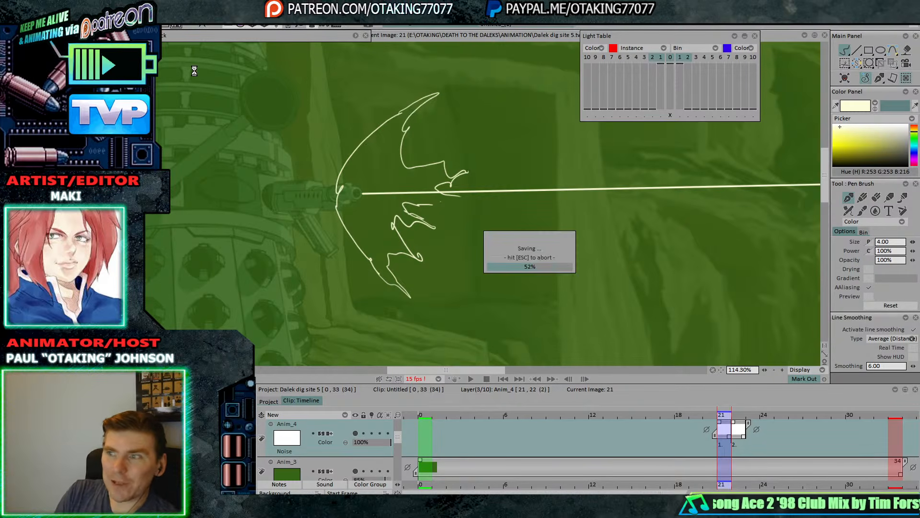
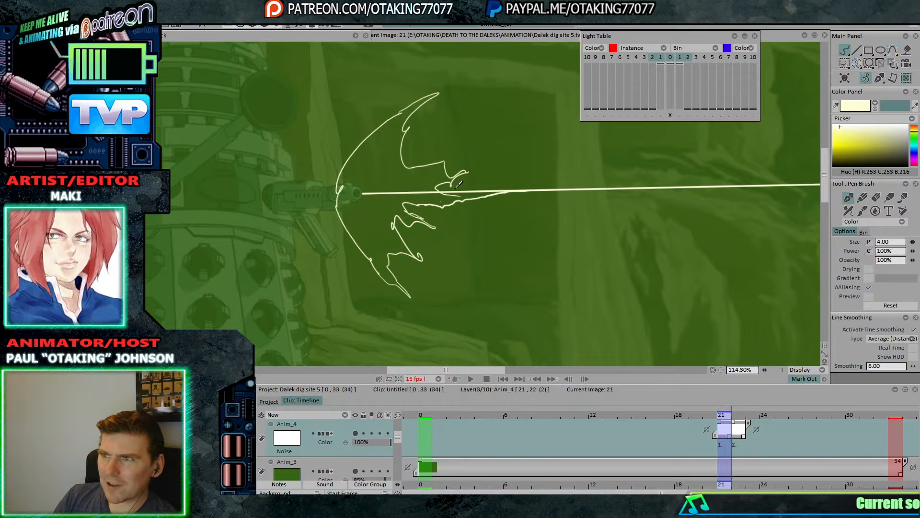
{"action": "left_click_drag", "start_coordinate": [458, 183], "coordinate": [564, 188]}
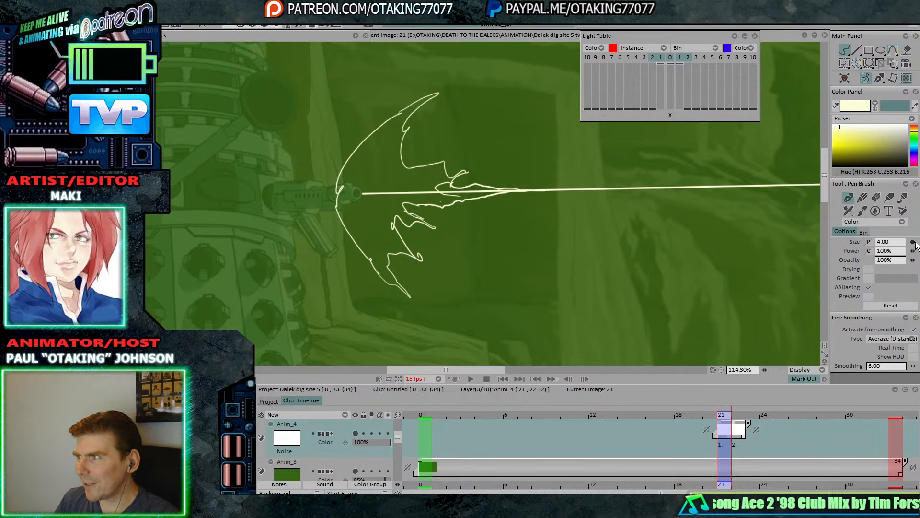
- Set the pen size to 2.50 and draw a long flame-like flash outline with curled tongues, tapering along the beam from the gun tip on image 22
{"action": "left_click_drag", "start_coordinate": [913, 242], "coordinate": [898, 235]}
{"action": "key", "text": "Right"}
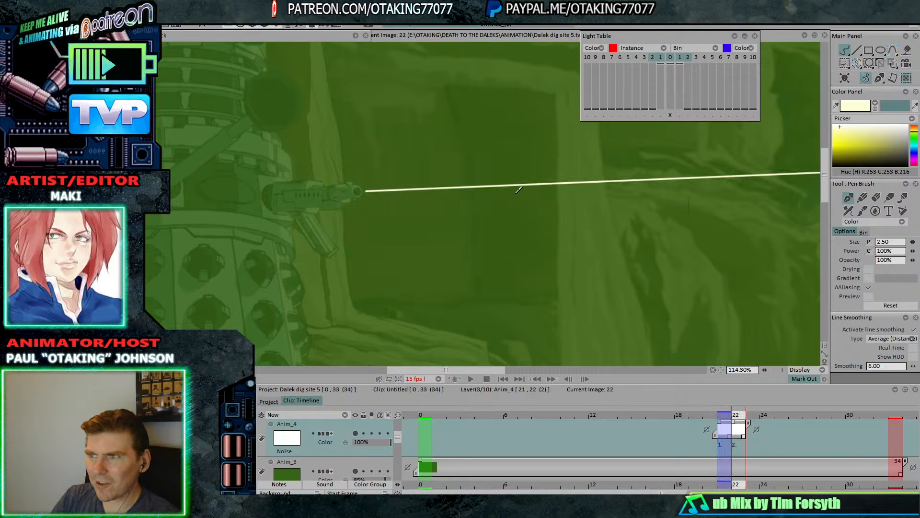
{"action": "key", "text": "Left"}
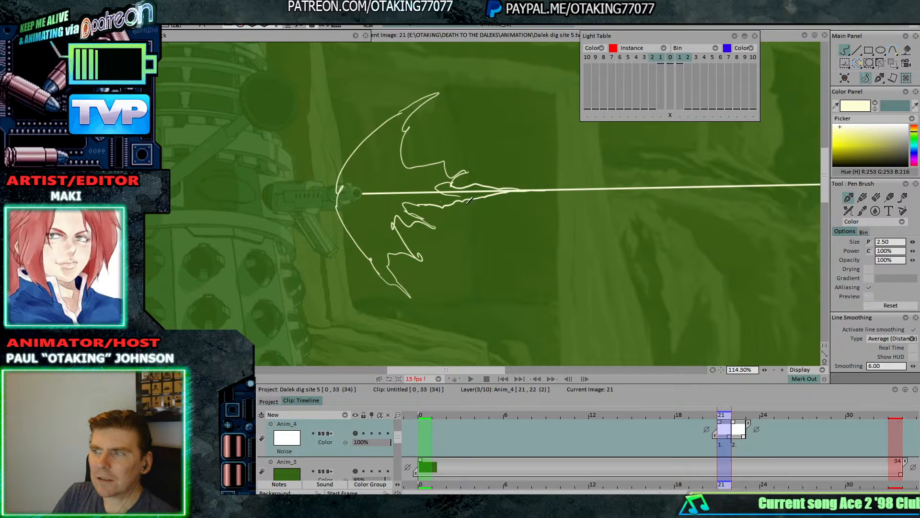
{"action": "key", "text": "Right"}
{"action": "key", "text": "Left"}
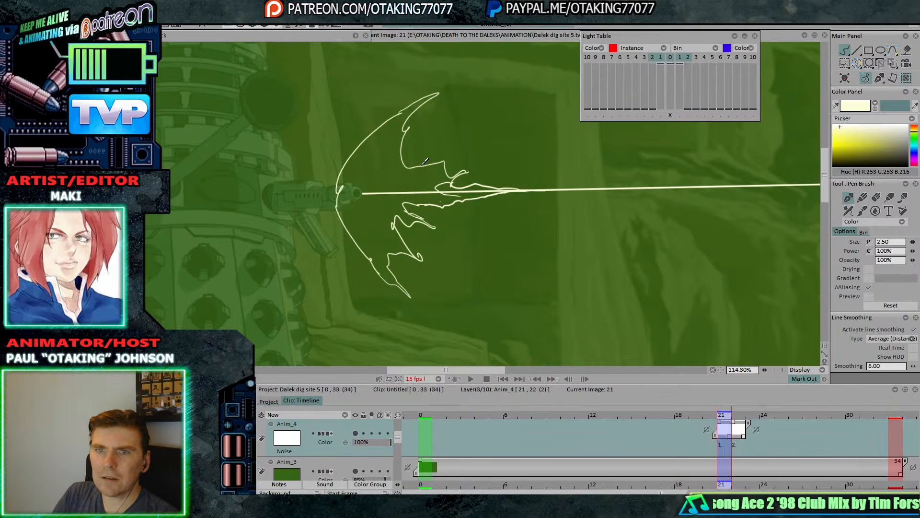
{"action": "key", "text": "Right"}
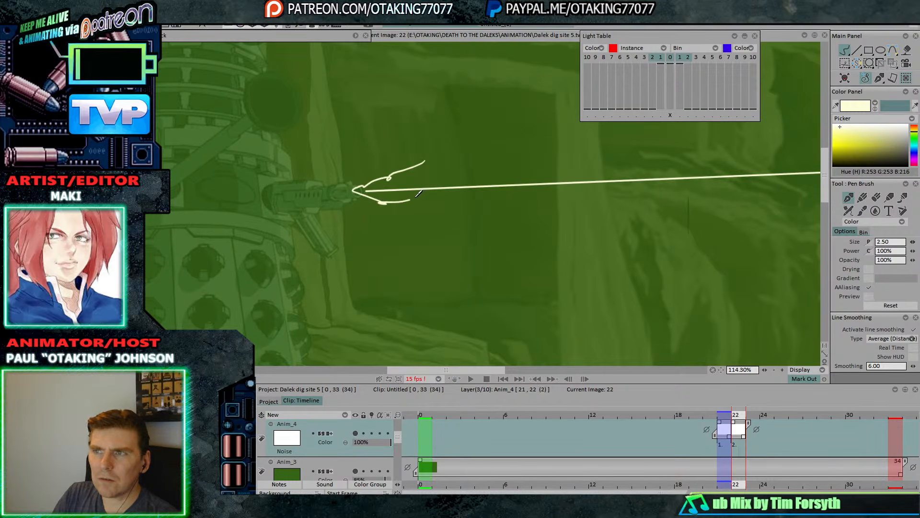
{"action": "left_click_drag", "start_coordinate": [443, 157], "coordinate": [454, 154]}
{"action": "mouse_move", "coordinate": [454, 154]}
{"action": "left_mouse_down"}
{"action": "mouse_move", "coordinate": [453, 173]}
{"action": "mouse_move", "coordinate": [524, 162]}
{"action": "left_mouse_up"}
{"action": "mouse_move", "coordinate": [524, 162]}
{"action": "left_mouse_down"}
{"action": "mouse_move", "coordinate": [506, 174]}
{"action": "mouse_move", "coordinate": [588, 177]}
{"action": "left_mouse_up"}
{"action": "left_click_drag", "start_coordinate": [430, 194], "coordinate": [472, 190]}
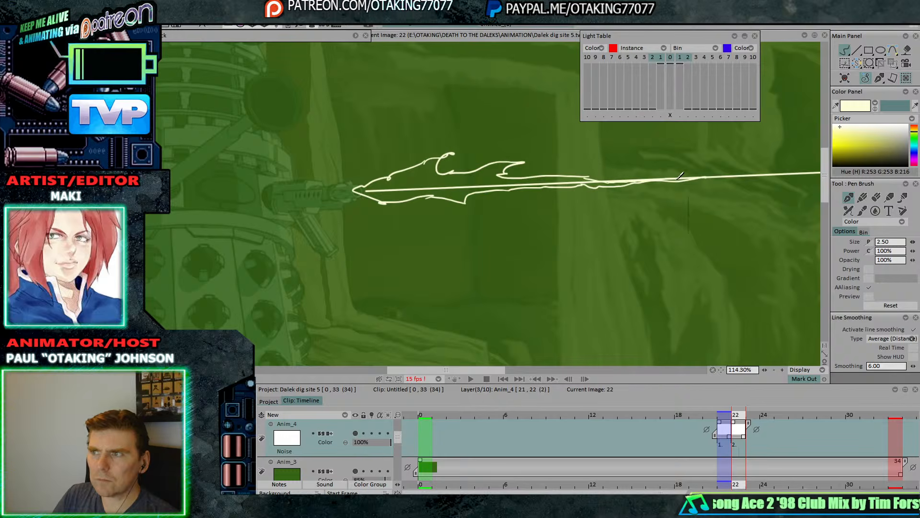
{"action": "left_click_drag", "start_coordinate": [591, 176], "coordinate": [702, 179]}
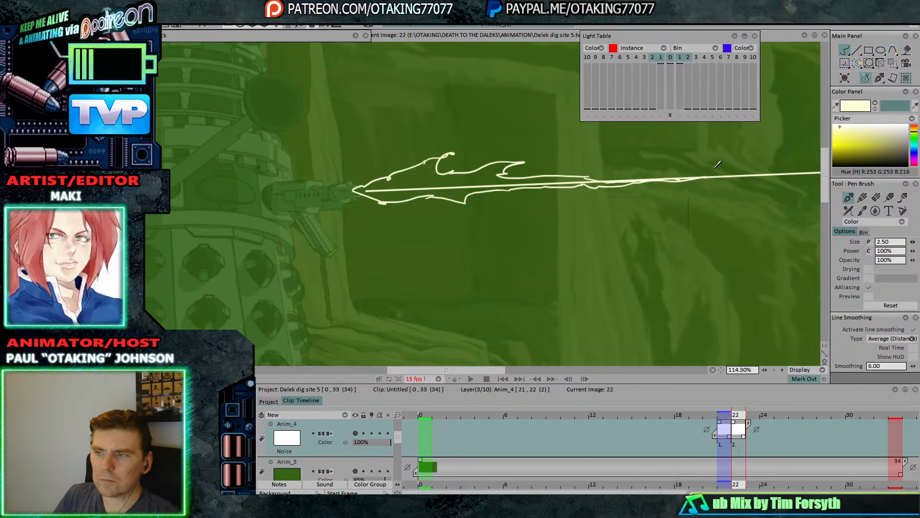
- Add a thin streak under the gun tip and short detached dashes above the flames on image 22, comparing against images 21 and 23
{"action": "key", "text": "Left"}
{"action": "key", "text": "Right"}
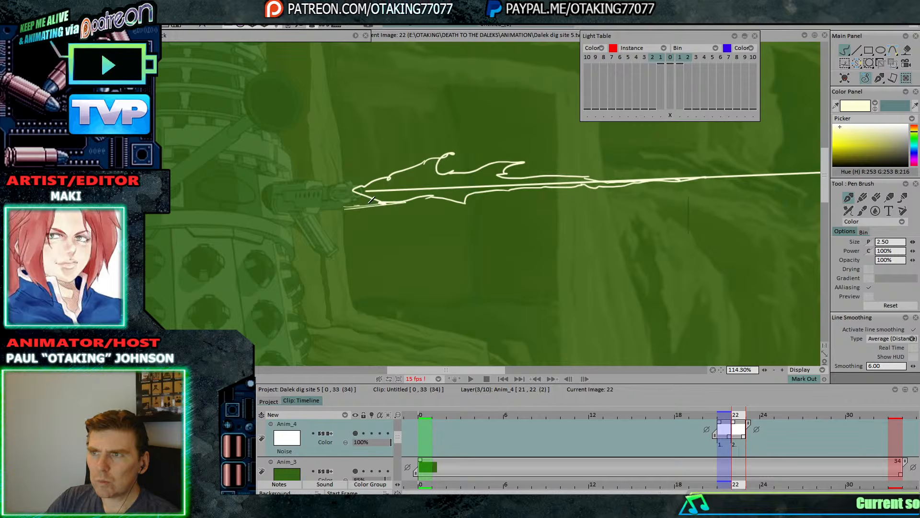
{"action": "left_click_drag", "start_coordinate": [379, 203], "coordinate": [338, 205]}
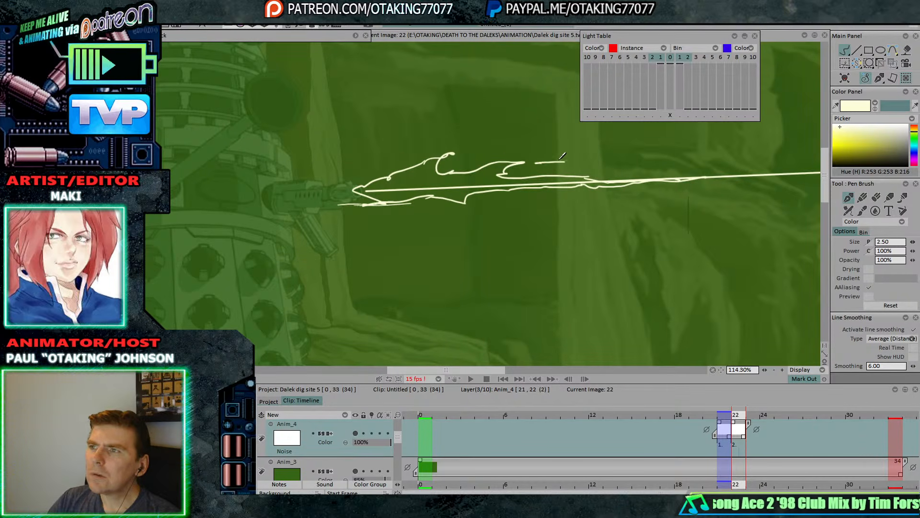
{"action": "key", "text": "Left"}
{"action": "key", "text": "Right"}
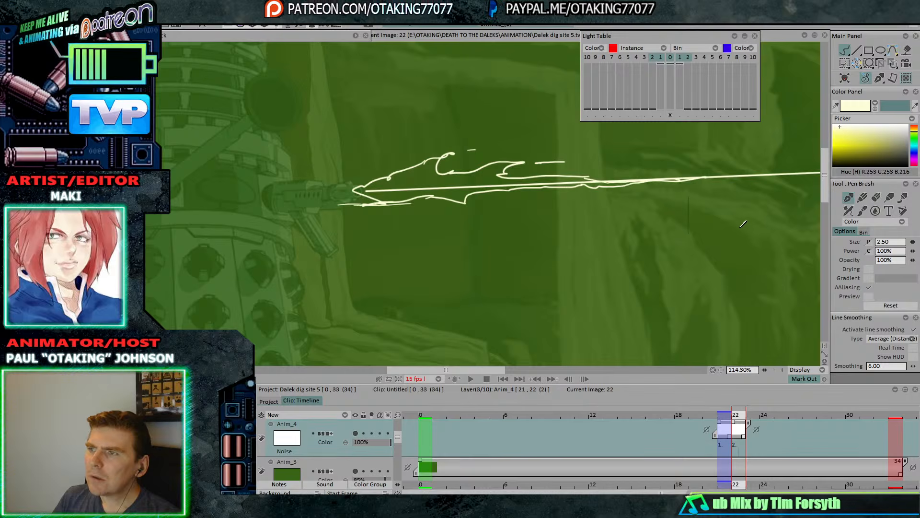
{"action": "key", "text": "Right"}
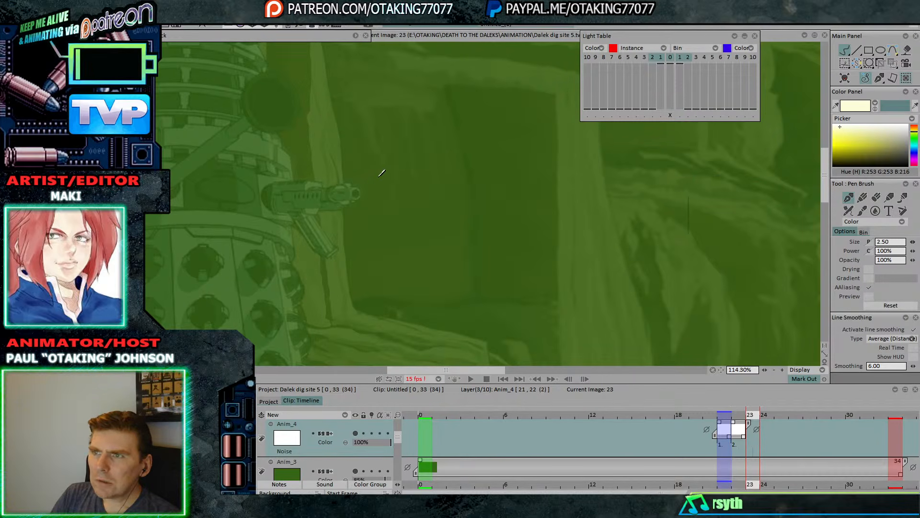
{"action": "key", "text": "Left"}
{"action": "key", "text": "Right"}
{"action": "key", "text": "Left"}
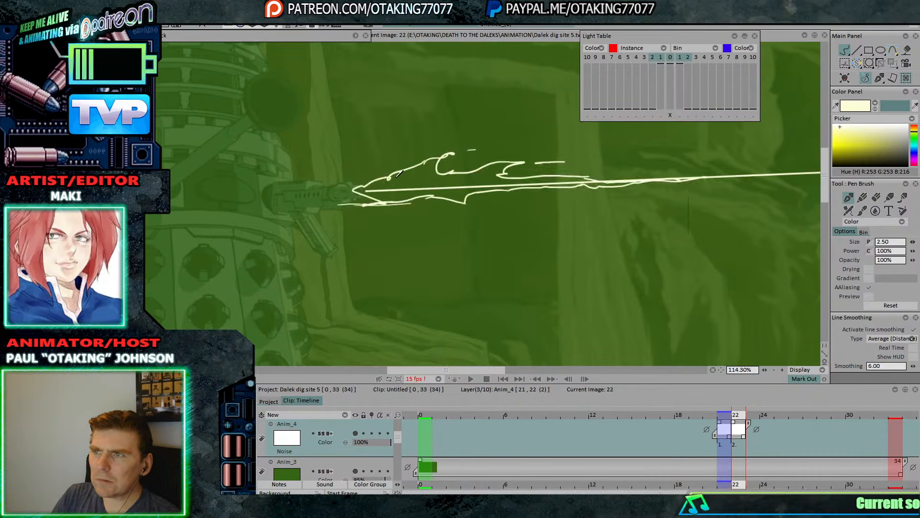
{"action": "key", "text": "Left"}
{"action": "key", "text": "Right"}
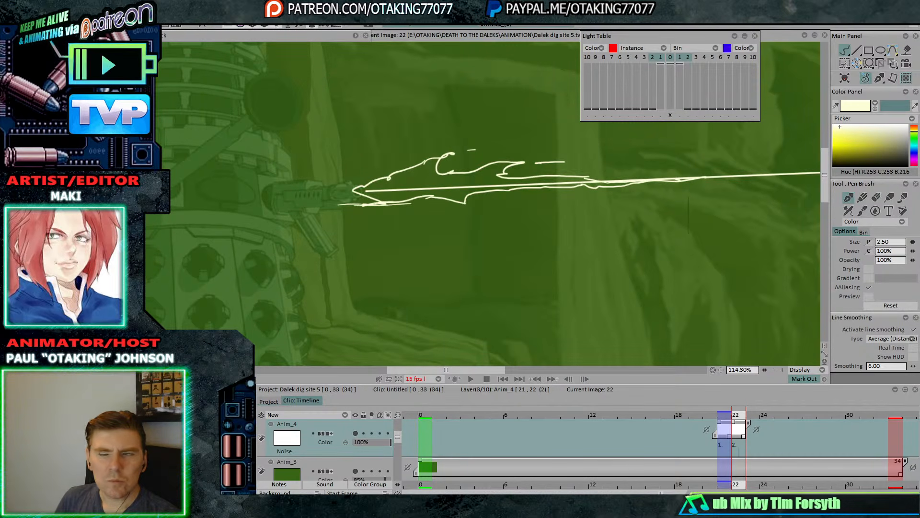
- Erase the beam beyond the flash's pointed tip on images 22 and 21 with a 35.50 eraser
{"action": "key", "text": "f"}
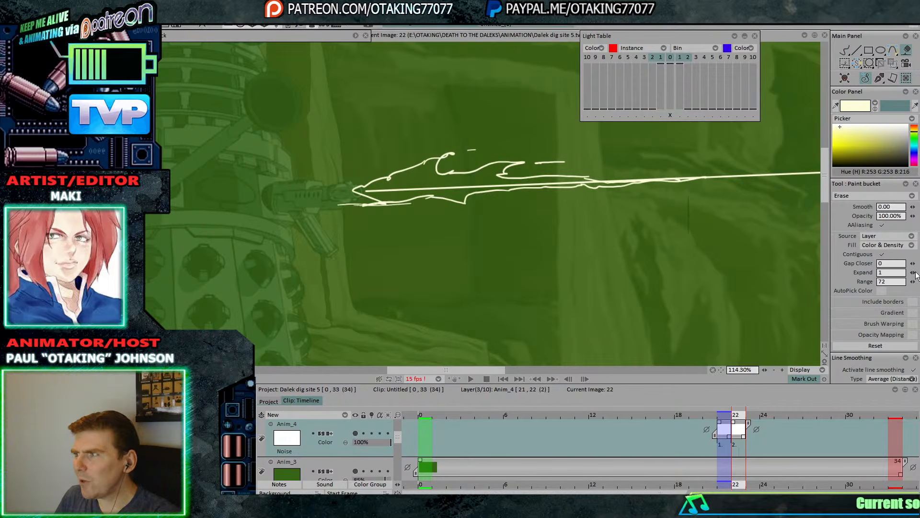
{"action": "scroll", "coordinate": [524, 226], "scroll_direction": "down", "scroll_amount": 4}
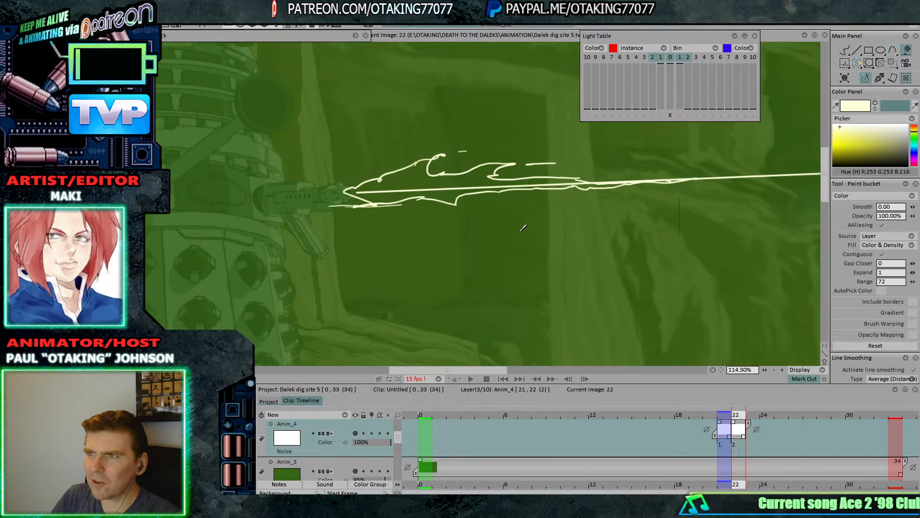
{"action": "left_click_drag", "start_coordinate": [513, 226], "coordinate": [452, 258]}
{"action": "key", "text": "b"}
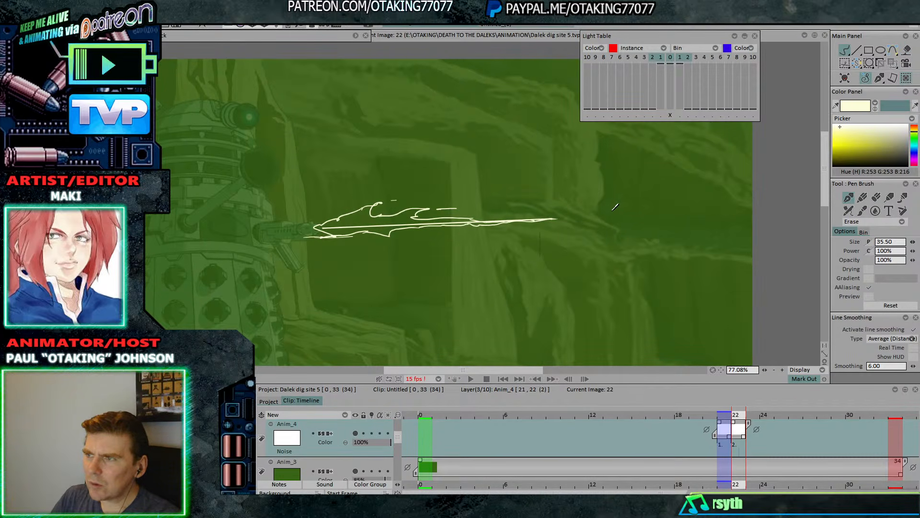
{"action": "key", "text": "Left"}
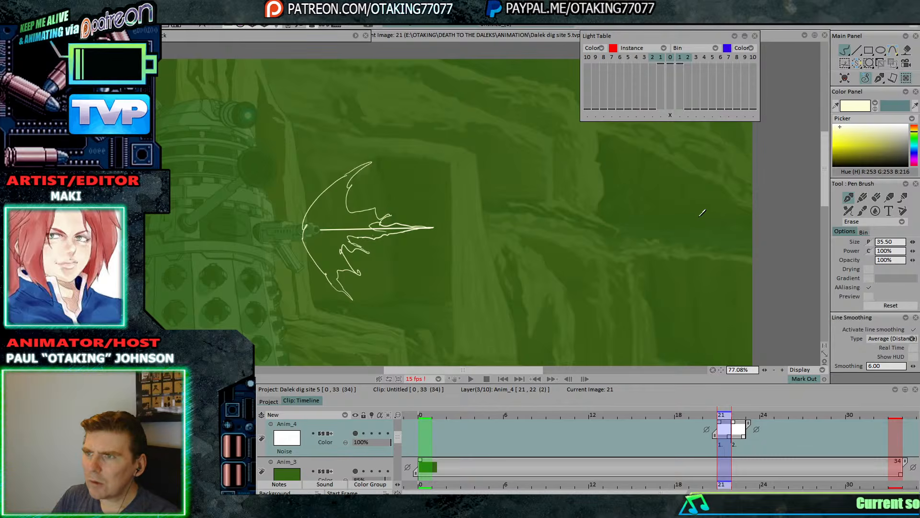
- Set the green Anim_3 layer's opacity to 100% and add a new animation layer between it and Anim_4
{"action": "left_click", "coordinate": [341, 464]}
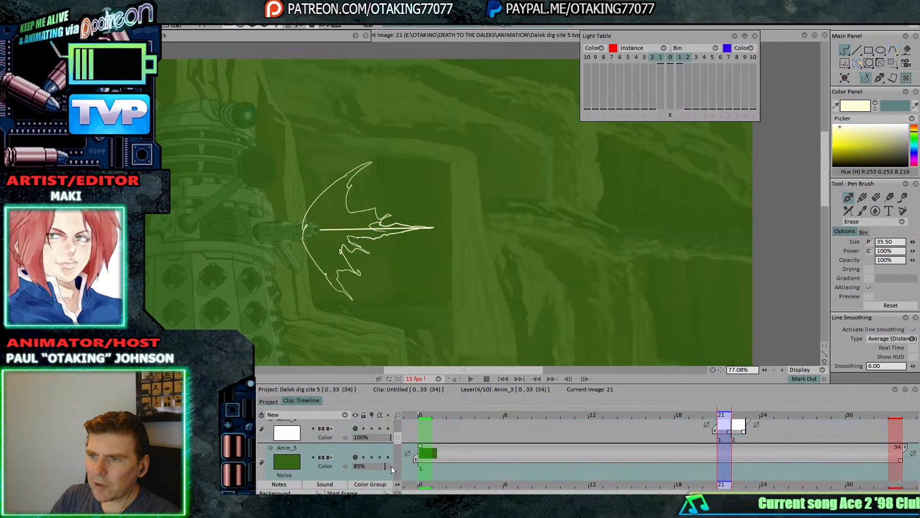
{"action": "left_click", "coordinate": [391, 466]}
{"action": "left_click", "coordinate": [335, 415]}
- Flood the new Anim_5 layer with the grey-teal secondary colour on images 21 and 22
{"action": "left_click", "coordinate": [907, 51]}
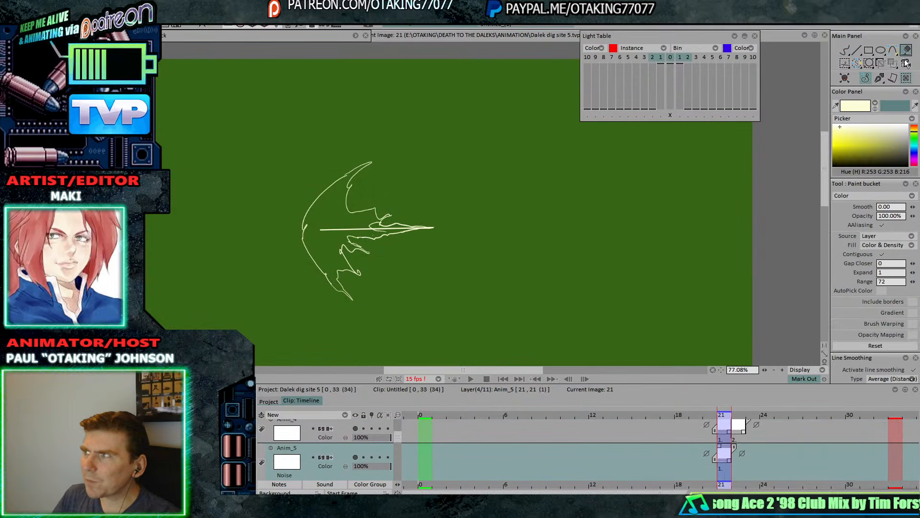
{"action": "left_click", "coordinate": [876, 109]}
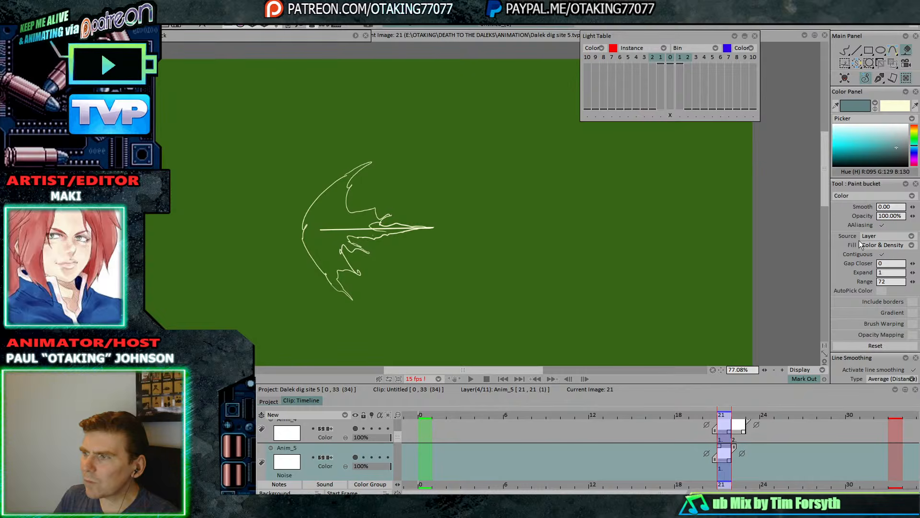
{"action": "left_click", "coordinate": [644, 280]}
{"action": "key", "text": "Right"}
{"action": "left_click", "coordinate": [643, 280]}
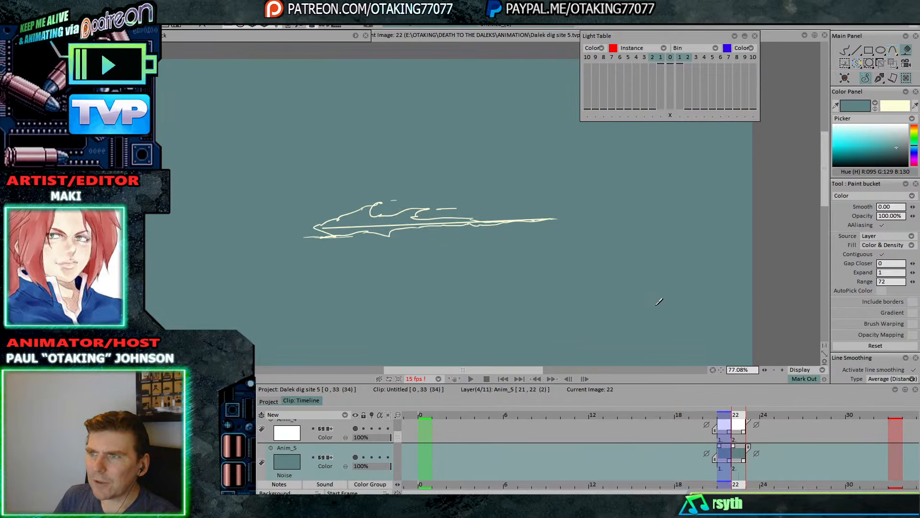
- Set the paint bucket to Erase with Display as its source and try clearing the teal around the flash on image 22
{"action": "key", "text": "e"}
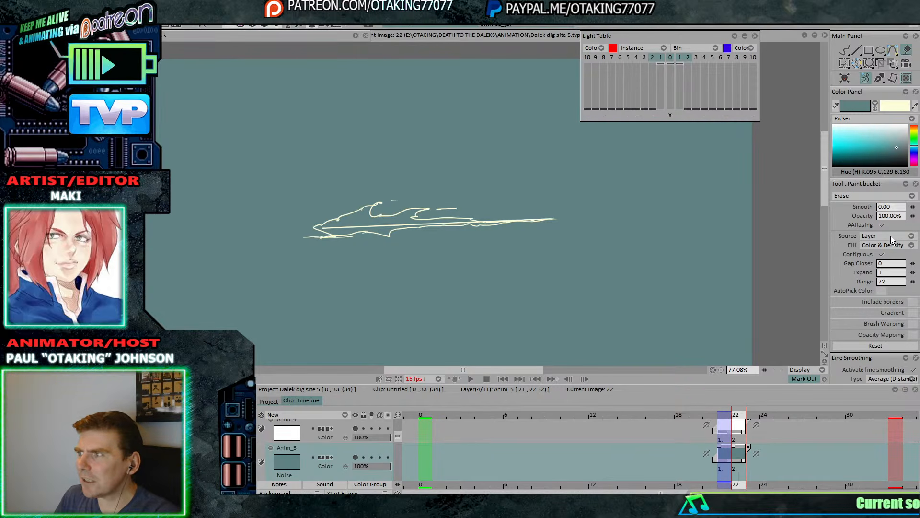
{"action": "left_click", "coordinate": [888, 236]}
{"action": "left_click", "coordinate": [883, 262]}
{"action": "left_click", "coordinate": [657, 310]}
{"action": "key", "text": "ctrl+z"}
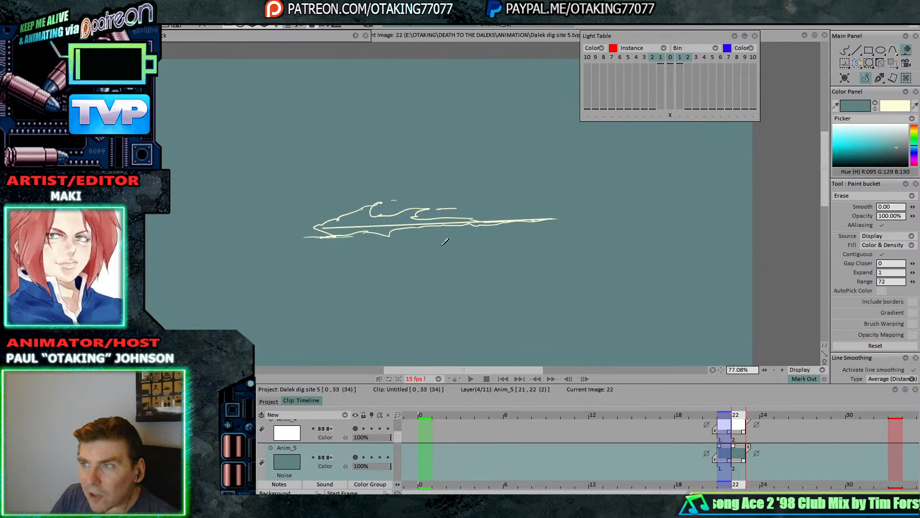
- Set the fill range to 29 and erase the teal outside the flash outlines on images 22 and 21
{"action": "scroll", "coordinate": [445, 241], "scroll_direction": "up", "scroll_amount": 5}
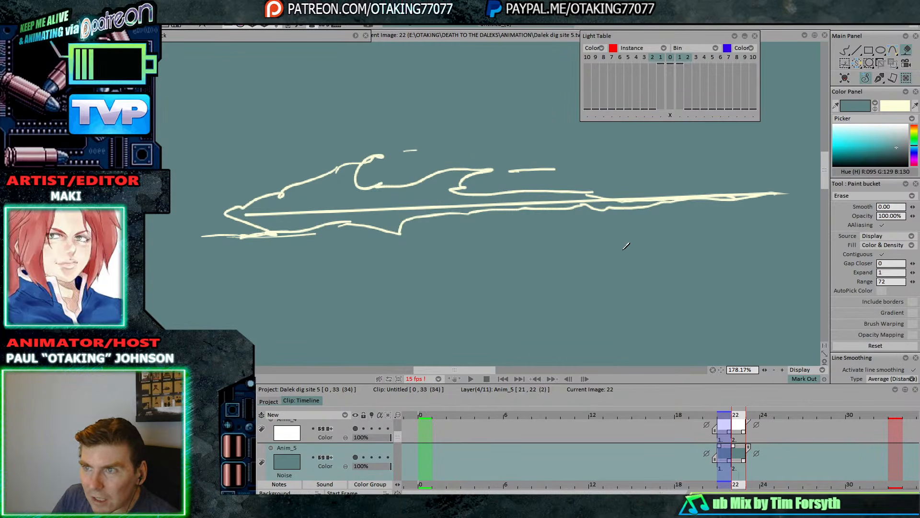
{"action": "left_click_drag", "start_coordinate": [682, 223], "coordinate": [669, 239]}
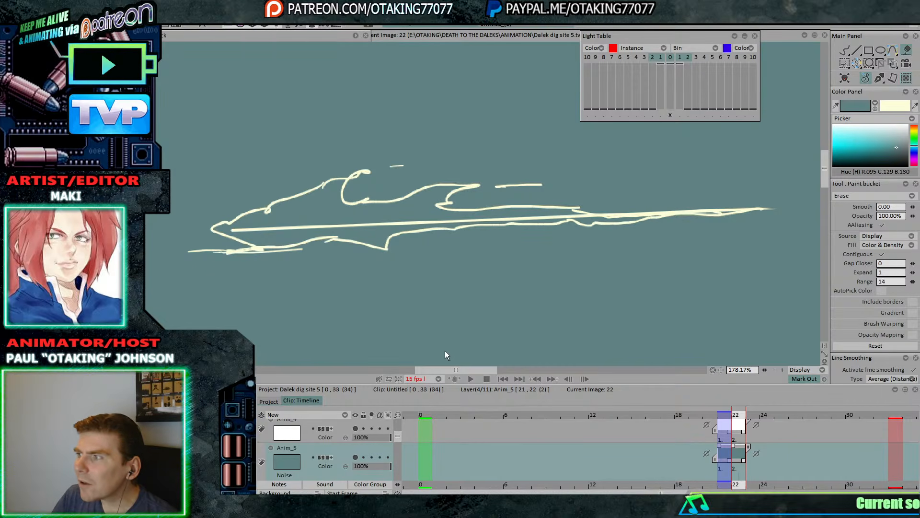
{"action": "left_click", "coordinate": [648, 321]}
{"action": "scroll", "coordinate": [735, 273], "scroll_direction": "down", "scroll_amount": 4}
{"action": "left_click_drag", "start_coordinate": [713, 295], "coordinate": [649, 268]}
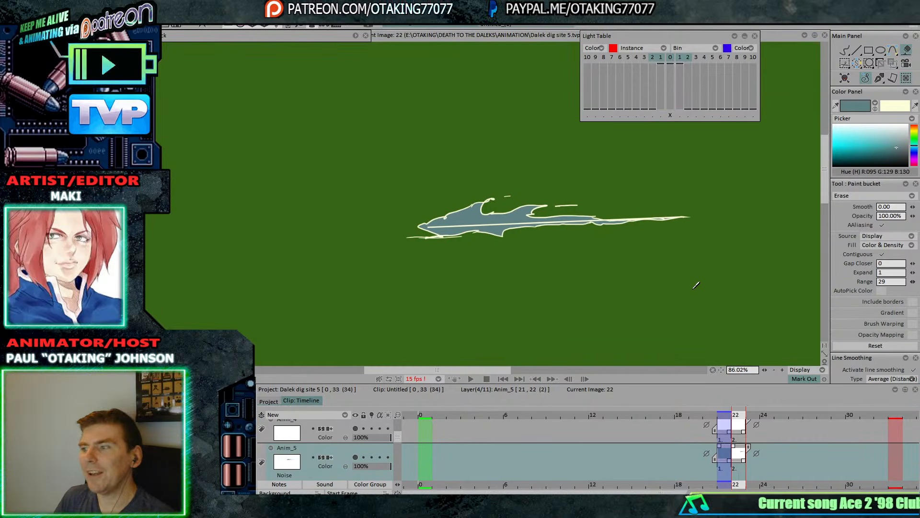
{"action": "key", "text": "Left"}
{"action": "left_click", "coordinate": [721, 303]}
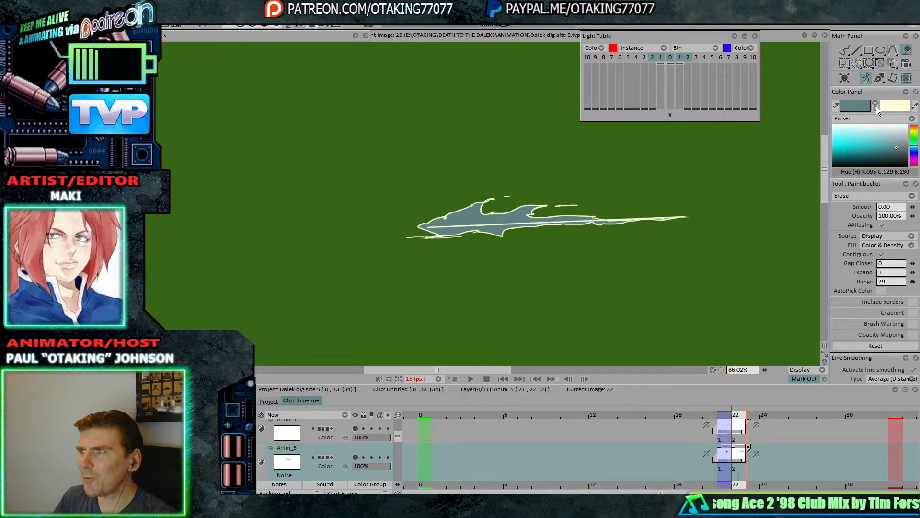
- Make pale yellow the main colour again and replace all effects in the FX stack with a Color Replacer
{"action": "left_click", "coordinate": [875, 106]}
{"action": "left_click", "coordinate": [355, 36]}
{"action": "left_click", "coordinate": [252, 48]}
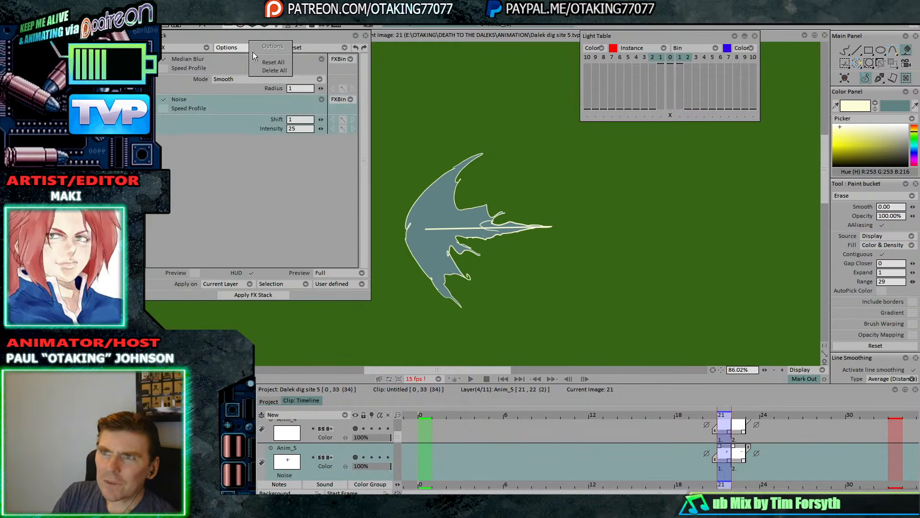
{"action": "left_click", "coordinate": [252, 53]}
{"action": "left_click", "coordinate": [204, 47]}
{"action": "mouse_move", "coordinate": [222, 58]}
{"action": "left_click", "coordinate": [292, 62]}
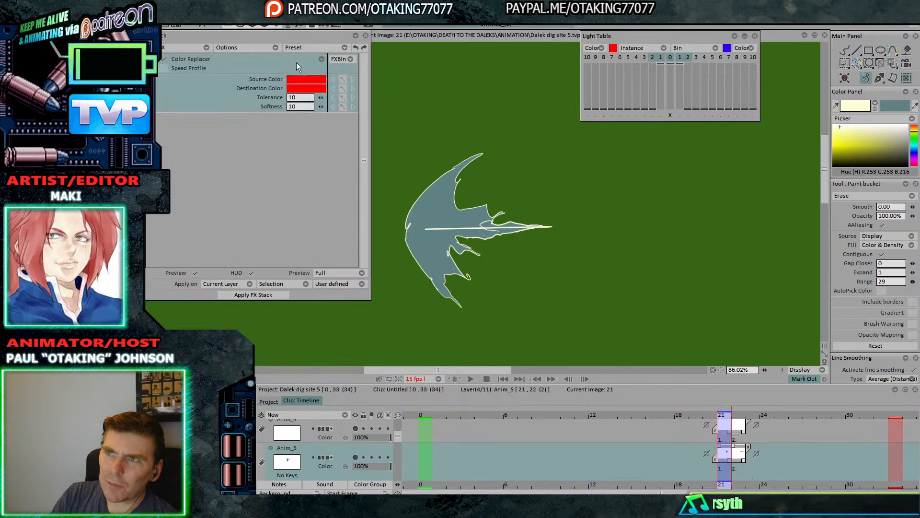
- Replace the flash's teal fill with pale yellow in the Color Replacer and apply it to the Anim_5 drawings
{"action": "left_click", "coordinate": [434, 208]}
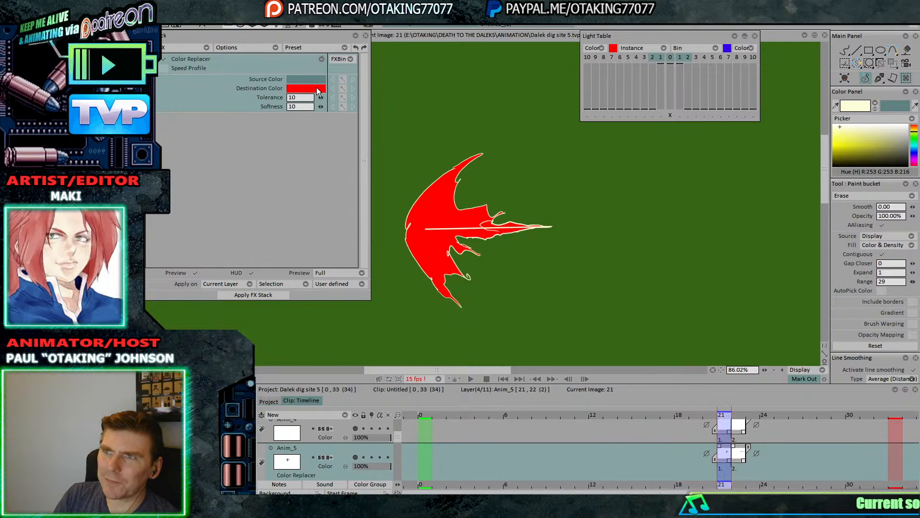
{"action": "left_click", "coordinate": [318, 91]}
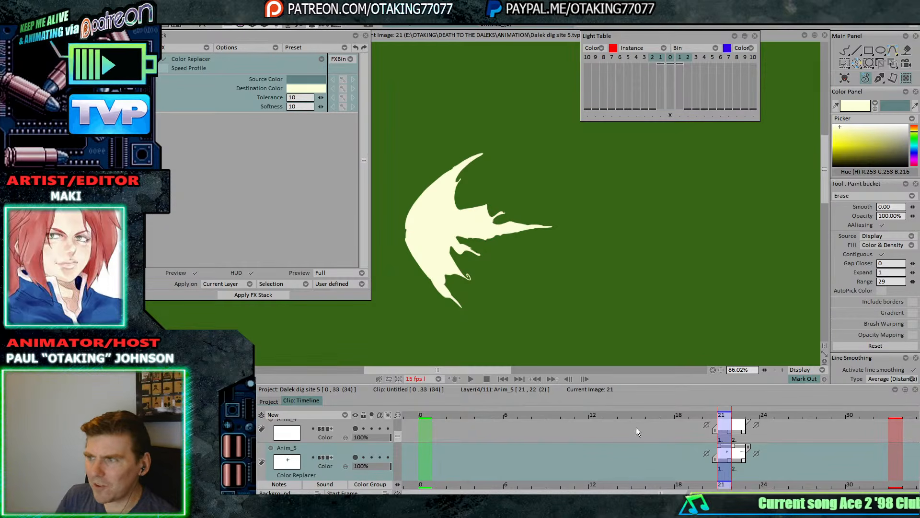
{"action": "left_click", "coordinate": [275, 295]}
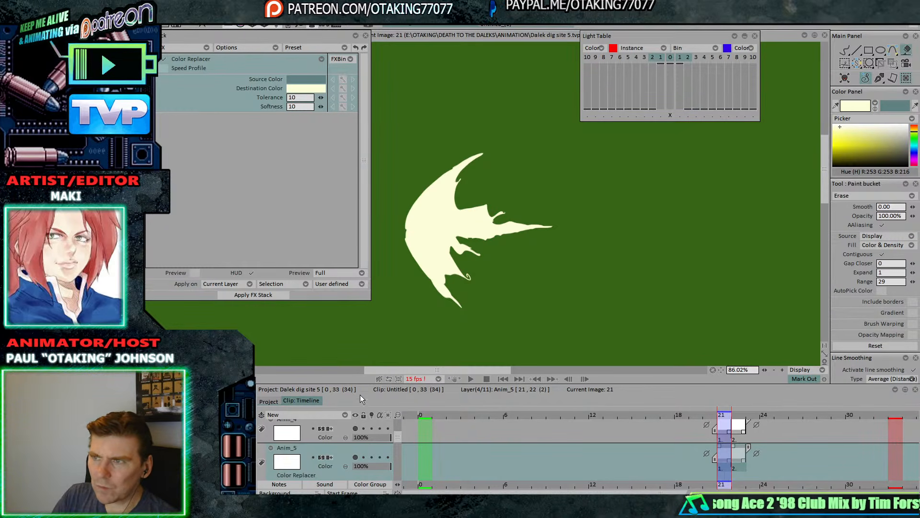
- Hide the Anim_4 outline layer to check the filled flash, delete that layer, and return to the freehand pen brush
{"action": "left_click", "coordinate": [357, 428]}
{"action": "key", "text": "Right"}
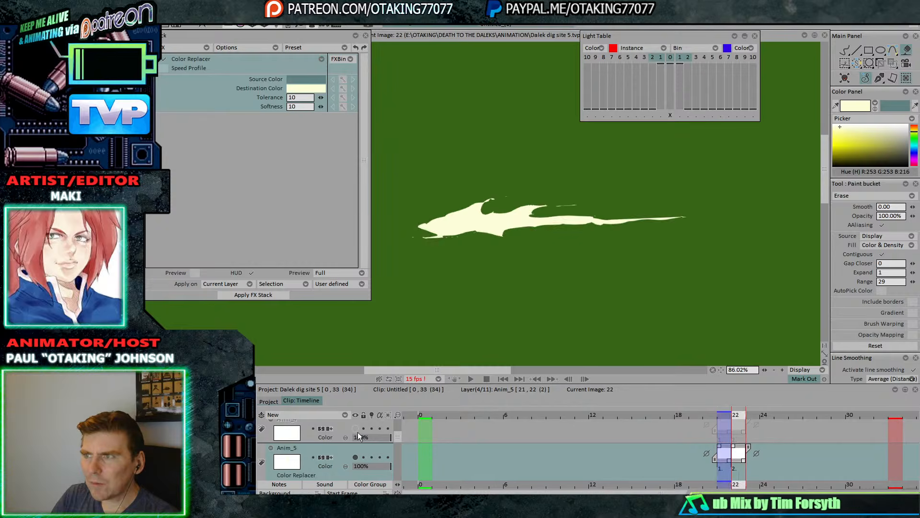
{"action": "left_click", "coordinate": [356, 434]}
{"action": "right_click", "coordinate": [345, 430]}
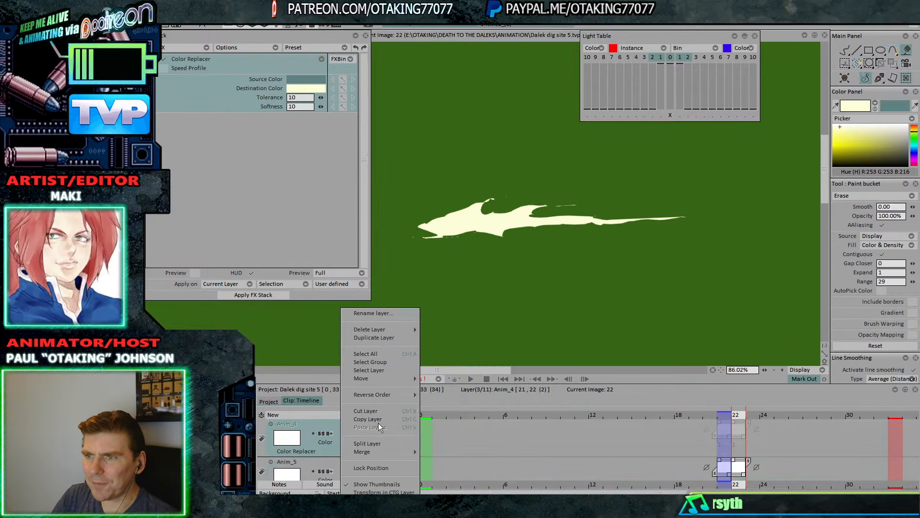
{"action": "mouse_move", "coordinate": [395, 329]}
{"action": "left_click", "coordinate": [444, 330]}
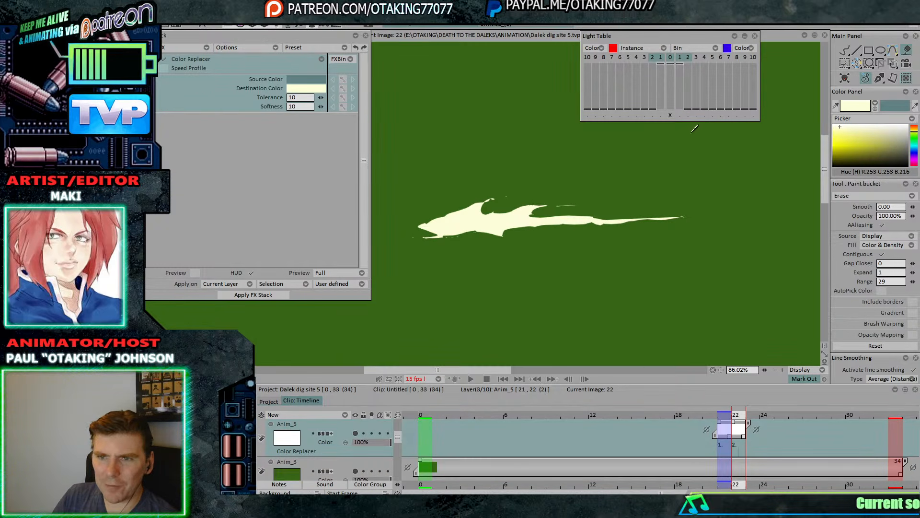
{"action": "left_click", "coordinate": [845, 51]}
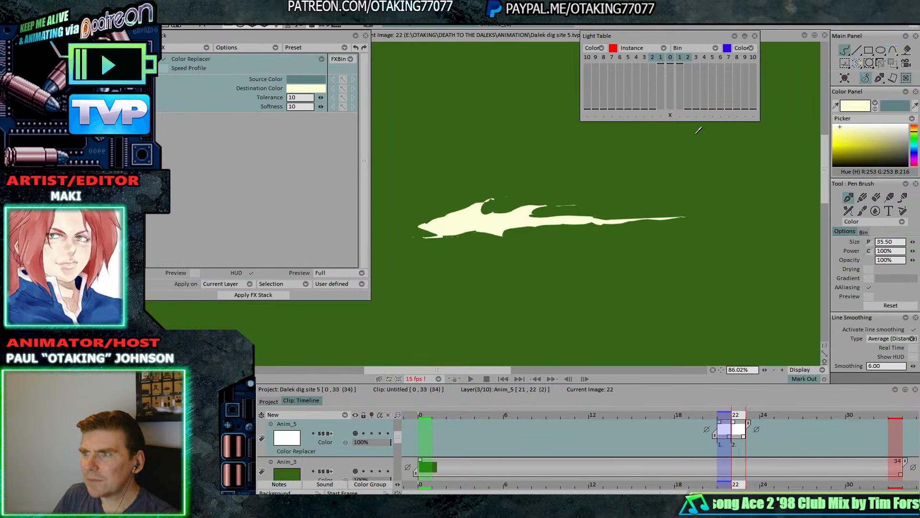
- Set the pen size to 3 and paint small pale yellow flecks above the image 22 flash and a thin streak under its base
{"action": "scroll", "coordinate": [500, 196], "scroll_direction": "up", "scroll_amount": 3}
{"action": "left_click", "coordinate": [495, 199]}
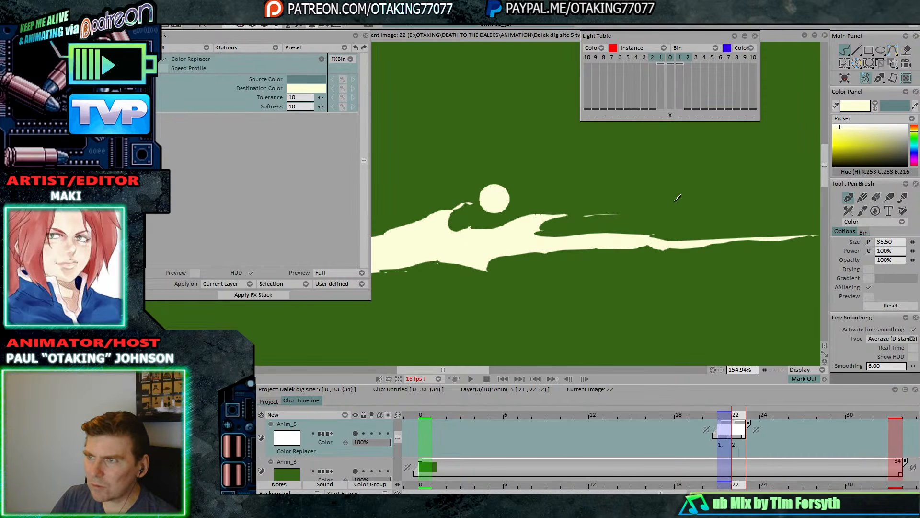
{"action": "key", "text": "ctrl+z"}
{"action": "left_click_drag", "start_coordinate": [913, 242], "coordinate": [775, 249]}
{"action": "left_click_drag", "start_coordinate": [359, 277], "coordinate": [361, 276]}
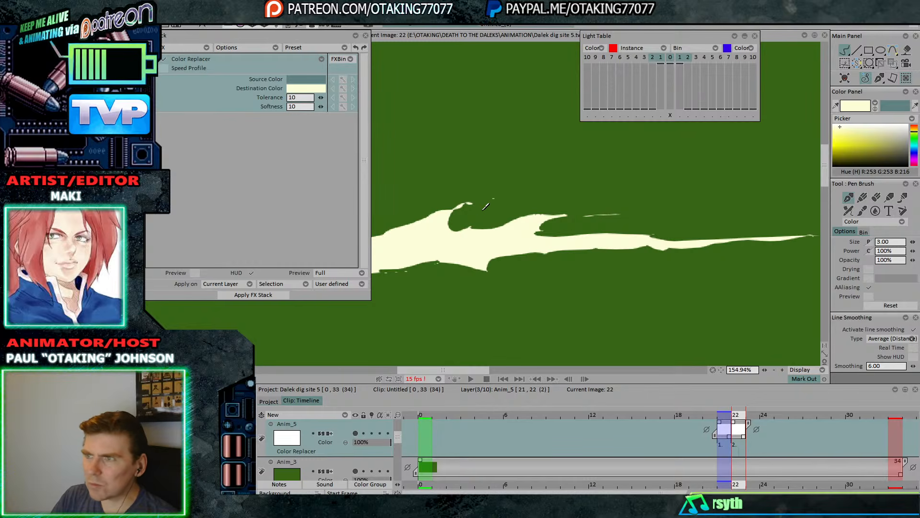
{"action": "left_click_drag", "start_coordinate": [582, 215], "coordinate": [667, 205]}
{"action": "left_click", "coordinate": [656, 214]}
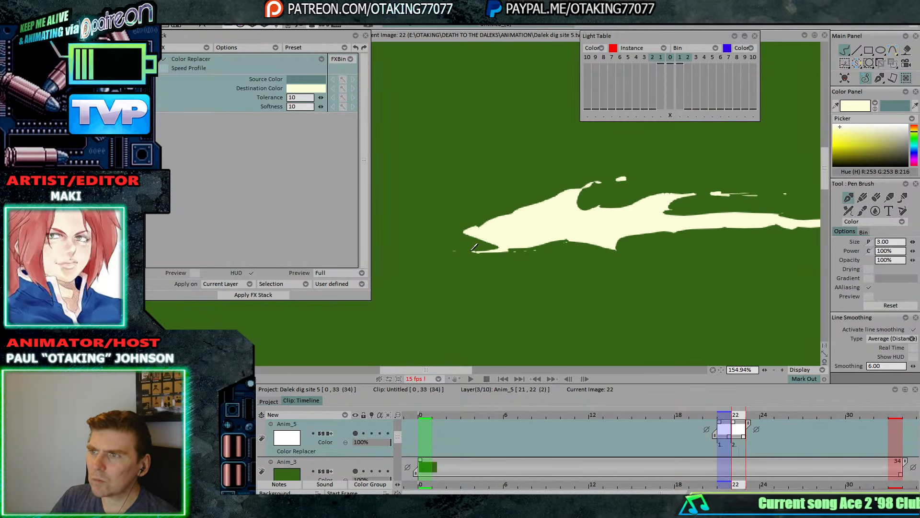
{"action": "mouse_move", "coordinate": [454, 250]}
{"action": "left_mouse_down"}
{"action": "mouse_move", "coordinate": [443, 253]}
{"action": "mouse_move", "coordinate": [496, 247]}
{"action": "left_mouse_up"}
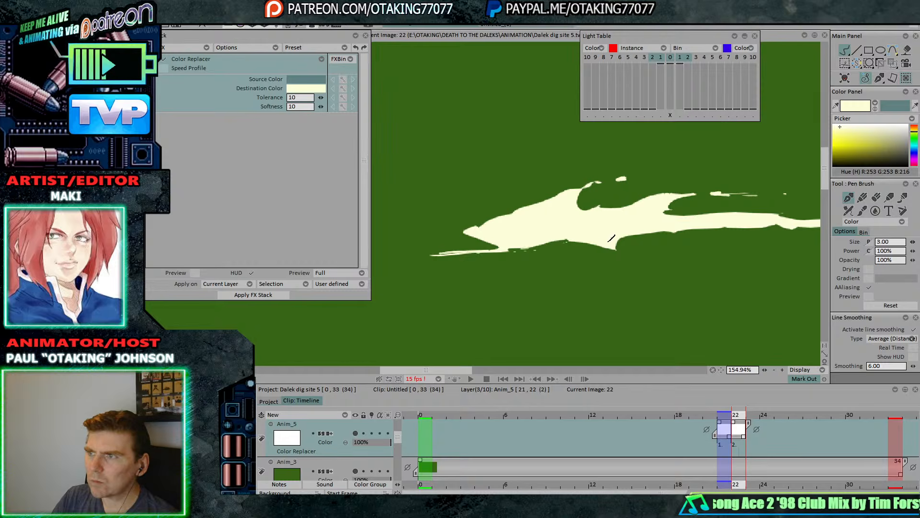
- Collapse the FX stack, compare the flashes on images 22 and 21, and erase the stray curl above image 21's long spike
{"action": "left_click", "coordinate": [355, 35]}
{"action": "left_click_drag", "start_coordinate": [645, 223], "coordinate": [559, 227]}
{"action": "scroll", "coordinate": [561, 223], "scroll_direction": "down", "scroll_amount": 4}
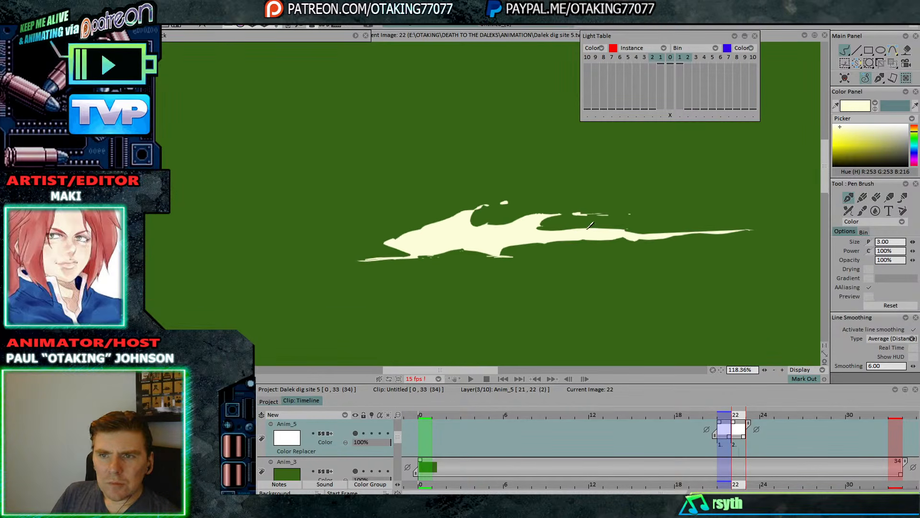
{"action": "key", "text": "Left"}
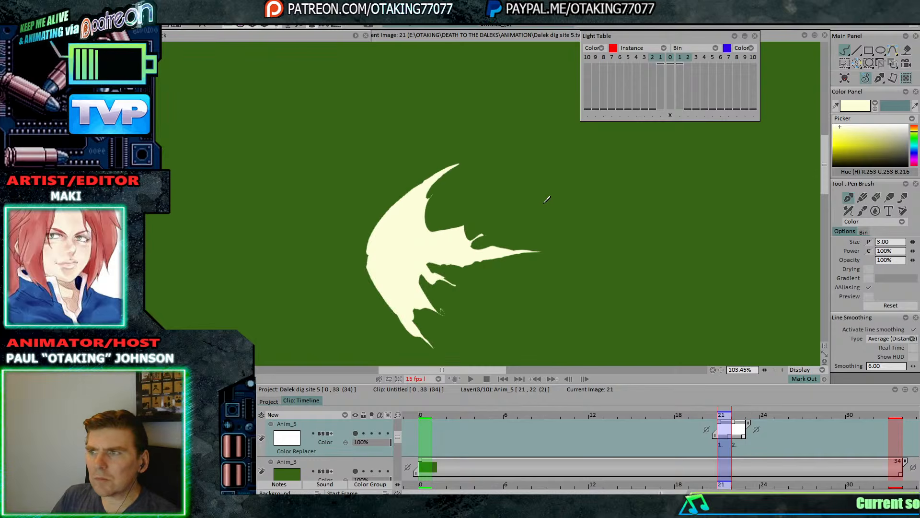
{"action": "key", "text": "Right"}
{"action": "key", "text": "Left"}
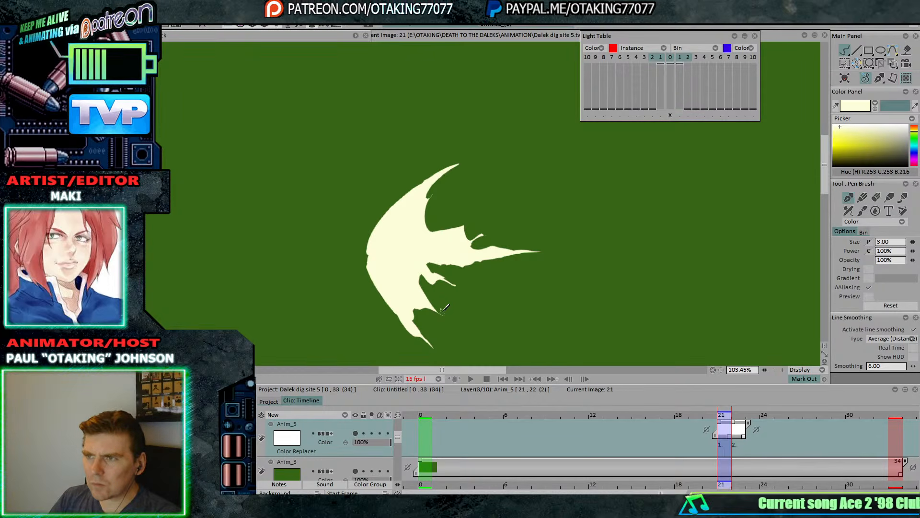
{"action": "key", "text": "e"}
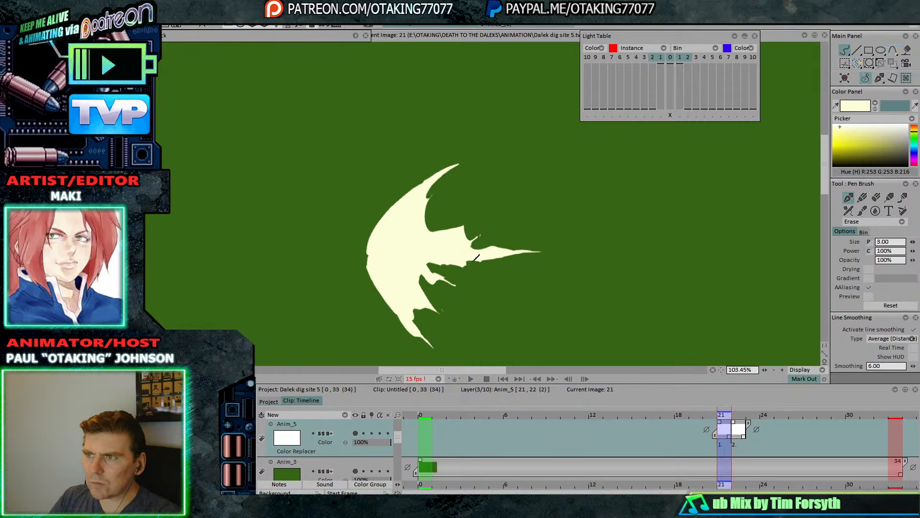
- Lower the green Anim_3 layer's opacity to 63% and check the flash against the Dalek's gun across images 21 to 23
{"action": "left_click", "coordinate": [373, 471]}
{"action": "left_click_drag", "start_coordinate": [367, 466], "coordinate": [378, 467]}
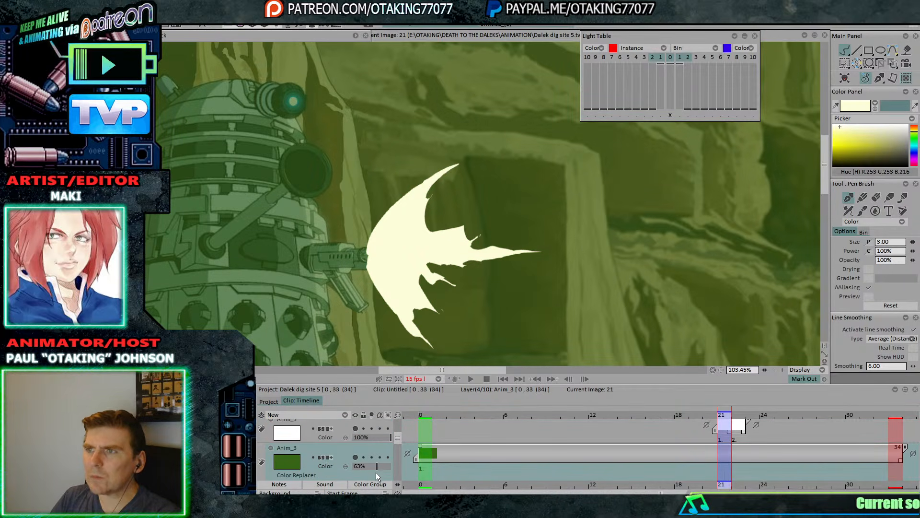
{"action": "key", "text": "Right"}
{"action": "scroll", "coordinate": [606, 273], "scroll_direction": "down", "scroll_amount": 3}
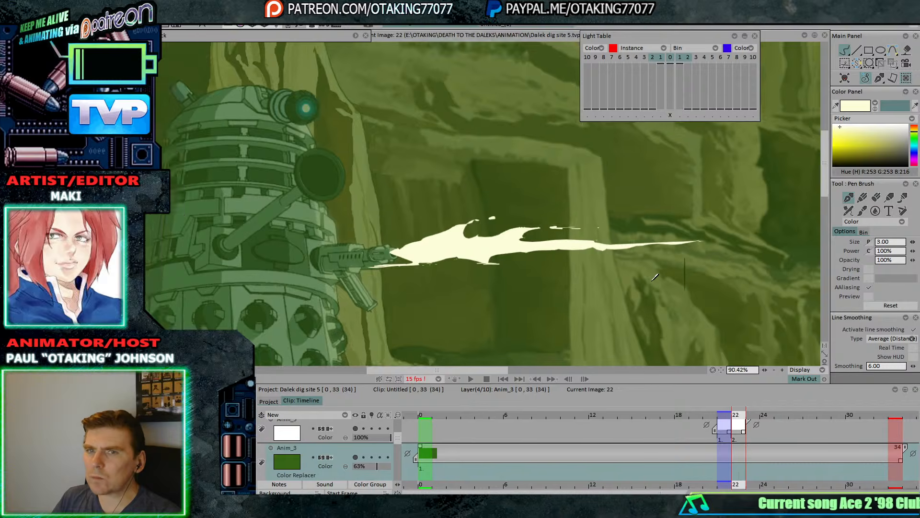
{"action": "key", "text": "Right"}
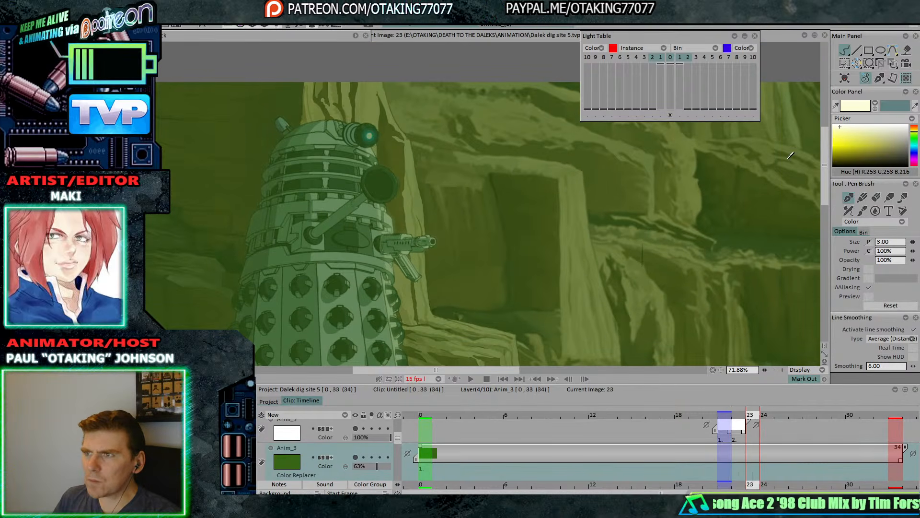
{"action": "key", "text": "Left"}
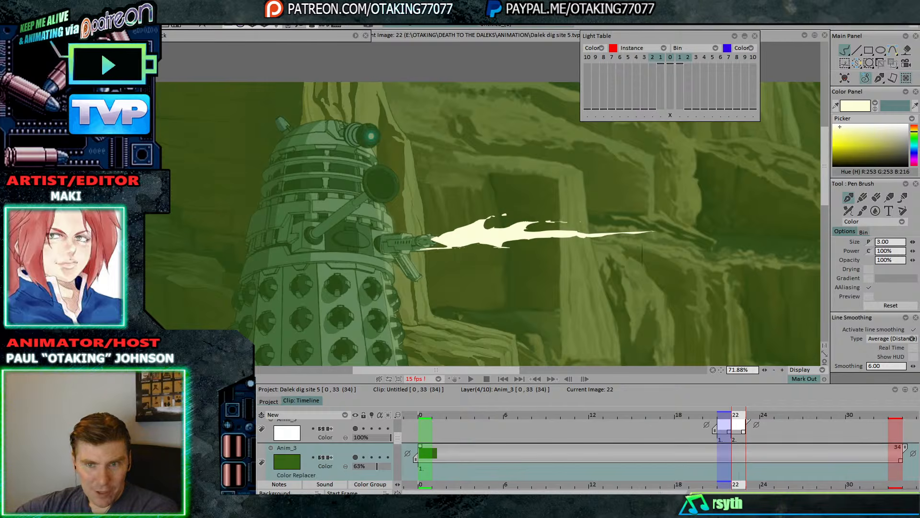
- Switch to the video player, examine the gun flash in the reference shot frame by frame, and return to the animation
{"action": "left_click_drag", "start_coordinate": [780, 204], "coordinate": [257, 163]}
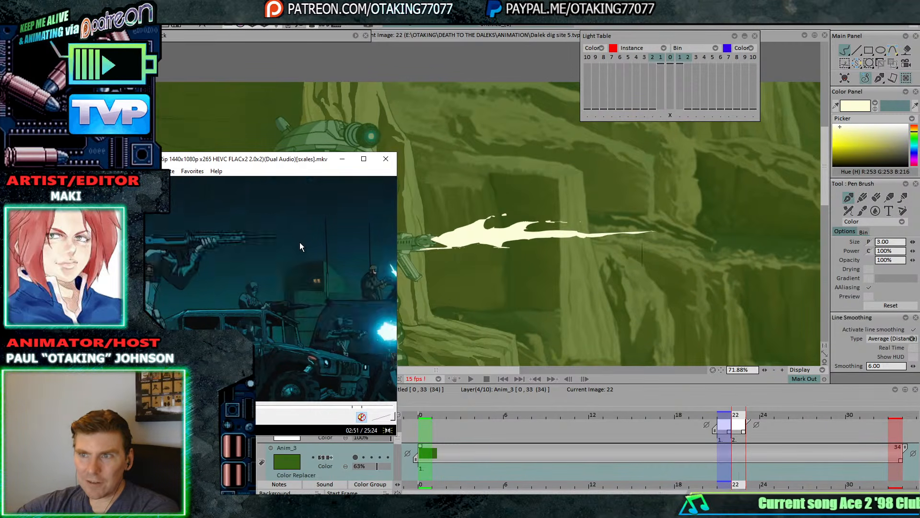
{"action": "key", "text": "Left"}
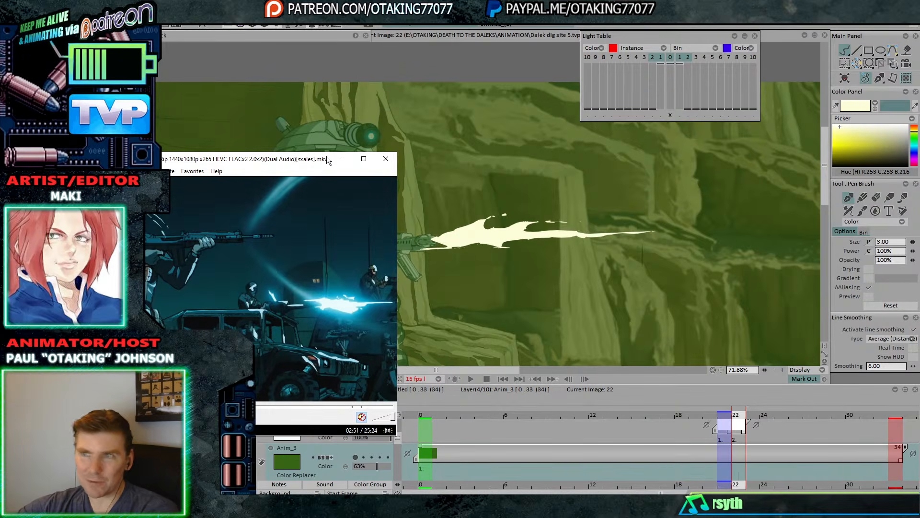
{"action": "left_click", "coordinate": [342, 159]}
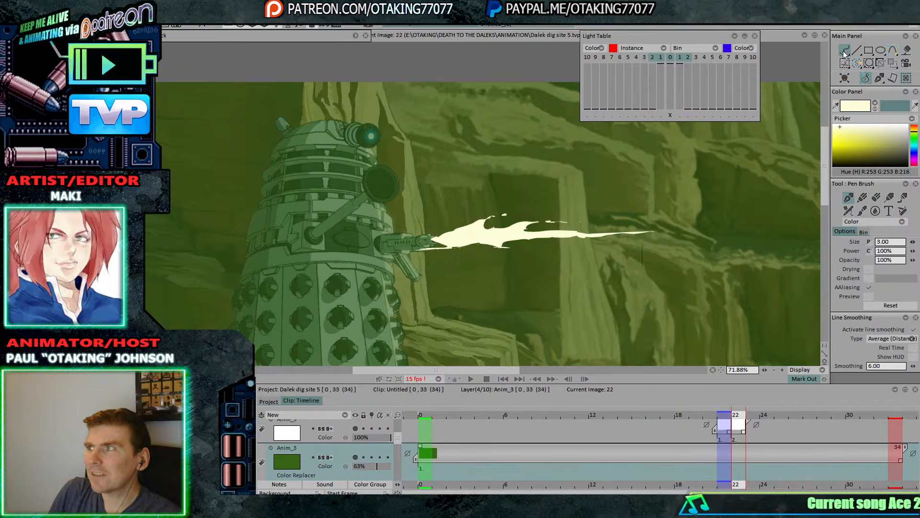
- Set the main drawing colour to a pale blue-grey, R:190 G:217 B:218, keeping pale yellow as the secondary colour
{"action": "left_click", "coordinate": [876, 106]}
{"action": "left_click", "coordinate": [858, 136]}
{"action": "left_click", "coordinate": [855, 129]}
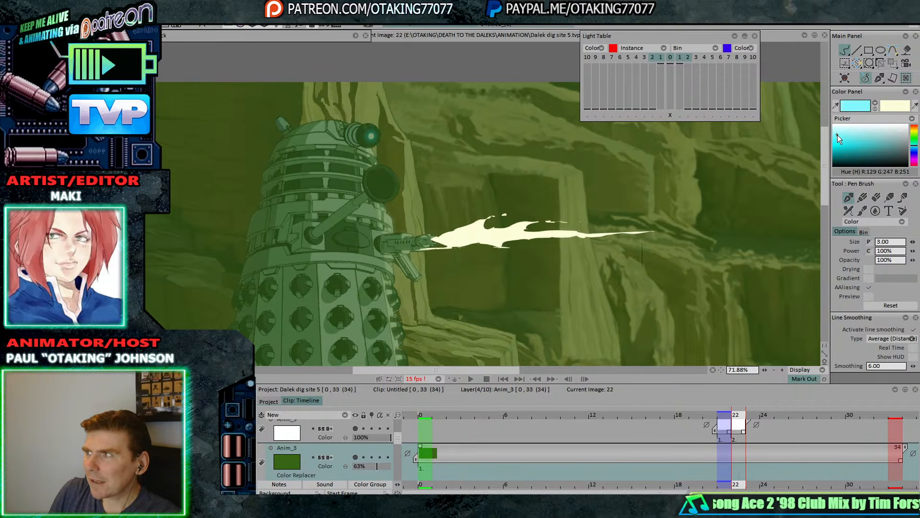
{"action": "left_click", "coordinate": [888, 132]}
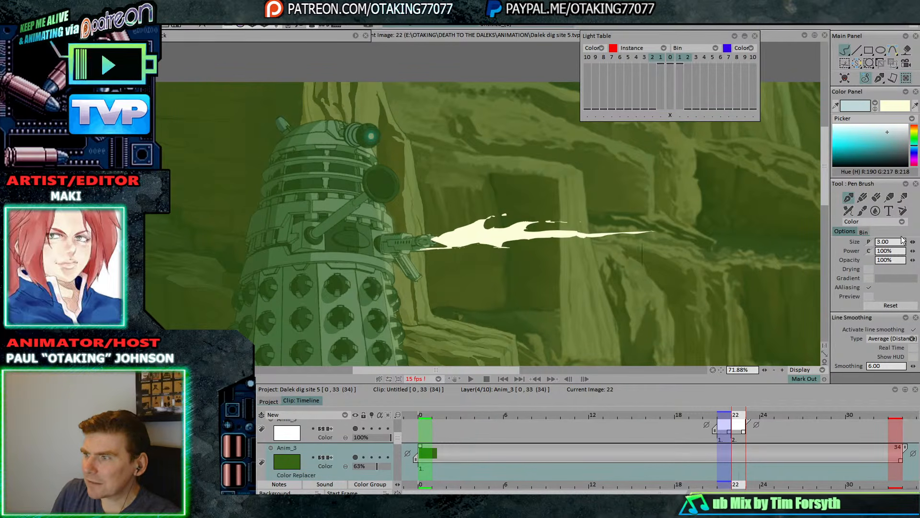
- Add an anim layer above Anim_5 and, with pen size 6, draw shockwave arcs above and below the gun muzzle on image 22
{"action": "left_click", "coordinate": [342, 416]}
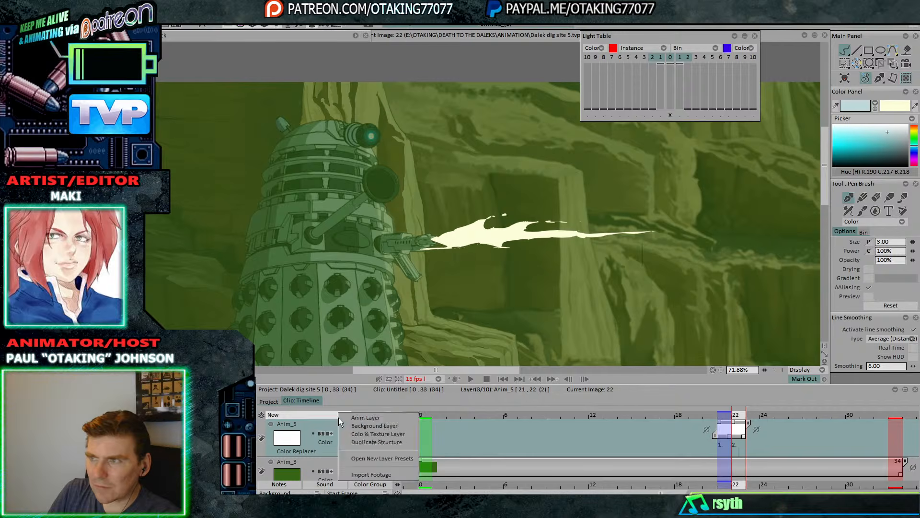
{"action": "left_click", "coordinate": [355, 423]}
{"action": "left_click", "coordinate": [909, 243]}
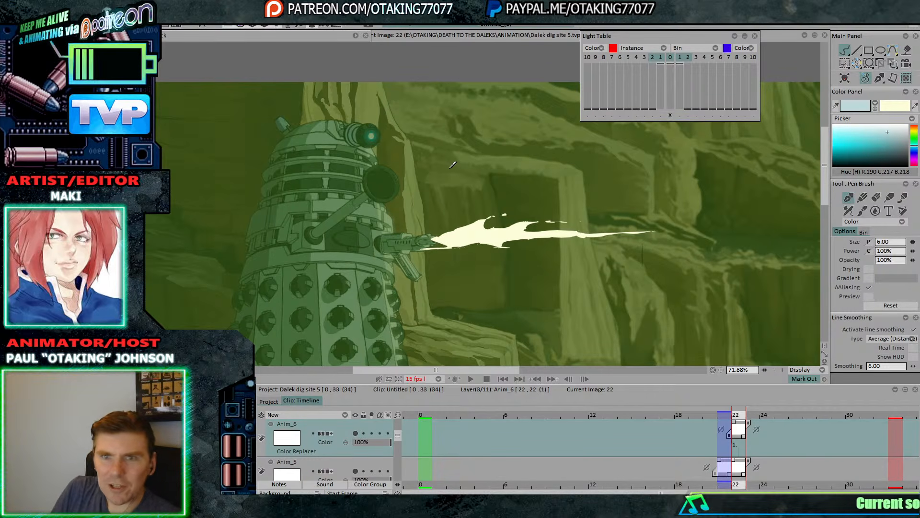
{"action": "left_click_drag", "start_coordinate": [457, 221], "coordinate": [478, 202]}
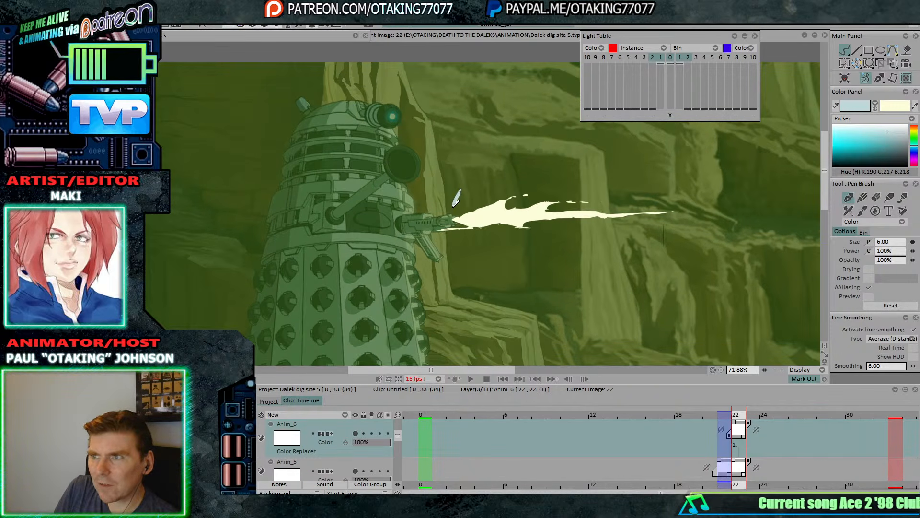
{"action": "left_click_drag", "start_coordinate": [482, 157], "coordinate": [508, 129]}
{"action": "mouse_move", "coordinate": [453, 214]}
{"action": "left_mouse_down"}
{"action": "mouse_move", "coordinate": [460, 240]}
{"action": "mouse_move", "coordinate": [502, 290]}
{"action": "left_mouse_up"}
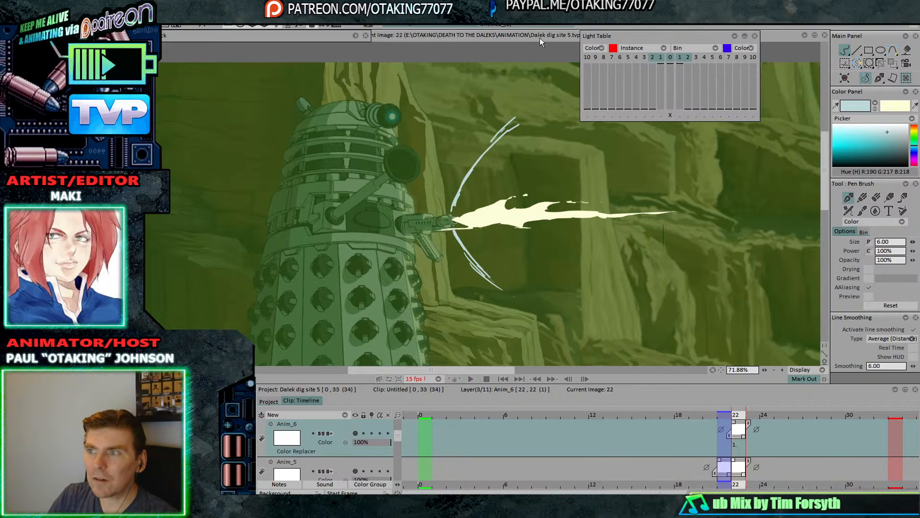
- Draw a wider pair of shockwave arcs on image 23, spreading outward from the arcs of the previous image
{"action": "key", "text": "Right"}
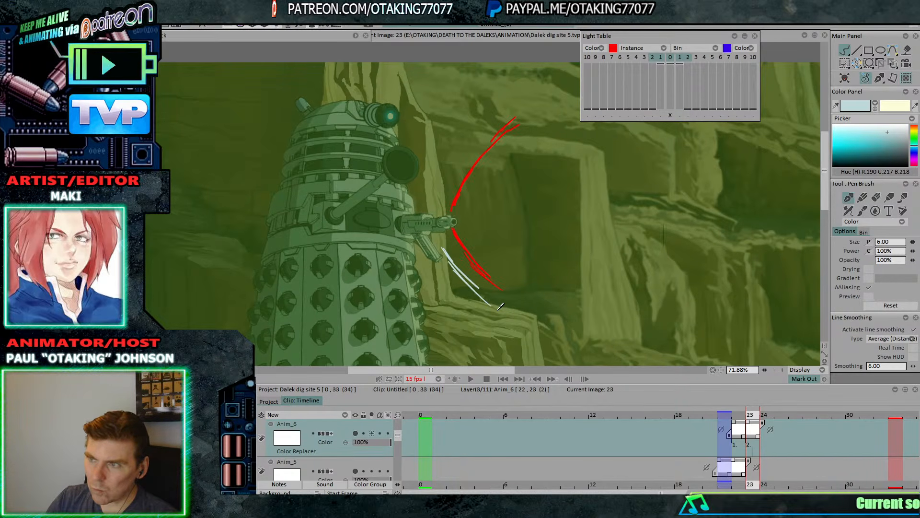
{"action": "left_click_drag", "start_coordinate": [475, 290], "coordinate": [517, 322]}
{"action": "key", "text": "Left"}
{"action": "key", "text": "Right"}
{"action": "left_click_drag", "start_coordinate": [439, 201], "coordinate": [499, 97]}
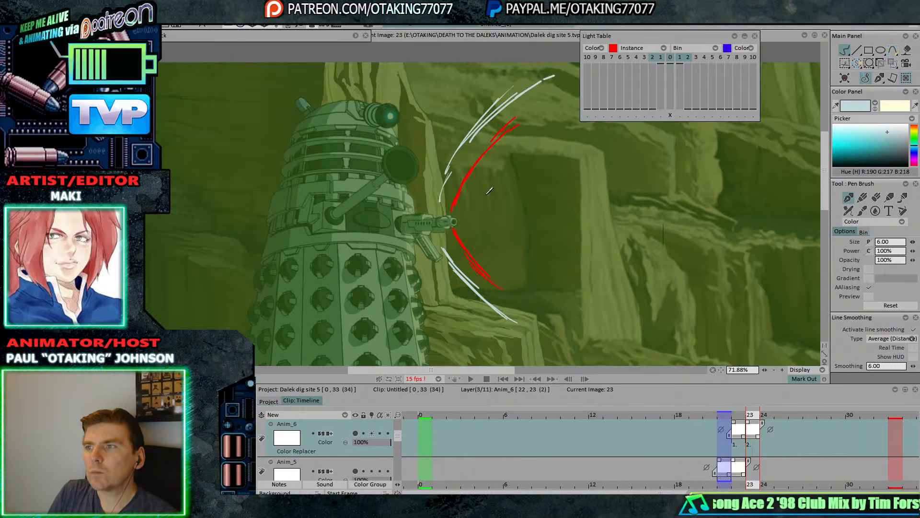
- Draw short dissipating shockwave strokes on image 24, just behind the upper and lower arcs of the previous image
{"action": "key", "text": "Right"}
{"action": "key", "text": "Left"}
{"action": "key", "text": "Right"}
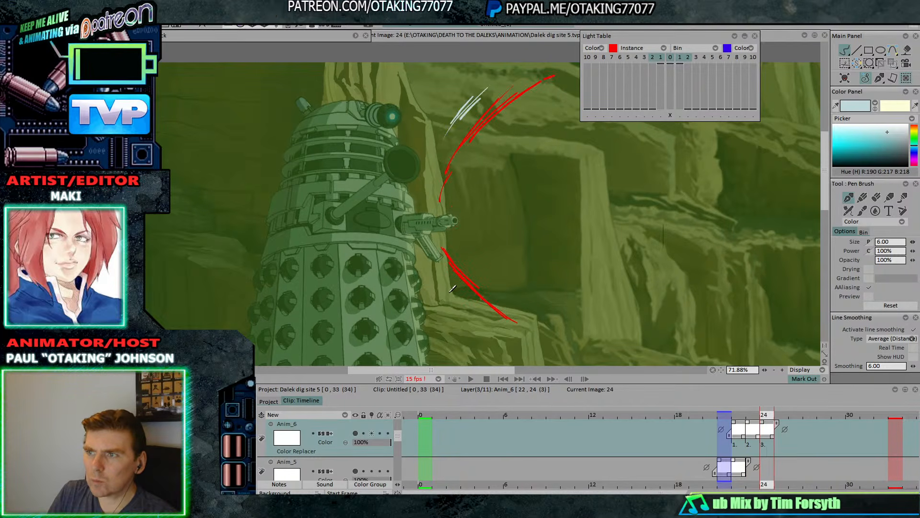
{"action": "left_click_drag", "start_coordinate": [443, 284], "coordinate": [461, 302]}
{"action": "left_click_drag", "start_coordinate": [455, 292], "coordinate": [465, 305]}
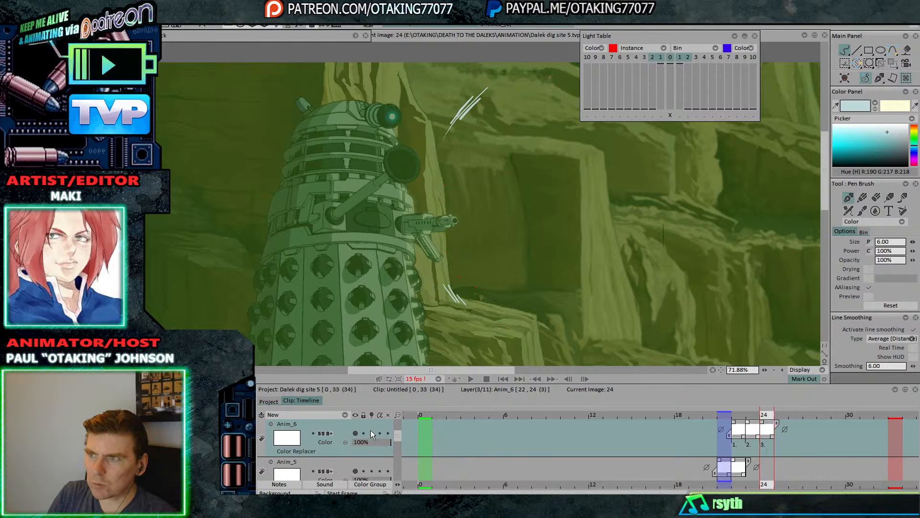
- Set the green Anim_3 layer's opacity to 80%, hide it, and reselect the Anim_6 arc layer at image 22
{"action": "scroll", "coordinate": [599, 253], "scroll_direction": "down", "scroll_amount": 2}
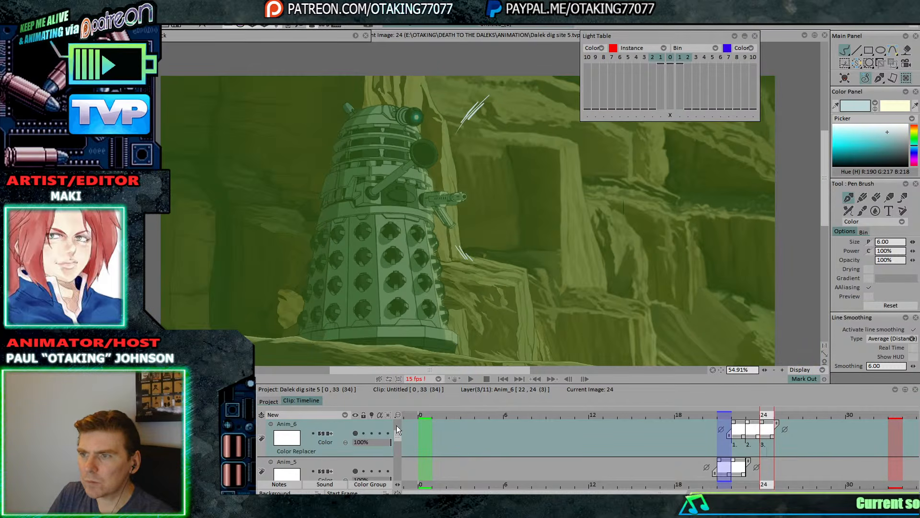
{"action": "scroll", "coordinate": [393, 446], "scroll_direction": "down", "scroll_amount": 2}
{"action": "left_click", "coordinate": [392, 462]}
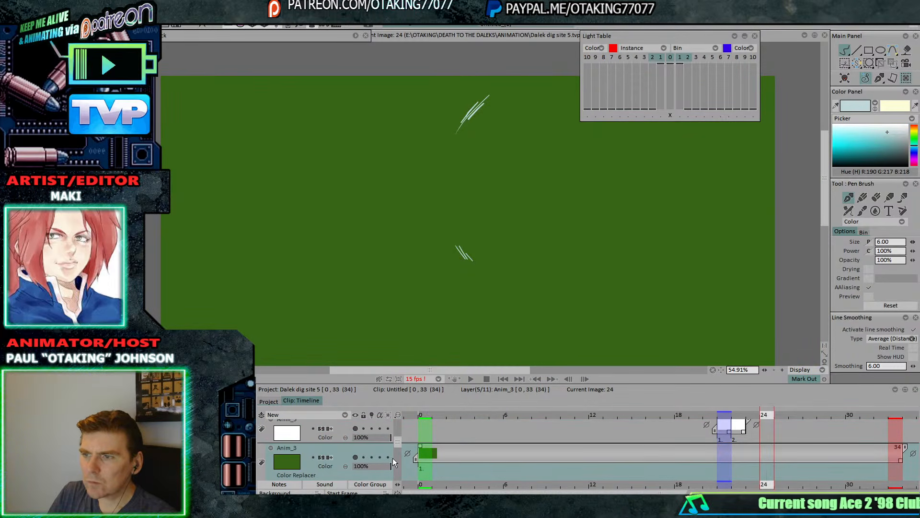
{"action": "left_click", "coordinate": [384, 466]}
{"action": "left_click", "coordinate": [355, 457]}
{"action": "key", "text": "Left"}
{"action": "key", "text": "Left"}
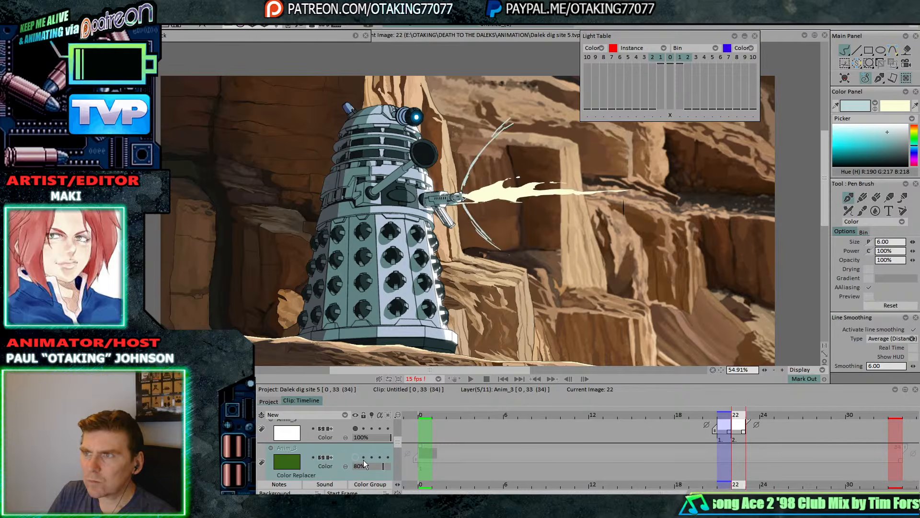
{"action": "key", "text": "Up"}
{"action": "key", "text": "Up"}
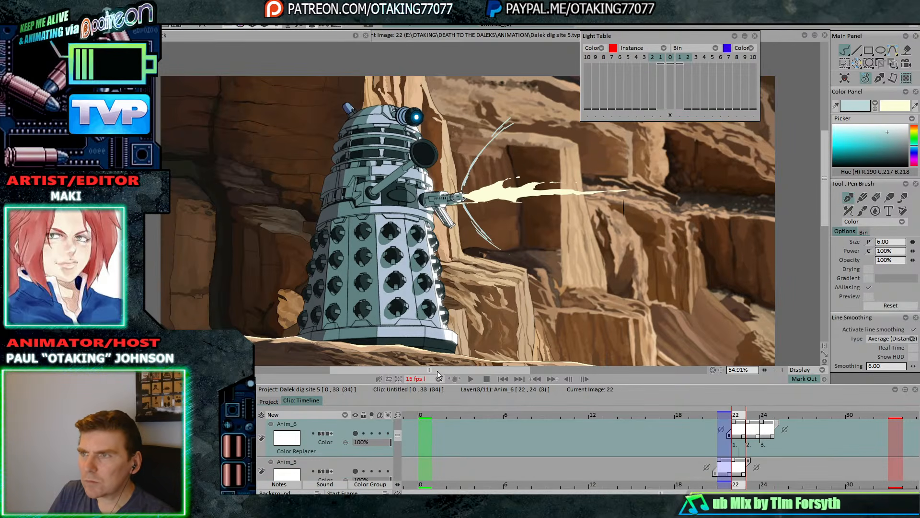
- Replace the Color Replacer in the FX stack with a Directional Blur to try on the shockwave arcs
{"action": "scroll", "coordinate": [513, 165], "scroll_direction": "up", "scroll_amount": 3}
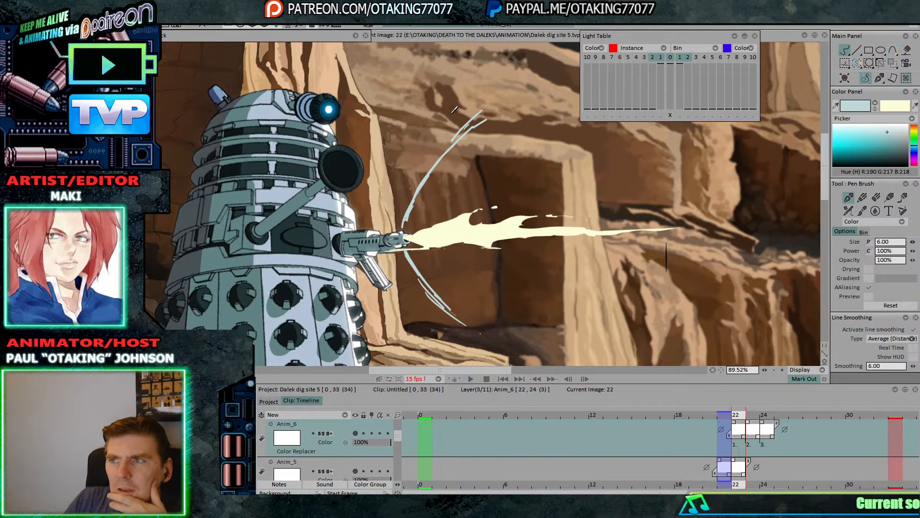
{"action": "double_click", "coordinate": [345, 33]}
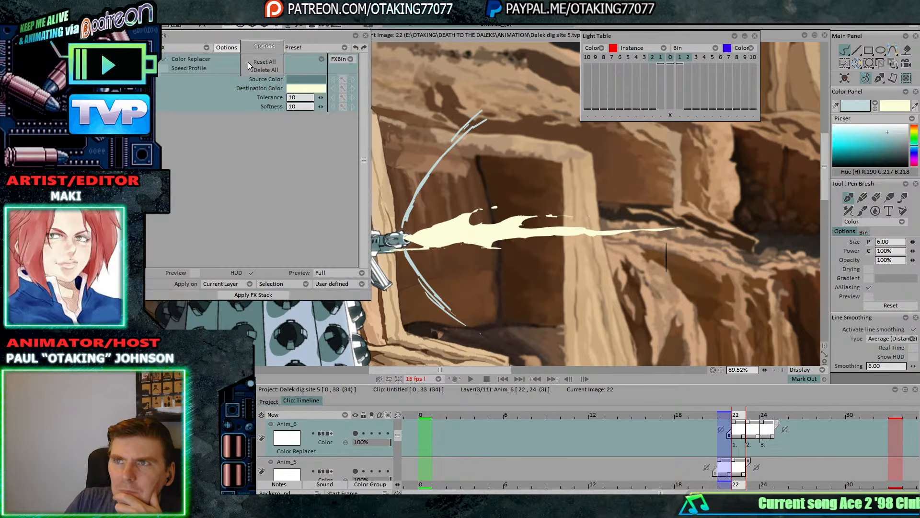
{"action": "left_click", "coordinate": [273, 70]}
{"action": "left_click", "coordinate": [203, 49]}
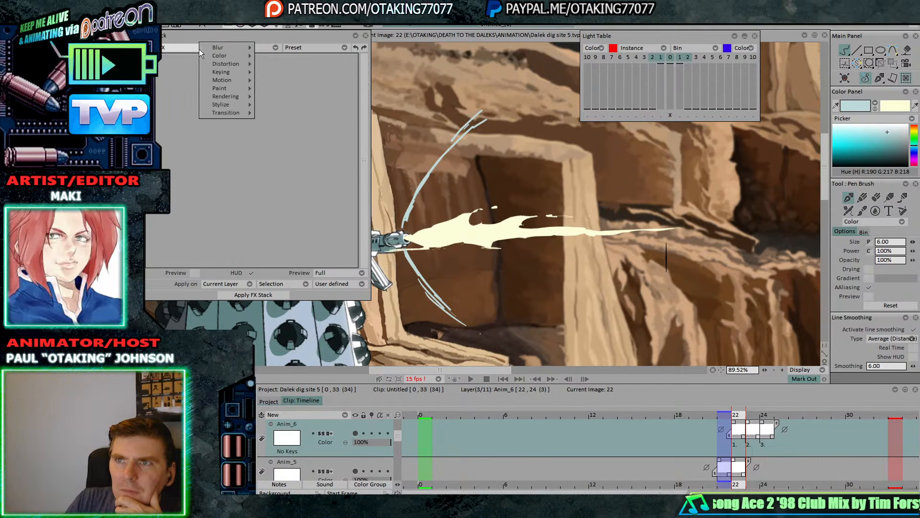
{"action": "mouse_move", "coordinate": [232, 53]}
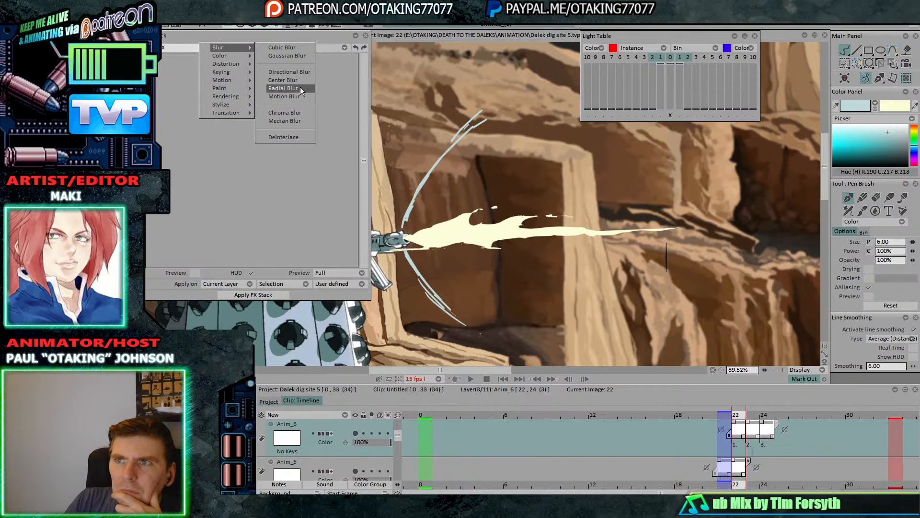
{"action": "left_click", "coordinate": [301, 72]}
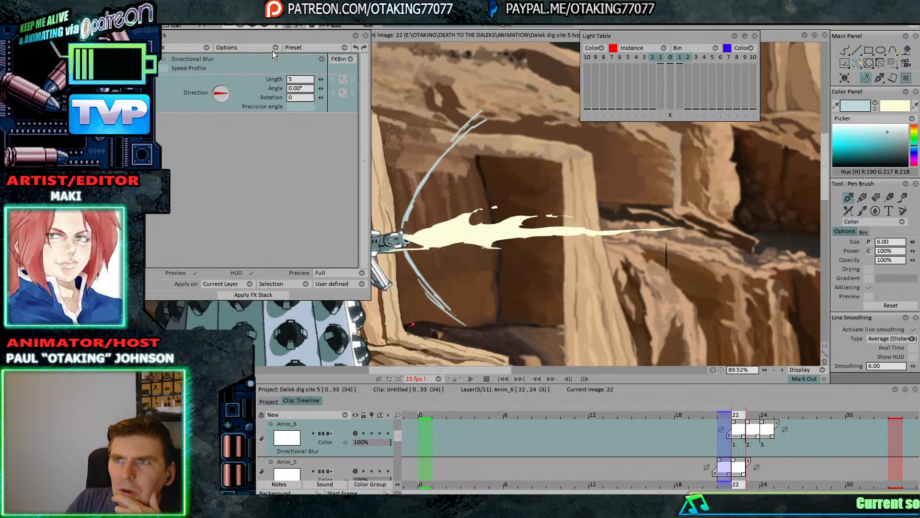
- Replace the Directional Blur in the FX stack with a Motion Blur
{"action": "left_click", "coordinate": [240, 45]}
{"action": "left_click", "coordinate": [268, 72]}
{"action": "left_click", "coordinate": [177, 48]}
{"action": "mouse_move", "coordinate": [212, 48]}
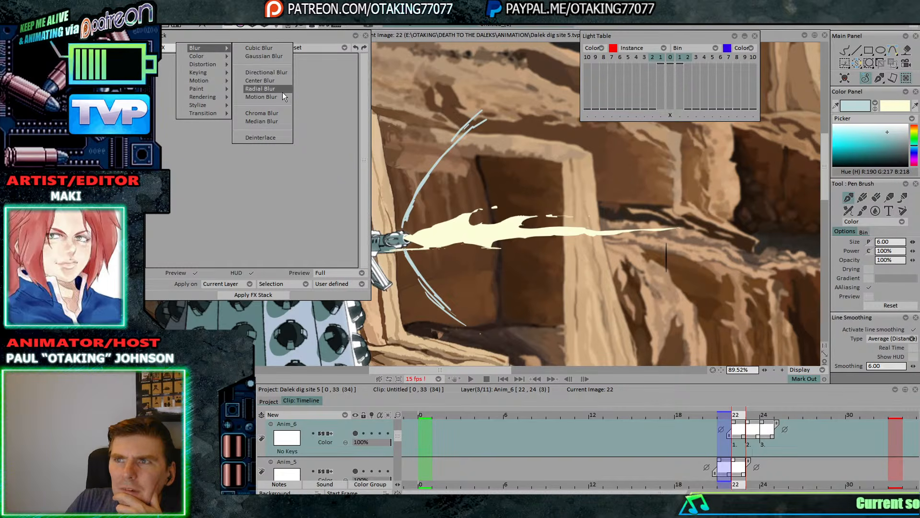
{"action": "left_click", "coordinate": [282, 97]}
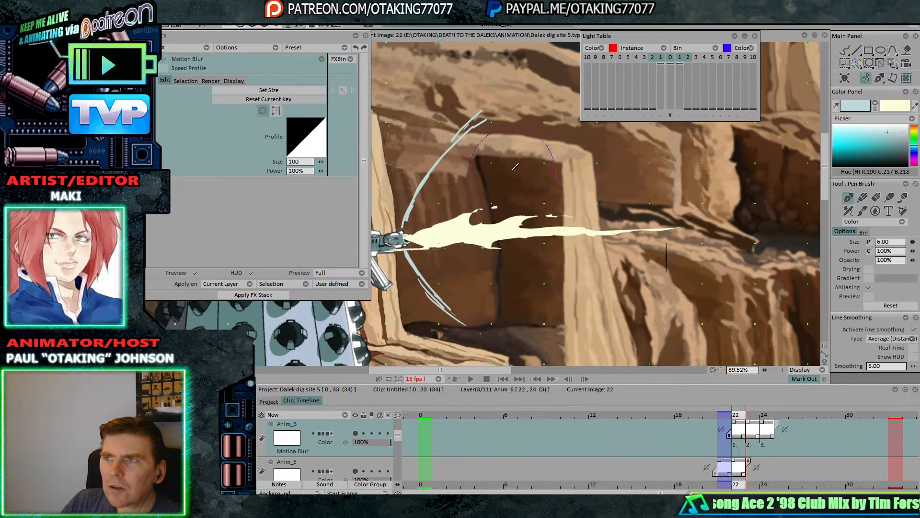
- Set Motion Blur directions along the upper and lower shockwave arcs on image 22 and apply the effect
{"action": "mouse_move", "coordinate": [498, 95]}
{"action": "left_mouse_down"}
{"action": "mouse_move", "coordinate": [418, 193]}
{"action": "mouse_move", "coordinate": [519, 83]}
{"action": "mouse_move", "coordinate": [409, 202]}
{"action": "mouse_move", "coordinate": [558, 50]}
{"action": "mouse_move", "coordinate": [429, 186]}
{"action": "mouse_move", "coordinate": [438, 168]}
{"action": "mouse_move", "coordinate": [542, 107]}
{"action": "left_mouse_up"}
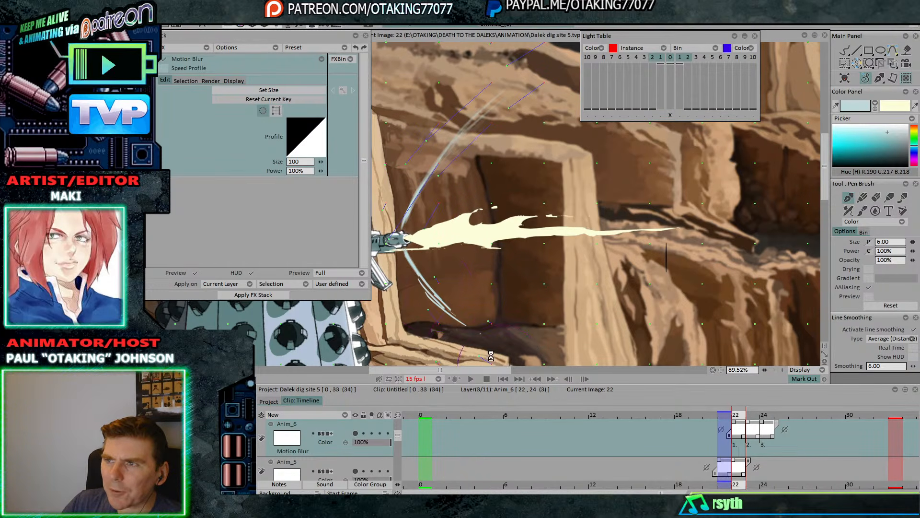
{"action": "left_click_drag", "start_coordinate": [452, 291], "coordinate": [417, 262]}
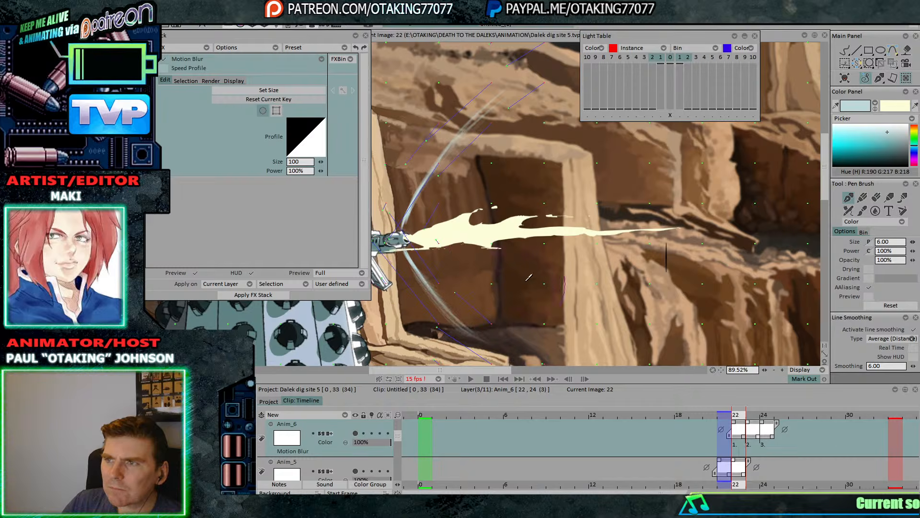
{"action": "scroll", "coordinate": [529, 277], "scroll_direction": "down", "scroll_amount": 3}
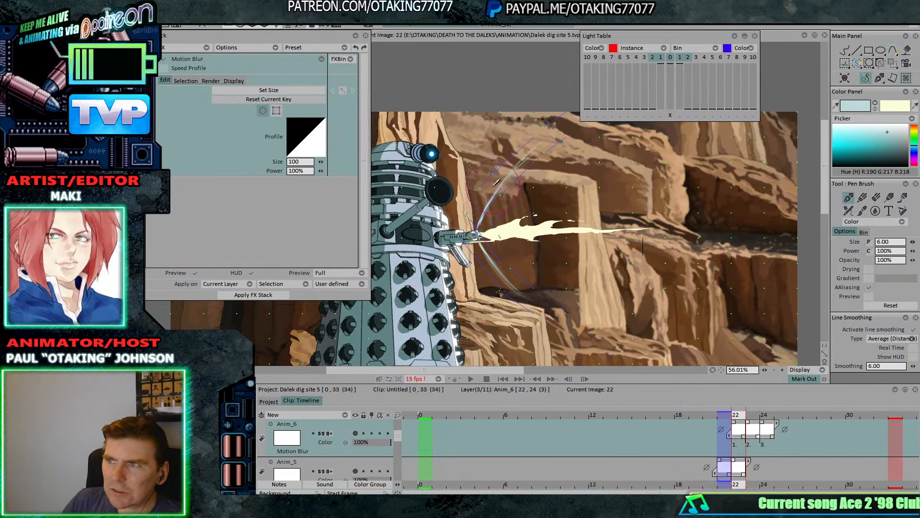
{"action": "left_click_drag", "start_coordinate": [545, 154], "coordinate": [491, 213]}
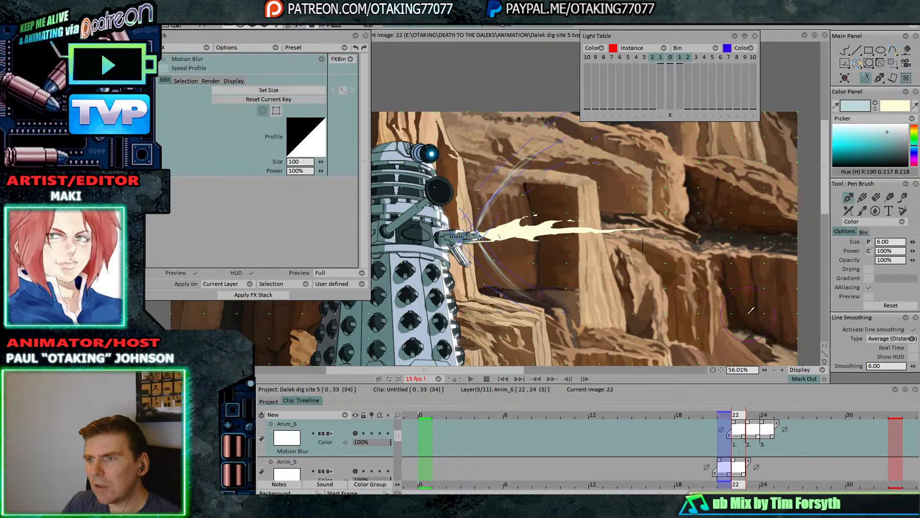
{"action": "key", "text": "Right"}
{"action": "key", "text": "Left"}
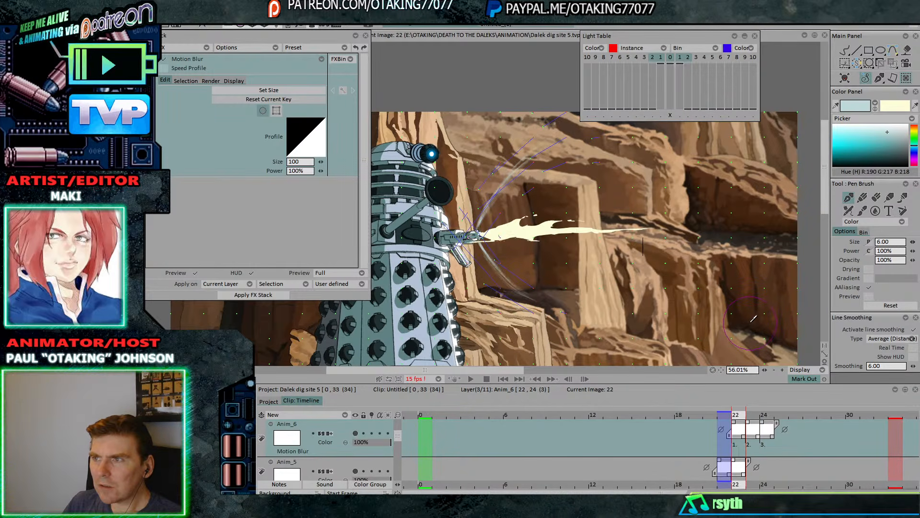
{"action": "left_click", "coordinate": [263, 296]}
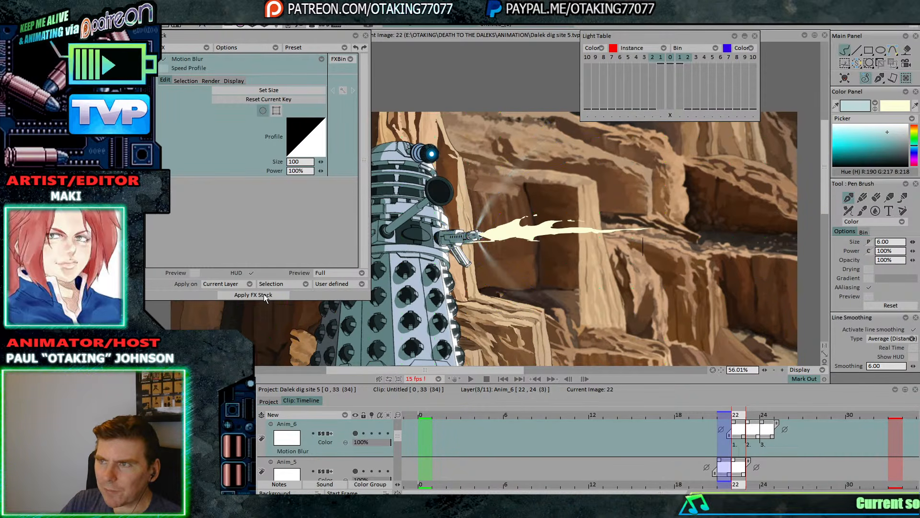
- Apply a fresh Motion Blur following the wider shockwave arcs to images 23 and 24, and collapse the FX stack
{"action": "key", "text": "Right"}
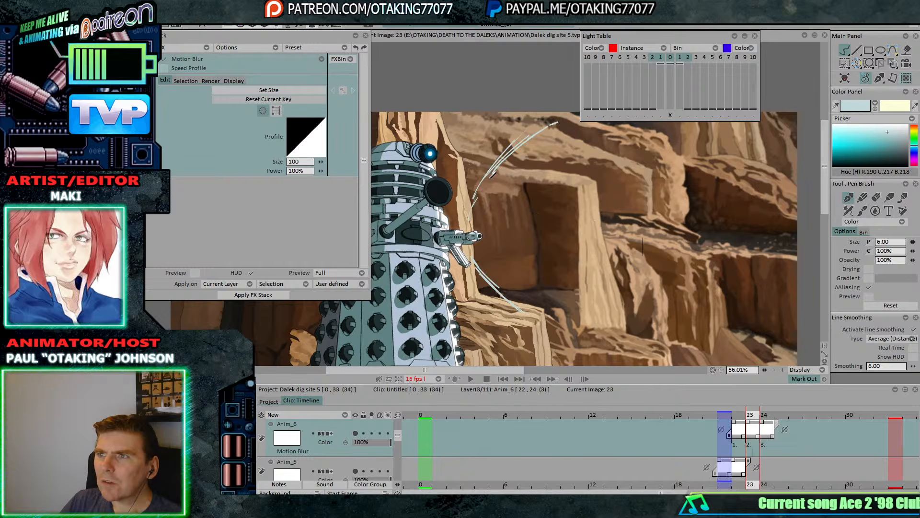
{"action": "left_click", "coordinate": [246, 49]}
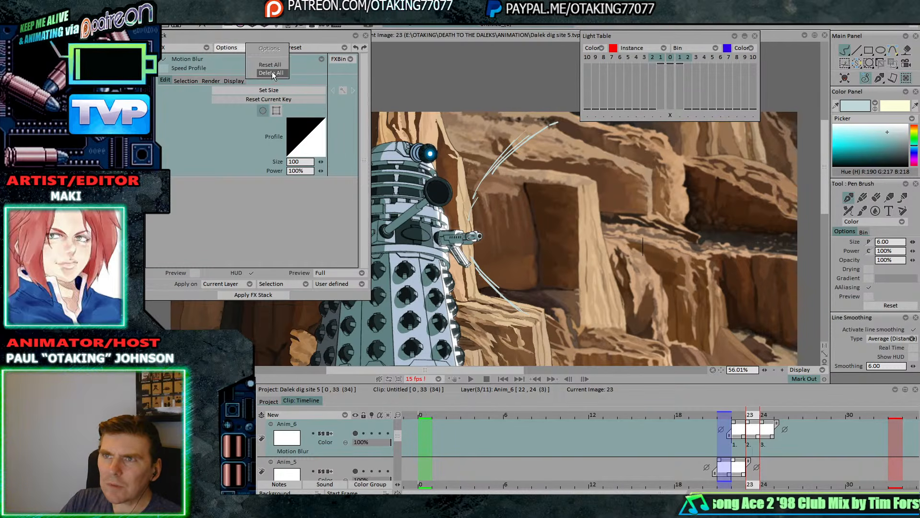
{"action": "left_click", "coordinate": [272, 72]}
{"action": "left_click", "coordinate": [198, 49]}
{"action": "mouse_move", "coordinate": [224, 48]}
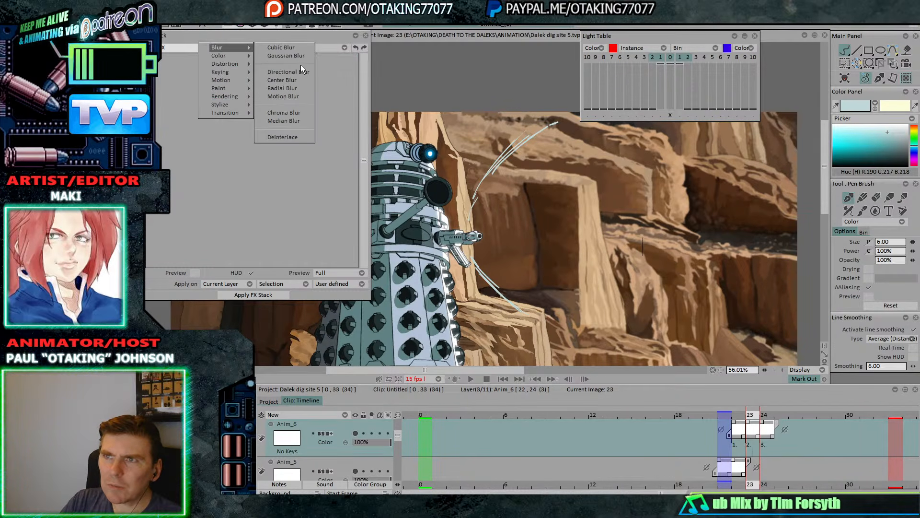
{"action": "left_click", "coordinate": [306, 96]}
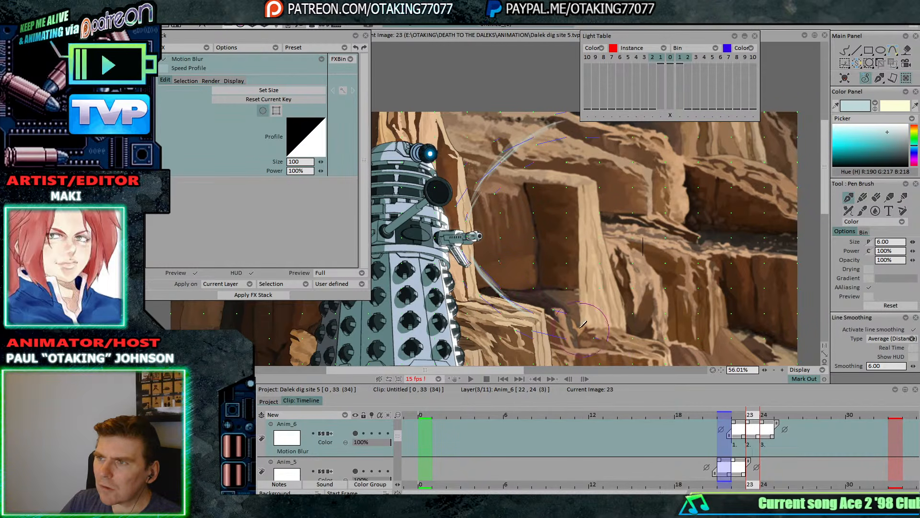
{"action": "key", "text": "Right"}
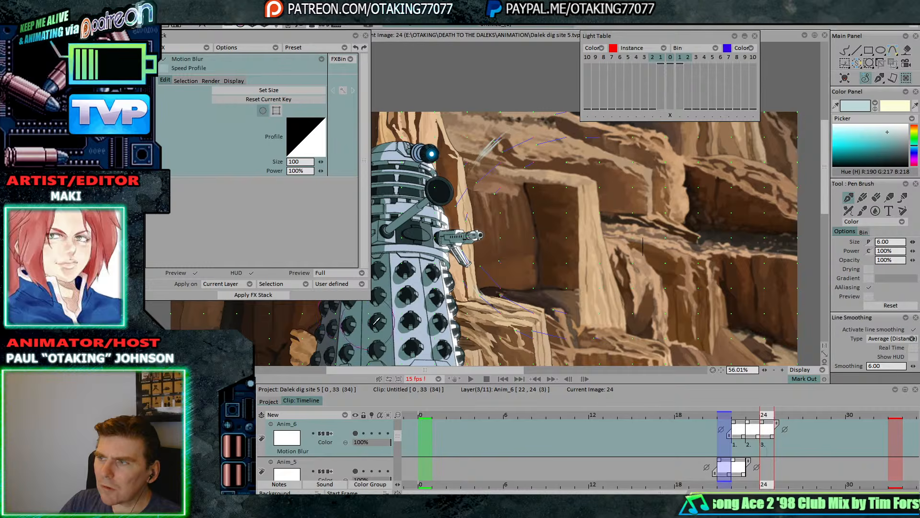
{"action": "key", "text": "Left"}
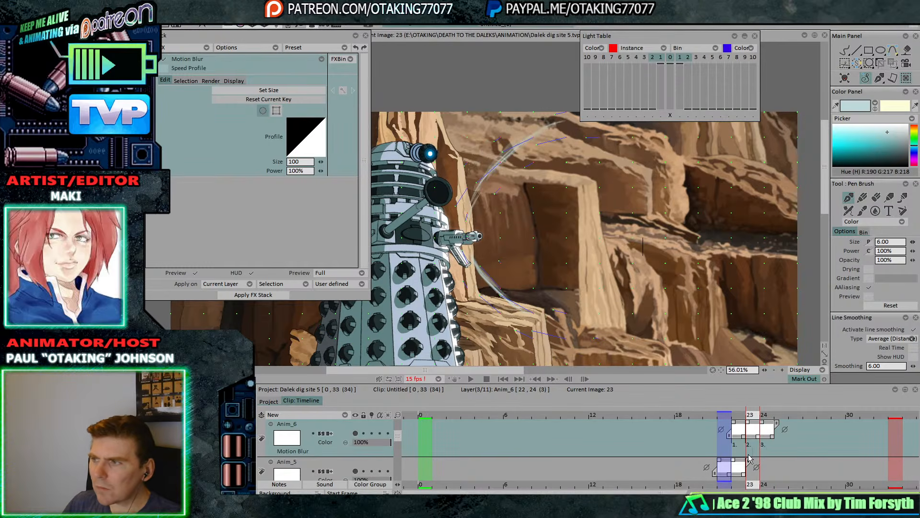
{"action": "left_click", "coordinate": [273, 297]}
{"action": "left_click", "coordinate": [355, 37]}
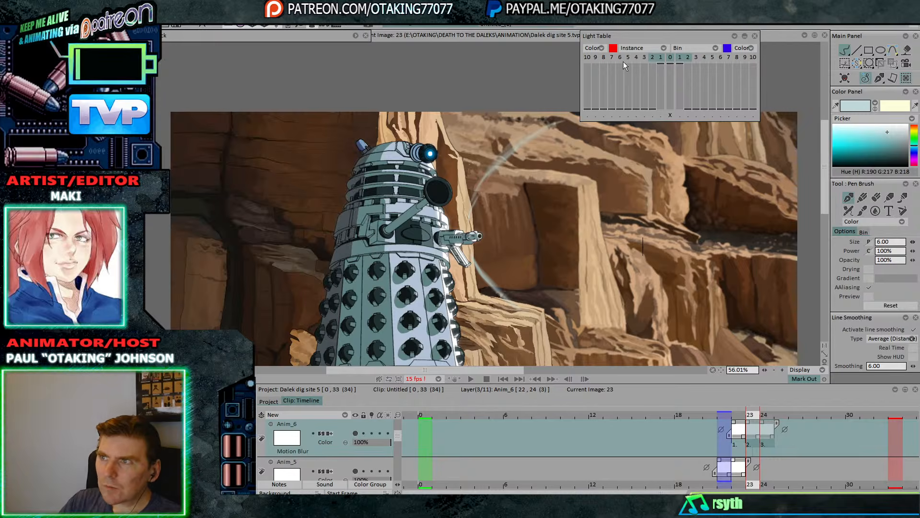
- Flip back and forth through images 21 to 23 to examine the motion of the blurred shockwave arcs
{"action": "key", "text": "Left"}
{"action": "key", "text": "Left"}
{"action": "key", "text": "Right"}
{"action": "key", "text": "Right"}
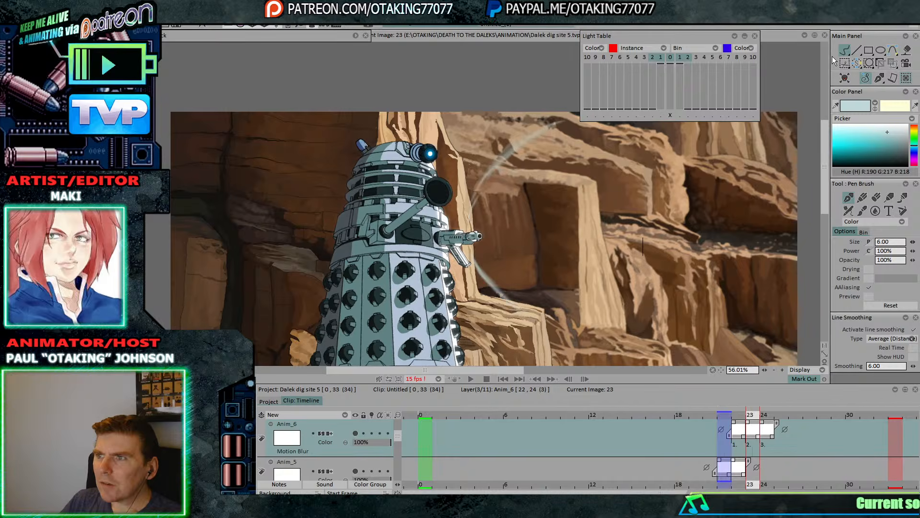
{"action": "key", "text": "Left"}
{"action": "key", "text": "Left"}
{"action": "key", "text": "Right"}
{"action": "key", "text": "Right"}
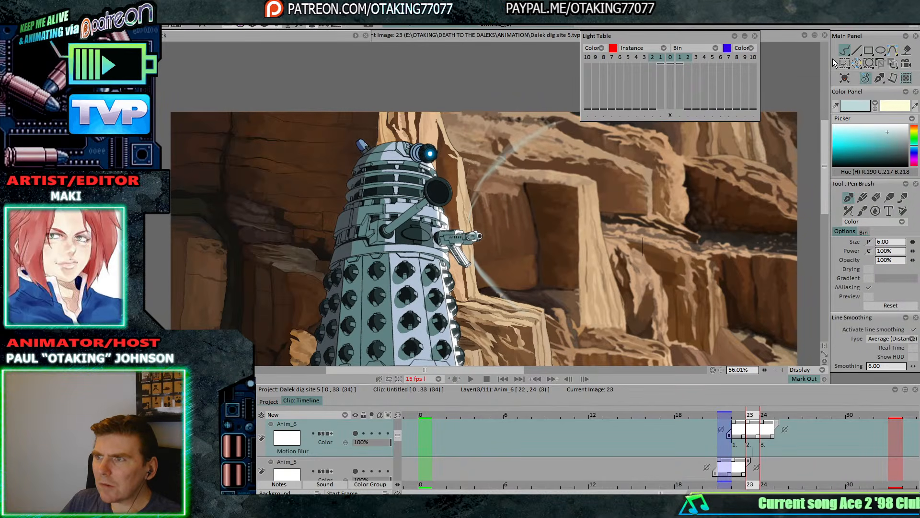
{"action": "key", "text": "Left"}
{"action": "key", "text": "Left"}
{"action": "key", "text": "Right"}
{"action": "key", "text": "Right"}
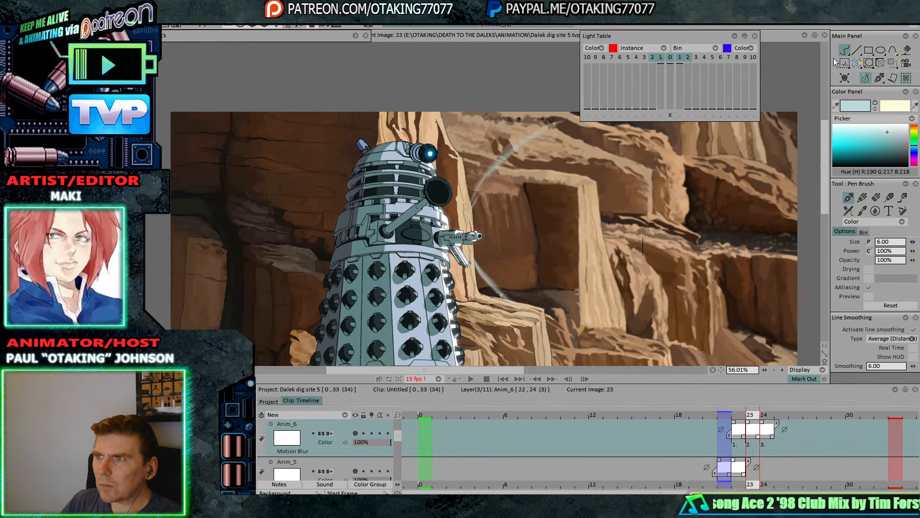
{"action": "key", "text": "Left"}
{"action": "key", "text": "Left"}
{"action": "key", "text": "Right"}
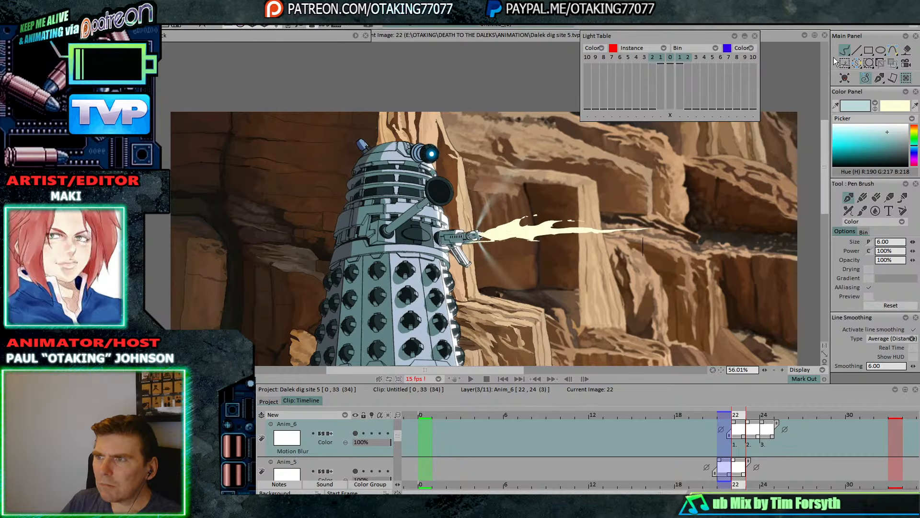
- Collapse the Light Table and move it aside to clear the view of the Dalek and muzzle flash
{"action": "left_click_drag", "start_coordinate": [593, 230], "coordinate": [511, 206]}
{"action": "left_click", "coordinate": [735, 37]}
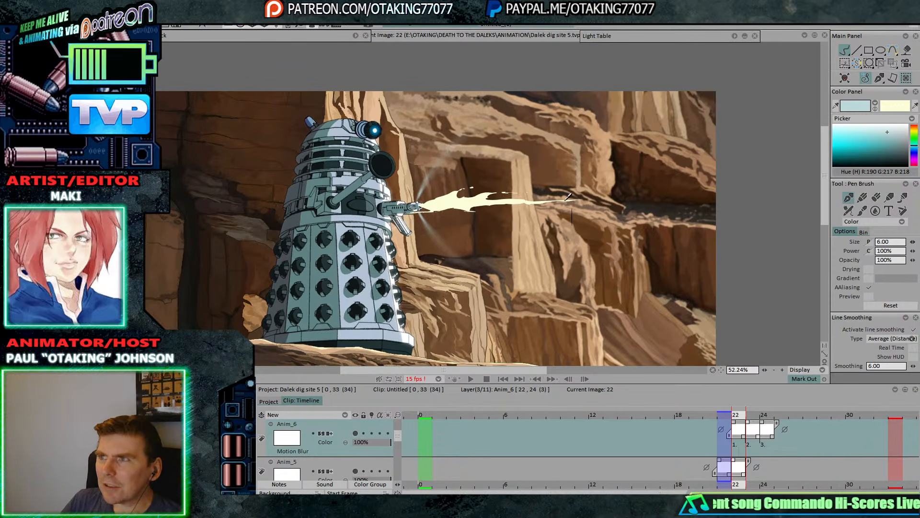
{"action": "key", "text": "Home"}
{"action": "left_click_drag", "start_coordinate": [698, 33], "coordinate": [753, 33]}
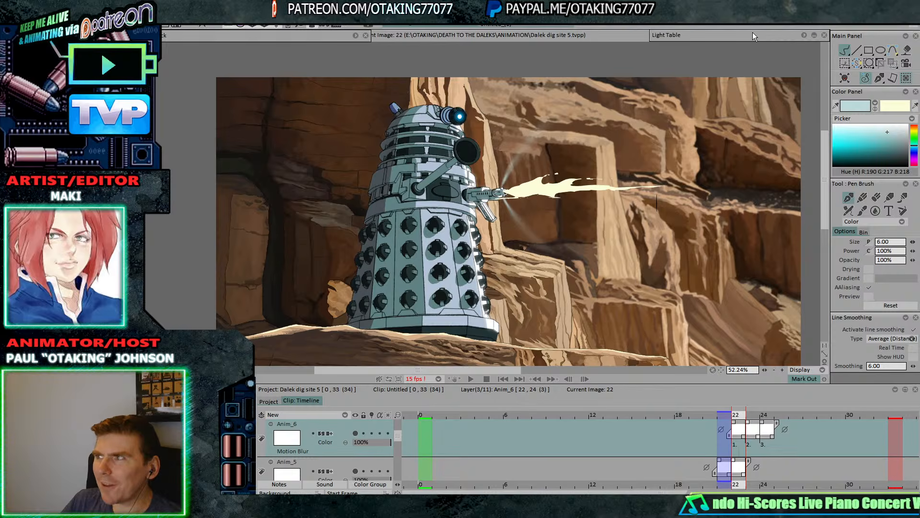
{"action": "scroll", "coordinate": [611, 168], "scroll_direction": "up", "scroll_amount": 5}
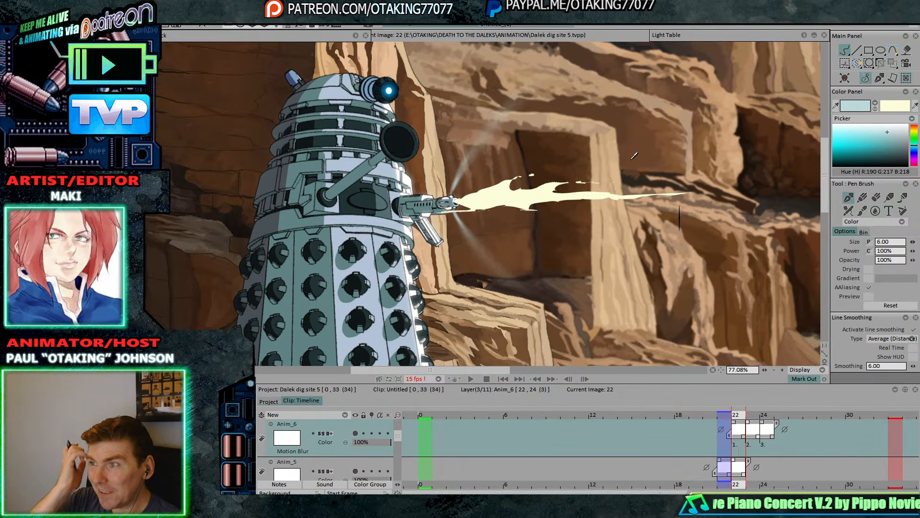
- Copy the two muzzle flash images, 21 and 22, of the Anim_5 layer
{"action": "key", "text": "Down"}
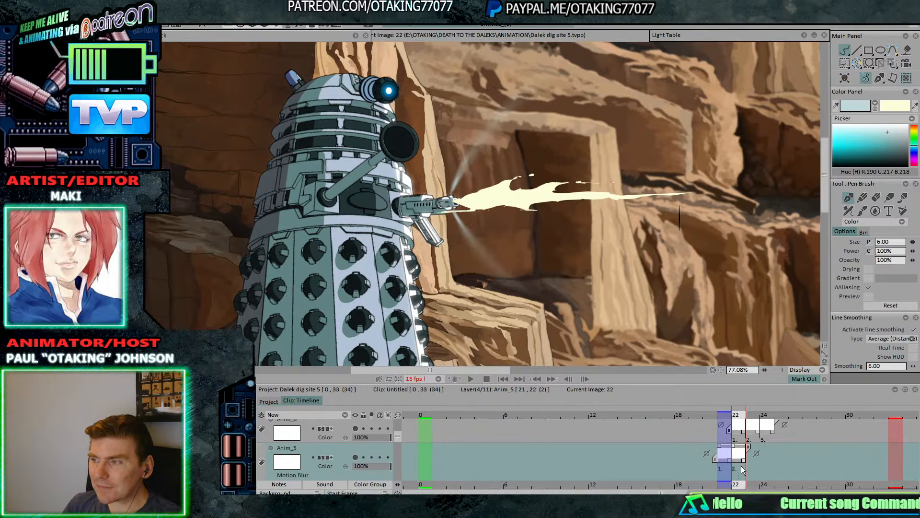
{"action": "left_click", "coordinate": [728, 461]}
{"action": "right_click", "coordinate": [727, 461]}
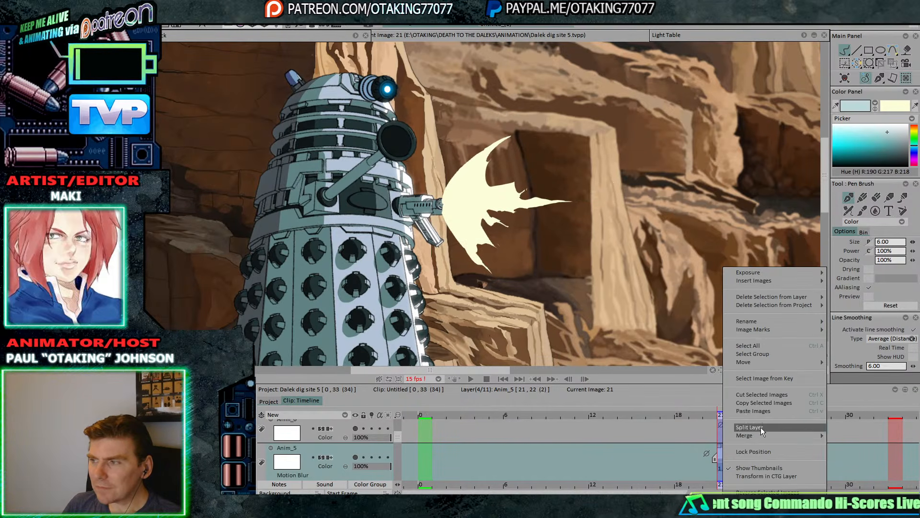
{"action": "left_click", "coordinate": [763, 403]}
- Extend the end of the Anim_5 flash layer to image 24, leaving a gap after the first shot
{"action": "key", "text": "Right"}
{"action": "key", "text": "Right"}
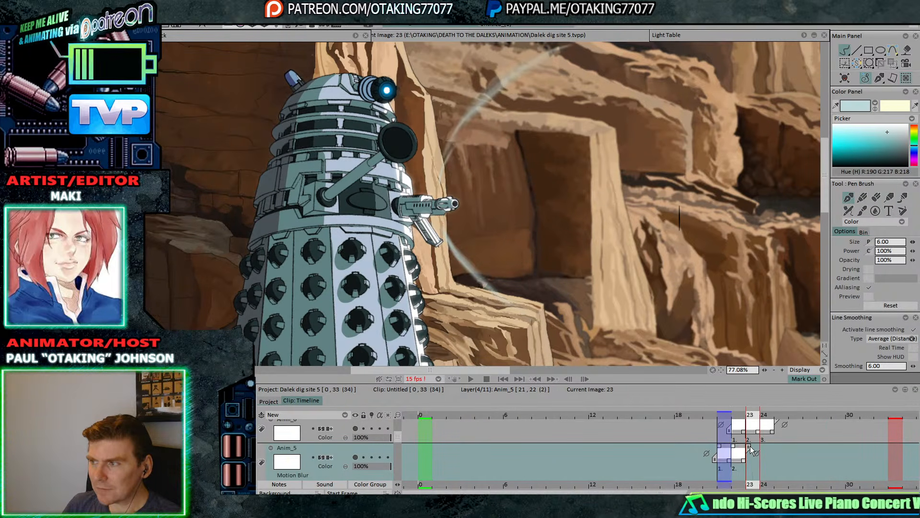
{"action": "left_click_drag", "start_coordinate": [749, 447], "coordinate": [770, 449]}
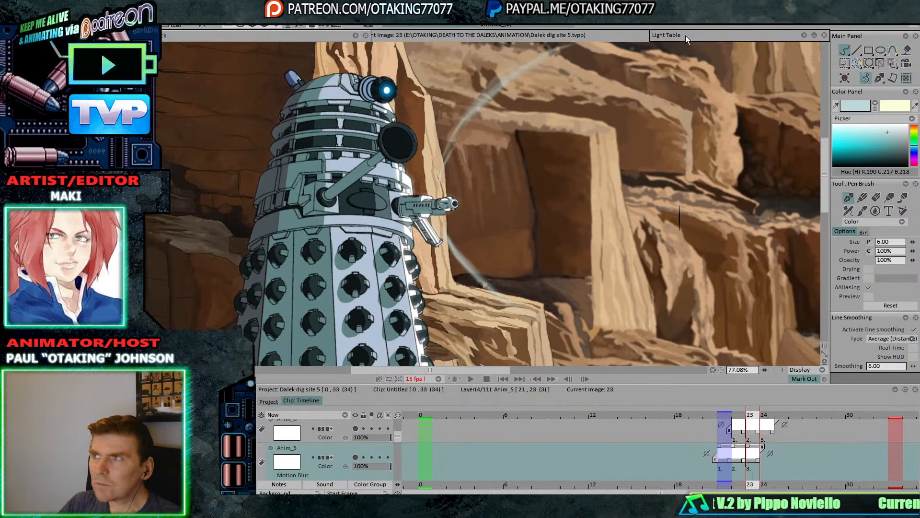
{"action": "key", "text": "Left"}
{"action": "key", "text": "Left"}
{"action": "key", "text": "Right"}
{"action": "key", "text": "Right"}
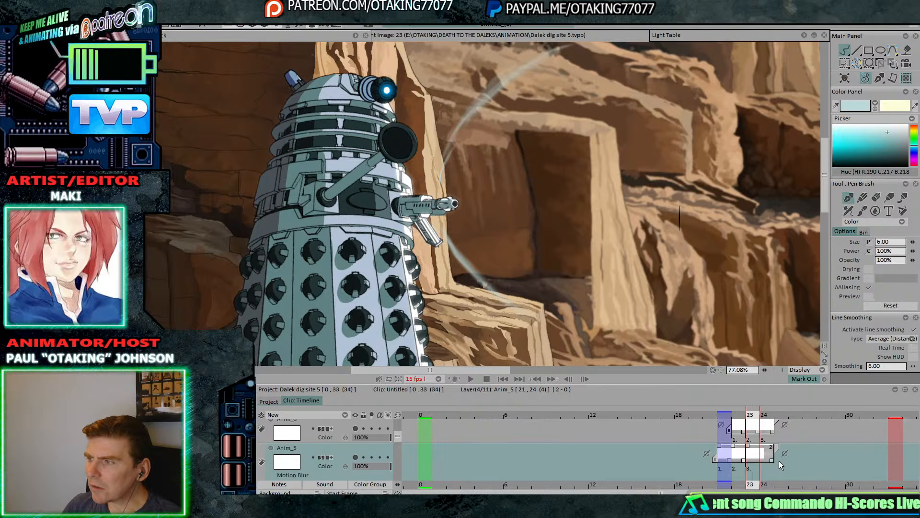
{"action": "left_click_drag", "start_coordinate": [784, 461], "coordinate": [778, 461]}
- Paste the copied muzzle flash images into the Anim_5 layer at image 25 for a second shot
{"action": "left_click", "coordinate": [780, 461]}
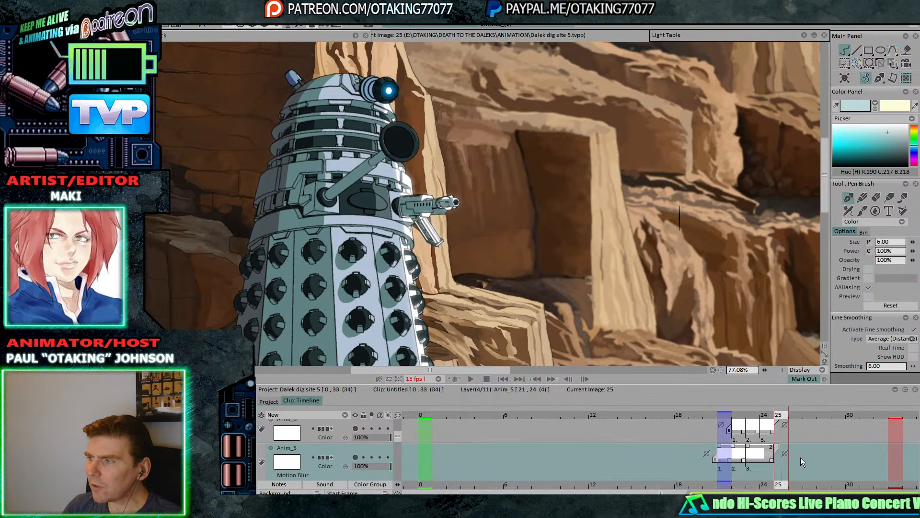
{"action": "right_click", "coordinate": [800, 457]}
{"action": "left_click", "coordinate": [841, 411]}
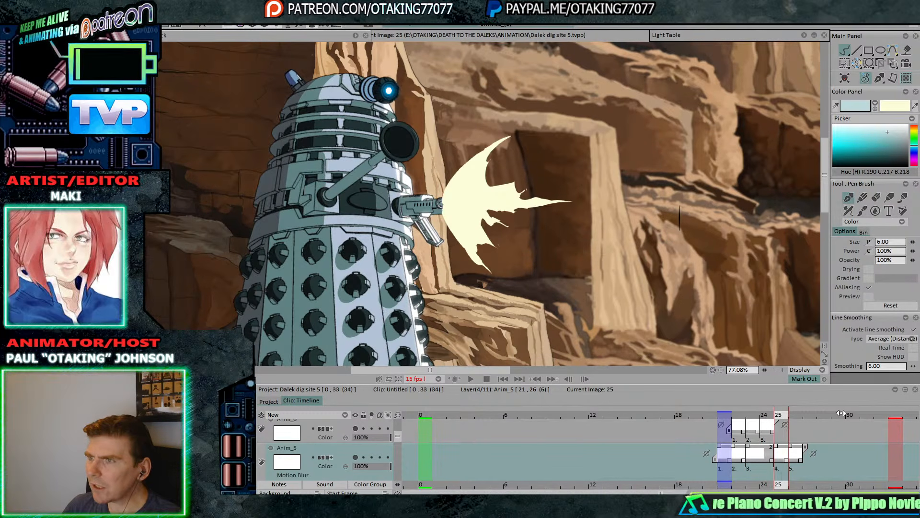
- Duplicate the Anim_6 shockwave layer and shift one copy along the timeline to start at image 26
{"action": "left_click", "coordinate": [713, 436]}
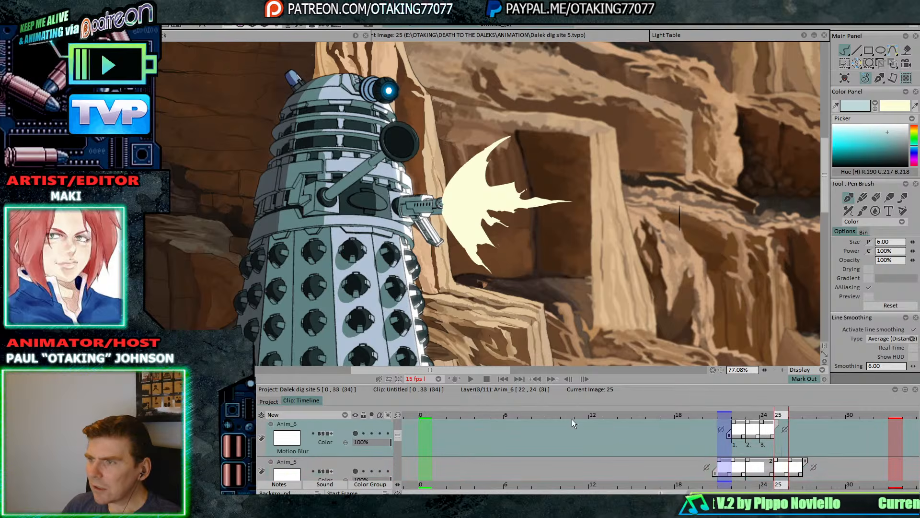
{"action": "right_click", "coordinate": [346, 427]}
{"action": "left_click", "coordinate": [394, 339]}
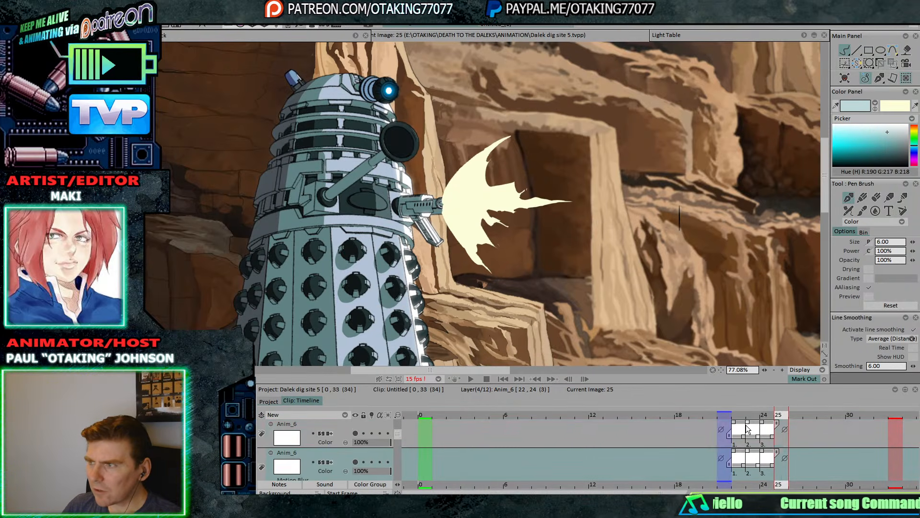
{"action": "key", "text": "Down"}
{"action": "left_click_drag", "start_coordinate": [756, 432], "coordinate": [804, 433]}
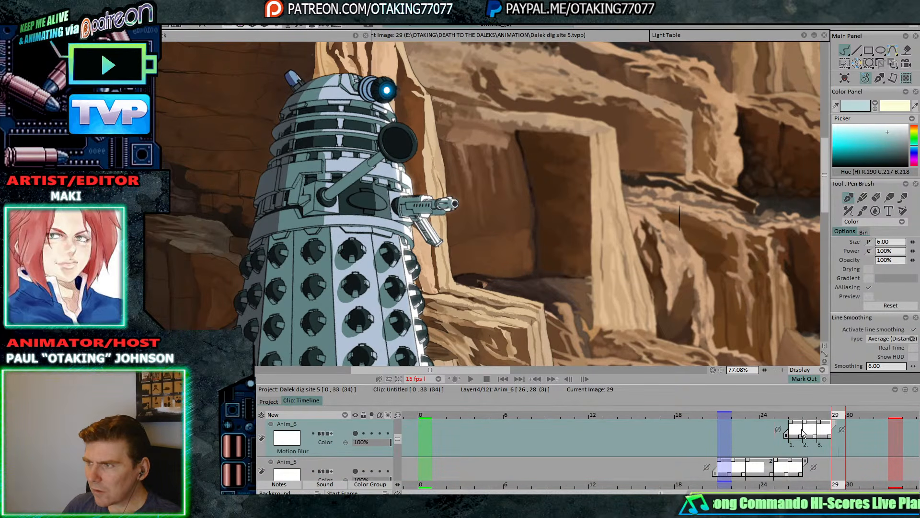
- Check the repeated shockwave against the second flash at image 26 and merge the two Anim_6 layers
{"action": "left_click", "coordinate": [729, 415]}
{"action": "left_click_drag", "start_coordinate": [729, 415], "coordinate": [789, 415]}
{"action": "key", "text": "Up"}
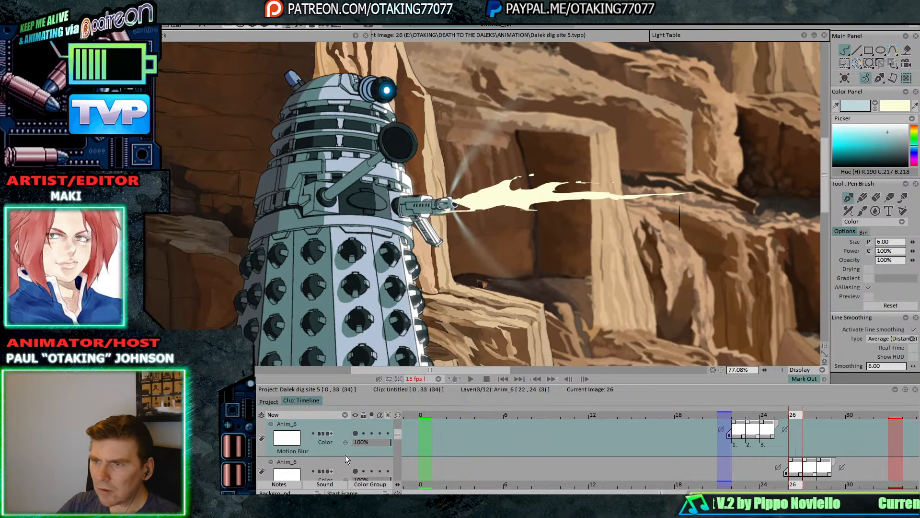
{"action": "left_click", "coordinate": [343, 460], "text": "ctrl"}
{"action": "key", "text": "ctrl+e"}
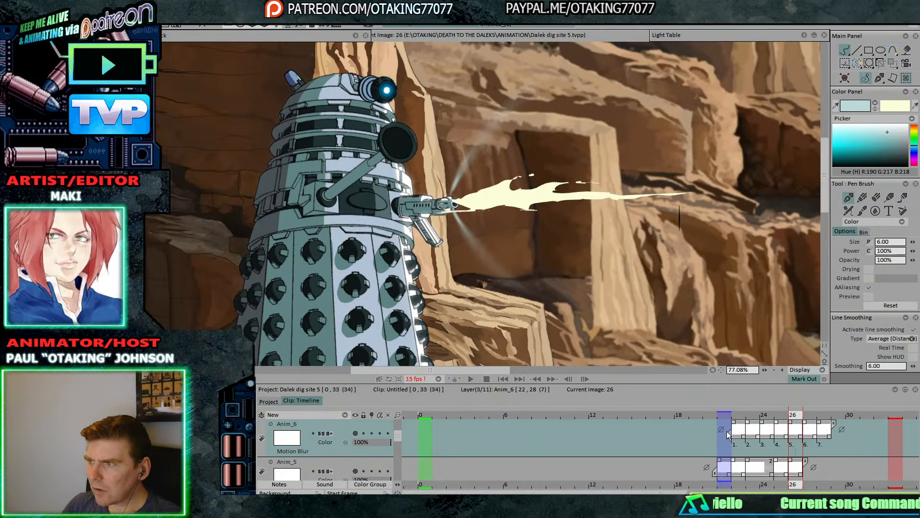
- Extend the start of the merged Anim_6 layer back to image 21 and select the Anim_5 flash layer
{"action": "left_click_drag", "start_coordinate": [729, 436], "coordinate": [712, 437]}
{"action": "key", "text": "Return"}
{"action": "left_click", "coordinate": [343, 464]}
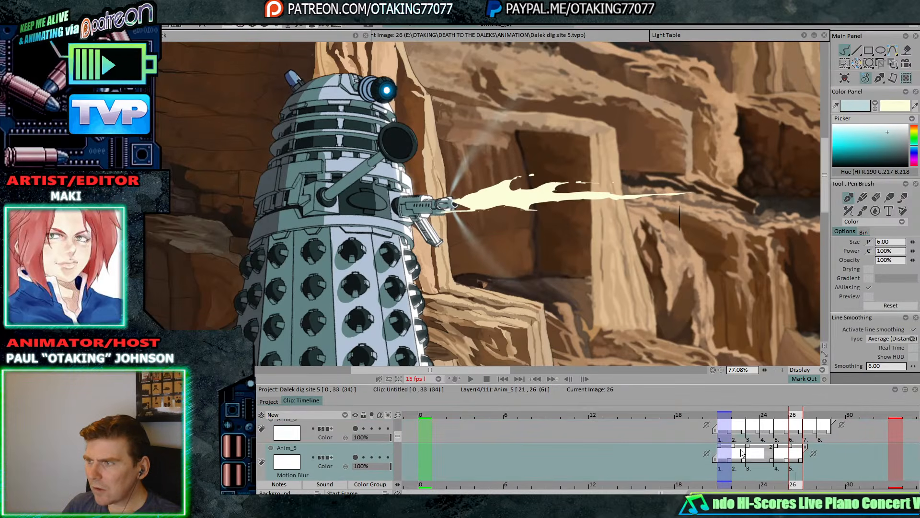
- Duplicate the Anim_5 muzzle flash layer and shift one copy along the timeline to start at image 29
{"action": "right_click", "coordinate": [343, 464]}
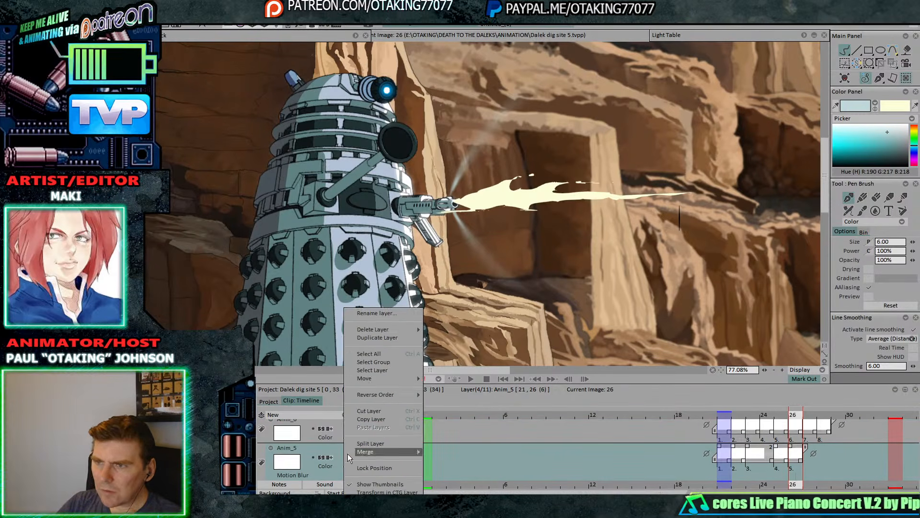
{"action": "left_click", "coordinate": [401, 337]}
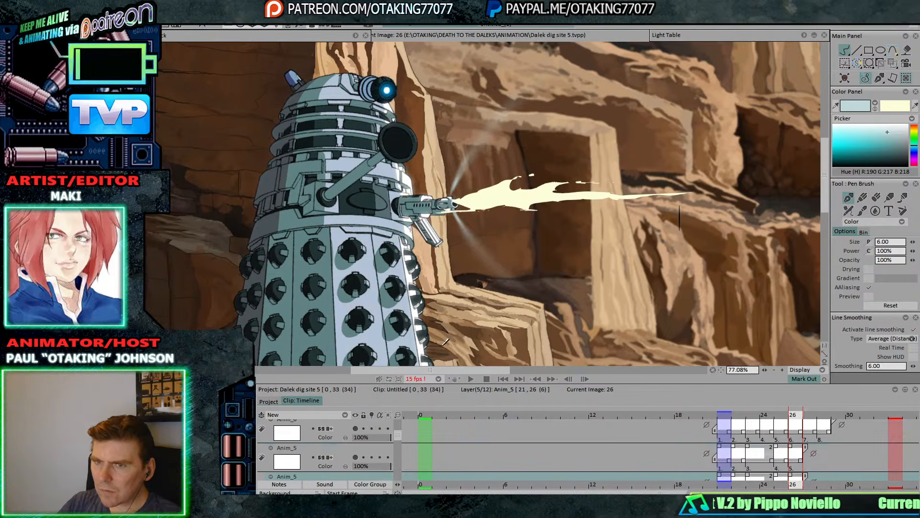
{"action": "scroll", "coordinate": [761, 428], "scroll_direction": "down", "scroll_amount": 1}
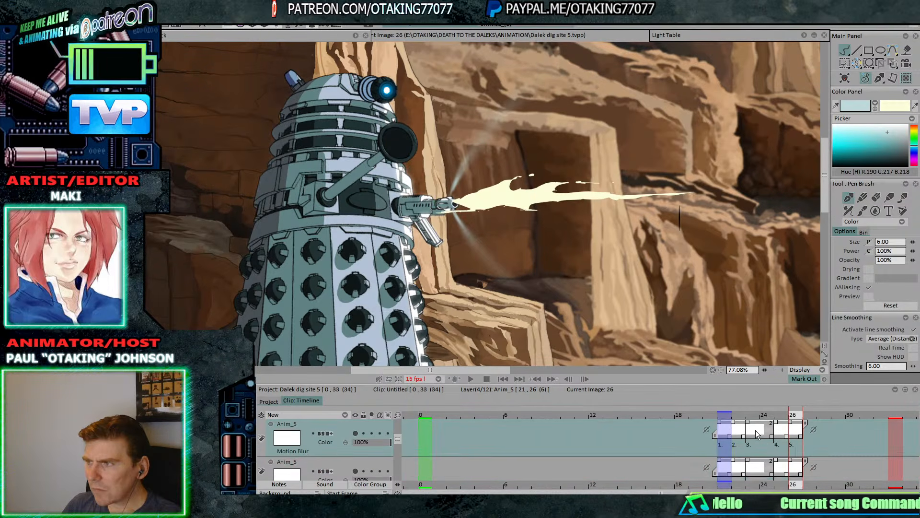
{"action": "mouse_move", "coordinate": [756, 430]}
{"action": "left_mouse_down"}
{"action": "mouse_move", "coordinate": [844, 429]}
{"action": "mouse_move", "coordinate": [785, 417]}
{"action": "mouse_move", "coordinate": [798, 417]}
{"action": "mouse_move", "coordinate": [867, 439]}
{"action": "left_mouse_up"}
{"action": "key", "text": "Left"}
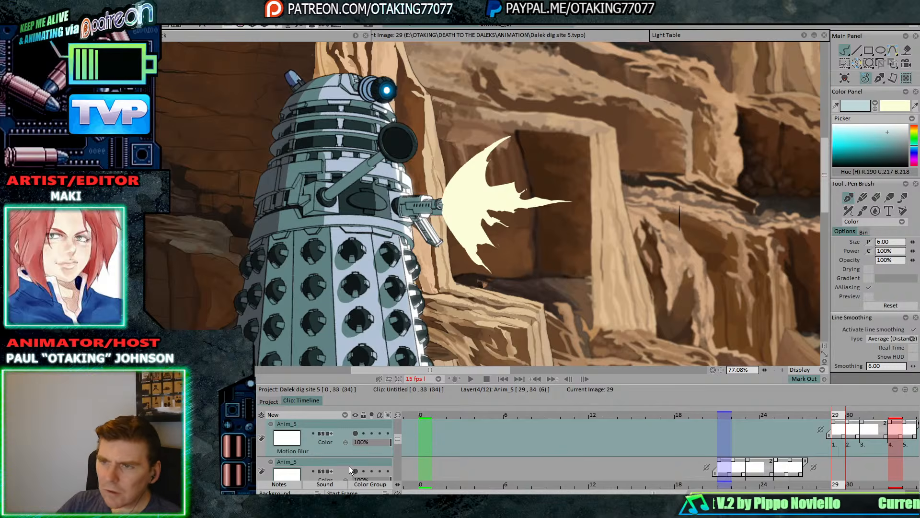
- Merge the two Anim_5 muzzle flash layers and select the Anim_6 shockwave layer
{"action": "left_click", "coordinate": [262, 415]}
{"action": "left_click", "coordinate": [271, 416]}
{"action": "key", "text": "Up"}
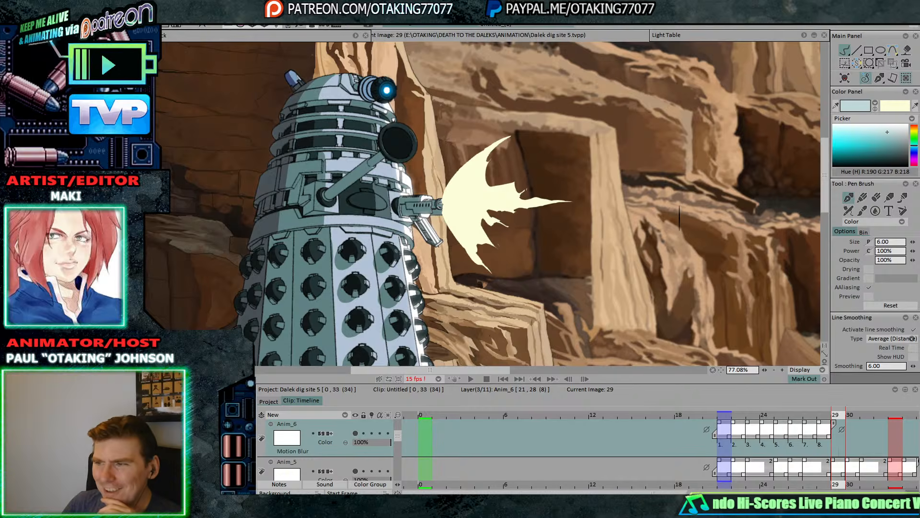
{"action": "key", "text": "alt+Tab"}
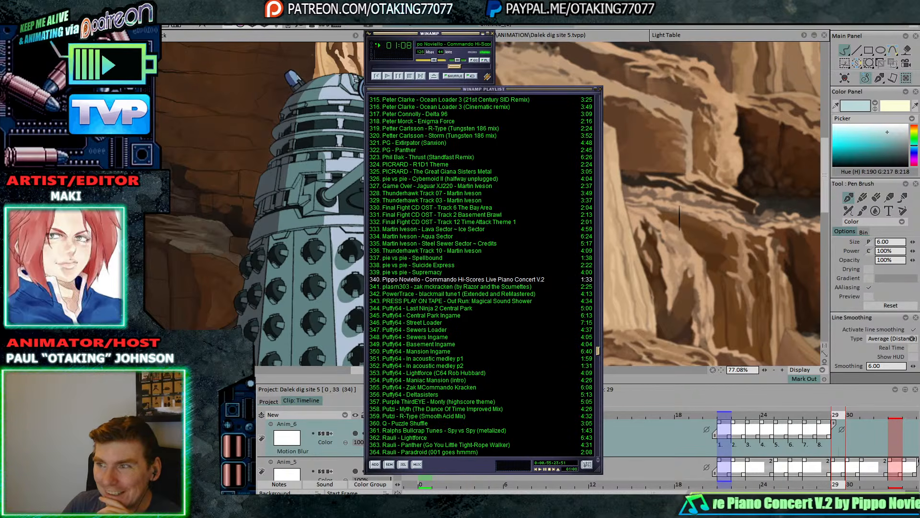
{"action": "key", "text": "alt+Tab"}
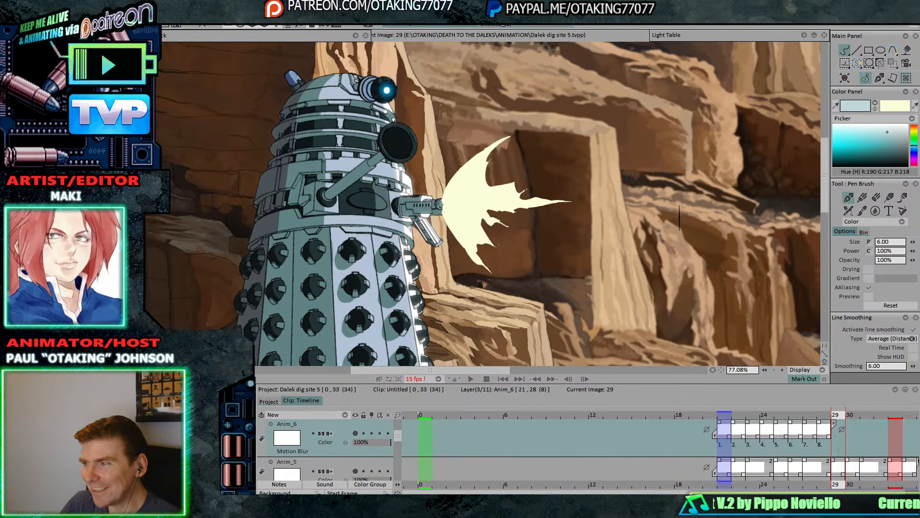
{"action": "key", "text": "Up"}
{"action": "key", "text": "Down"}
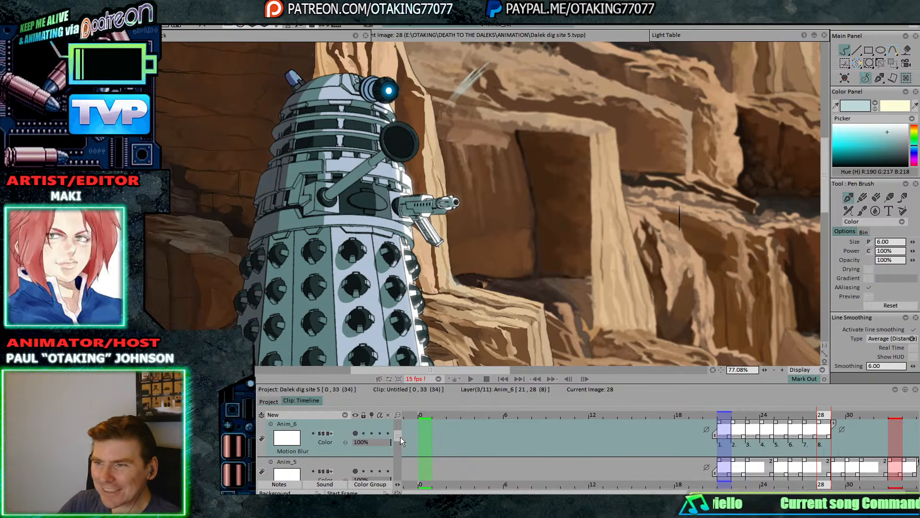
{"action": "key", "text": "Left"}
{"action": "key", "text": "Right"}
- Toggle the Anim_6 layer's visibility around images 28 and 29 to check the end of the shockwave
{"action": "left_click", "coordinate": [355, 433]}
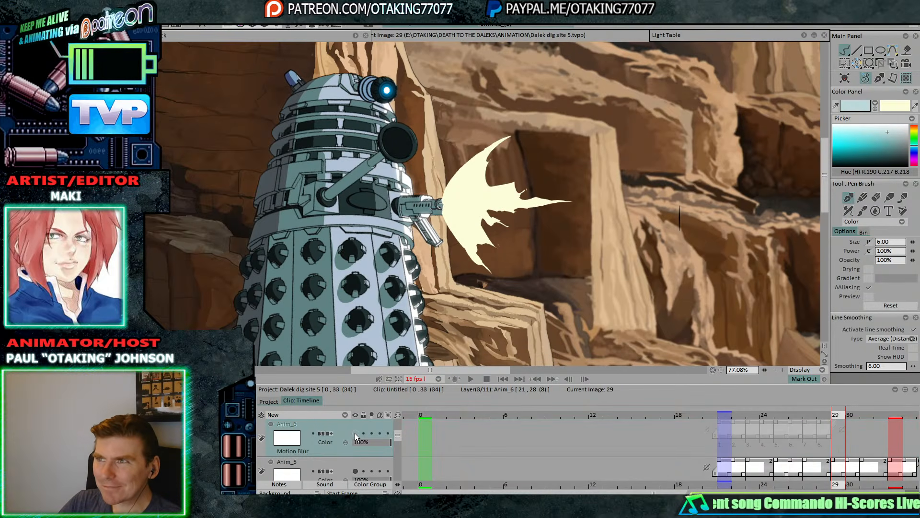
{"action": "key", "text": "Left"}
{"action": "left_click", "coordinate": [355, 433]}
{"action": "left_click", "coordinate": [353, 433]}
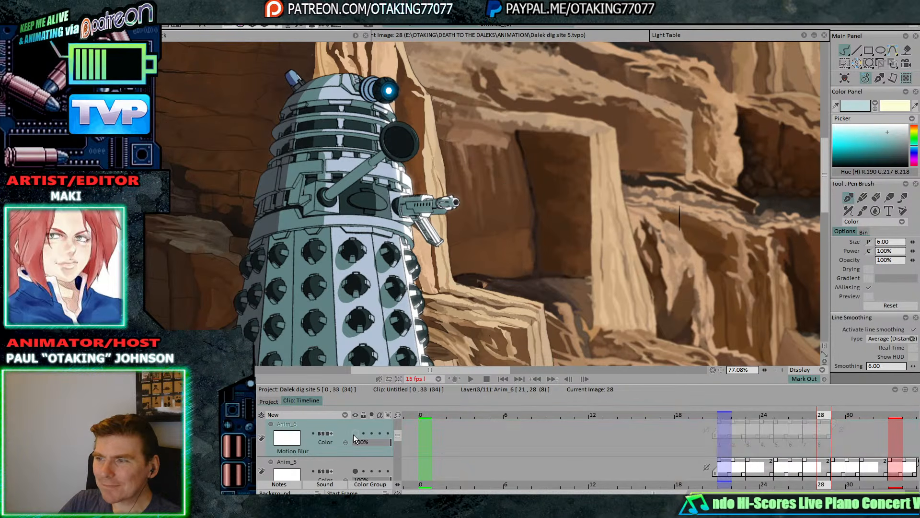
{"action": "left_click", "coordinate": [353, 434]}
- Duplicate the Anim_6 shockwave layer and shift one copy along the timeline to start at image 29
{"action": "right_click", "coordinate": [354, 438]}
{"action": "left_click", "coordinate": [402, 339]}
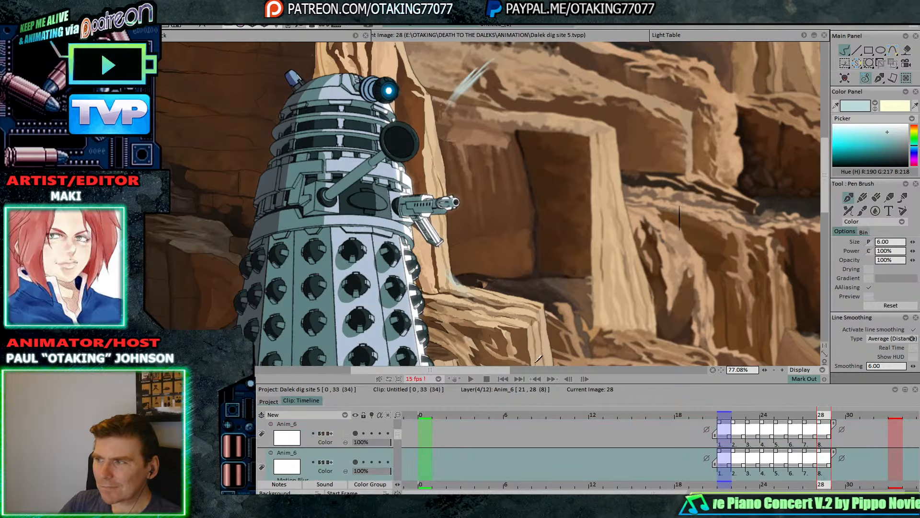
{"action": "left_click_drag", "start_coordinate": [717, 422], "coordinate": [857, 432]}
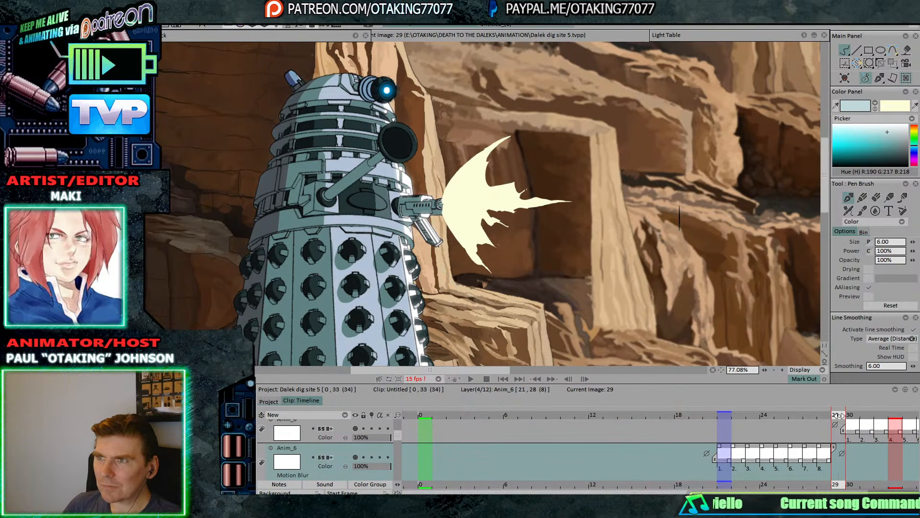
{"action": "left_click", "coordinate": [856, 424]}
{"action": "left_click_drag", "start_coordinate": [855, 433], "coordinate": [842, 429]}
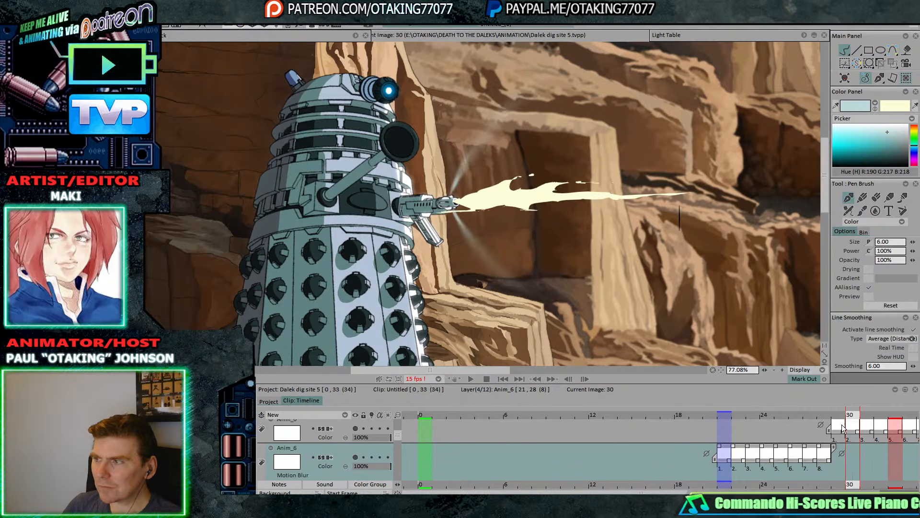
- Merge the two Anim_6 shockwave layers into one
{"action": "left_click", "coordinate": [344, 427], "text": "shift"}
{"action": "left_click", "coordinate": [261, 415]}
{"action": "left_click", "coordinate": [402, 418]}
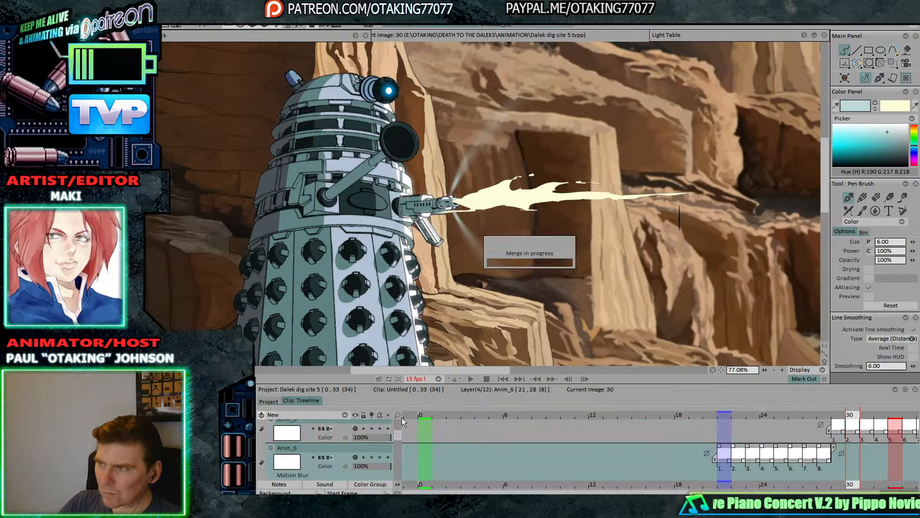
- Play back the whole clip at 15 fps to review the repeated shots, and stop the playback
{"action": "scroll", "coordinate": [666, 277], "scroll_direction": "down", "scroll_amount": 2}
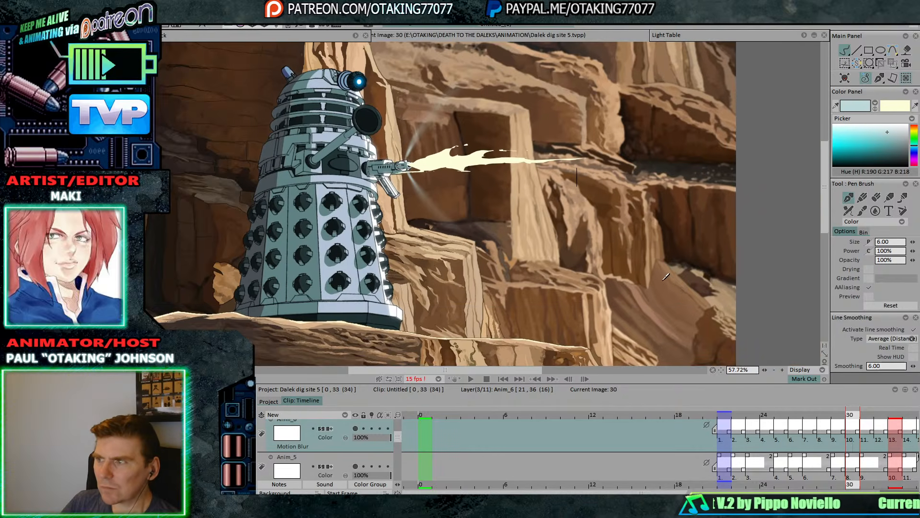
{"action": "left_click", "coordinate": [472, 379]}
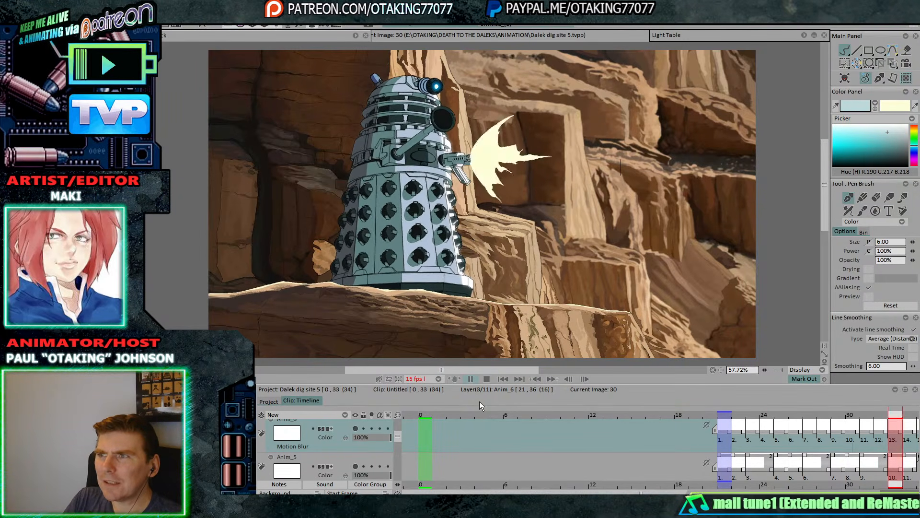
{"action": "key", "text": "Escape"}
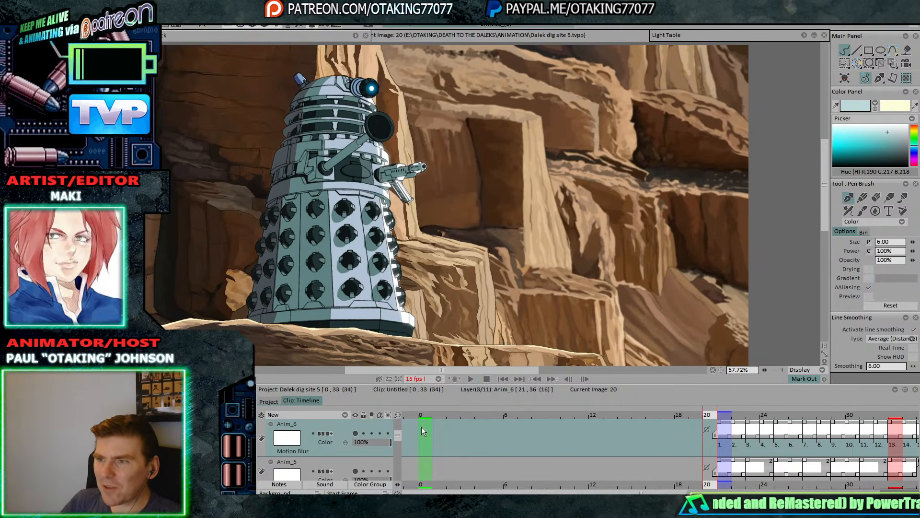
- Set the clip's mark-in point at image 21, where the first muzzle flash starts
{"action": "left_click", "coordinate": [725, 415]}
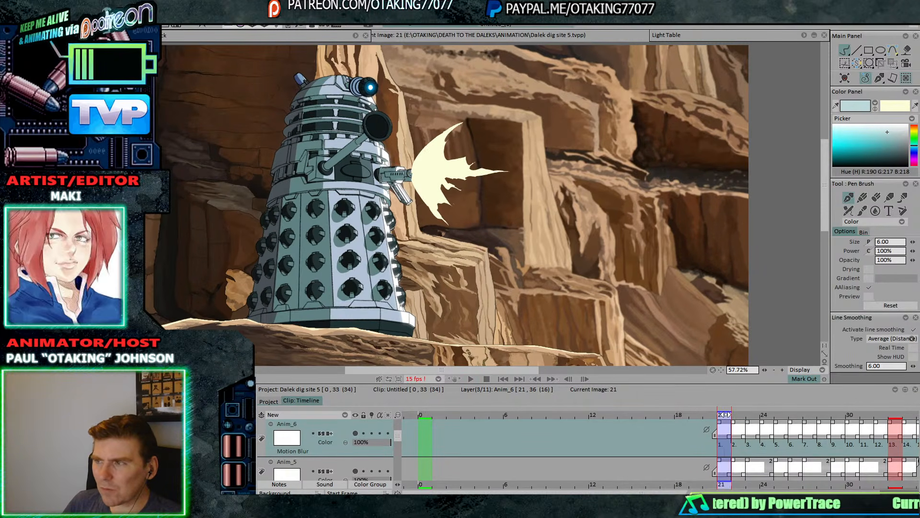
{"action": "right_click", "coordinate": [724, 415]}
{"action": "left_click", "coordinate": [752, 429]}
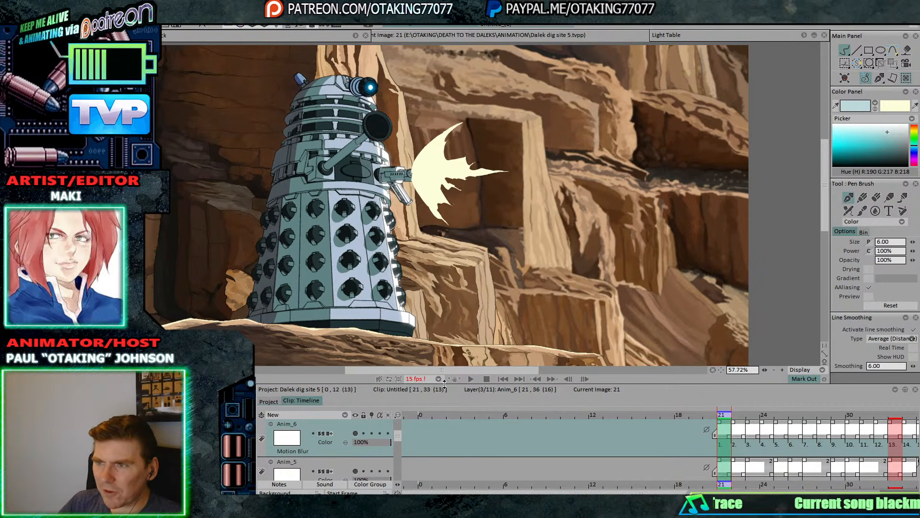
- Set the playback rate to 24 fps and play the marked firing section
{"action": "left_click", "coordinate": [415, 379]}
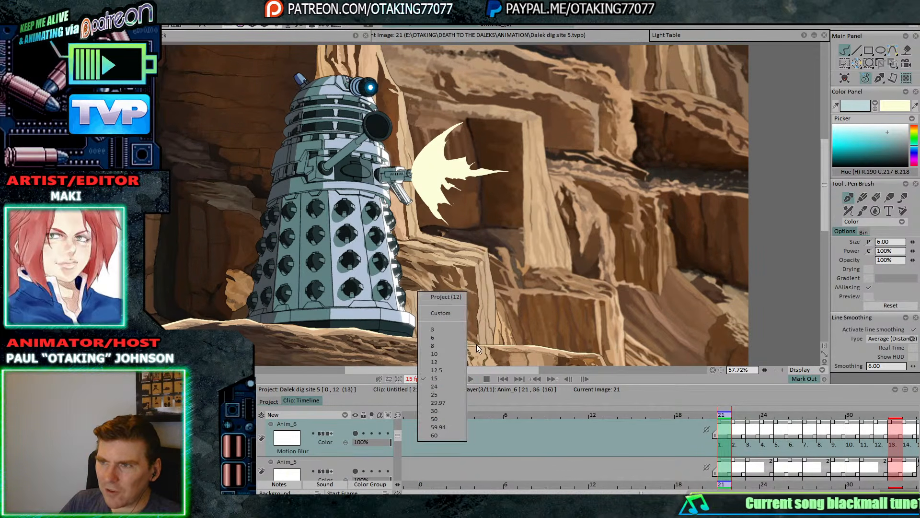
{"action": "left_click", "coordinate": [448, 386]}
{"action": "left_click", "coordinate": [471, 379]}
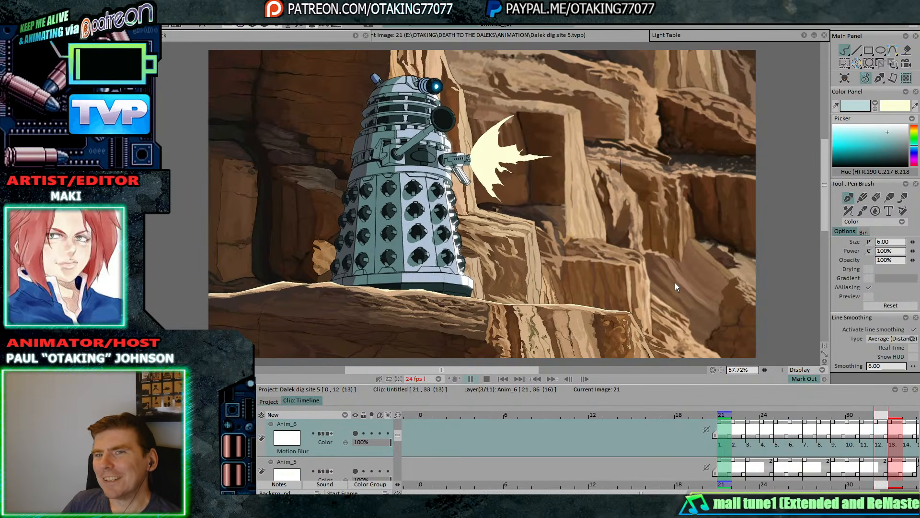
{"action": "key", "text": "space"}
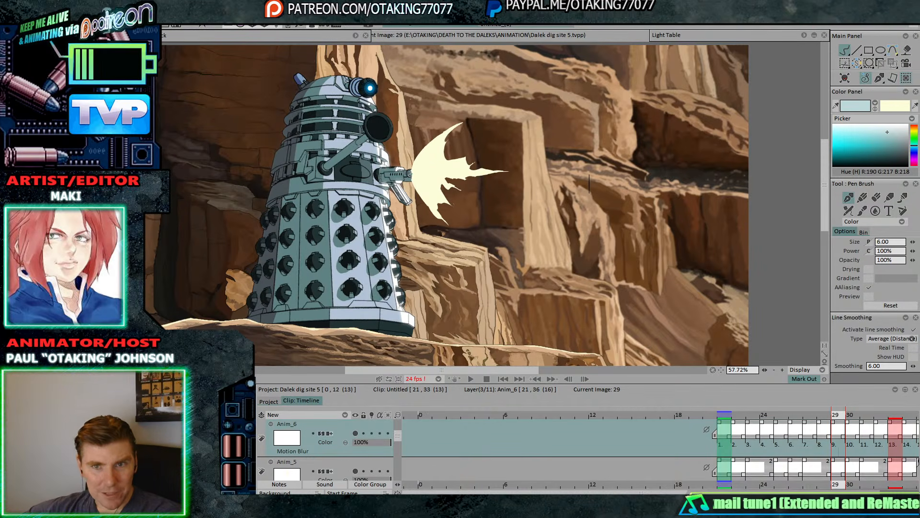
- Examine the muzzle flash in the paused Angel Cop reference video and move its window off the canvas
{"action": "left_click_drag", "start_coordinate": [500, 171], "coordinate": [376, 110]}
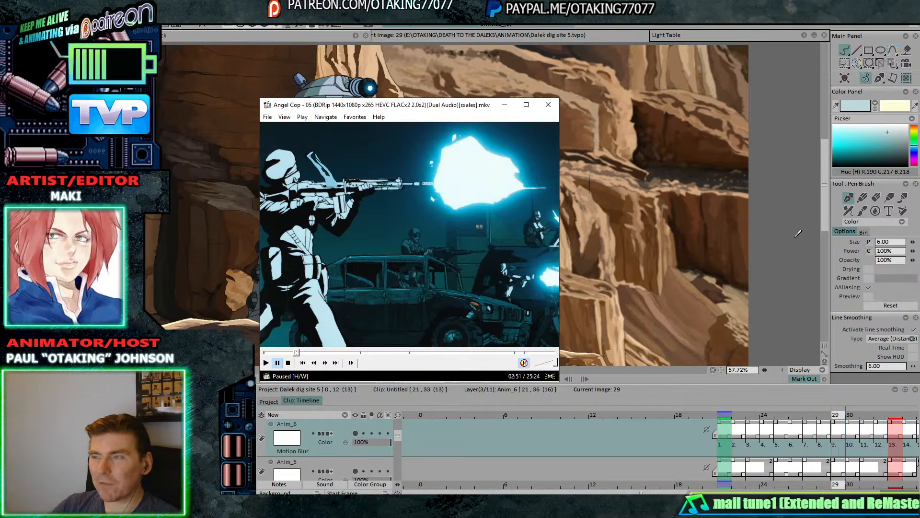
{"action": "left_click_drag", "start_coordinate": [423, 106], "coordinate": [2, 120]}
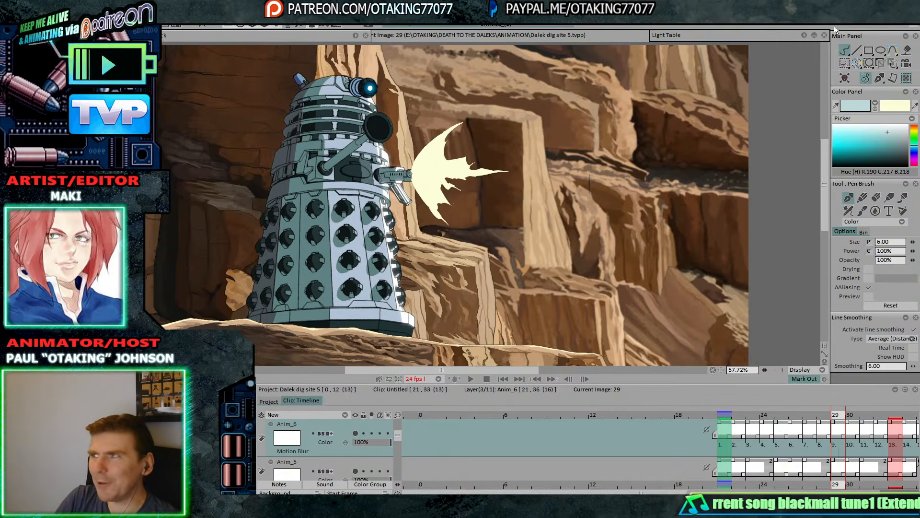
- Select and show the Metal_Skin_Panic_Madox reference image layer at image 1
{"action": "left_click_drag", "start_coordinate": [502, 250], "coordinate": [514, 250]}
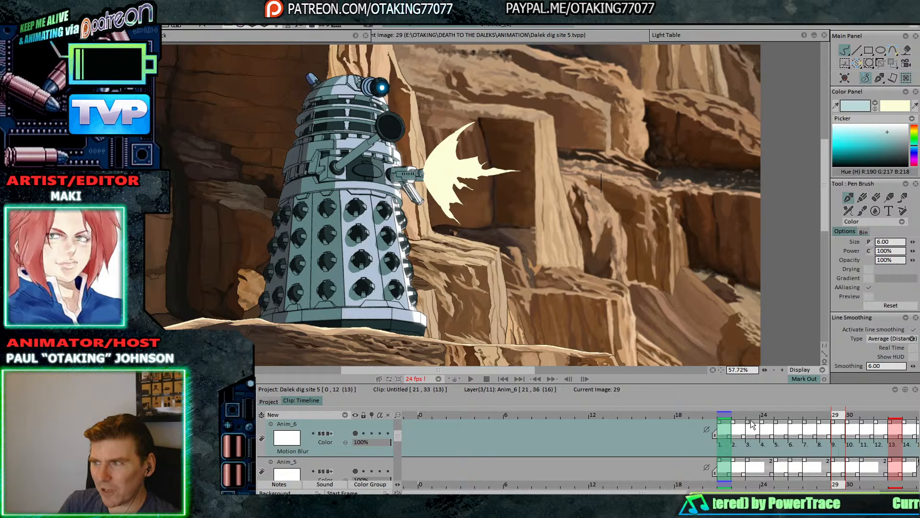
{"action": "scroll", "coordinate": [626, 279], "scroll_direction": "up", "scroll_amount": 3}
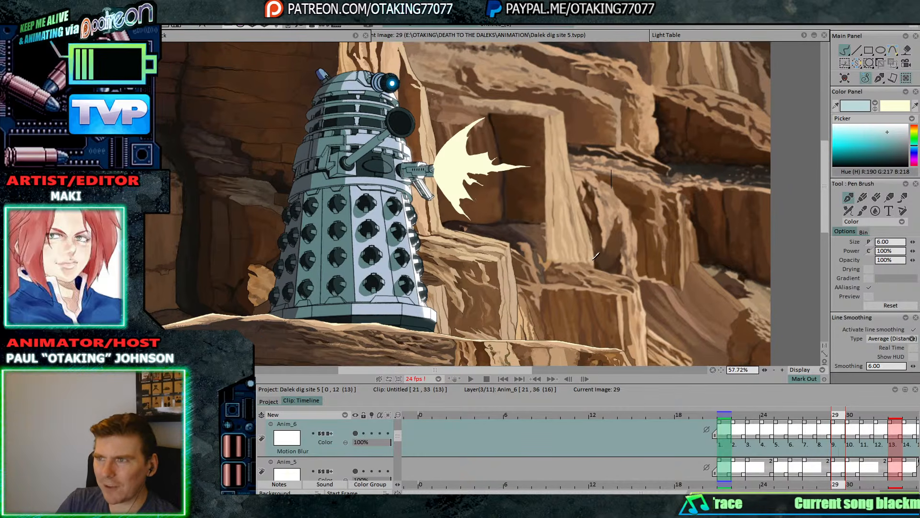
{"action": "key", "text": "Down"}
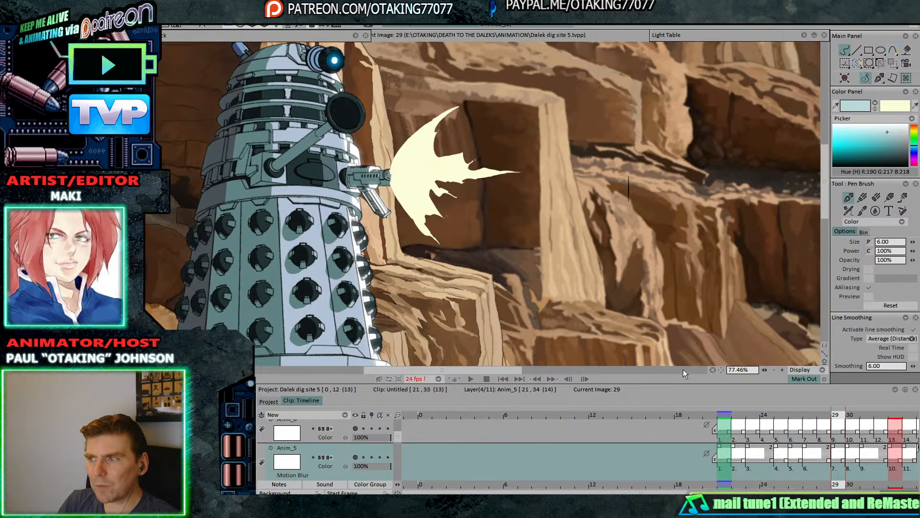
{"action": "left_click", "coordinate": [413, 432]}
{"action": "key", "text": "Up"}
{"action": "key", "text": "Up"}
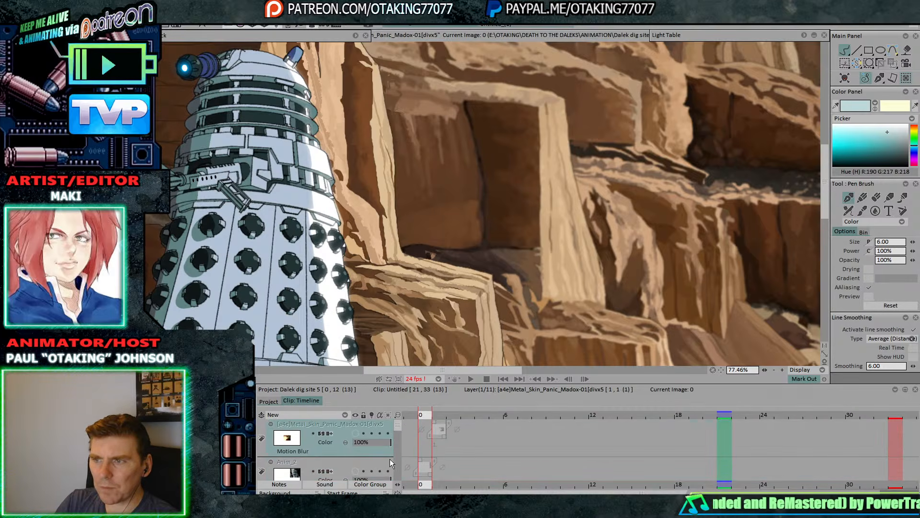
{"action": "key", "text": "Down"}
{"action": "key", "text": "Up"}
{"action": "key", "text": "Right"}
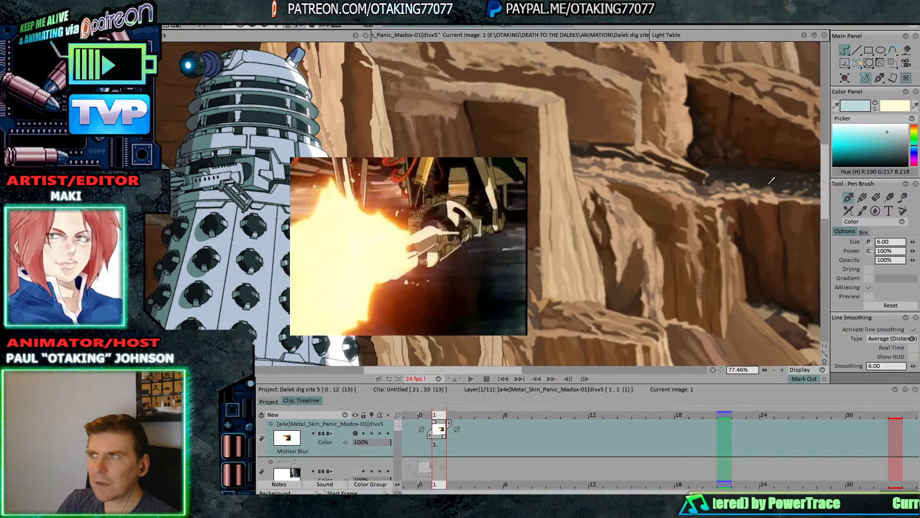
- Sample the reference flash's orange as the secondary colour and set the main colour to deep orange, R 214, G 68, B 0
{"action": "left_click", "coordinate": [404, 225]}
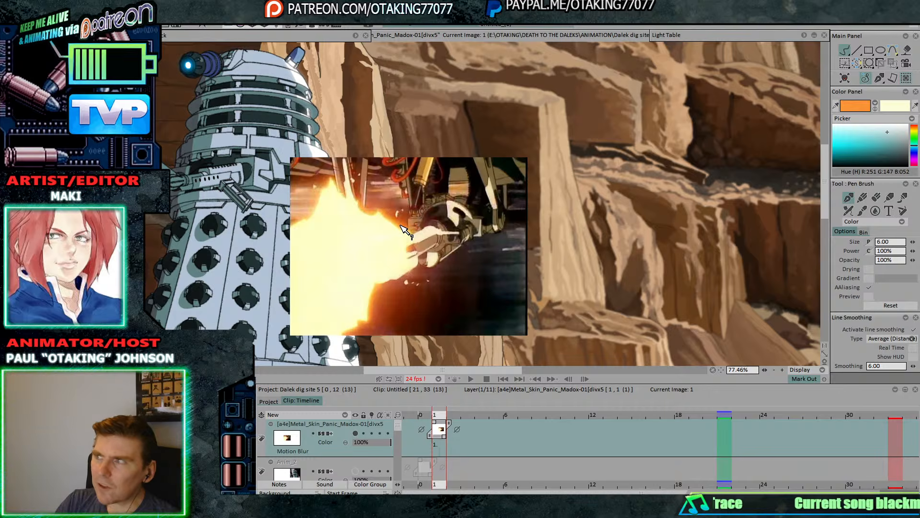
{"action": "scroll", "coordinate": [639, 274], "scroll_direction": "down", "scroll_amount": 4}
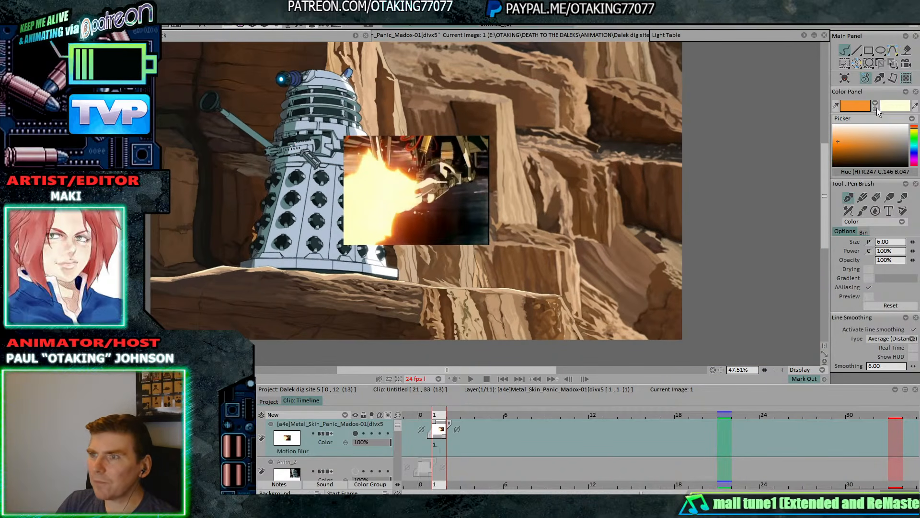
{"action": "left_click", "coordinate": [875, 105]}
{"action": "left_click", "coordinate": [399, 230]}
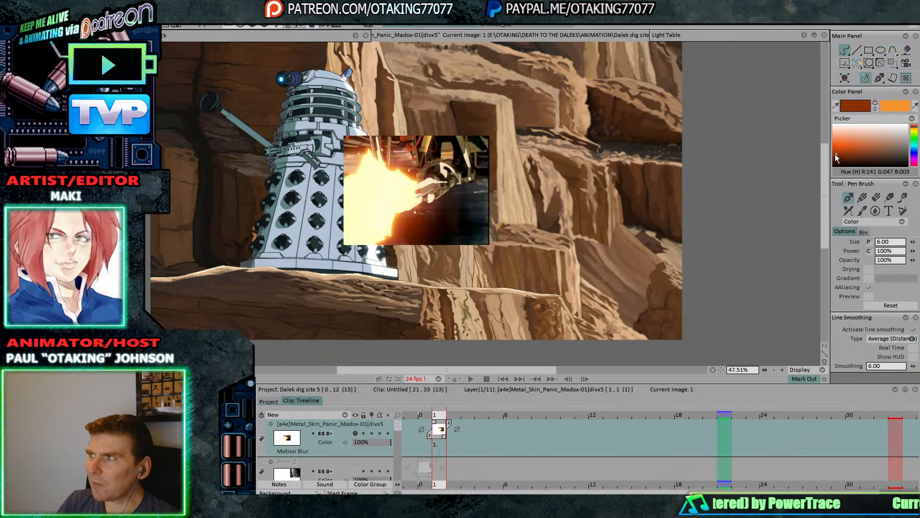
- Hide the Metal_Skin_Panic_Madox reference layer and select the Anim_6 shockwave layer at image 21
{"action": "left_click", "coordinate": [355, 433]}
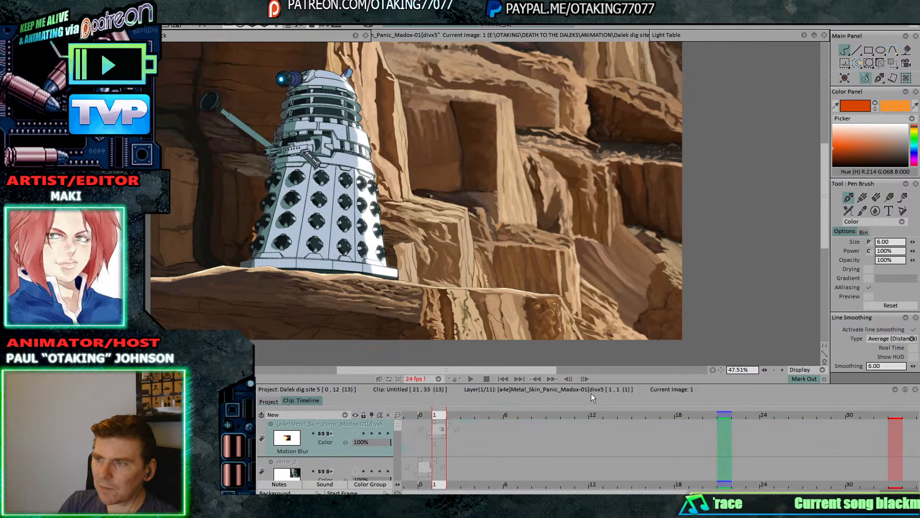
{"action": "key", "text": "Down"}
{"action": "key", "text": "Down"}
{"action": "left_click", "coordinate": [722, 414]}
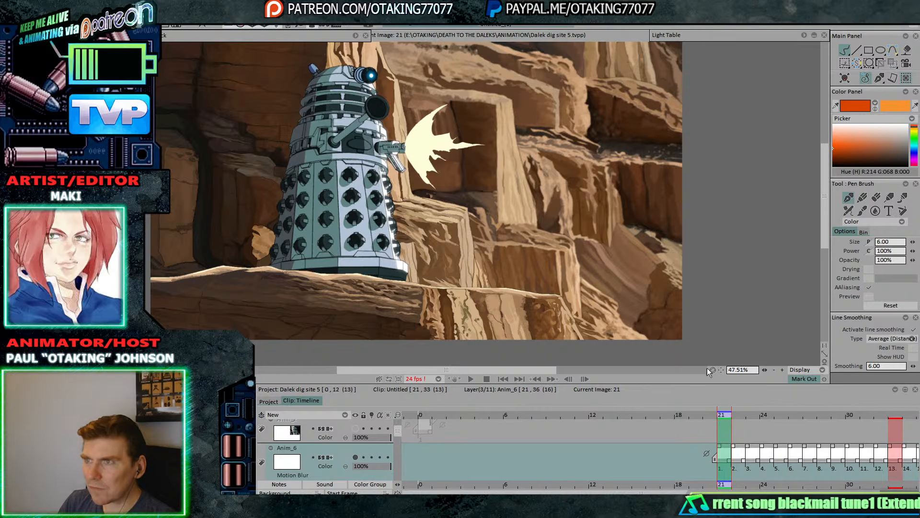
{"action": "left_click_drag", "start_coordinate": [546, 189], "coordinate": [527, 198]}
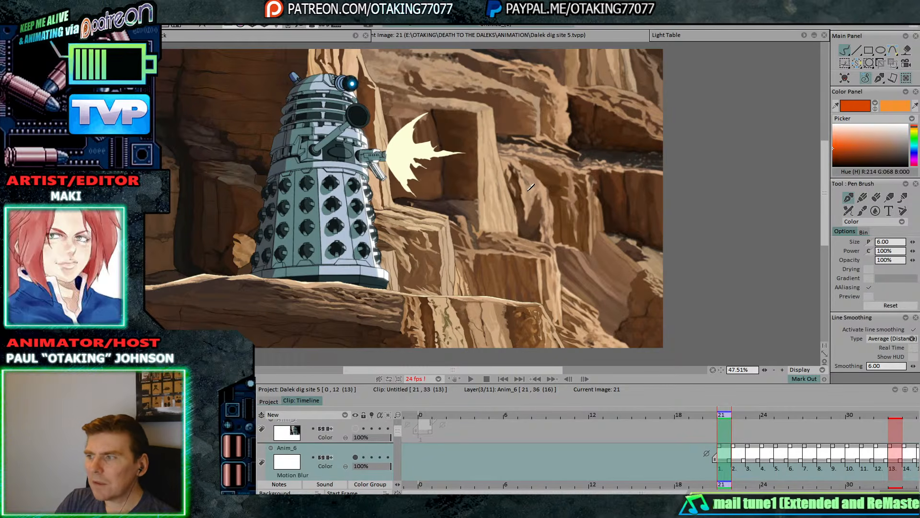
- Identify the muzzle flash layer by toggling Anim_5's visibility, then label Anim_5 yellow and the Anim_6 shockwave layer light blue
{"action": "key", "text": "Down"}
{"action": "left_click", "coordinate": [355, 457]}
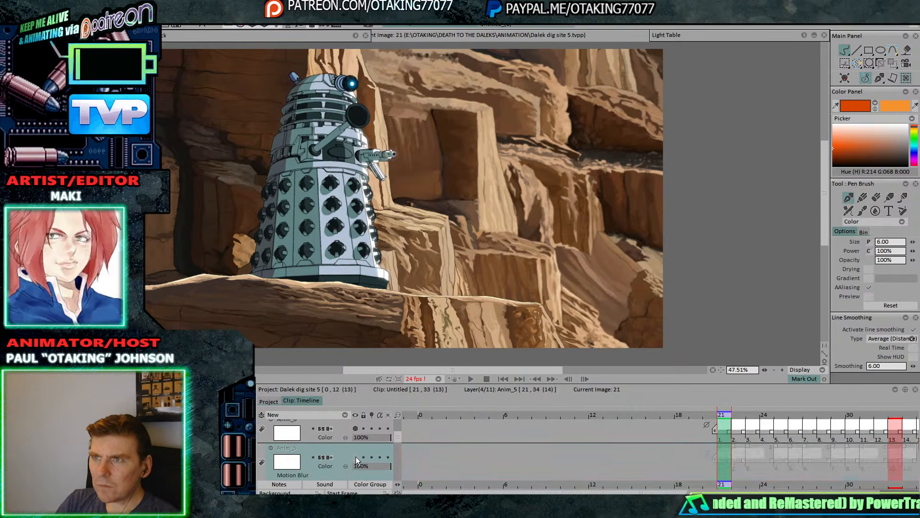
{"action": "left_click", "coordinate": [355, 457]}
{"action": "left_click", "coordinate": [322, 458]}
{"action": "left_click", "coordinate": [329, 457]}
{"action": "left_click", "coordinate": [264, 461]}
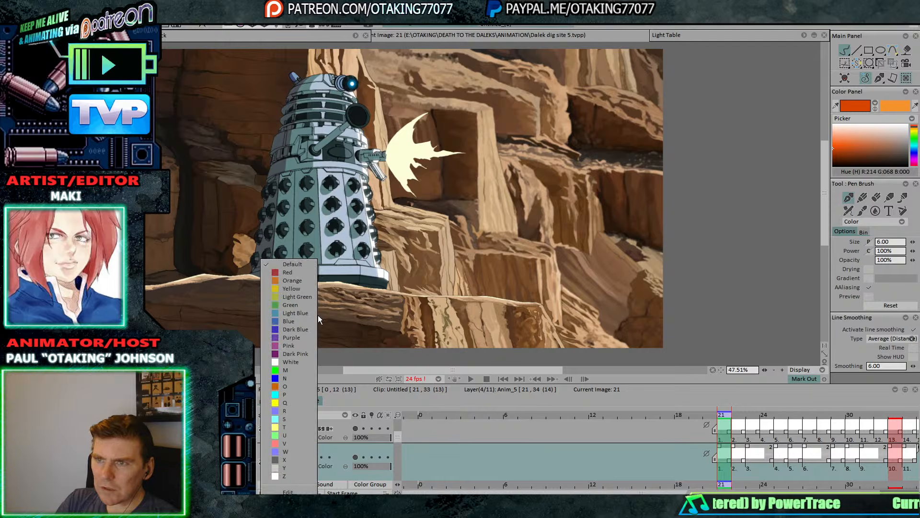
{"action": "left_click", "coordinate": [302, 296]}
{"action": "key", "text": "Up"}
{"action": "left_click", "coordinate": [260, 434]}
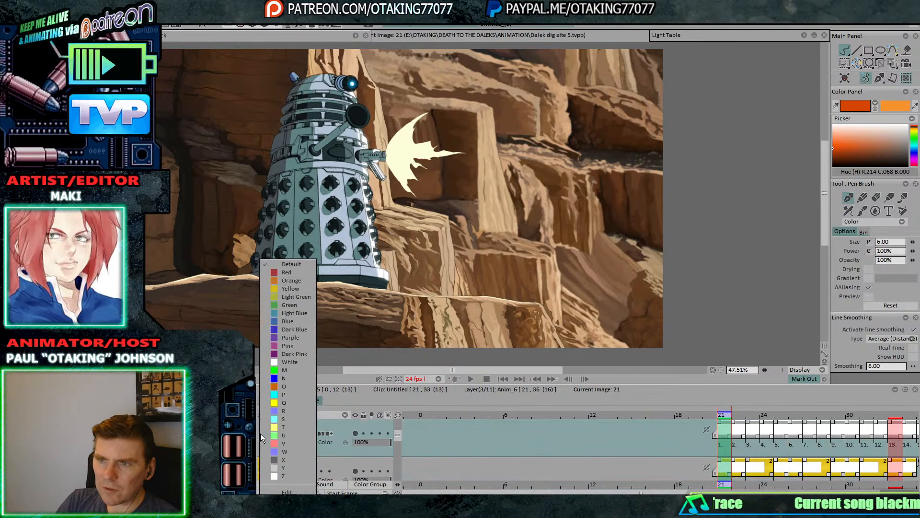
{"action": "left_click", "coordinate": [296, 311]}
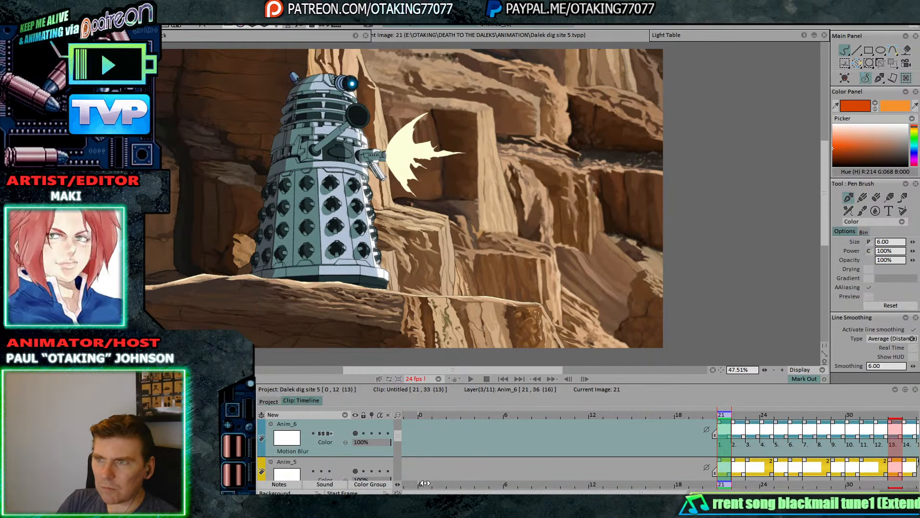
- Replace the Motion Blur in the FX stack with a Glow for the Anim_5 flash layer, using the lighter secondary orange
{"action": "left_click", "coordinate": [423, 474]}
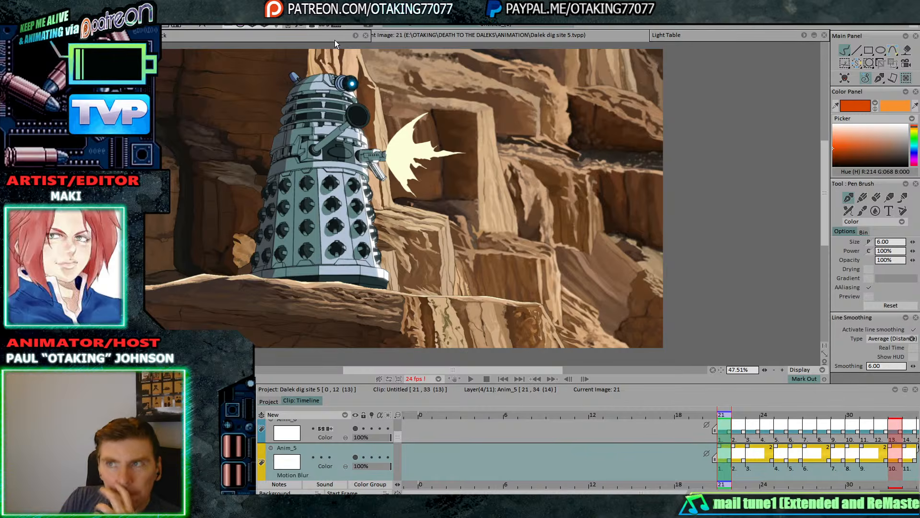
{"action": "left_click", "coordinate": [355, 35]}
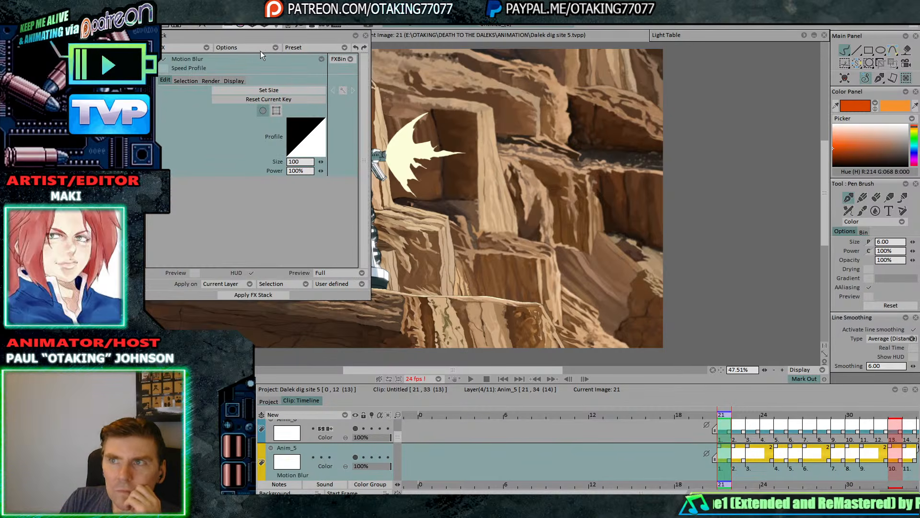
{"action": "left_click", "coordinate": [282, 68]}
{"action": "left_click", "coordinate": [197, 47]}
{"action": "mouse_move", "coordinate": [239, 99]}
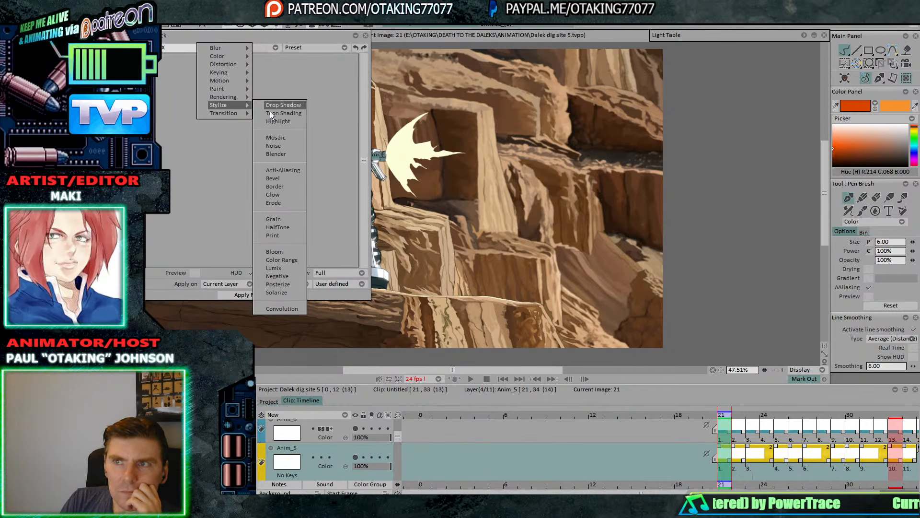
{"action": "left_click", "coordinate": [291, 197]}
{"action": "left_click_drag", "start_coordinate": [383, 158], "coordinate": [478, 159]}
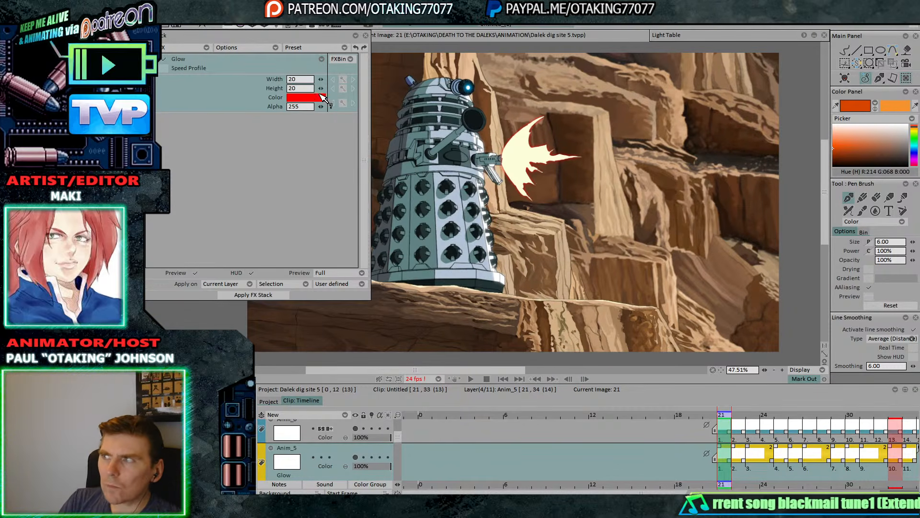
{"action": "left_click", "coordinate": [888, 106]}
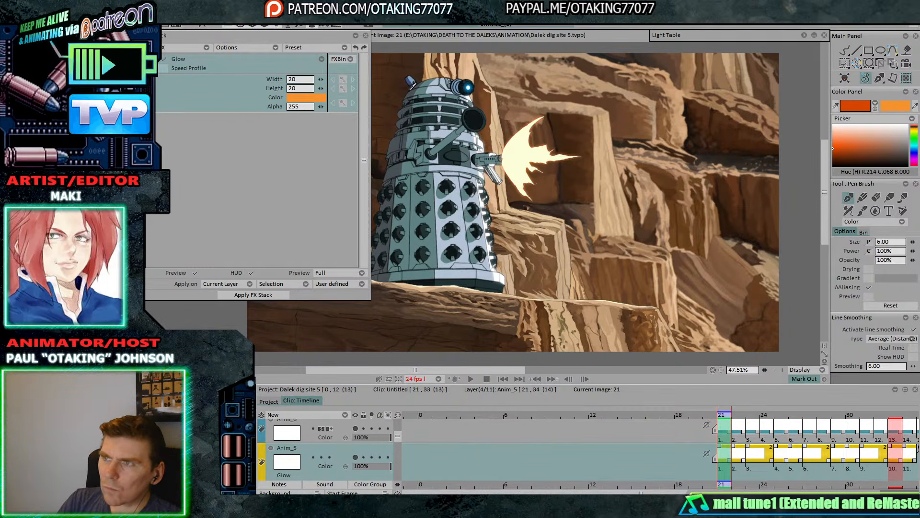
- Duplicate the light orange Glow twice and recolour the uppermost copy deep orange, with width 52 and height 46
{"action": "left_click", "coordinate": [321, 59]}
{"action": "left_click", "coordinate": [342, 97]}
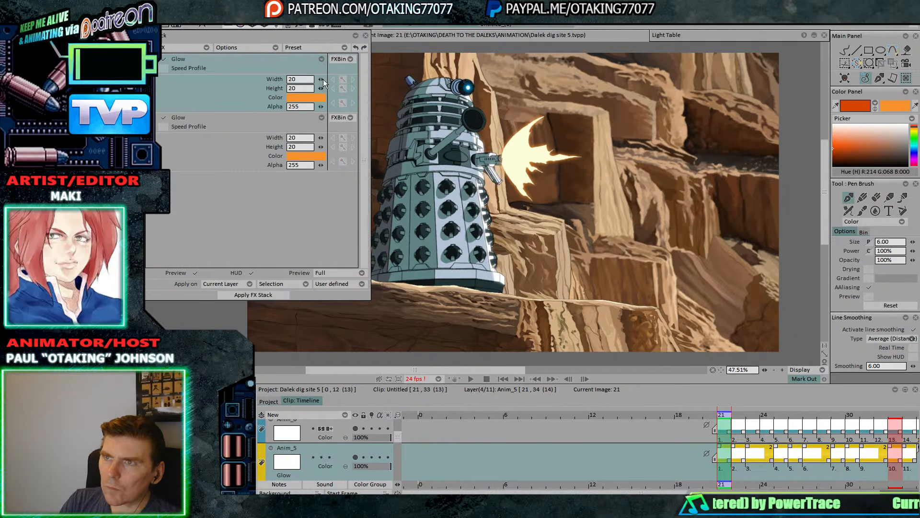
{"action": "left_click", "coordinate": [322, 59]}
{"action": "left_click", "coordinate": [351, 106]}
{"action": "left_click", "coordinate": [318, 98]}
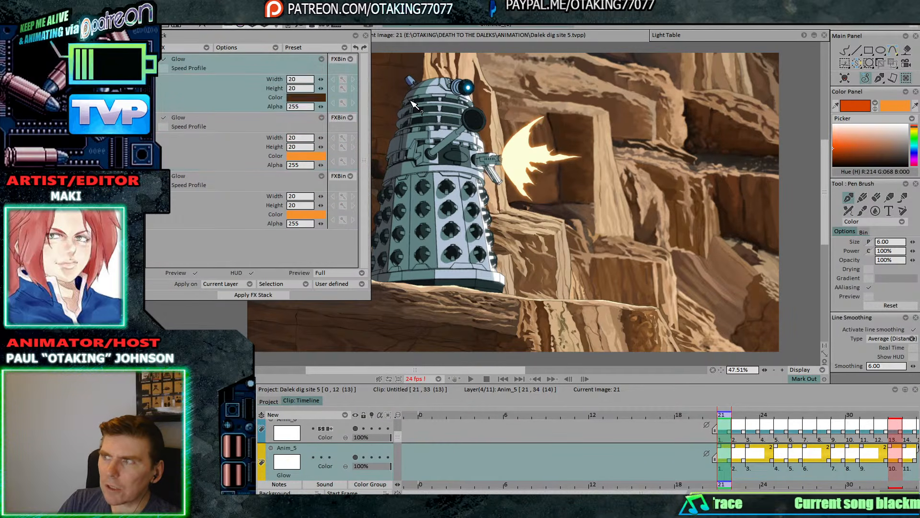
{"action": "left_click", "coordinate": [858, 108]}
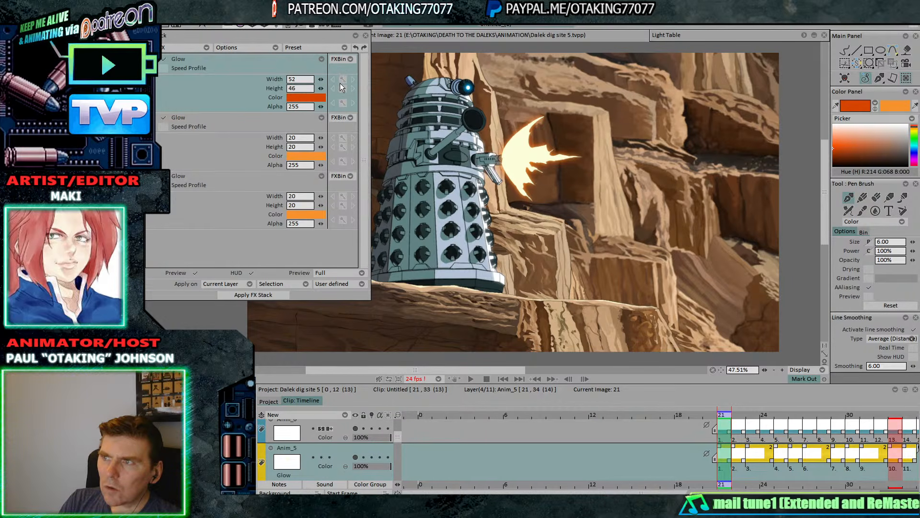
- Duplicate the deep orange Glow and enlarge the upper copy to width 110 and height 160
{"action": "left_click", "coordinate": [322, 59]}
{"action": "left_click", "coordinate": [352, 107]}
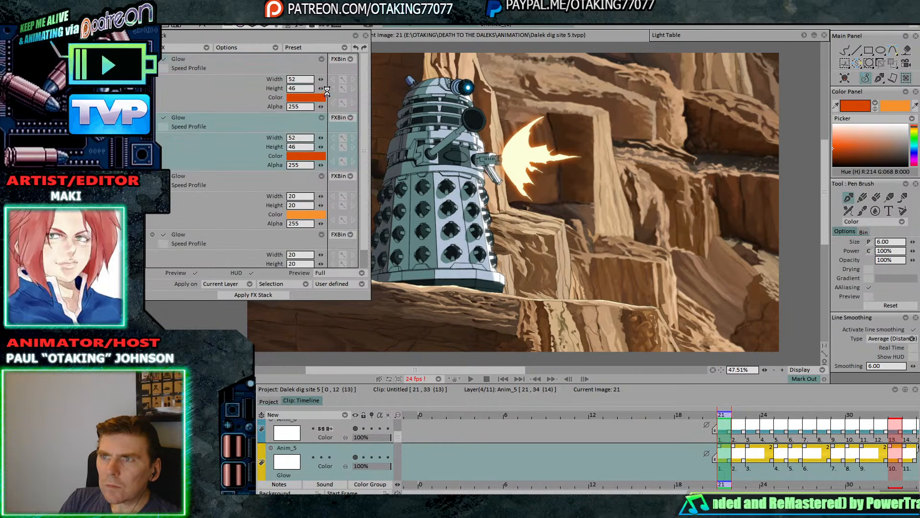
{"action": "left_click_drag", "start_coordinate": [326, 91], "coordinate": [347, 87]}
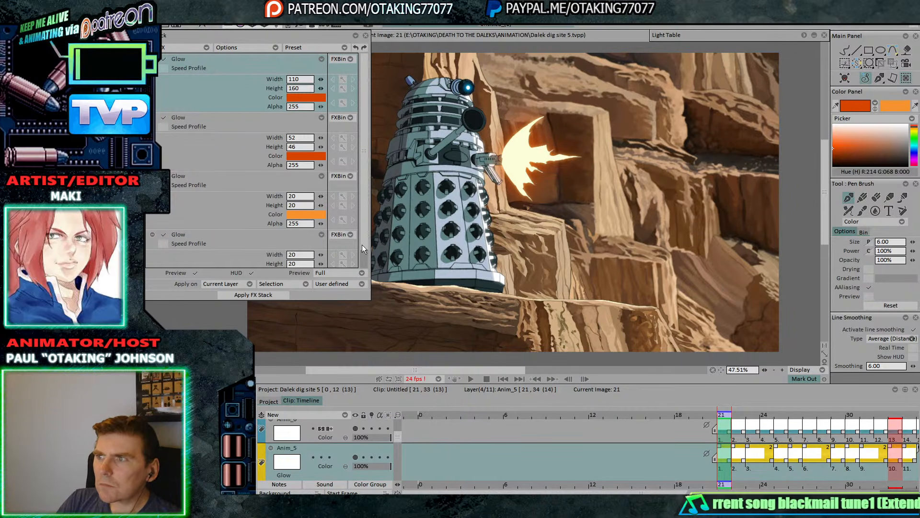
- Select all images of the Anim_5 flash layer and apply the stack of Glow effects to them
{"action": "right_click", "coordinate": [757, 461]}
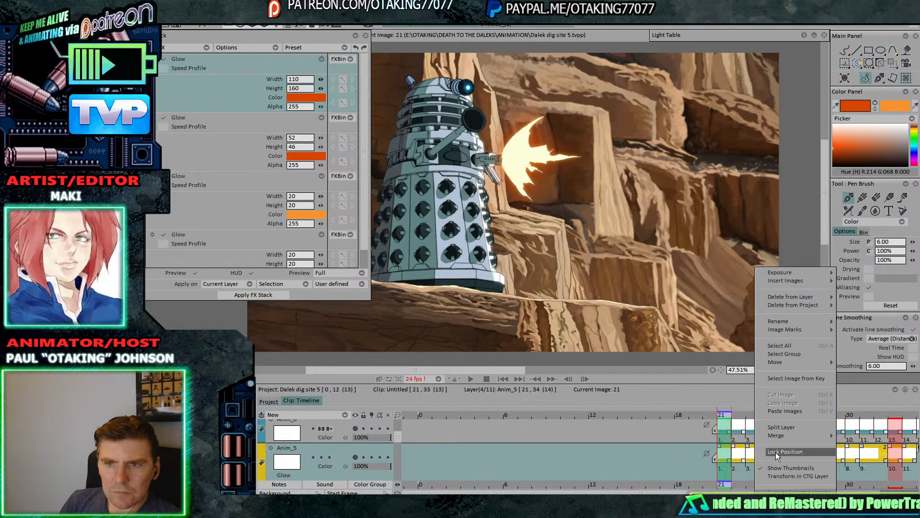
{"action": "left_click", "coordinate": [798, 345]}
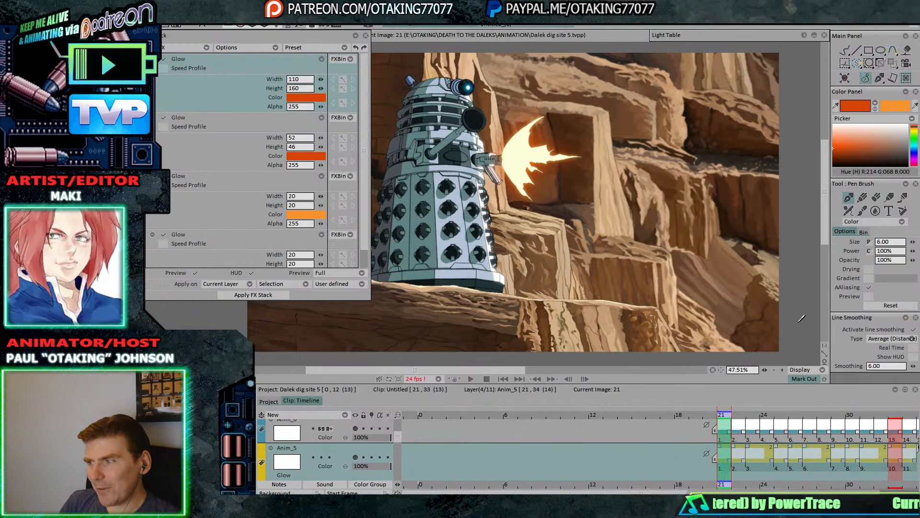
{"action": "left_click", "coordinate": [282, 293]}
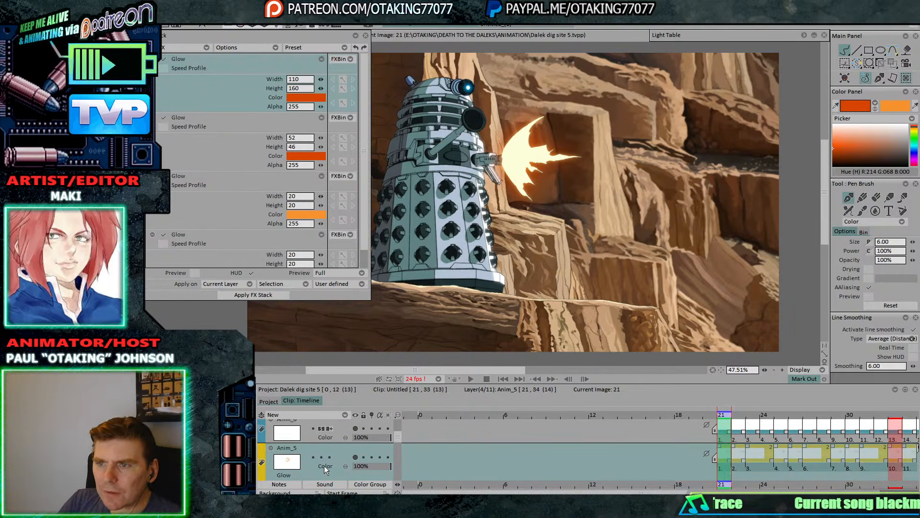
- Duplicate the glowing Anim_5 layer and set the upper copy to Add blending at 61% opacity
{"action": "right_click", "coordinate": [340, 456]}
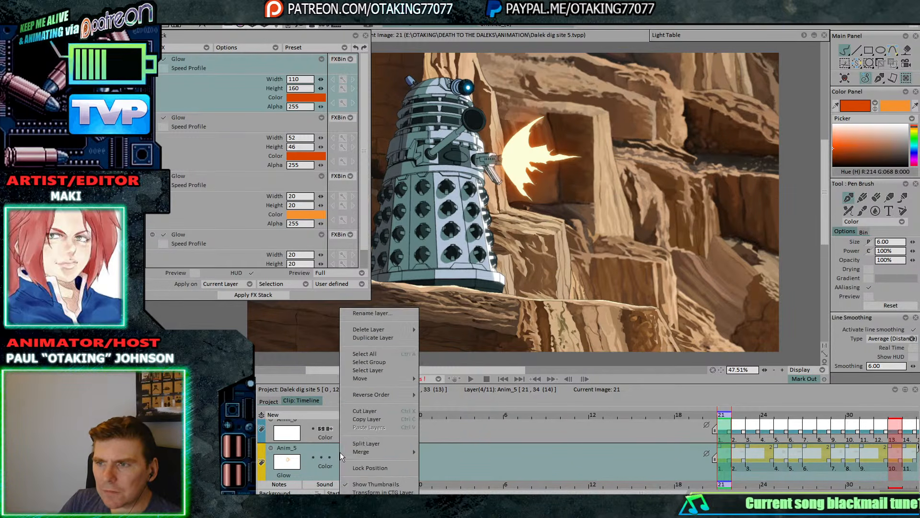
{"action": "left_click", "coordinate": [407, 339]}
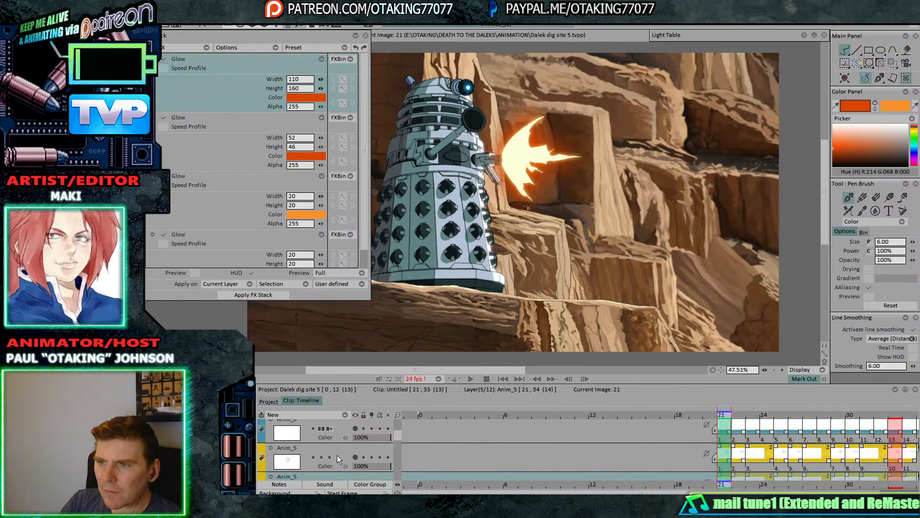
{"action": "scroll", "coordinate": [348, 456], "scroll_direction": "down", "scroll_amount": 2}
{"action": "left_click", "coordinate": [346, 445]}
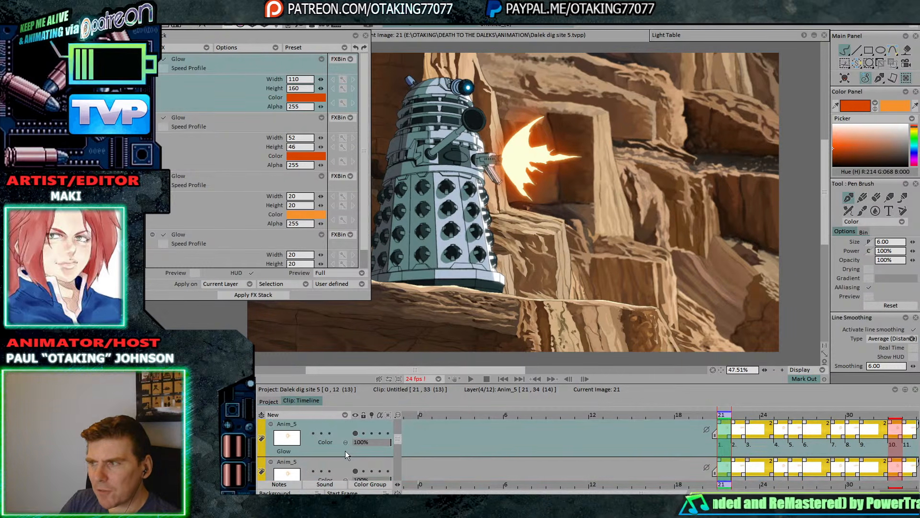
{"action": "left_click", "coordinate": [324, 442]}
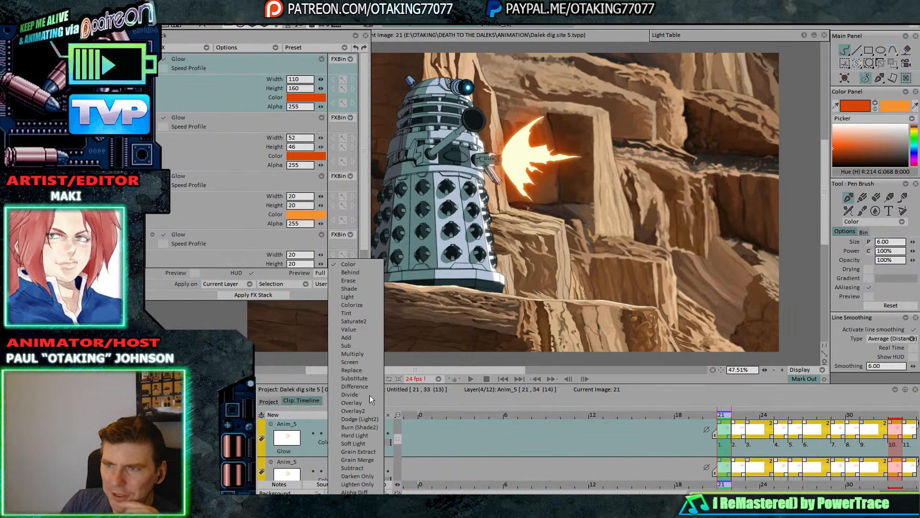
{"action": "left_click", "coordinate": [377, 338]}
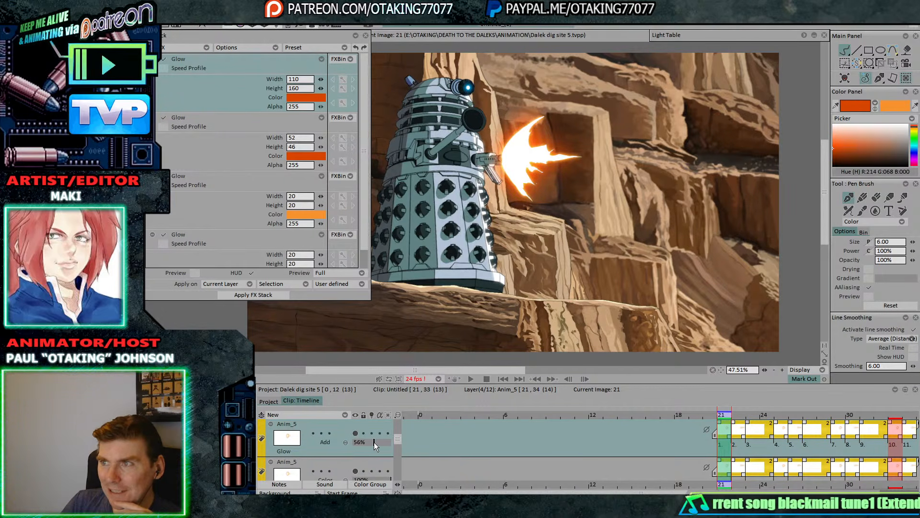
- Play back the marked firing section to check the glowing muzzle flash, collapsing the FX stack for a clear view
{"action": "left_click", "coordinate": [473, 379]}
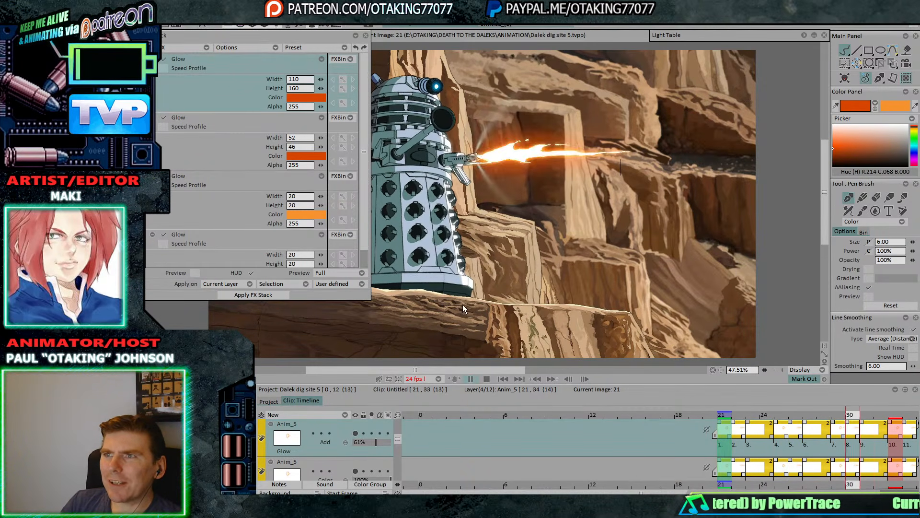
{"action": "left_click", "coordinate": [356, 34]}
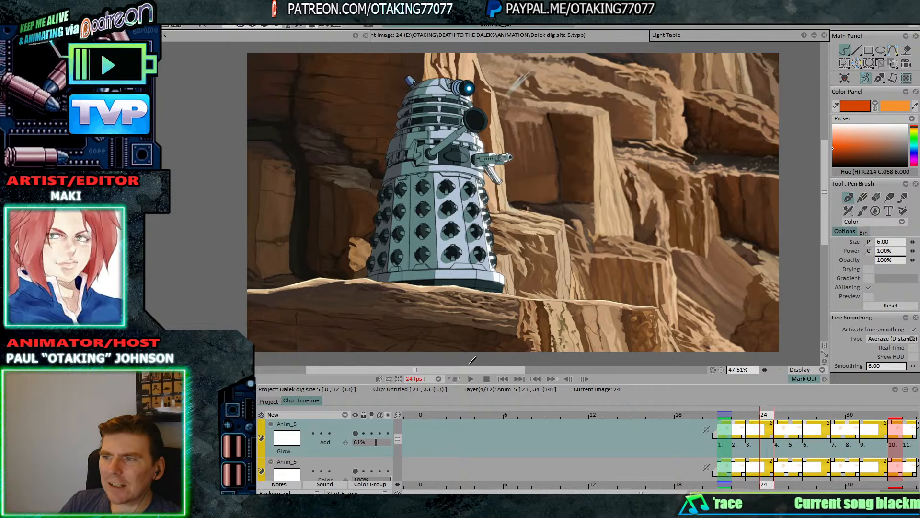
{"action": "left_click", "coordinate": [471, 379]}
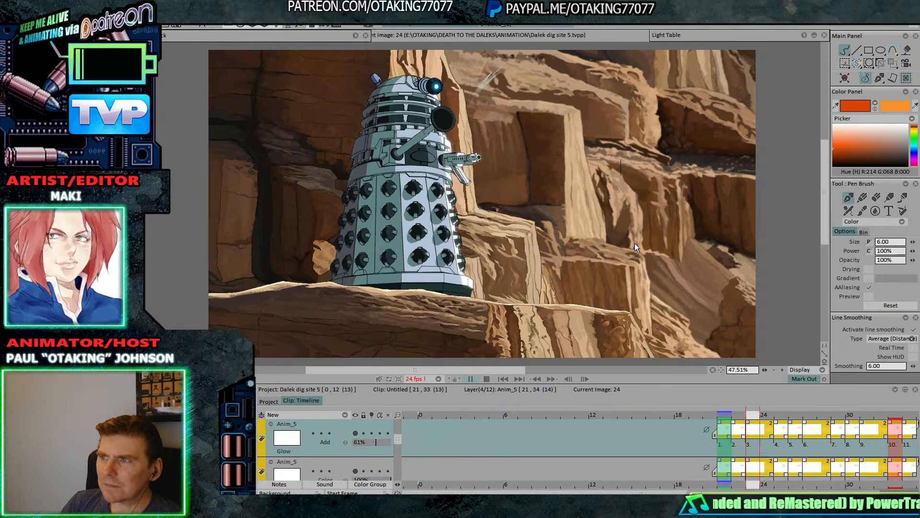
{"action": "key", "text": "space"}
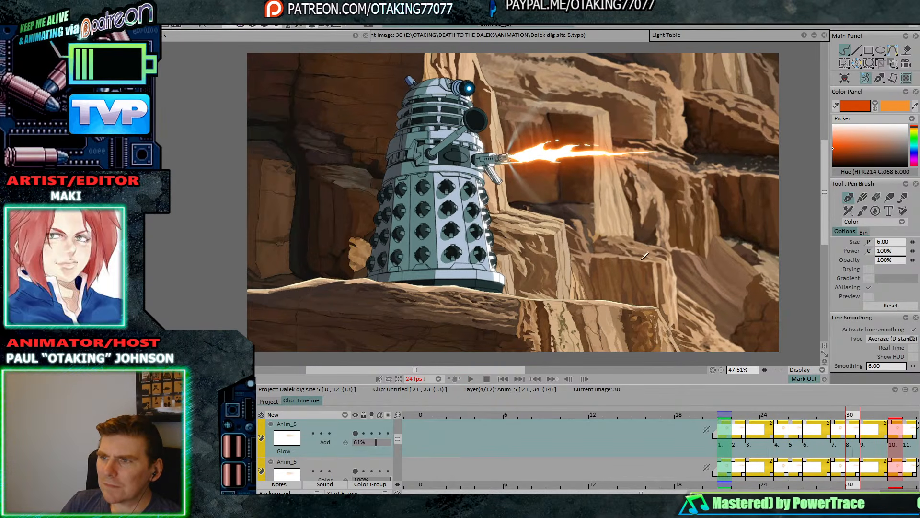
- Move the playback start mark to image 0 and play the whole shot from there
{"action": "left_click", "coordinate": [421, 415]}
{"action": "left_click", "coordinate": [451, 430]}
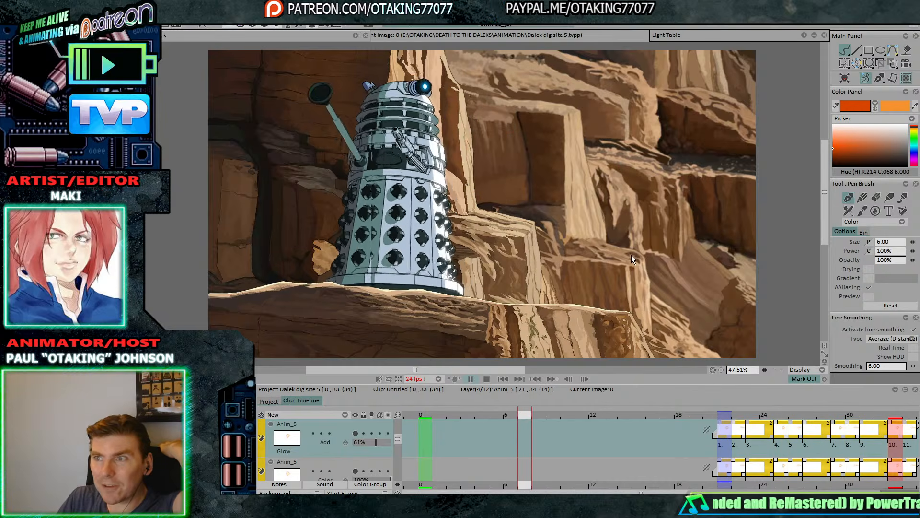
{"action": "key", "text": "space"}
- Select the green-labelled Dalek guard layer holding the painted Dalek and duplicate it
{"action": "key", "text": "Down"}
{"action": "key", "text": "Down"}
{"action": "key", "text": "Down"}
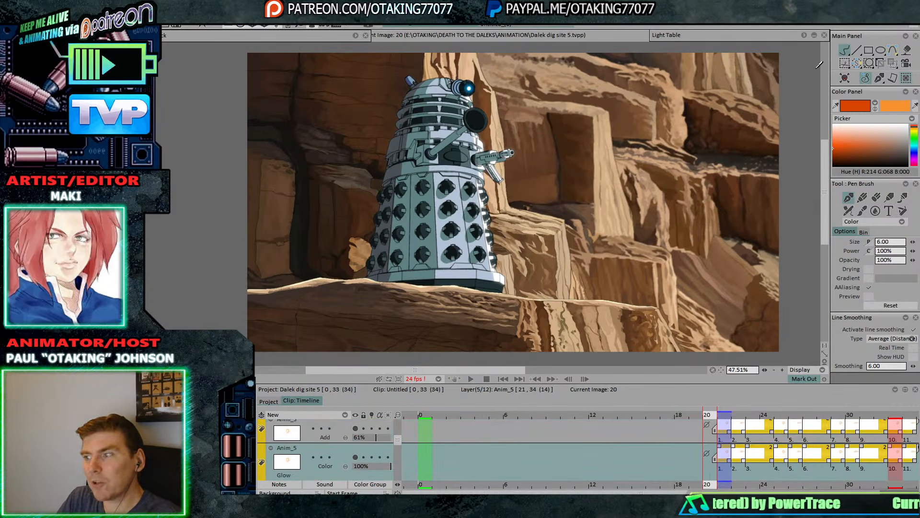
{"action": "key", "text": "Down"}
{"action": "key", "text": "Down"}
{"action": "key", "text": "Down"}
{"action": "key", "text": "Down"}
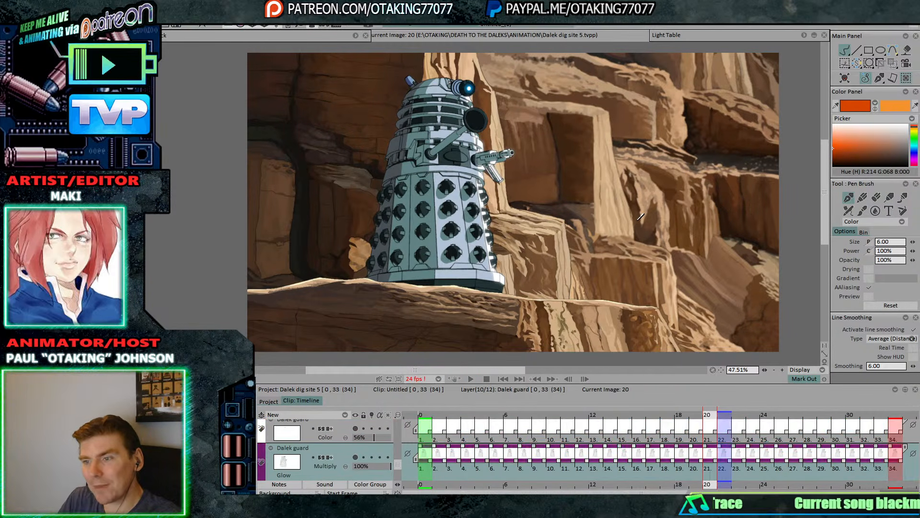
{"action": "right_click", "coordinate": [346, 450]}
{"action": "left_click", "coordinate": [409, 338]}
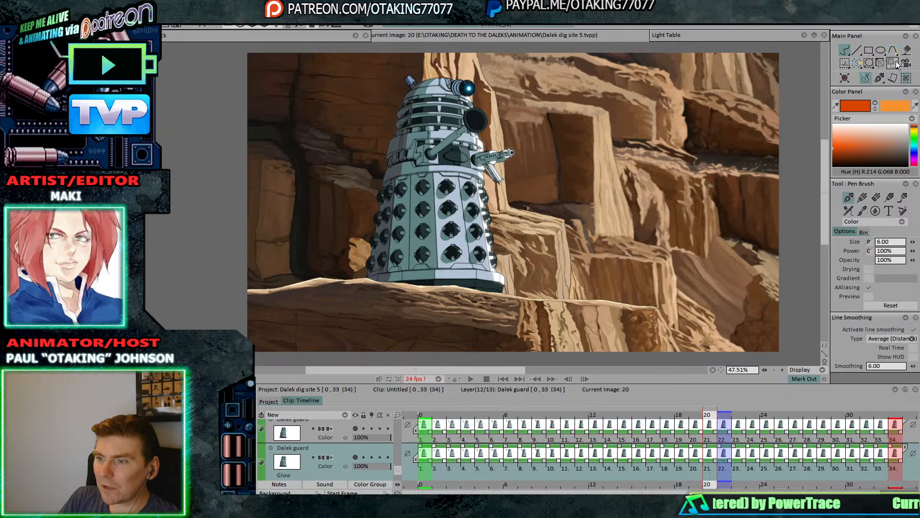
{"action": "left_click", "coordinate": [355, 427]}
{"action": "left_click", "coordinate": [354, 428]}
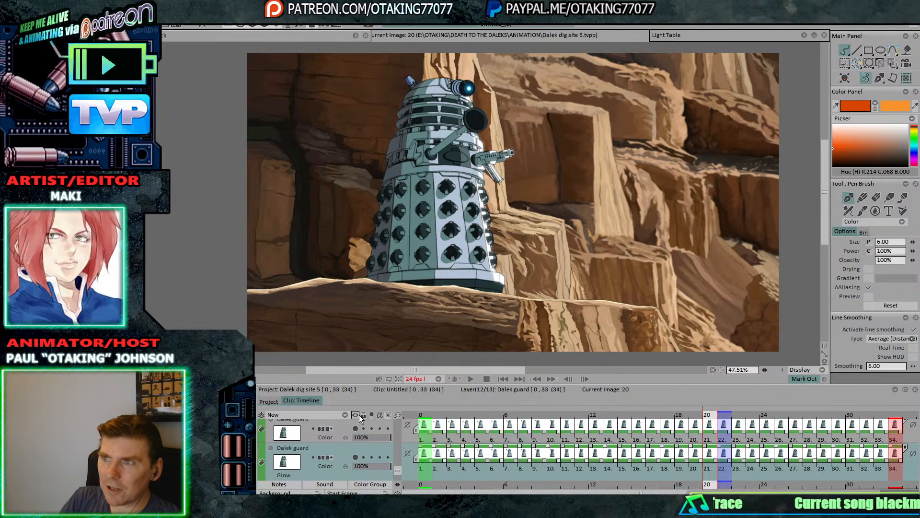
- Shift the lower Dalek guard copy by X -398 and Y 58 and apply the move to all its images
{"action": "left_click", "coordinate": [892, 63]}
{"action": "left_click_drag", "start_coordinate": [450, 244], "coordinate": [369, 269]}
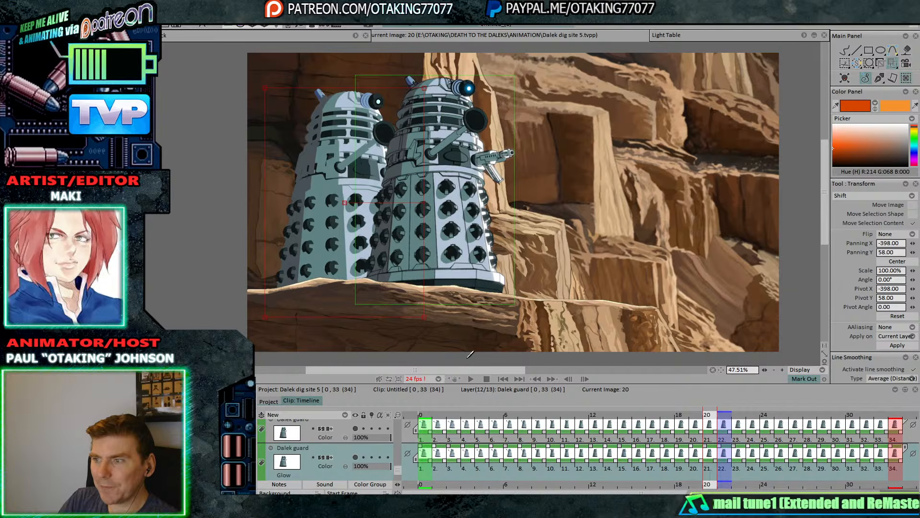
{"action": "right_click", "coordinate": [587, 454]}
{"action": "left_click", "coordinate": [633, 346]}
{"action": "key", "text": "Return"}
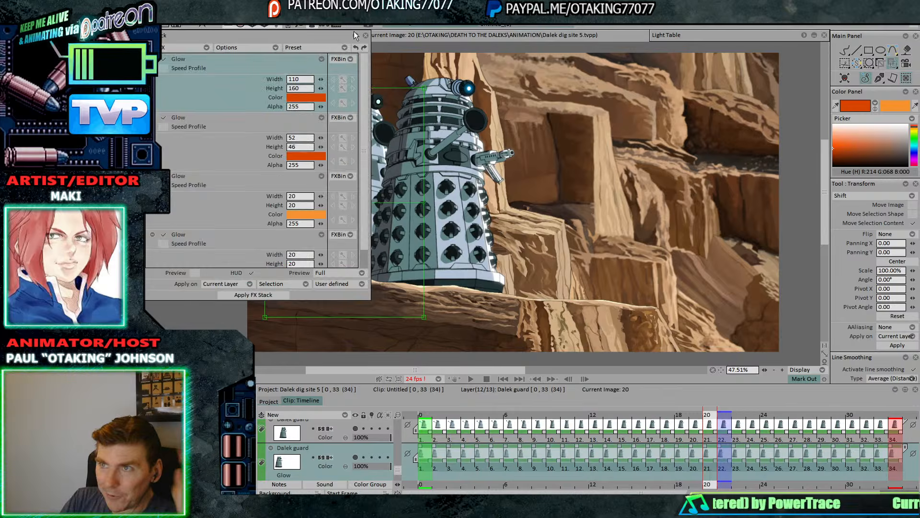
- Clear the Glow effects from the FX stack and add a Color Adjust effect for the shifted Dalek guard copy
{"action": "left_click", "coordinate": [233, 45]}
{"action": "left_click", "coordinate": [265, 70]}
{"action": "left_click", "coordinate": [193, 46]}
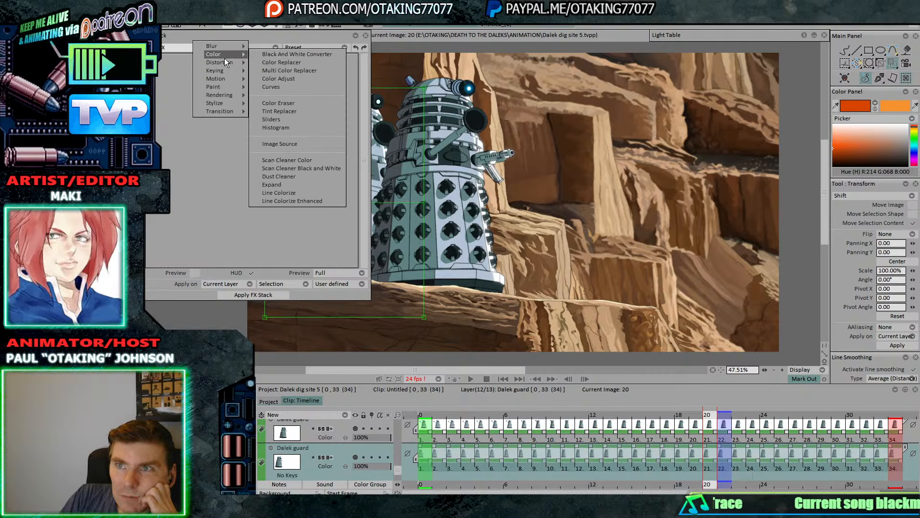
{"action": "mouse_move", "coordinate": [231, 55]}
{"action": "left_click", "coordinate": [294, 78]}
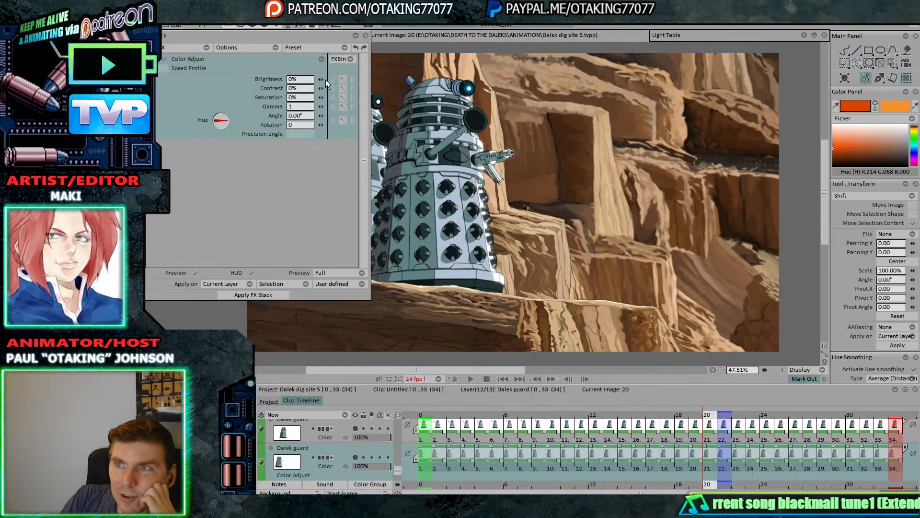
- Apply the Color Adjust with brightness -100% to the shifted Dalek guard copy and reduce that layer's opacity to 76%
{"action": "left_click_drag", "start_coordinate": [432, 370], "coordinate": [380, 370]}
{"action": "left_click", "coordinate": [269, 295]}
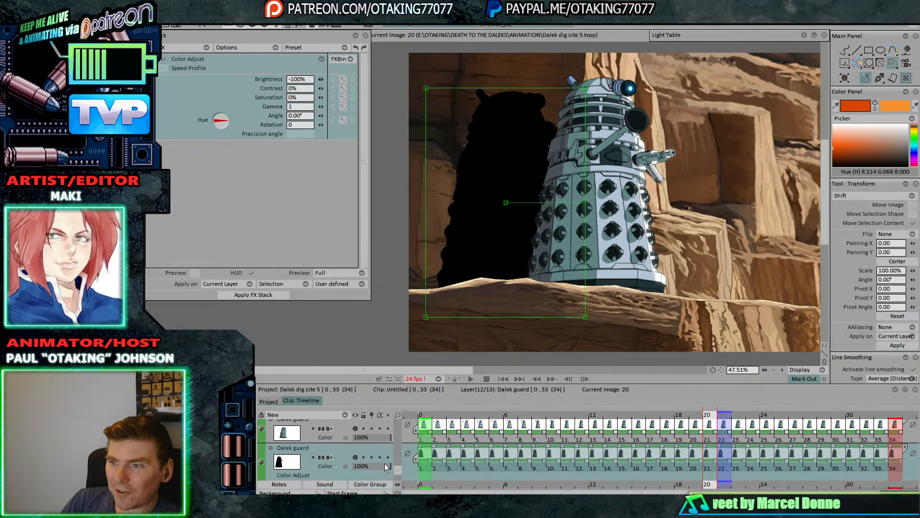
{"action": "left_click_drag", "start_coordinate": [384, 463], "coordinate": [381, 465]}
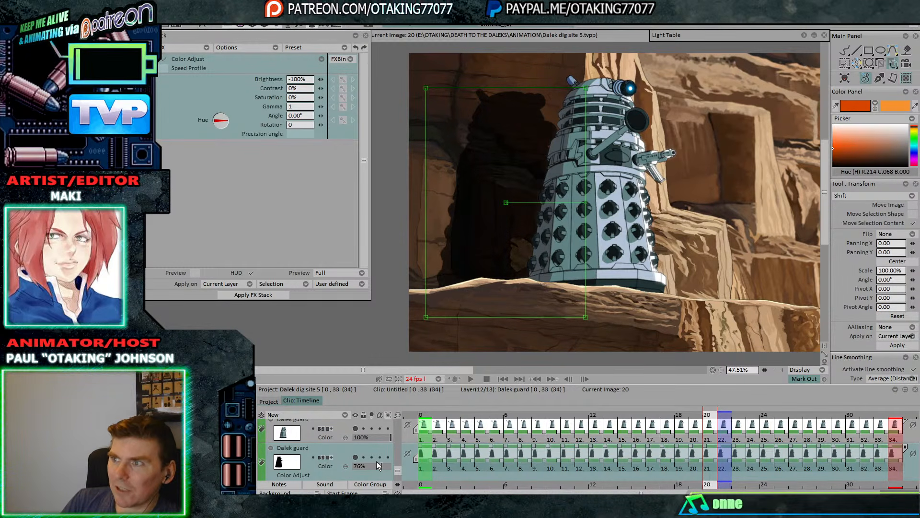
{"action": "left_click", "coordinate": [355, 35]}
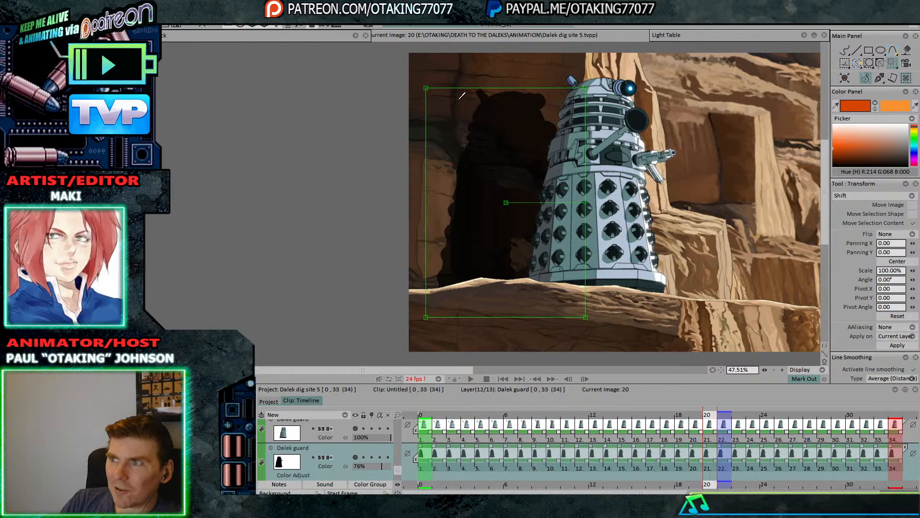
- Switch to the freehand Pen Brush, inspect the dark Dalek silhouette up close and play the shot with it
{"action": "left_click", "coordinate": [845, 50]}
{"action": "scroll", "coordinate": [485, 157], "scroll_direction": "up", "scroll_amount": 5}
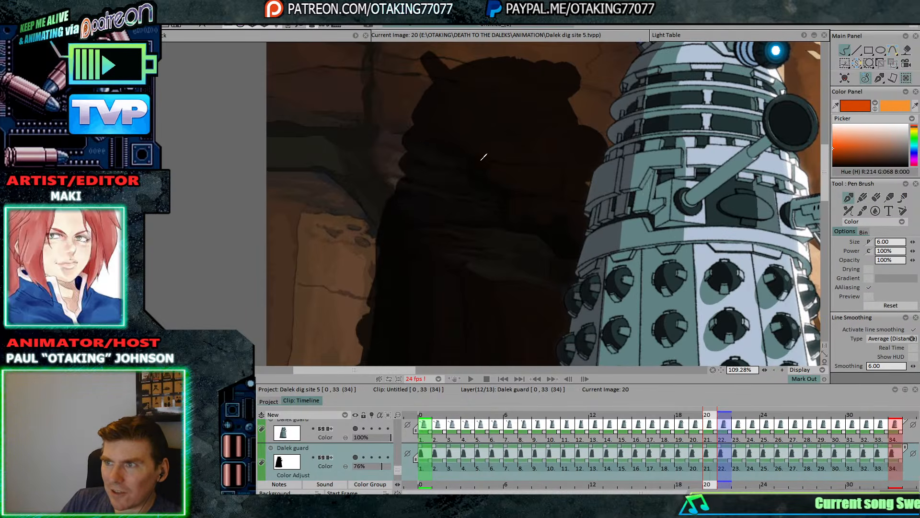
{"action": "scroll", "coordinate": [506, 206], "scroll_direction": "down", "scroll_amount": 3}
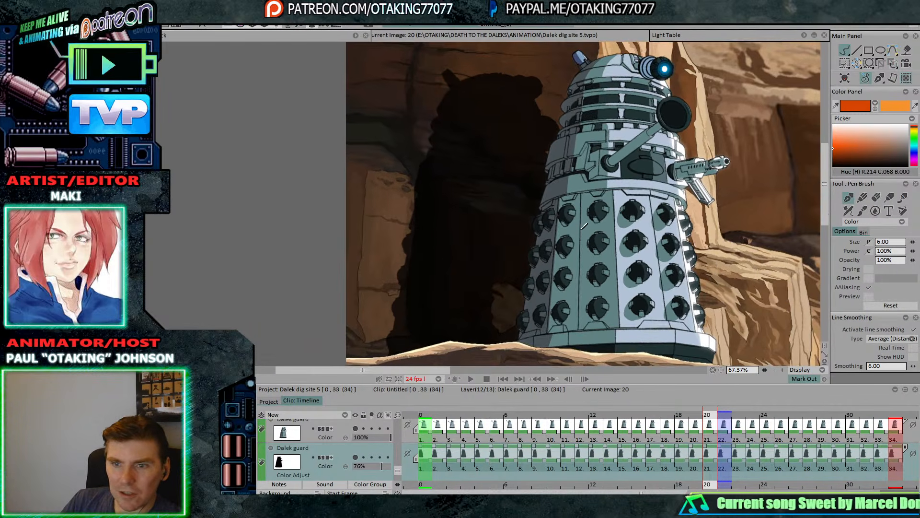
{"action": "scroll", "coordinate": [548, 239], "scroll_direction": "down", "scroll_amount": 1}
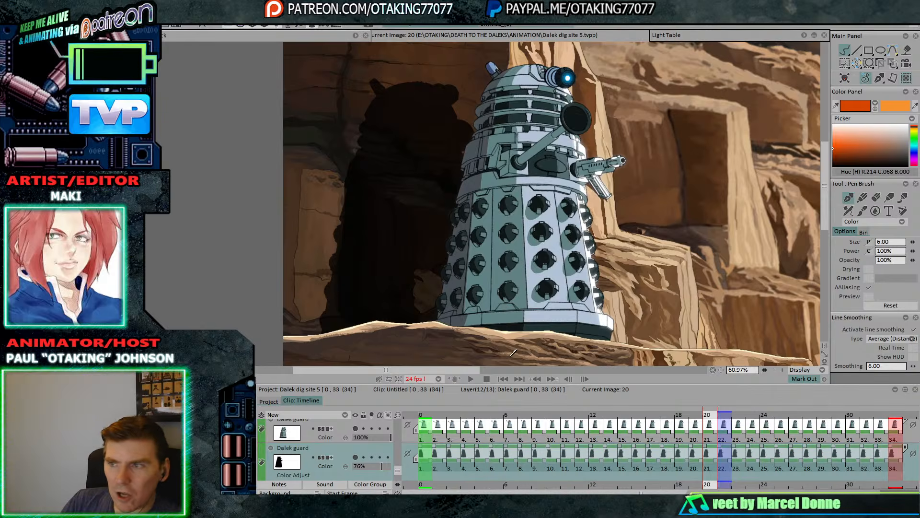
{"action": "left_click", "coordinate": [471, 379]}
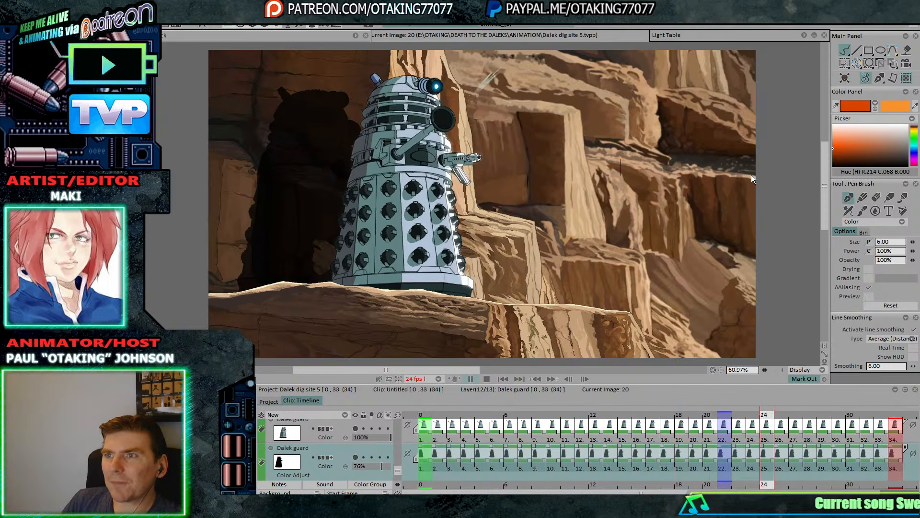
{"action": "left_click", "coordinate": [383, 149]}
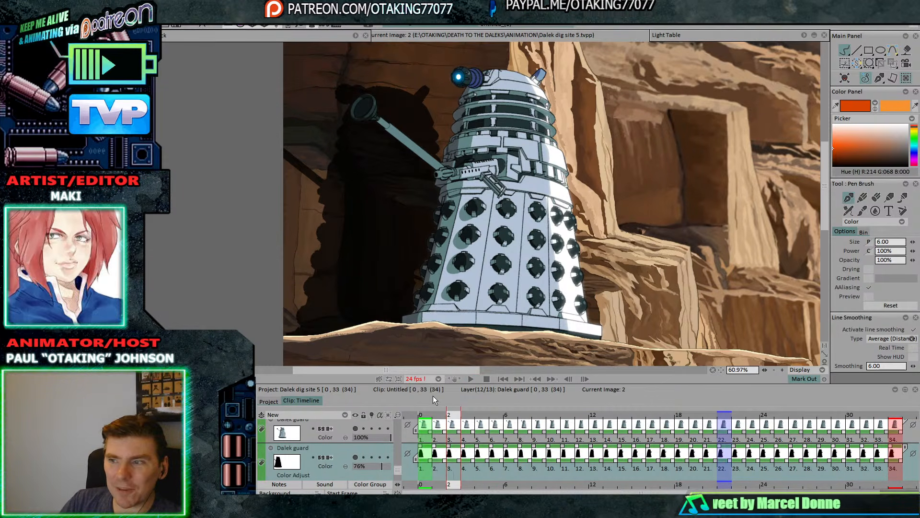
- Try the silhouette layer at 51% and 100% opacity on image 14, and play the shot with it fully black
{"action": "left_click_drag", "start_coordinate": [436, 418], "coordinate": [625, 406]}
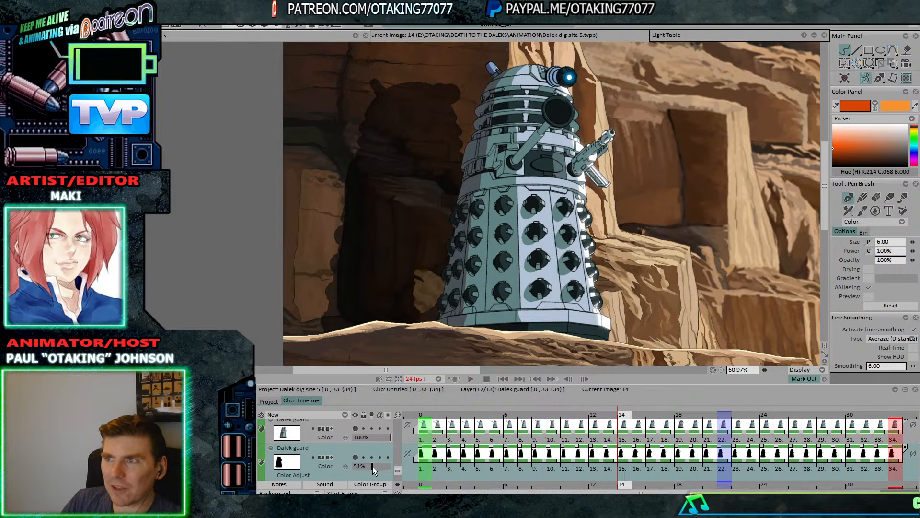
{"action": "scroll", "coordinate": [588, 242], "scroll_direction": "down", "scroll_amount": 3}
{"action": "left_click_drag", "start_coordinate": [587, 241], "coordinate": [464, 224]}
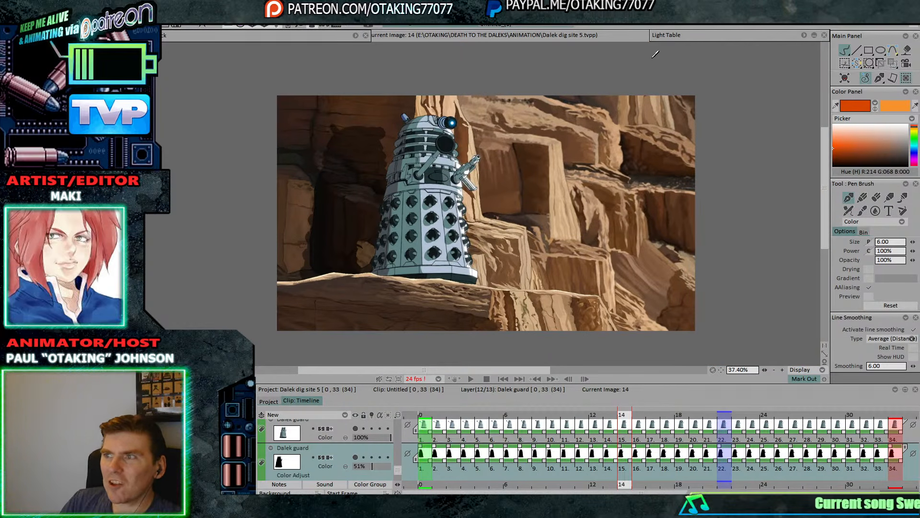
{"action": "left_click_drag", "start_coordinate": [372, 471], "coordinate": [422, 471]}
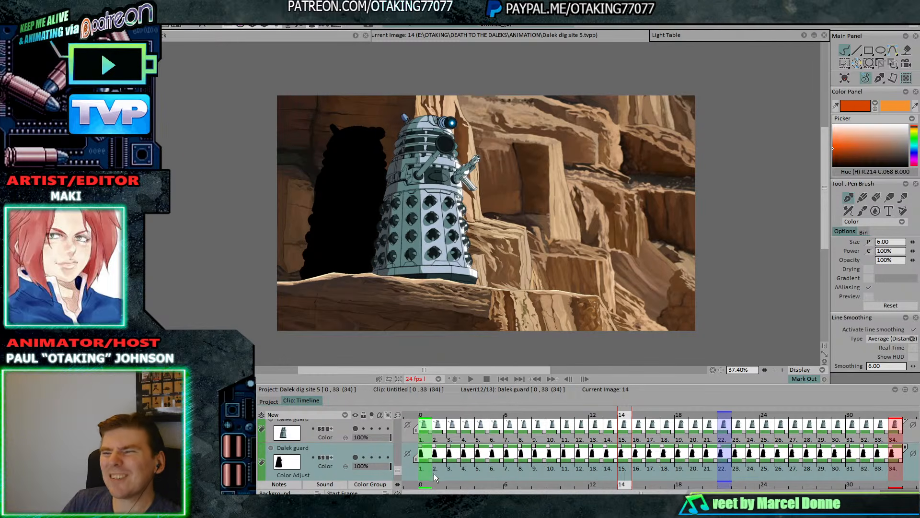
{"action": "left_click", "coordinate": [472, 380]}
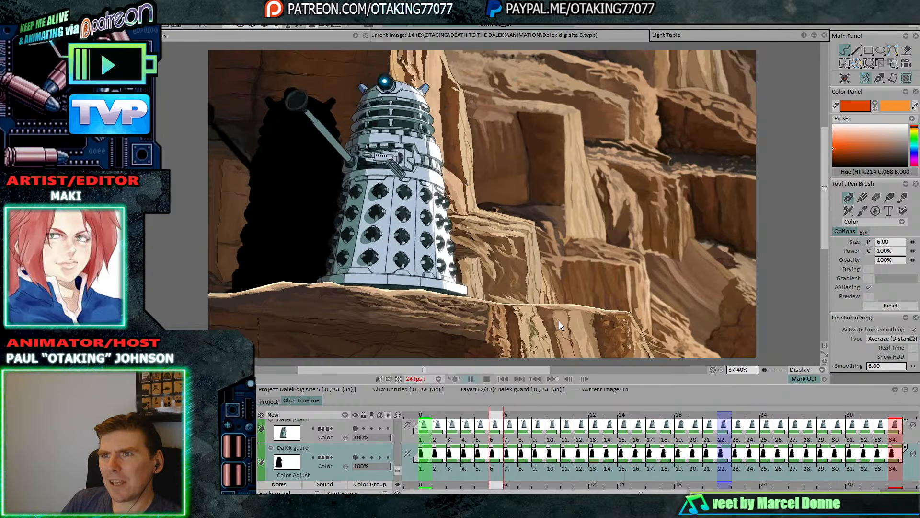
{"action": "key", "text": "Return"}
- Set the opacity of the black Dalek silhouette layer to 60% and check how it falls on the rock wall
{"action": "scroll", "coordinate": [383, 201], "scroll_direction": "up", "scroll_amount": 3}
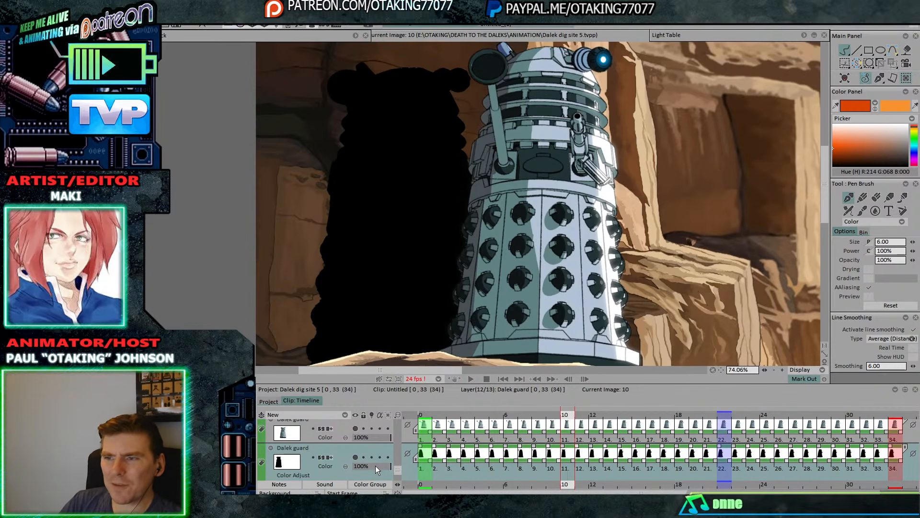
{"action": "left_click", "coordinate": [375, 465]}
{"action": "left_click_drag", "start_coordinate": [375, 465], "coordinate": [376, 465]}
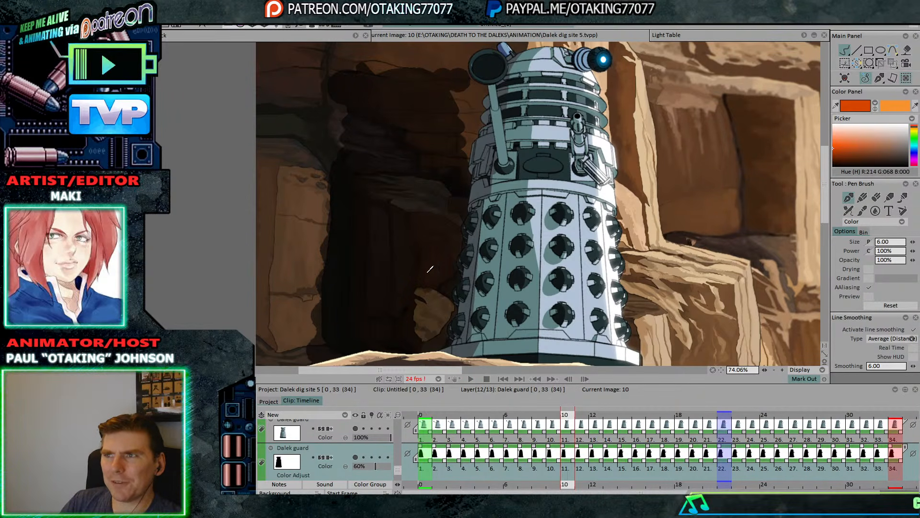
{"action": "left_click_drag", "start_coordinate": [360, 174], "coordinate": [381, 136]}
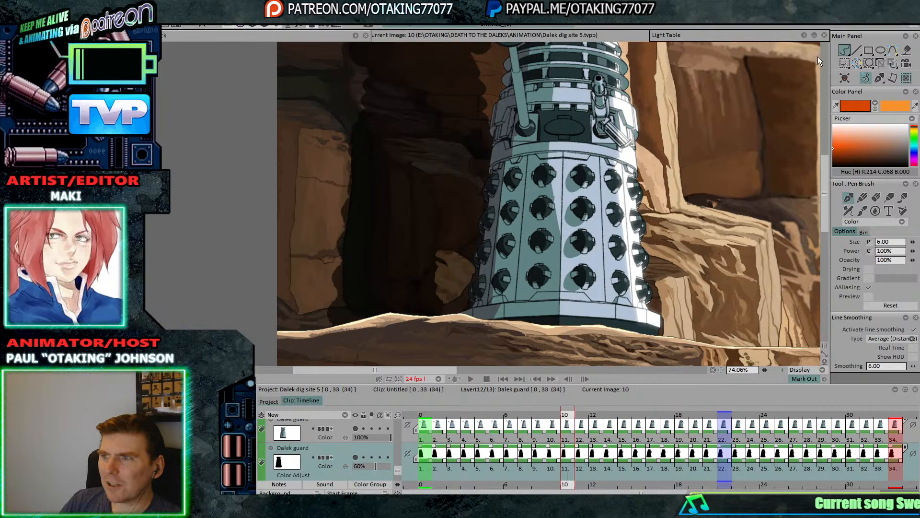
- Try a freehand orange guide line across the shadowed rock on a new animation layer at image 10
{"action": "left_click", "coordinate": [337, 414]}
{"action": "mouse_move", "coordinate": [347, 136]}
{"action": "left_mouse_down"}
{"action": "mouse_move", "coordinate": [402, 210]}
{"action": "mouse_move", "coordinate": [429, 314]}
{"action": "left_mouse_up"}
{"action": "scroll", "coordinate": [483, 258], "scroll_direction": "down", "scroll_amount": 4}
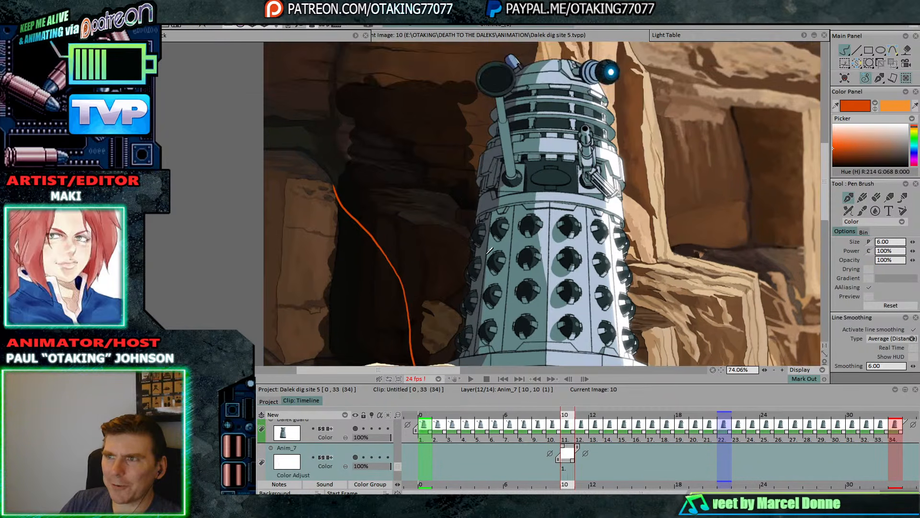
{"action": "left_click_drag", "start_coordinate": [483, 257], "coordinate": [482, 234]}
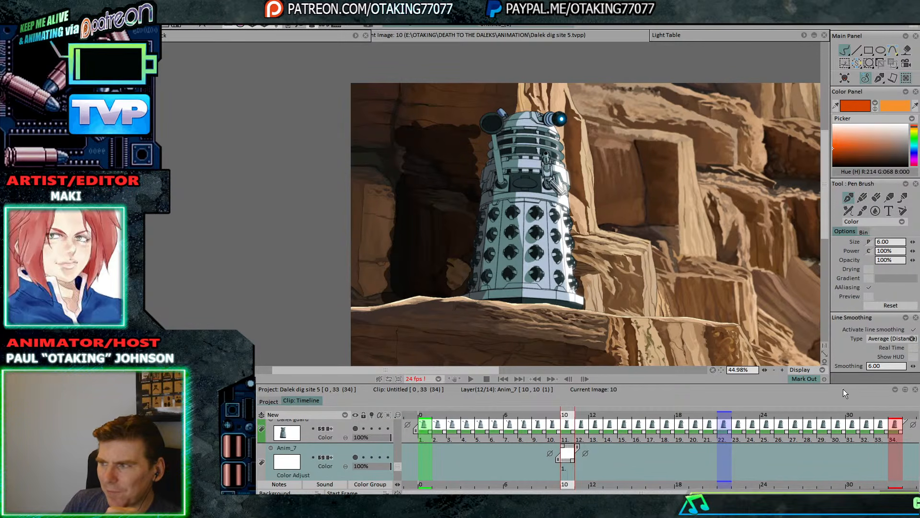
- Move the playback end mark to image 21 on the muzzle flash and set the playback rate to 15 fps
{"action": "mouse_move", "coordinate": [727, 415]}
{"action": "left_mouse_down"}
{"action": "mouse_move", "coordinate": [714, 413]}
{"action": "mouse_move", "coordinate": [725, 414]}
{"action": "left_mouse_up"}
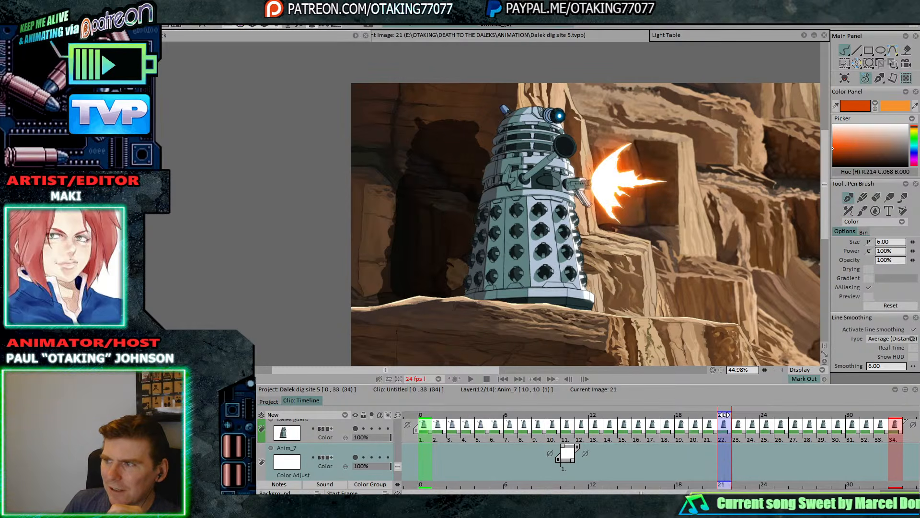
{"action": "right_click", "coordinate": [725, 414]}
{"action": "left_click", "coordinate": [763, 449]}
{"action": "left_click", "coordinate": [427, 379]}
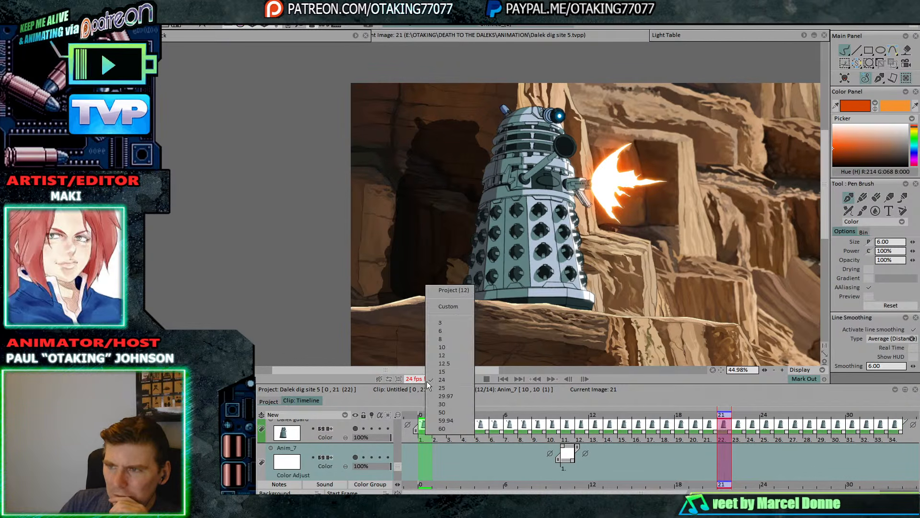
{"action": "left_click", "coordinate": [457, 373]}
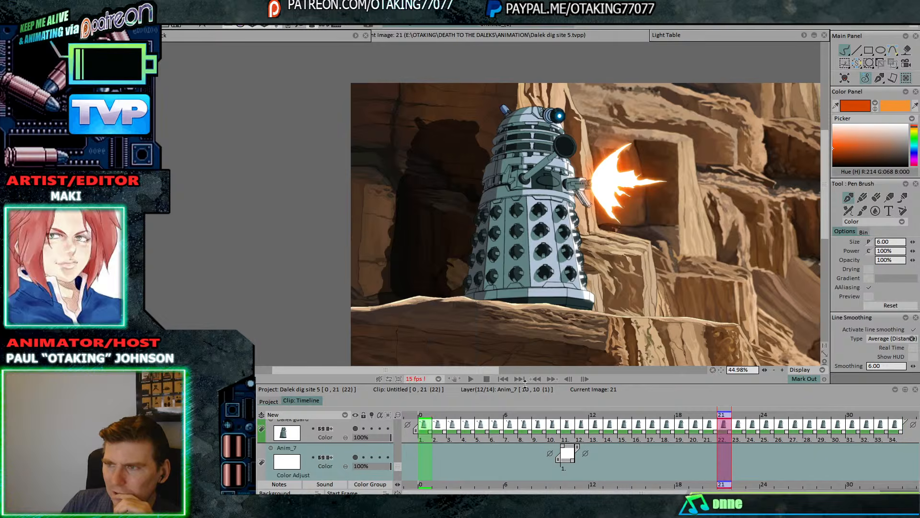
- Delete the empty Anim_7 layer and play the marked range of the shot with the Dalek shadow
{"action": "right_click", "coordinate": [346, 450]}
{"action": "left_click", "coordinate": [467, 330]}
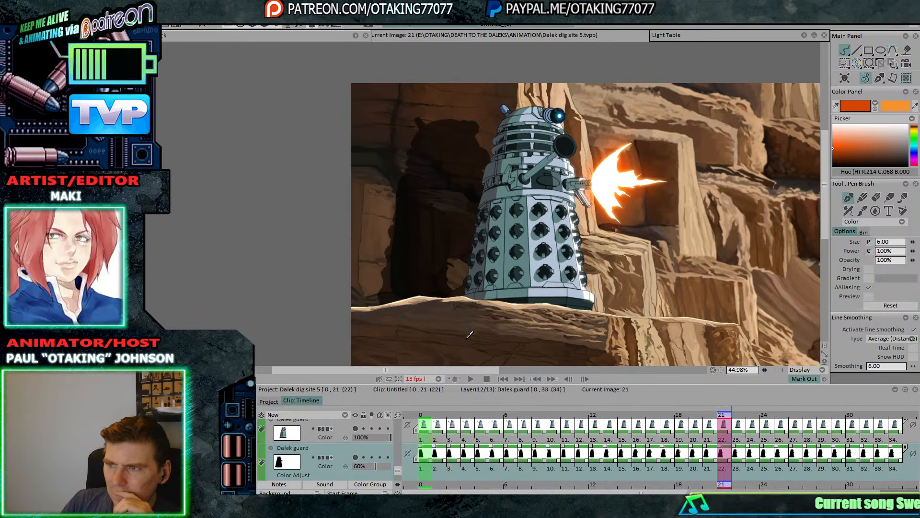
{"action": "left_click", "coordinate": [471, 379]}
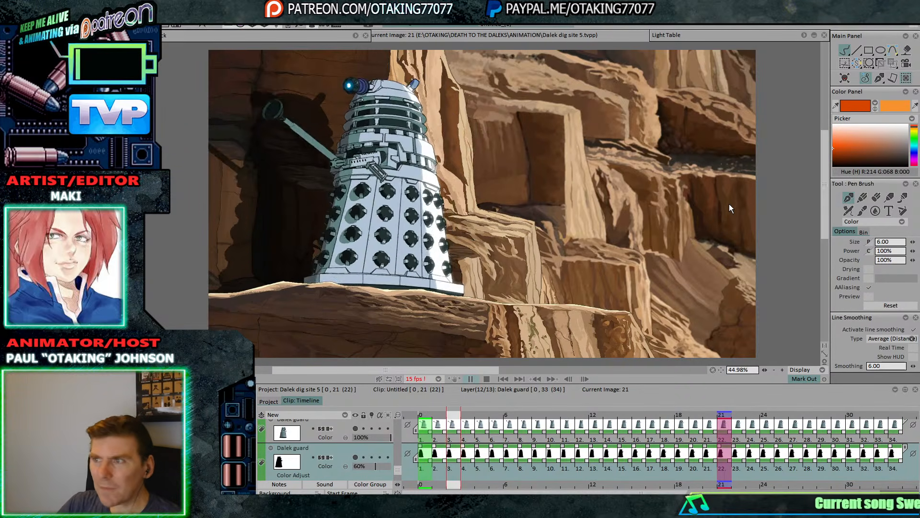
{"action": "left_click", "coordinate": [607, 209]}
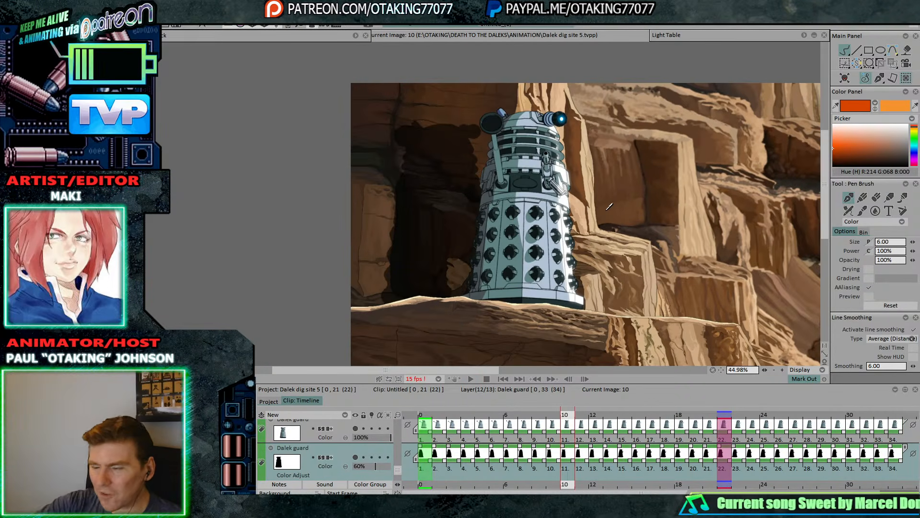